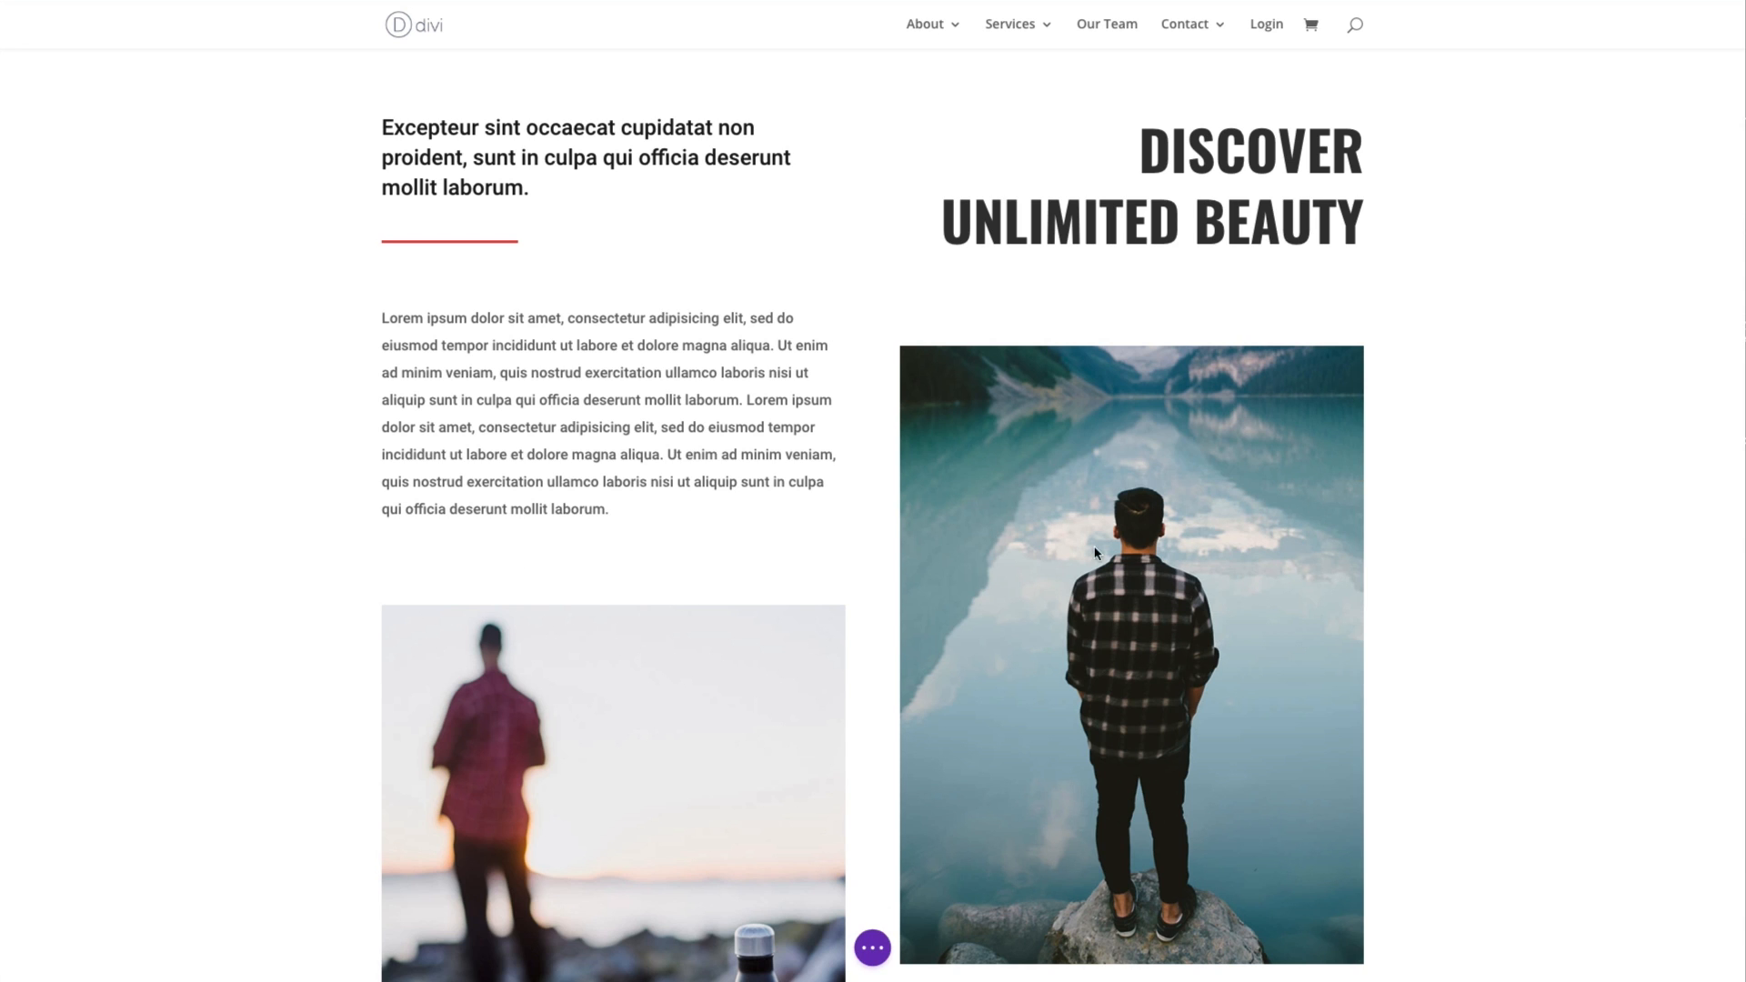
scroll(1434, 593, down, 3)
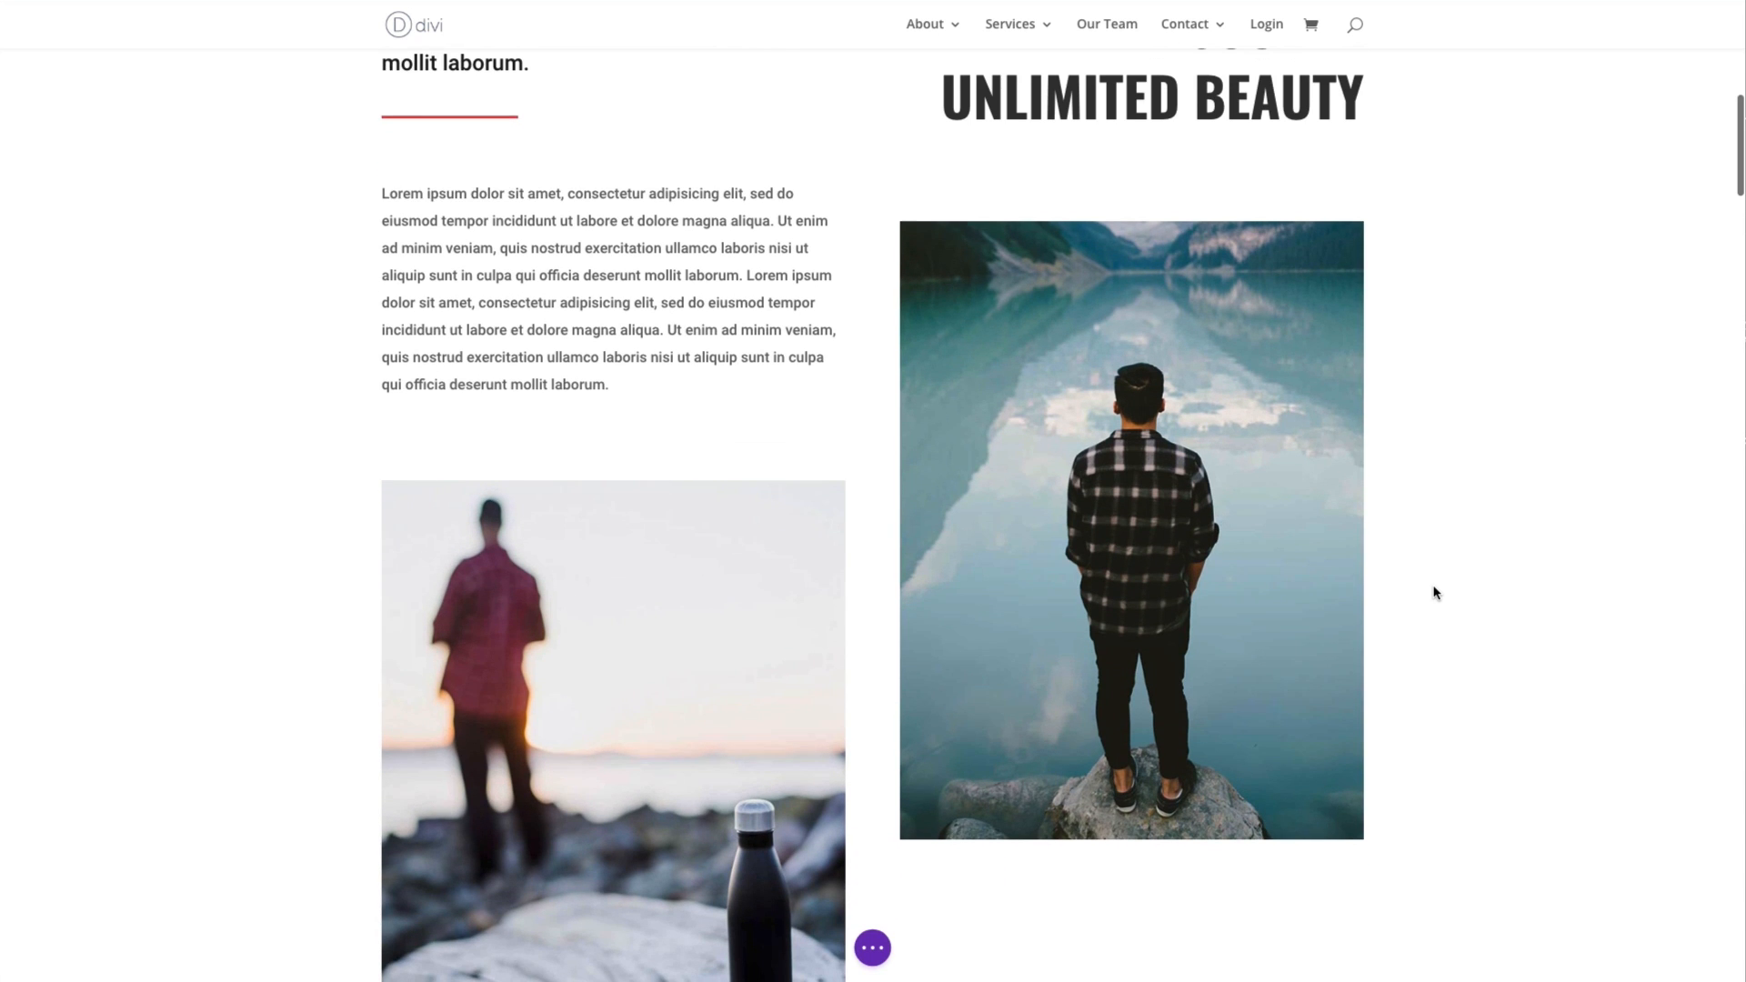
scroll(1434, 593, down, 4)
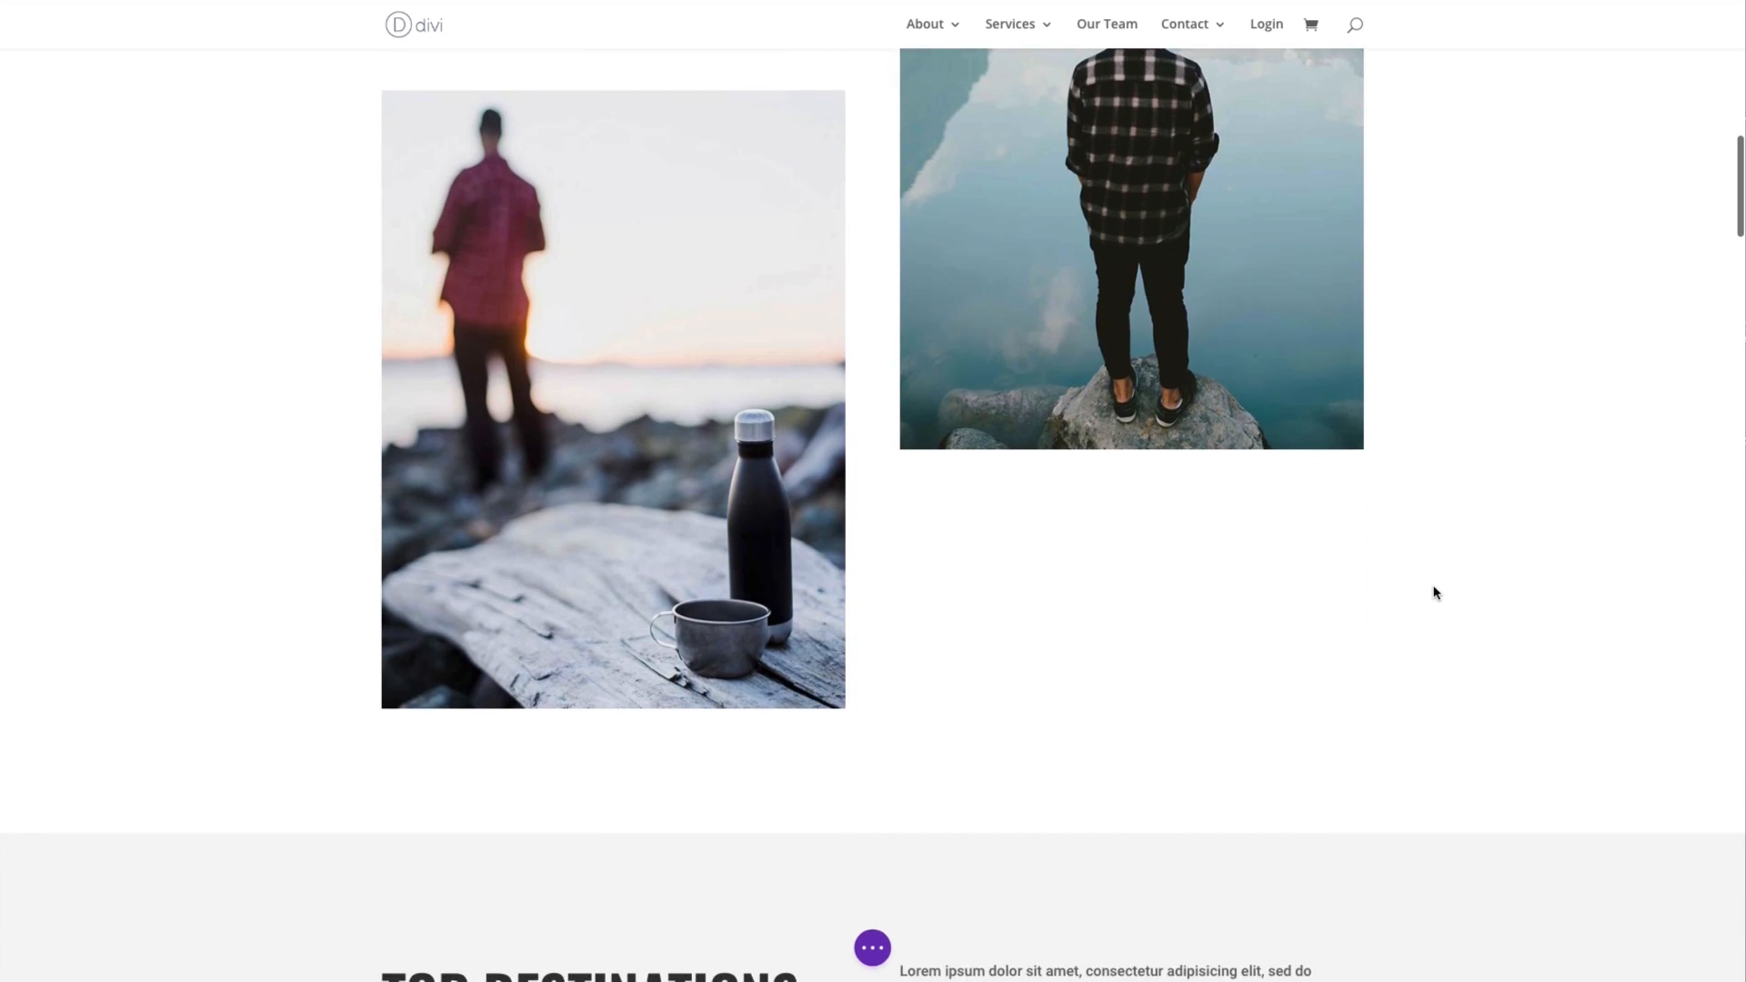
scroll(1434, 593, down, 10)
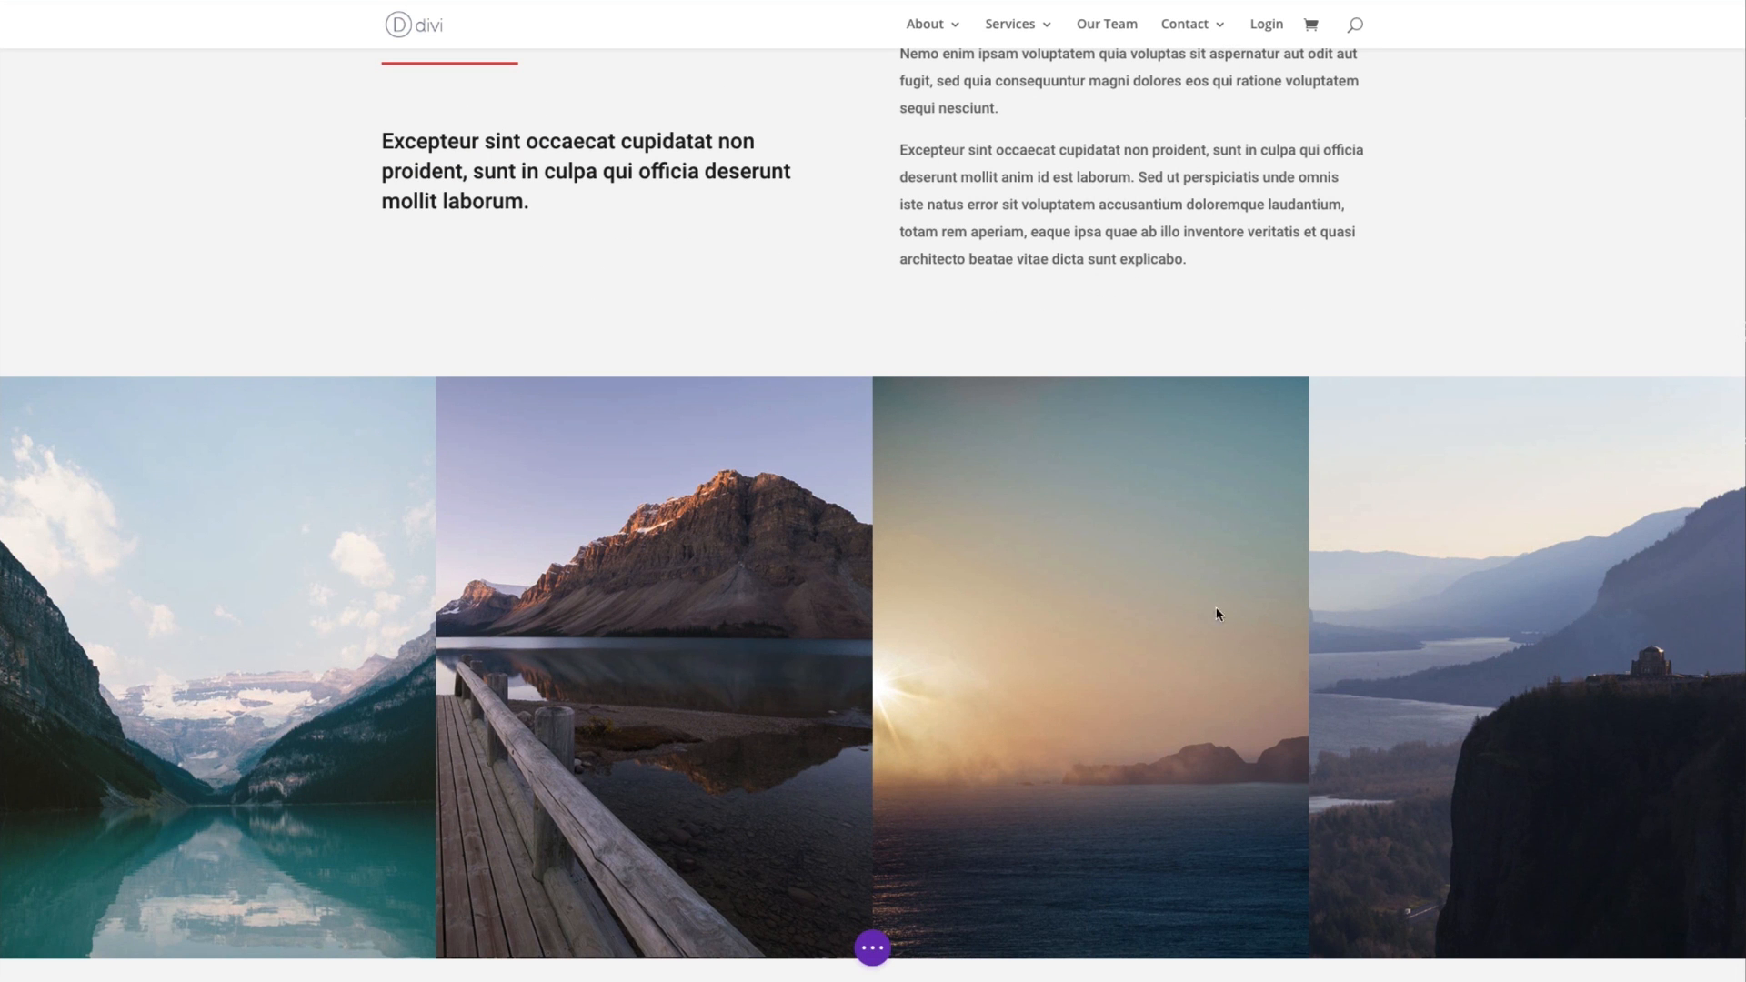
scroll(1037, 616, down, 4)
scroll(1036, 616, up, 10)
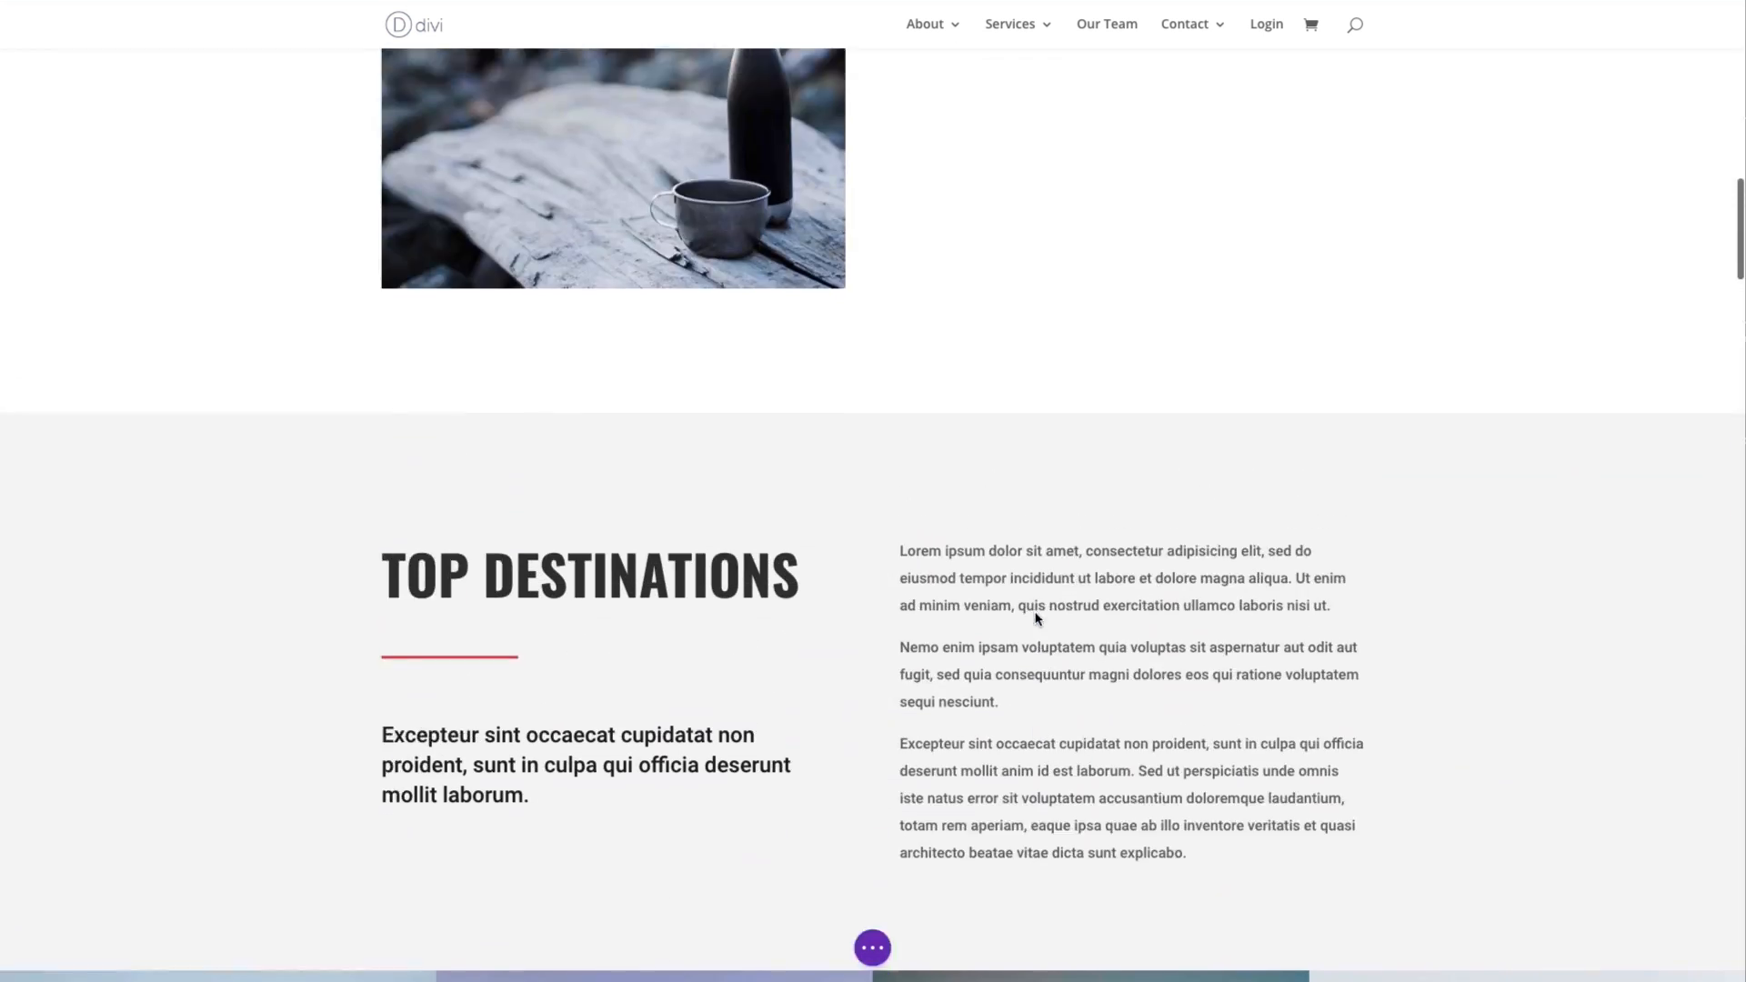
scroll(1037, 618, up, 8)
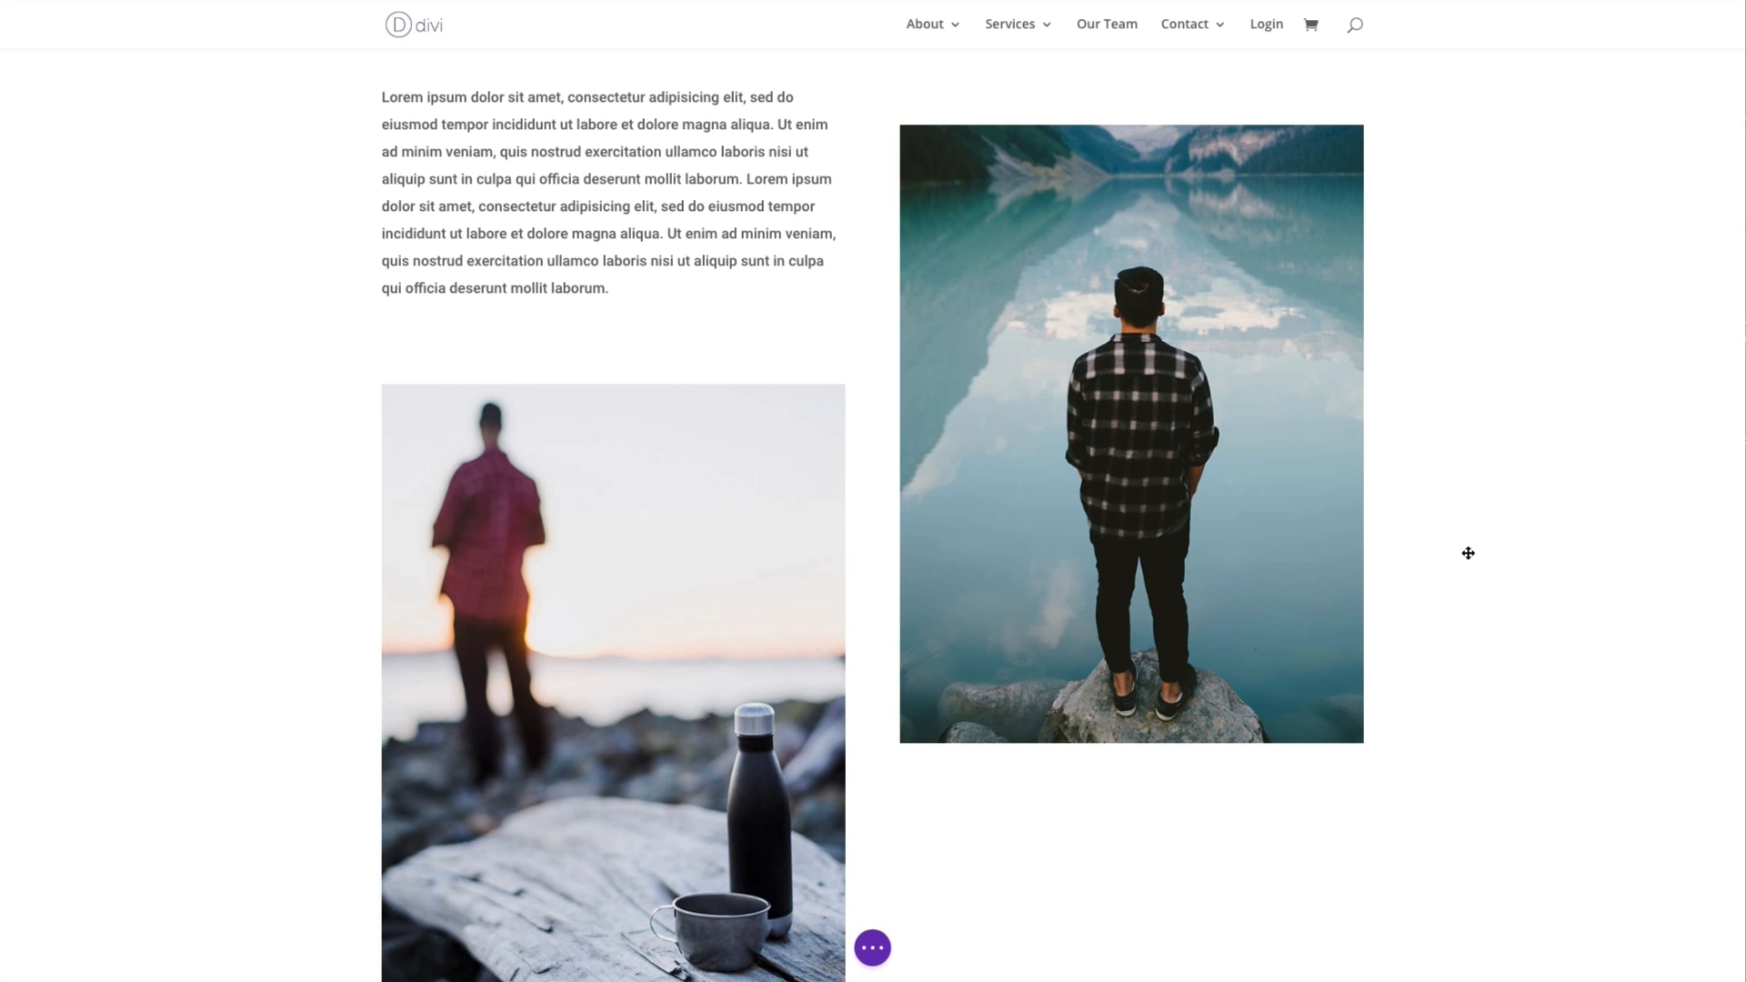
- Delete the image of the man with the bottle and cup below the lorem ipsum paragraph
mouse_move(668, 559)
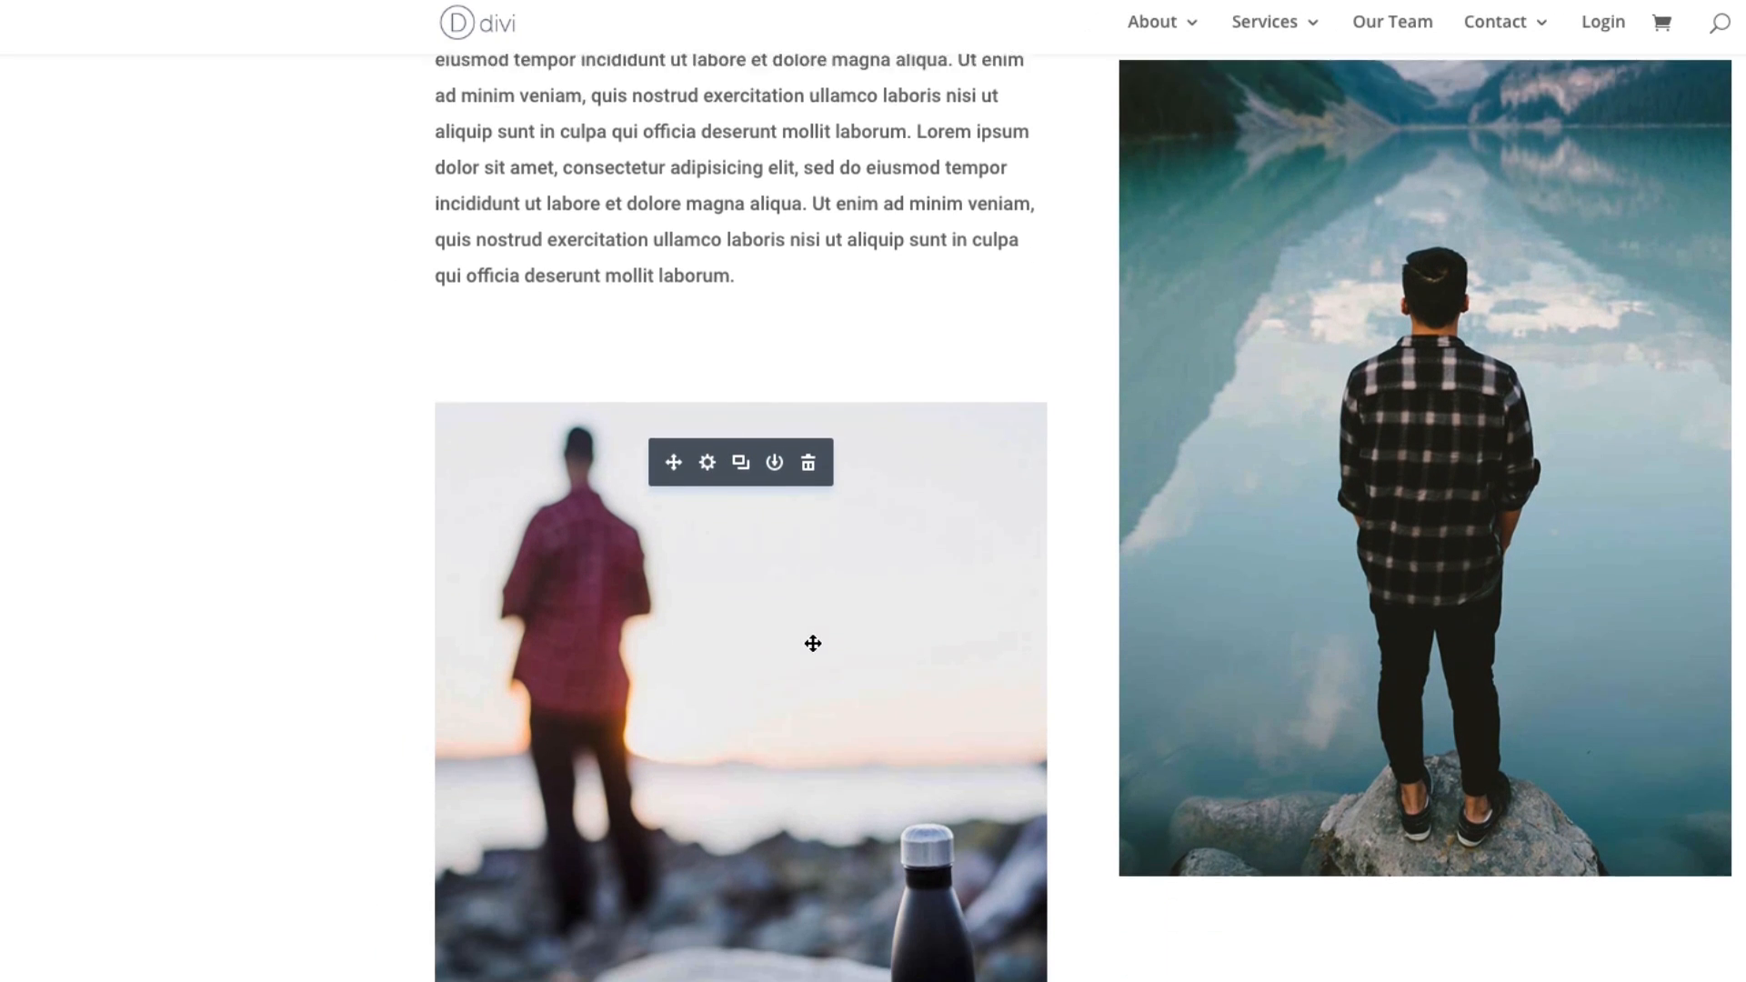
scroll(813, 643, down, 1)
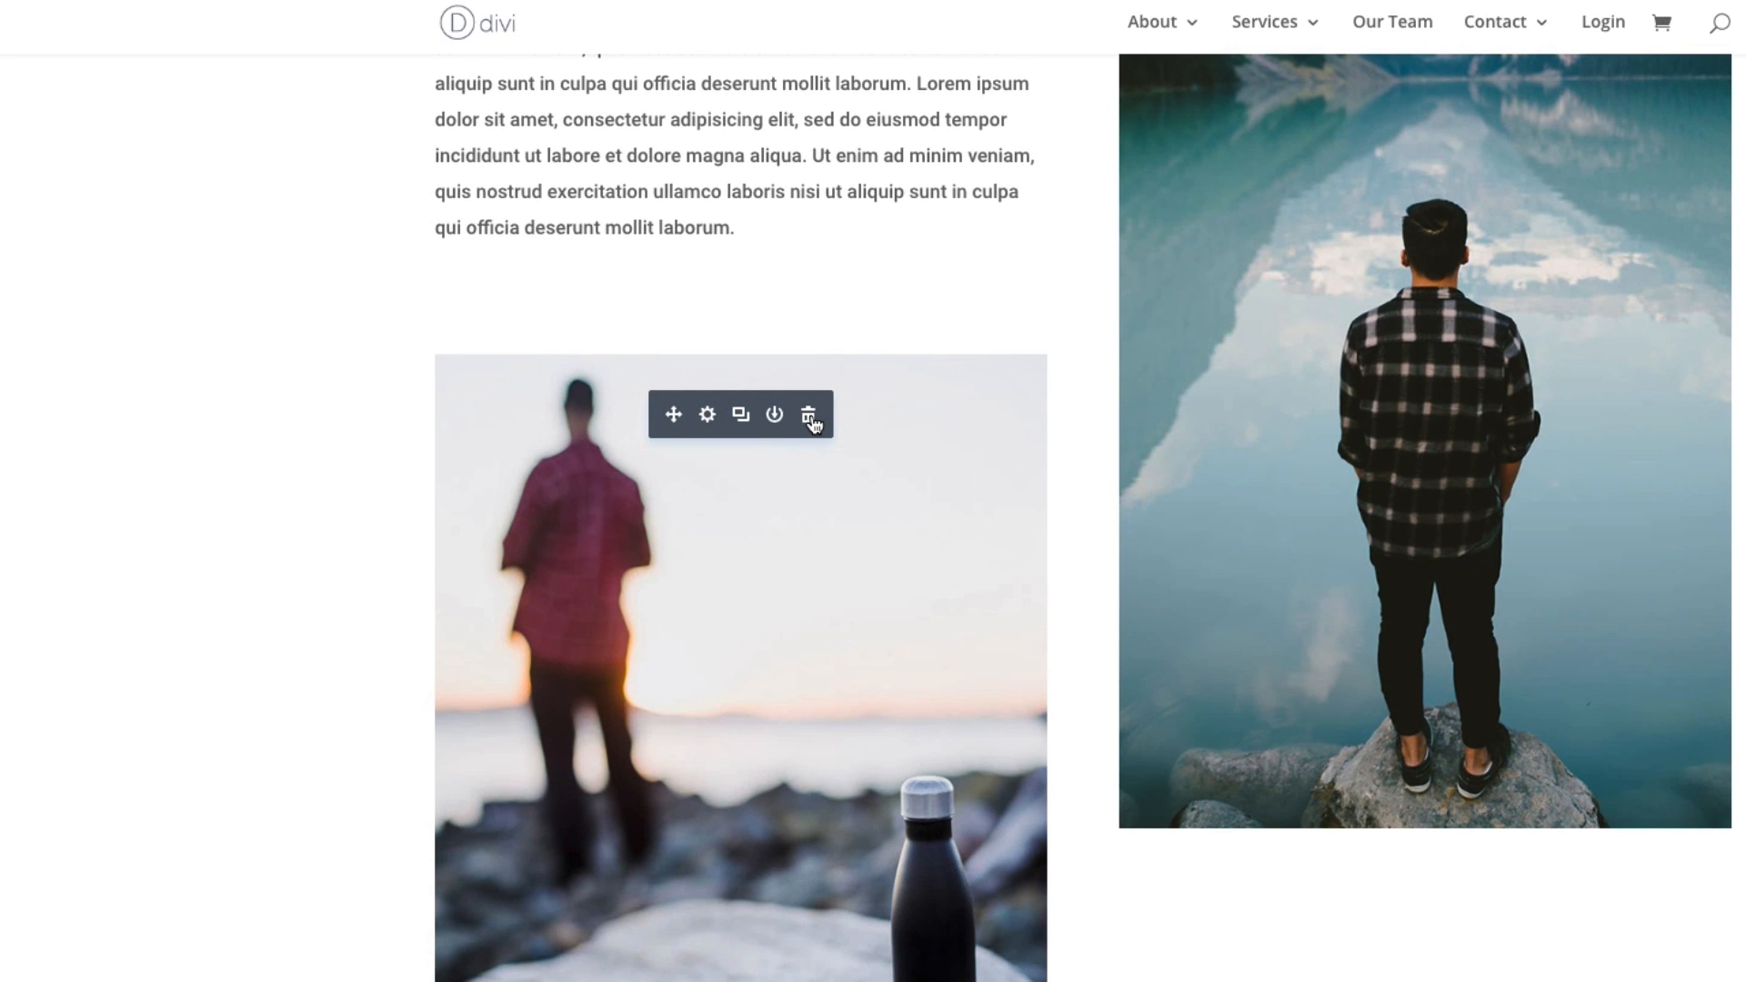
click(809, 417)
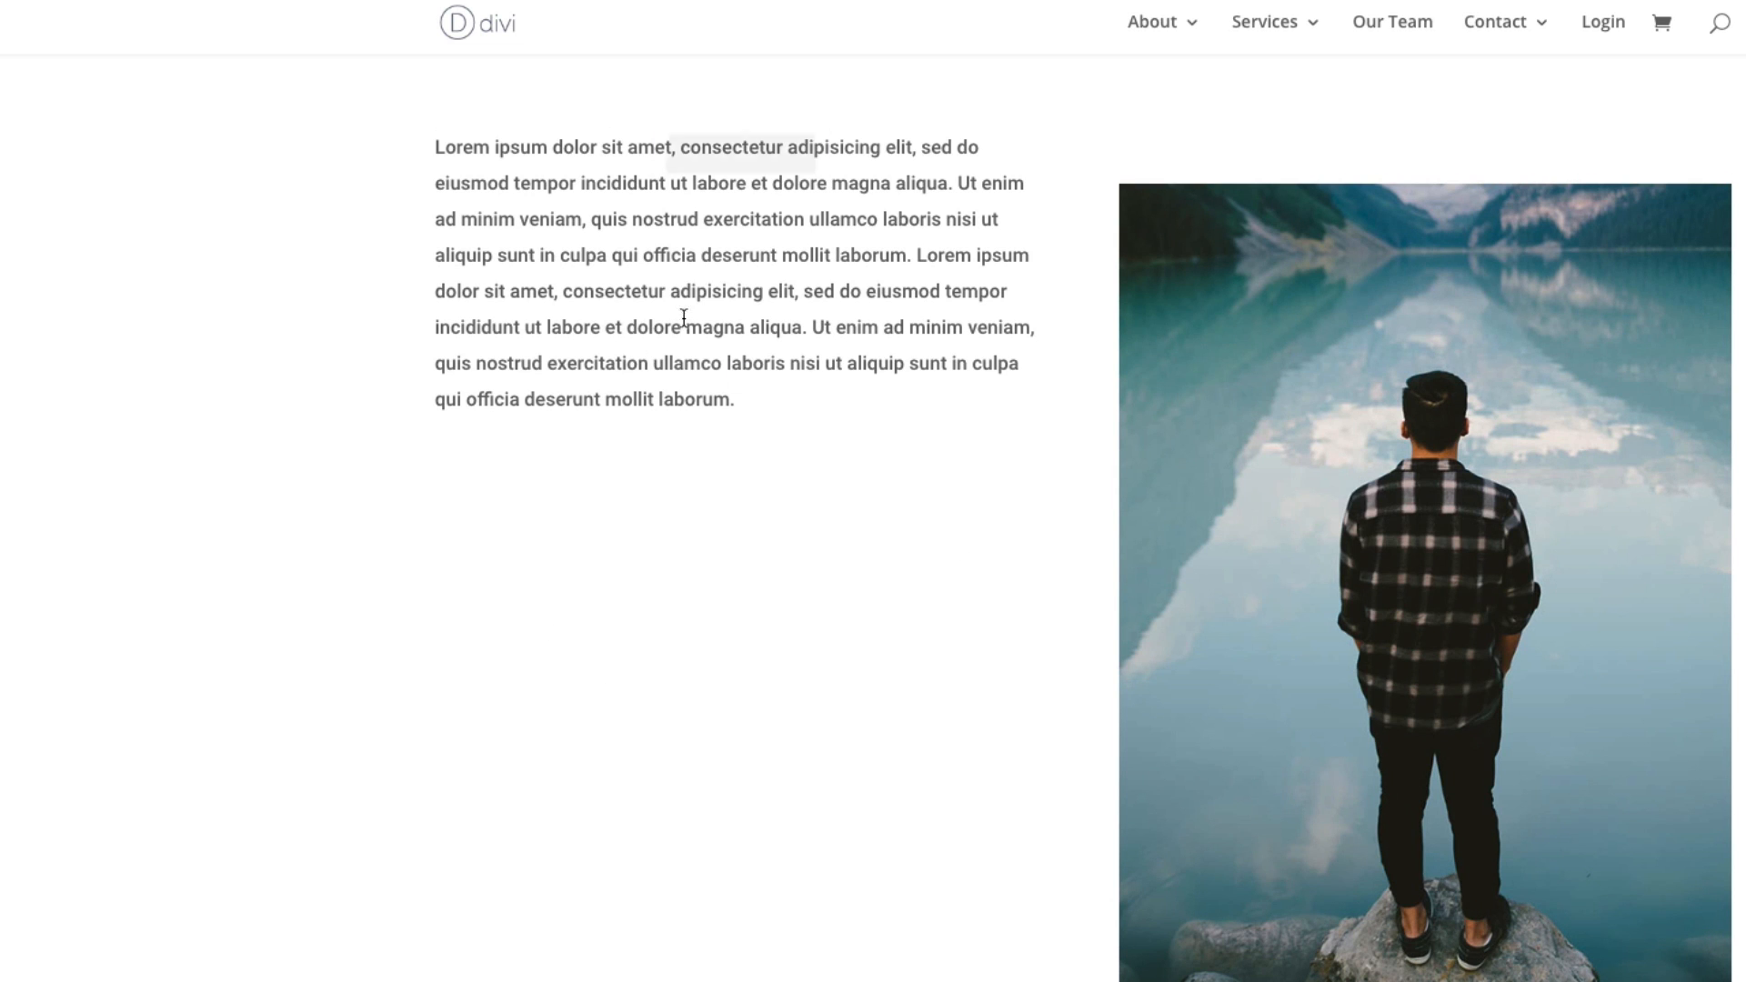
- Insert a new Image module directly below the lorem ipsum paragraph
mouse_move(747, 273)
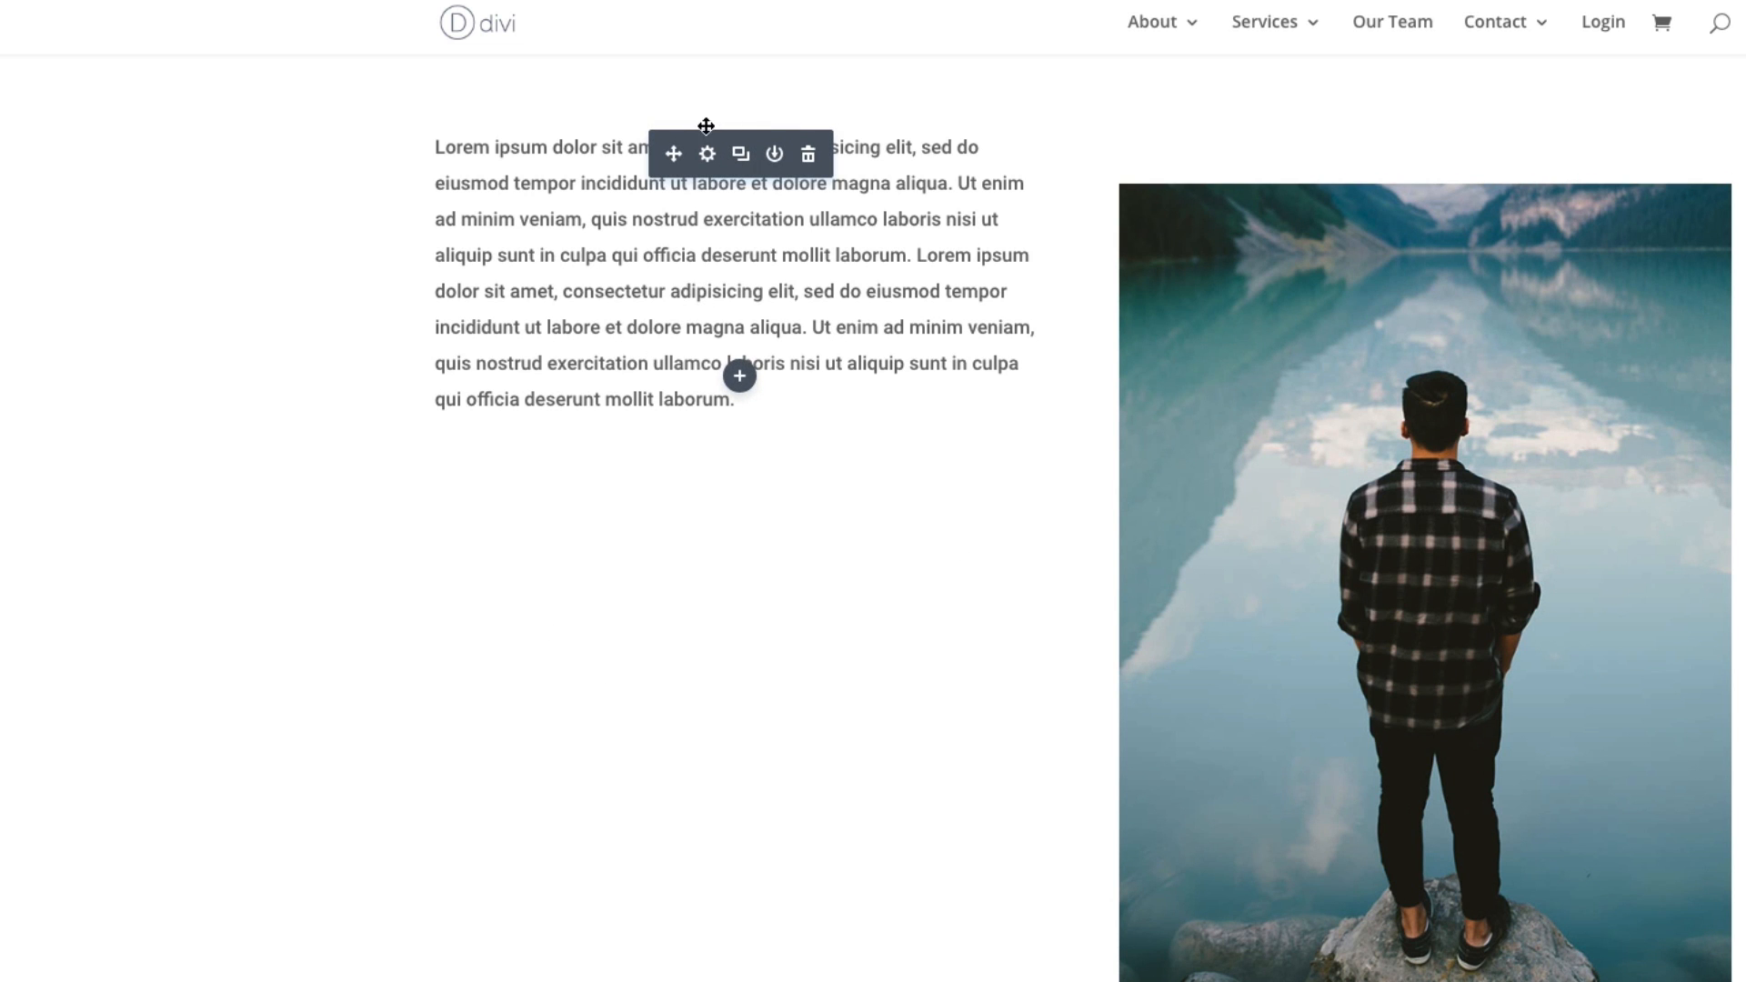
scroll(1048, 530, up, 2)
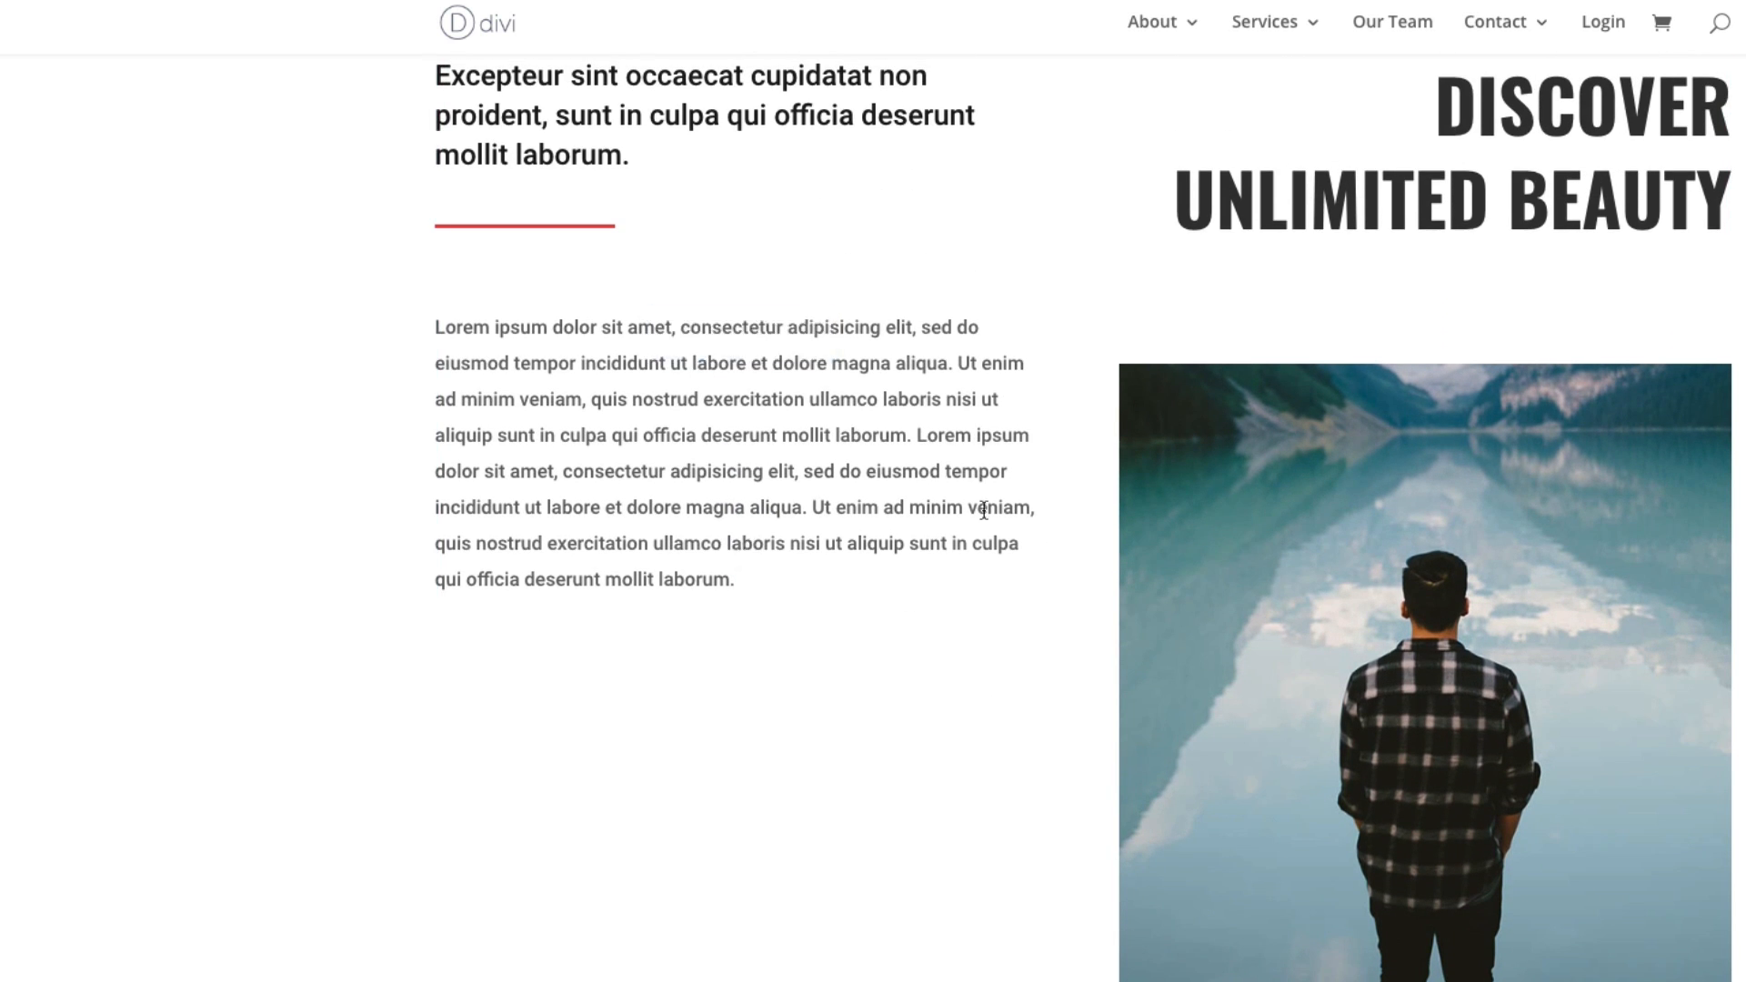
mouse_move(807, 455)
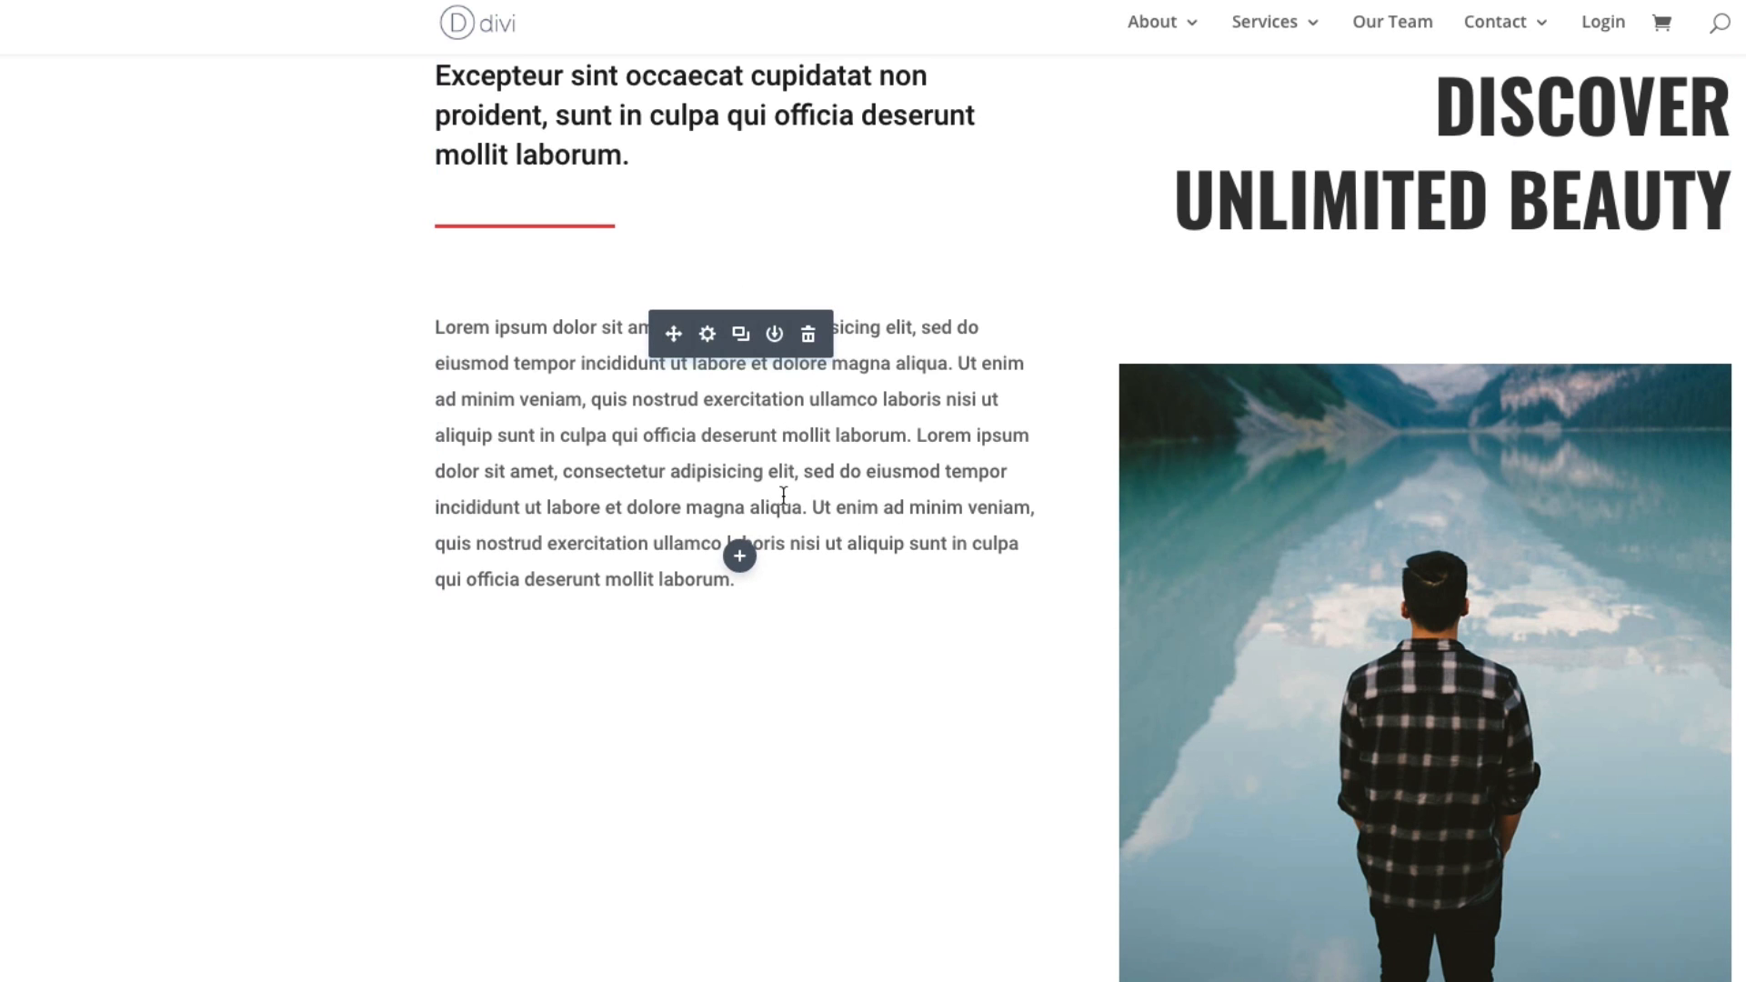
click(739, 556)
click(657, 239)
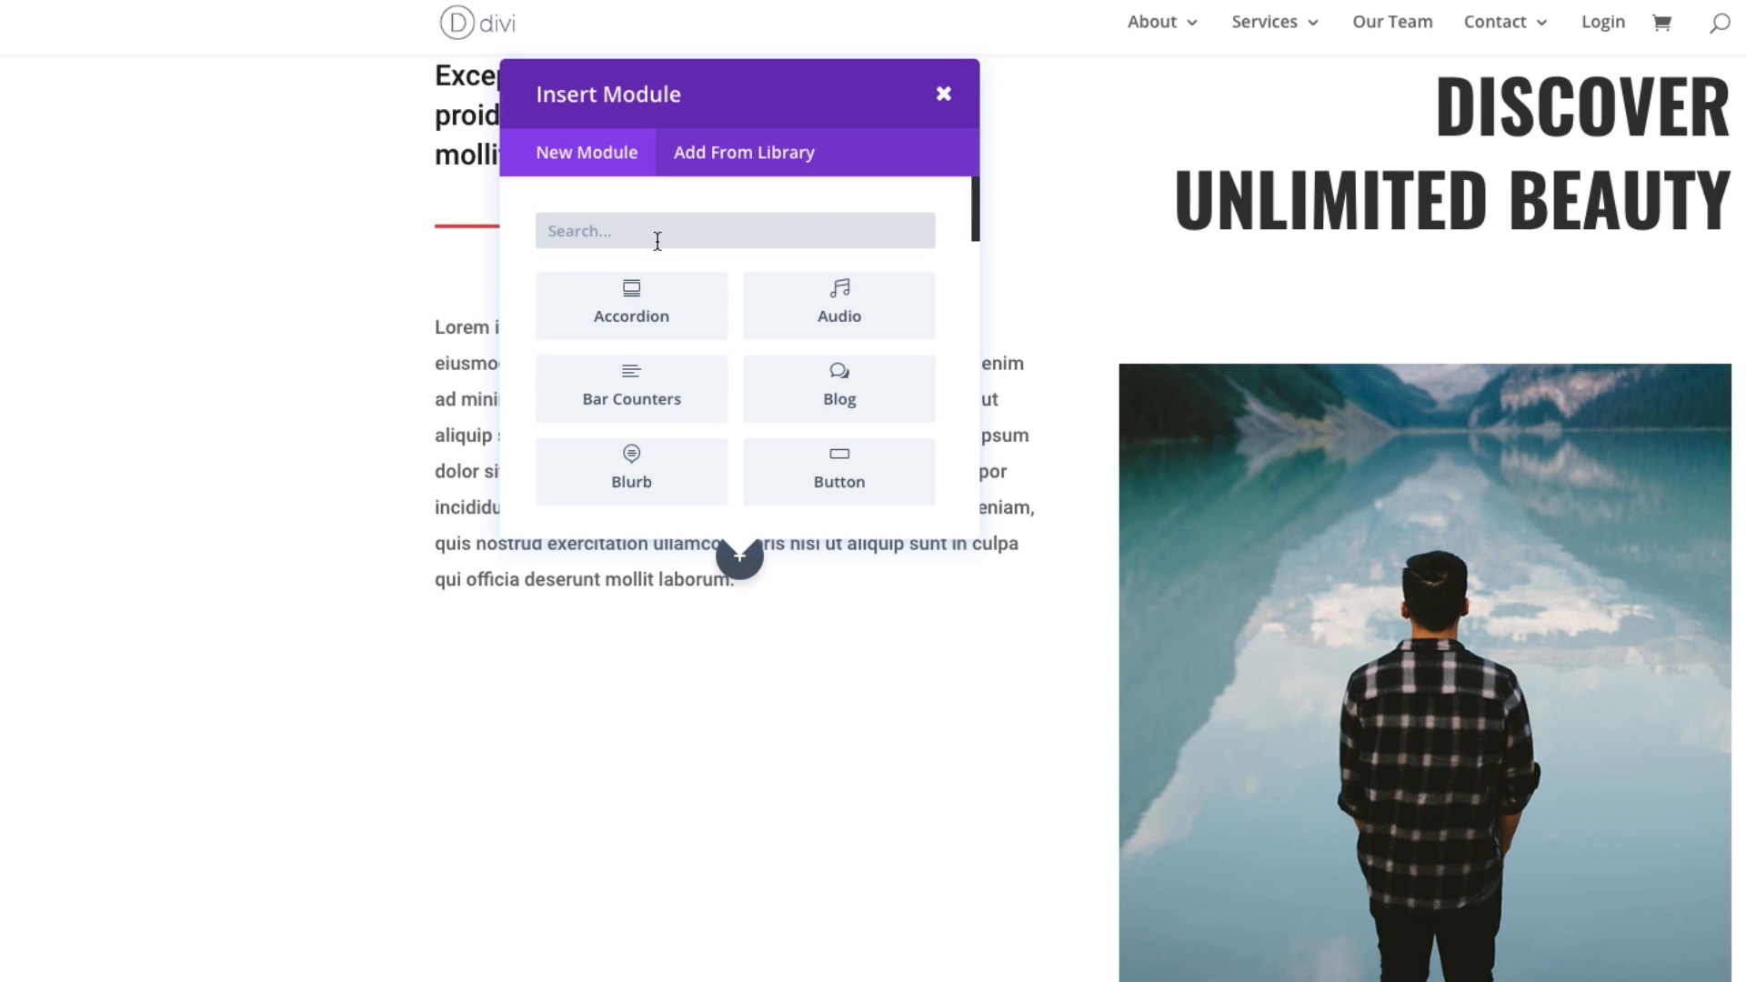
text(image)
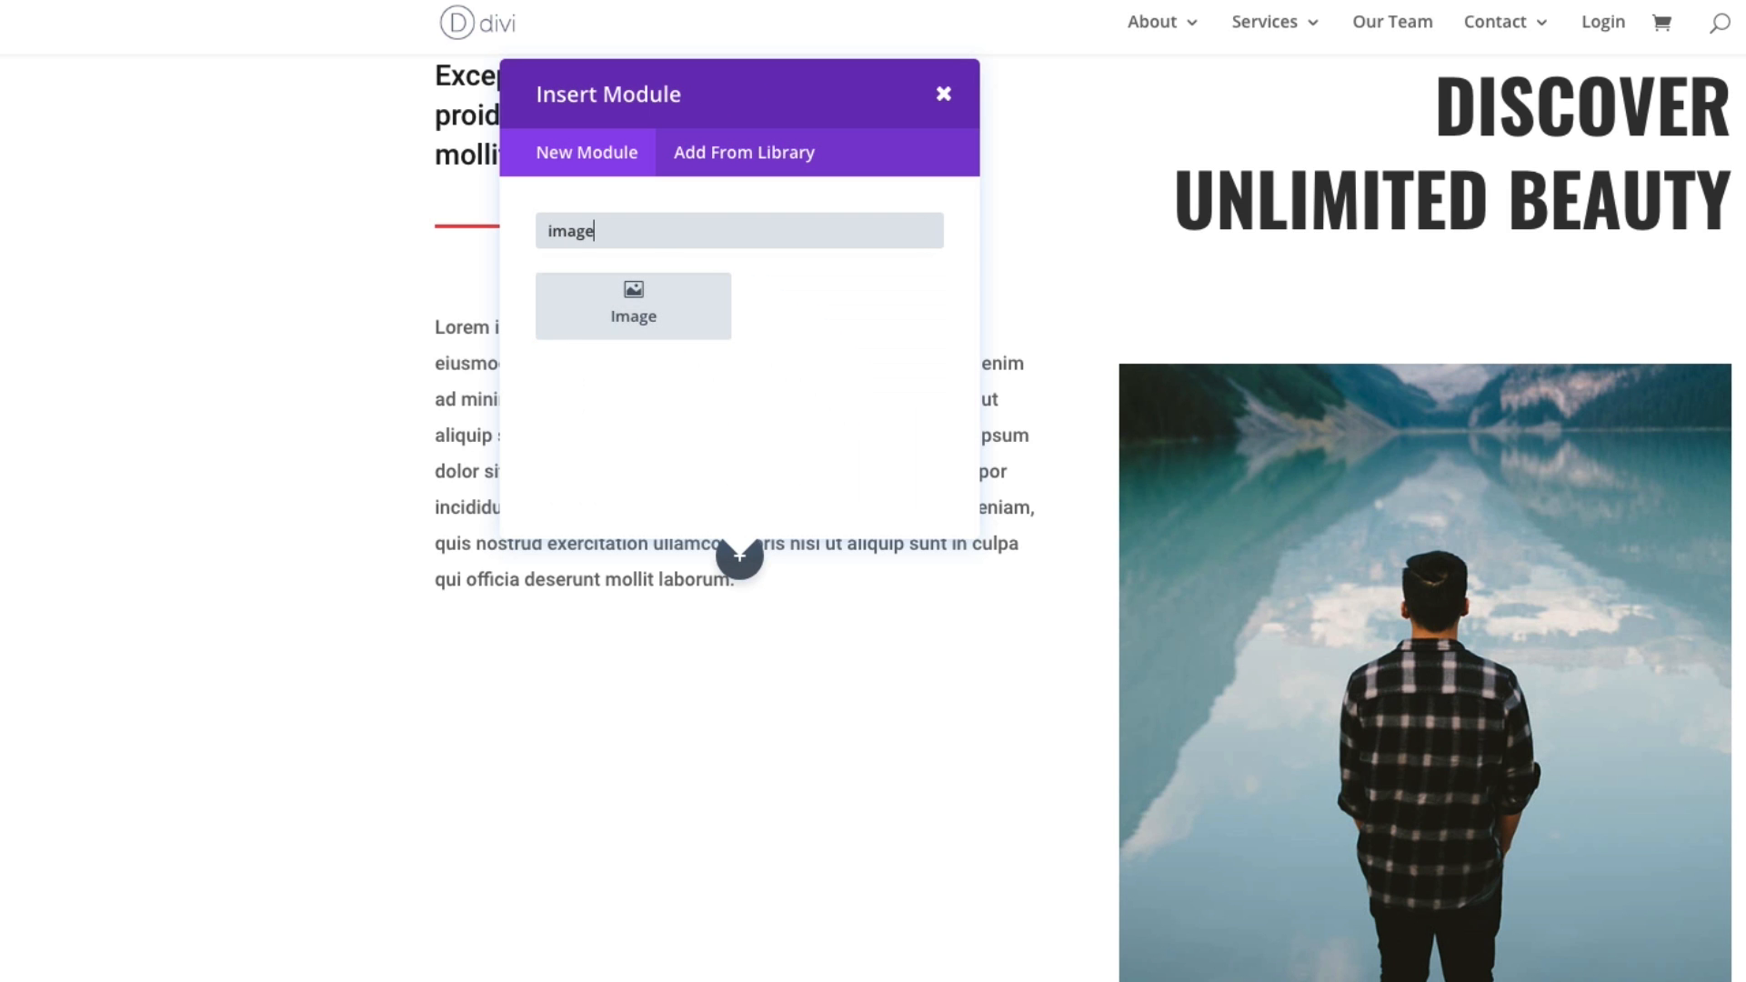
click(636, 329)
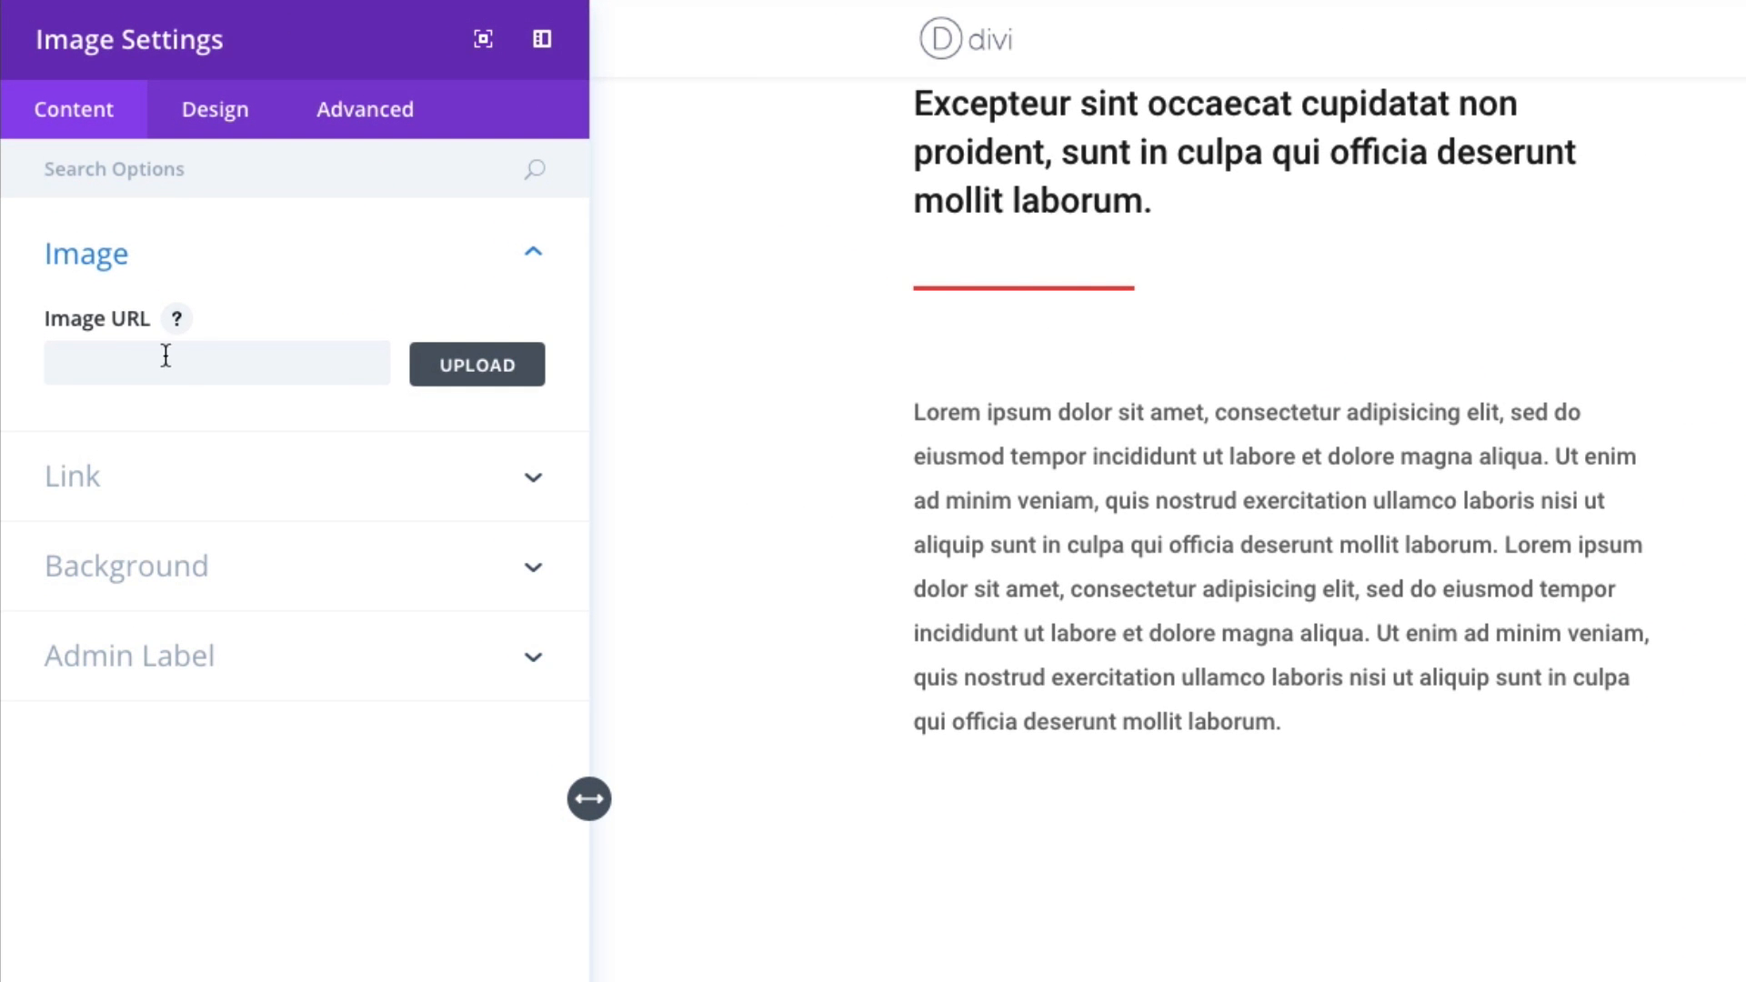
- Set the new module's image to travel-coffee.jpg from the Media Library at full size
click(90, 225)
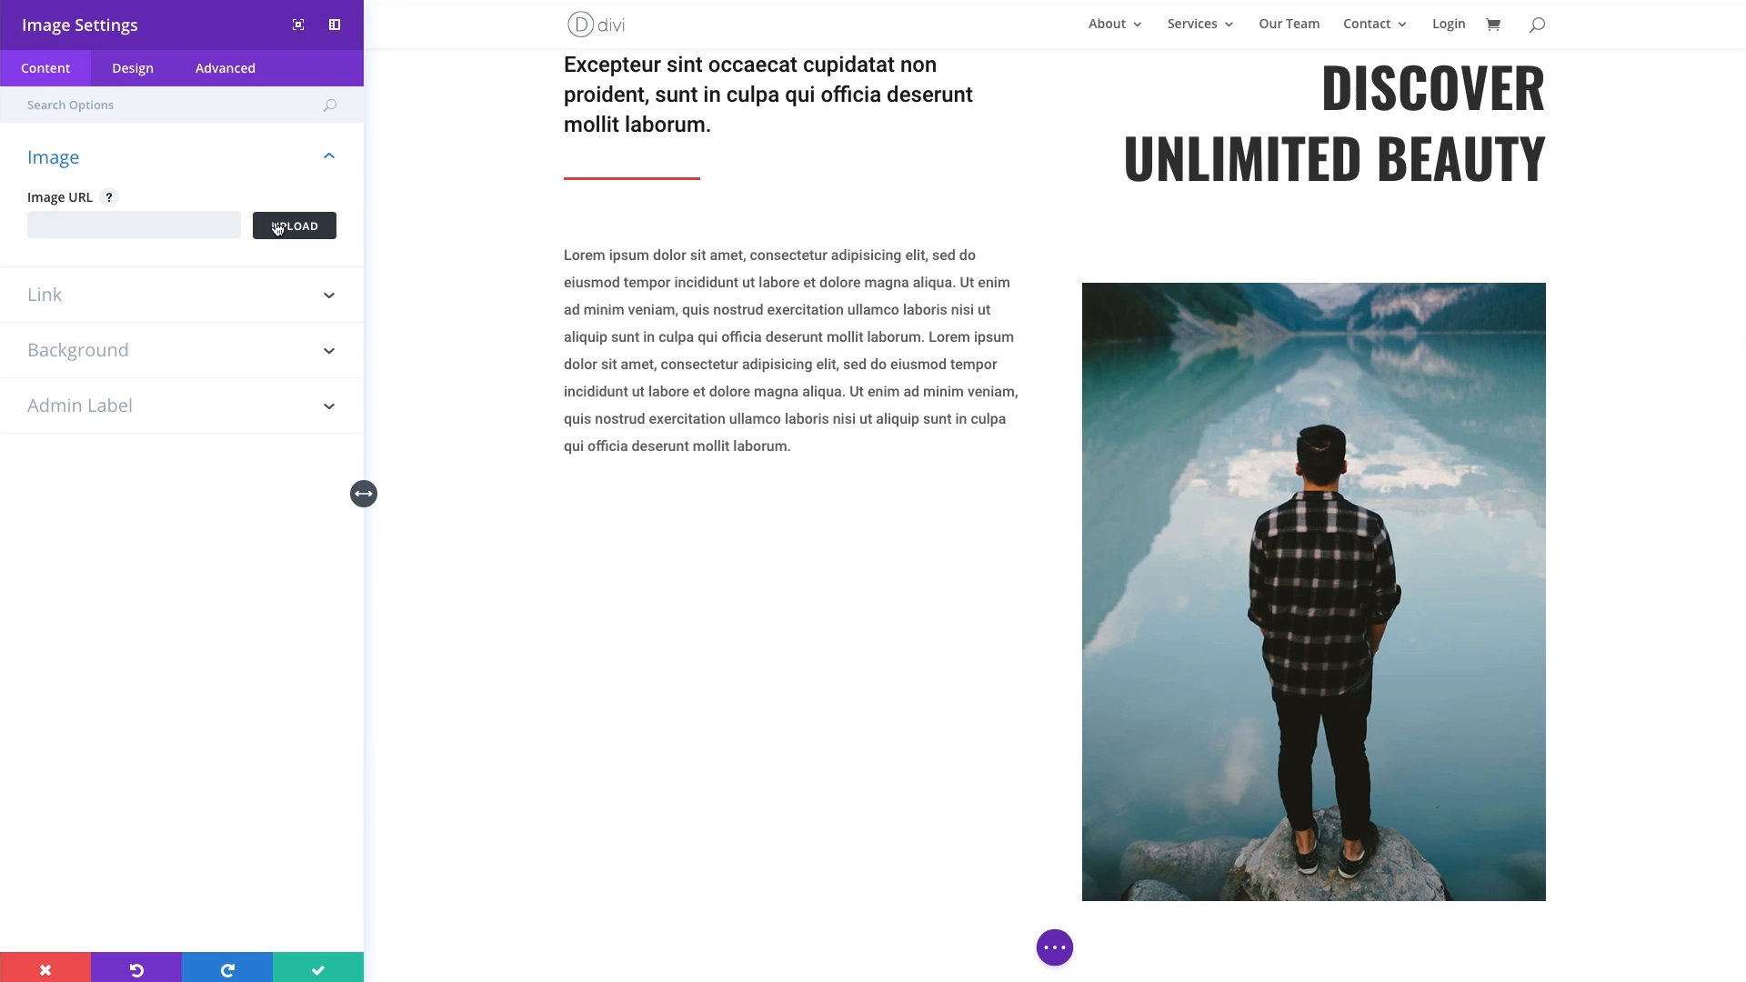
click(275, 227)
scroll(471, 288, down, 15)
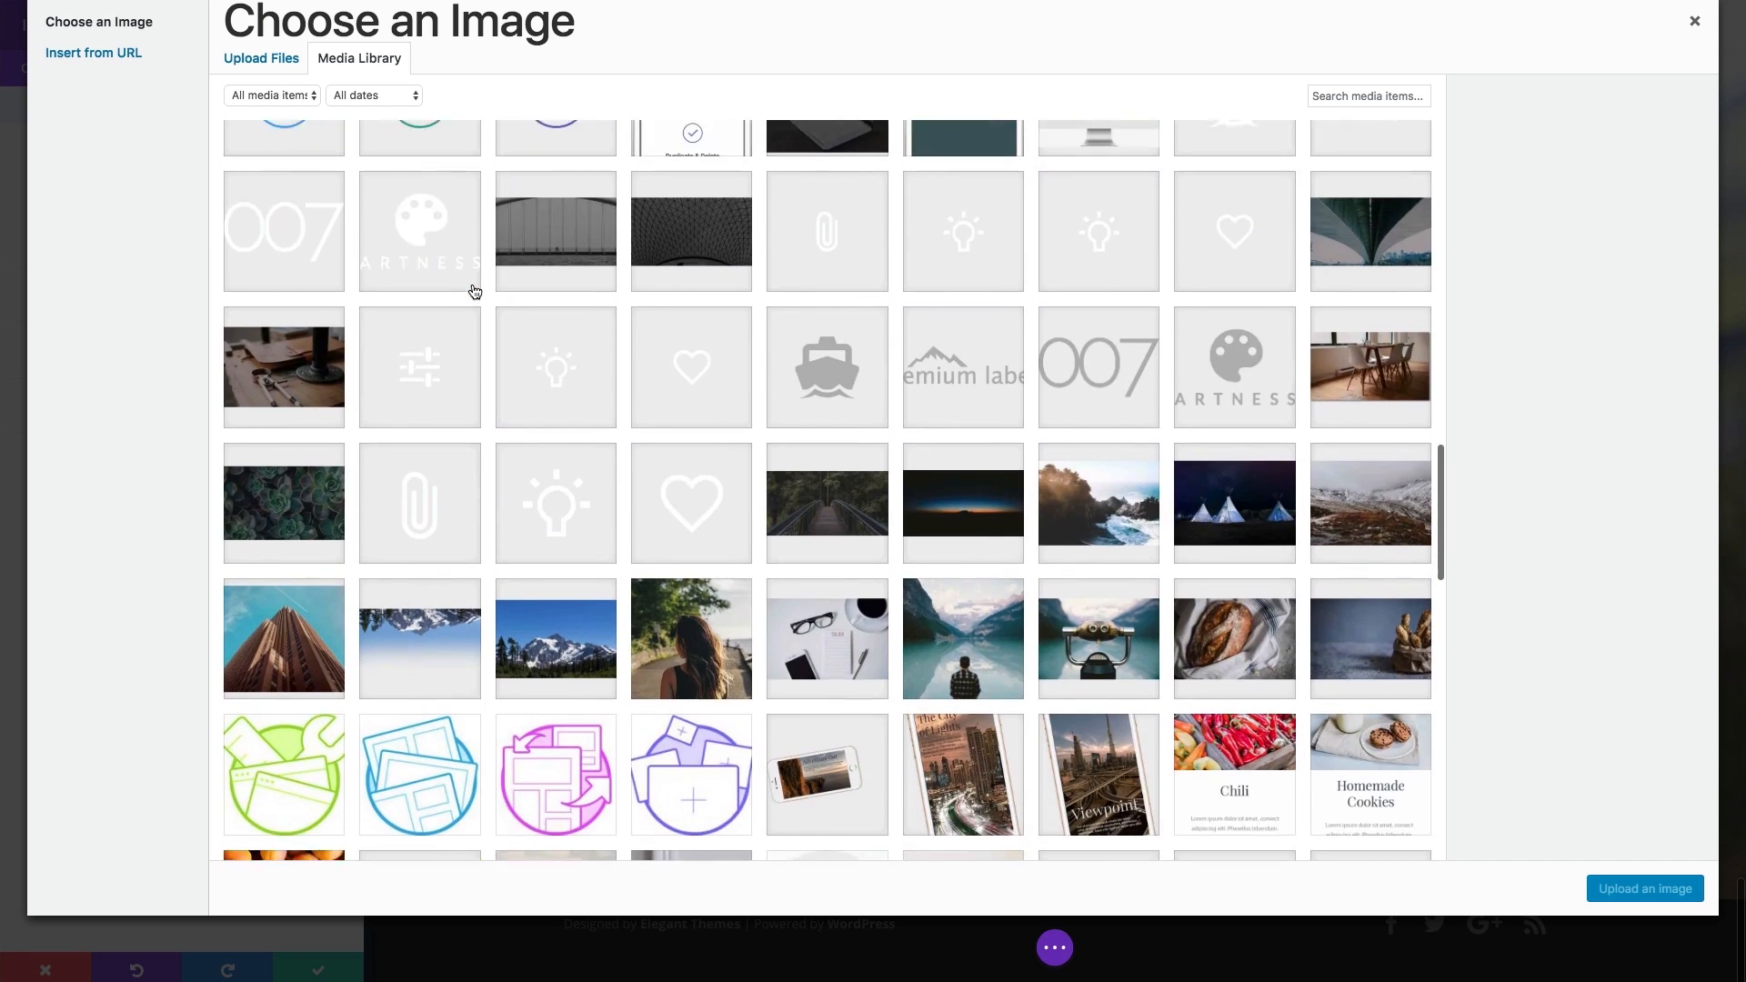
scroll(475, 291, down, 9)
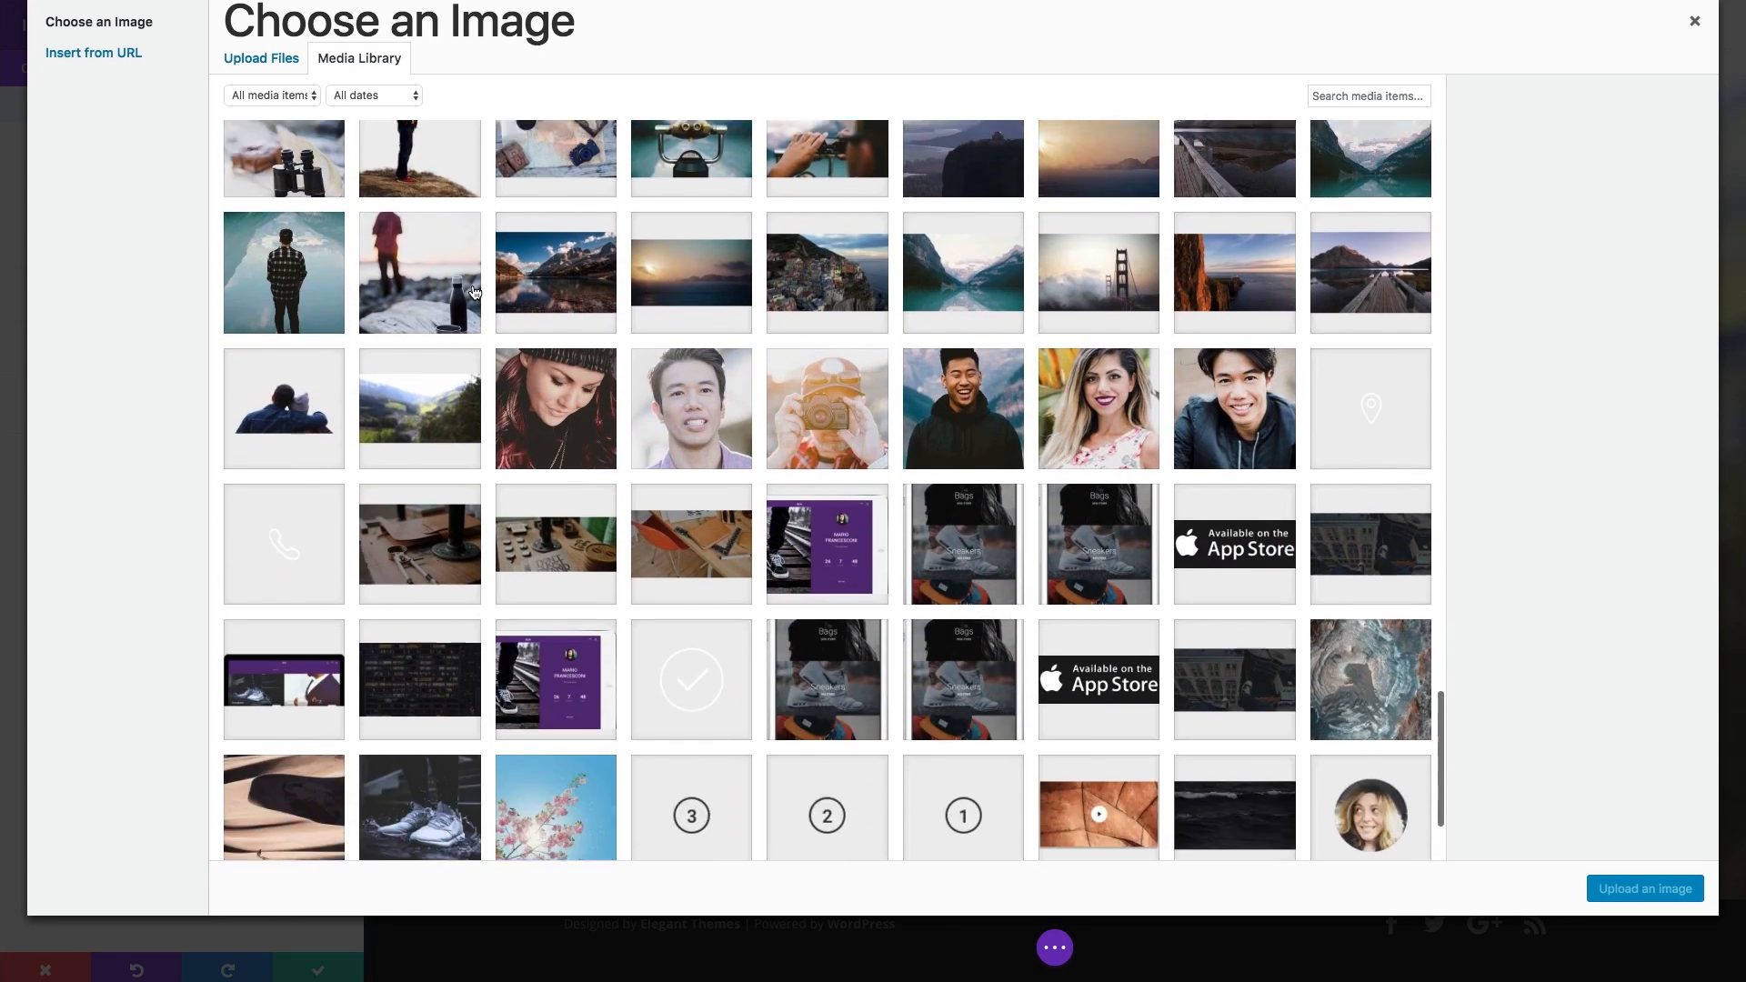
scroll(474, 292, down, 1)
click(435, 259)
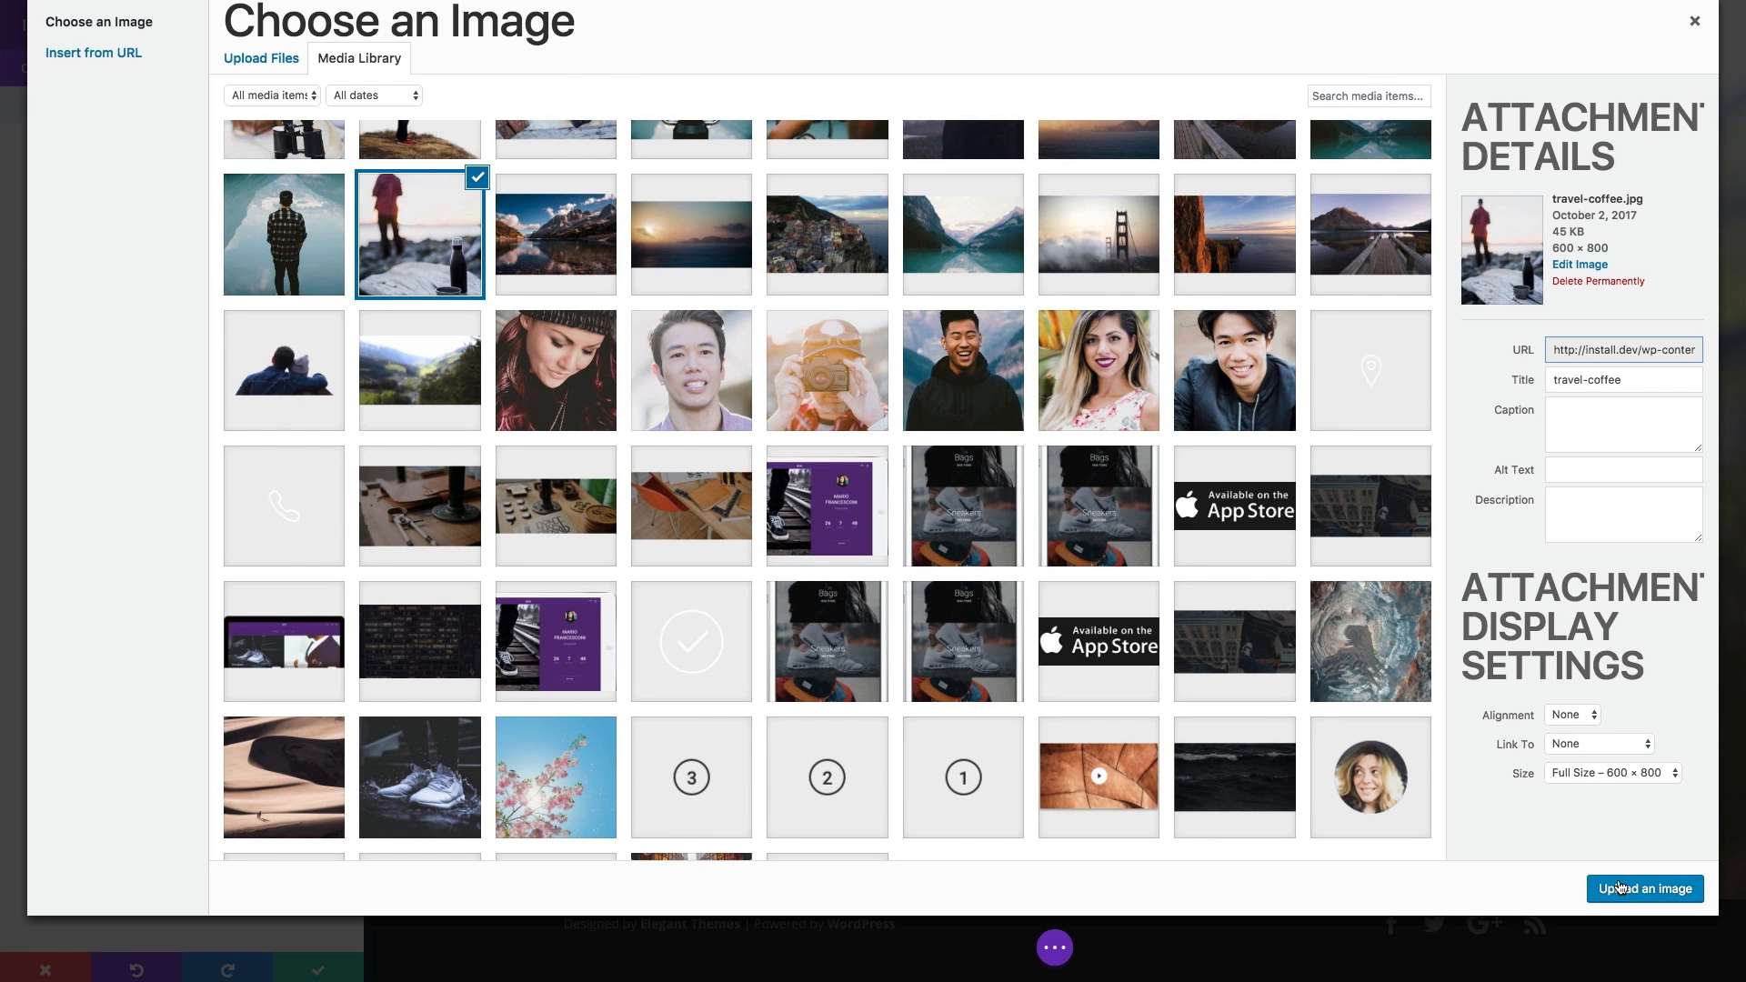
click(1619, 887)
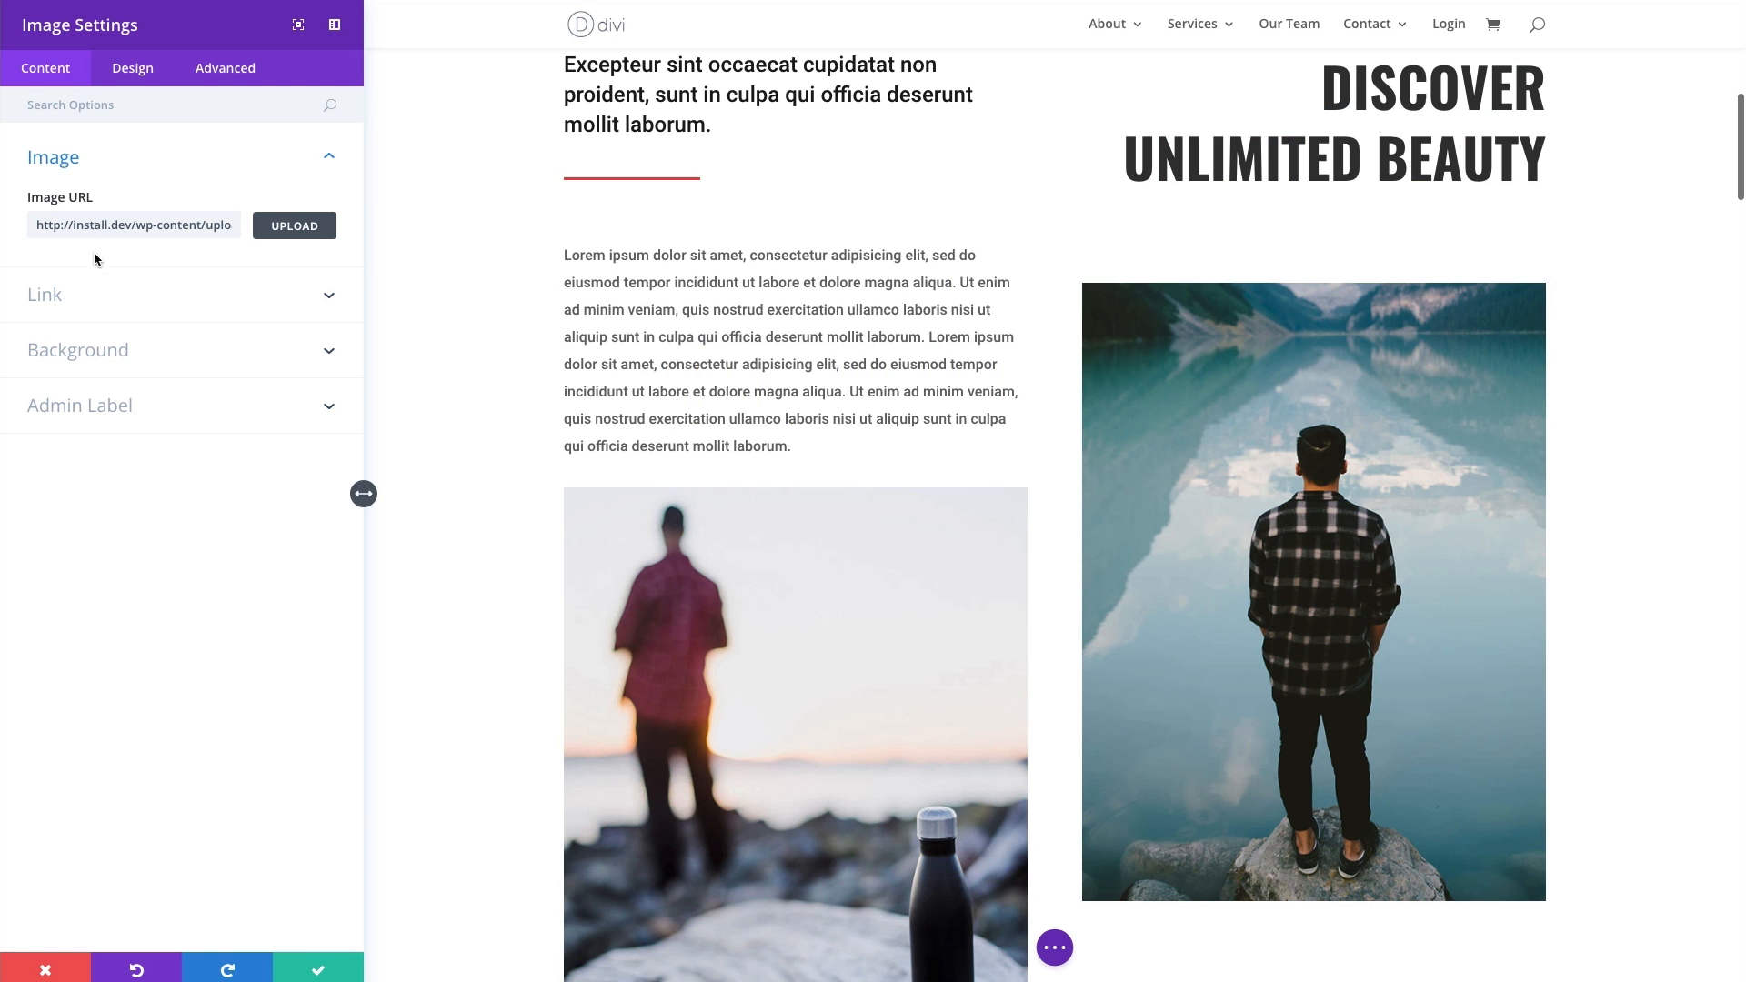
scroll(721, 440, down, 1)
scroll(791, 509, down, 1)
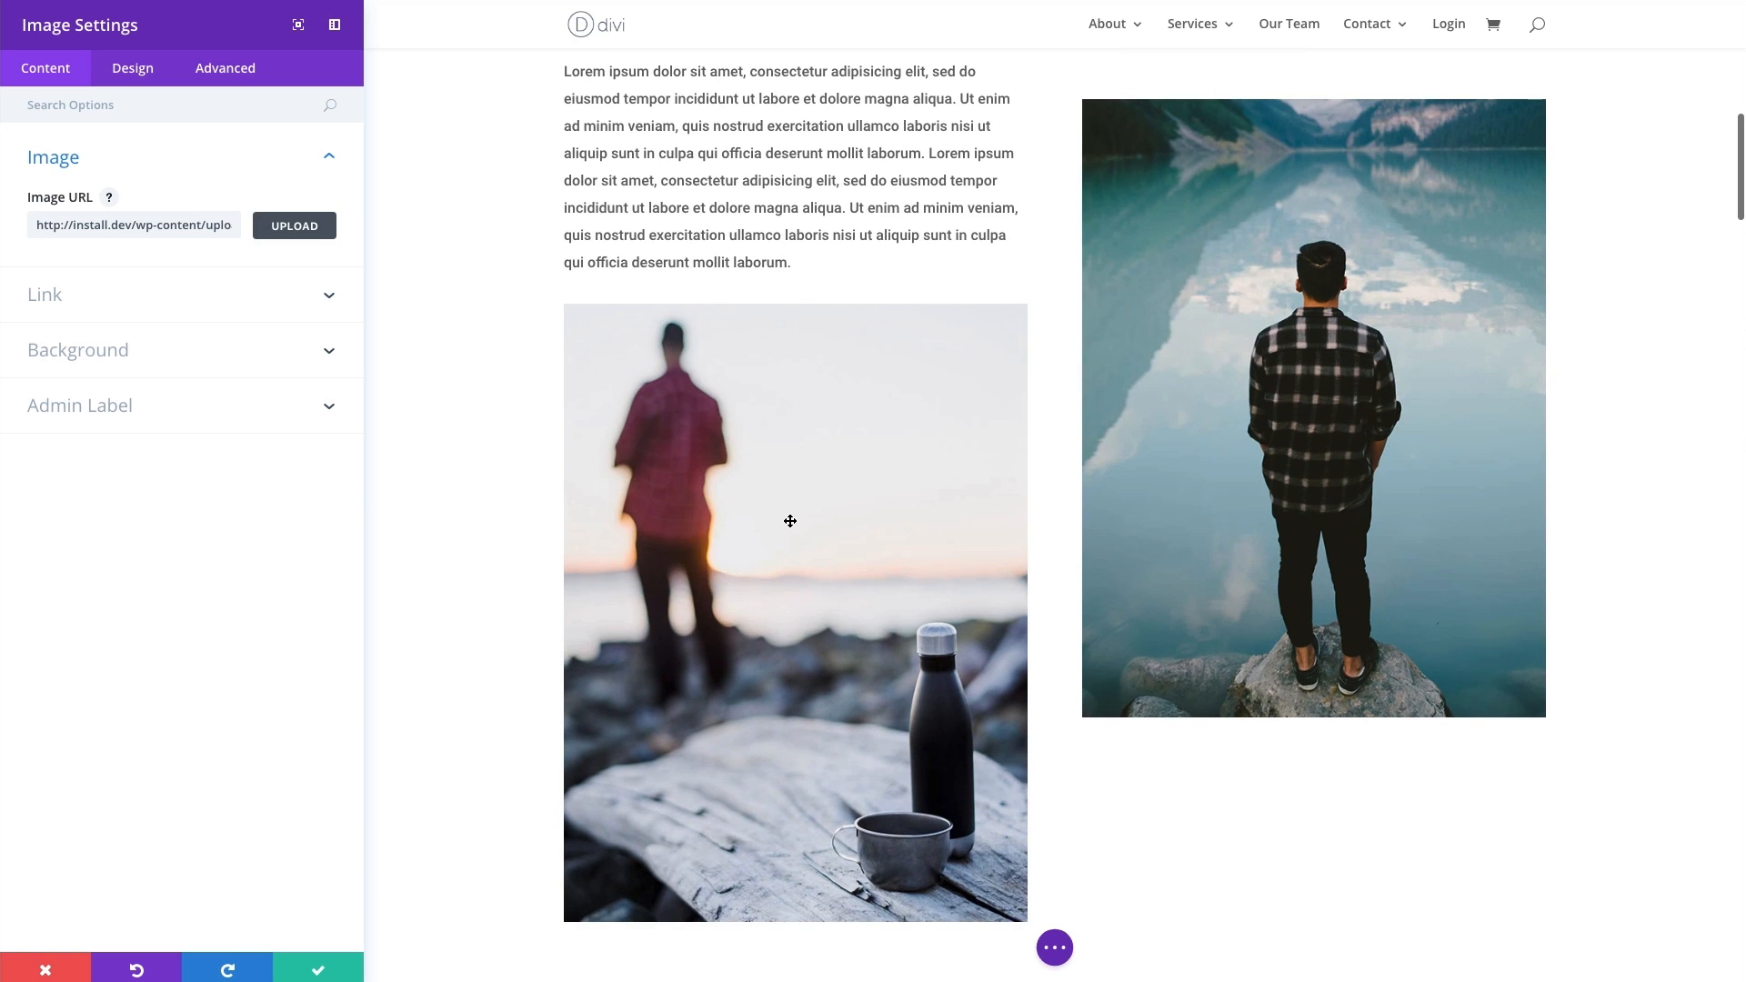
scroll(787, 518, up, 1)
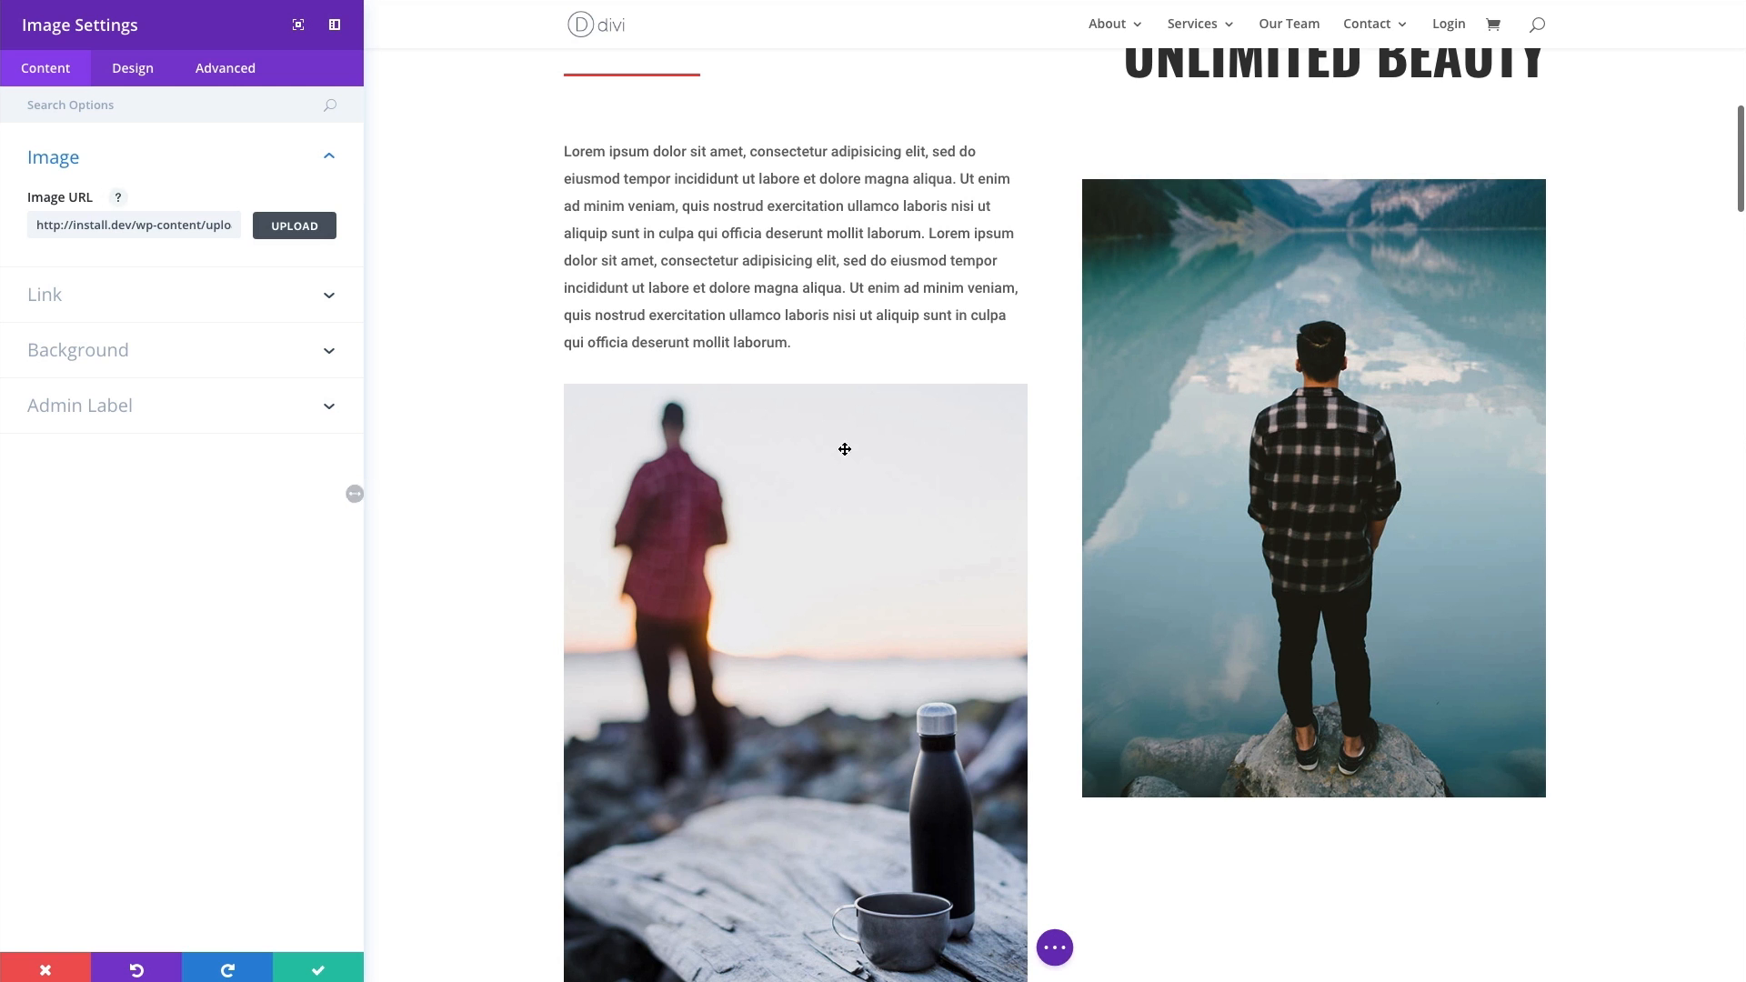
scroll(874, 487, down, 1)
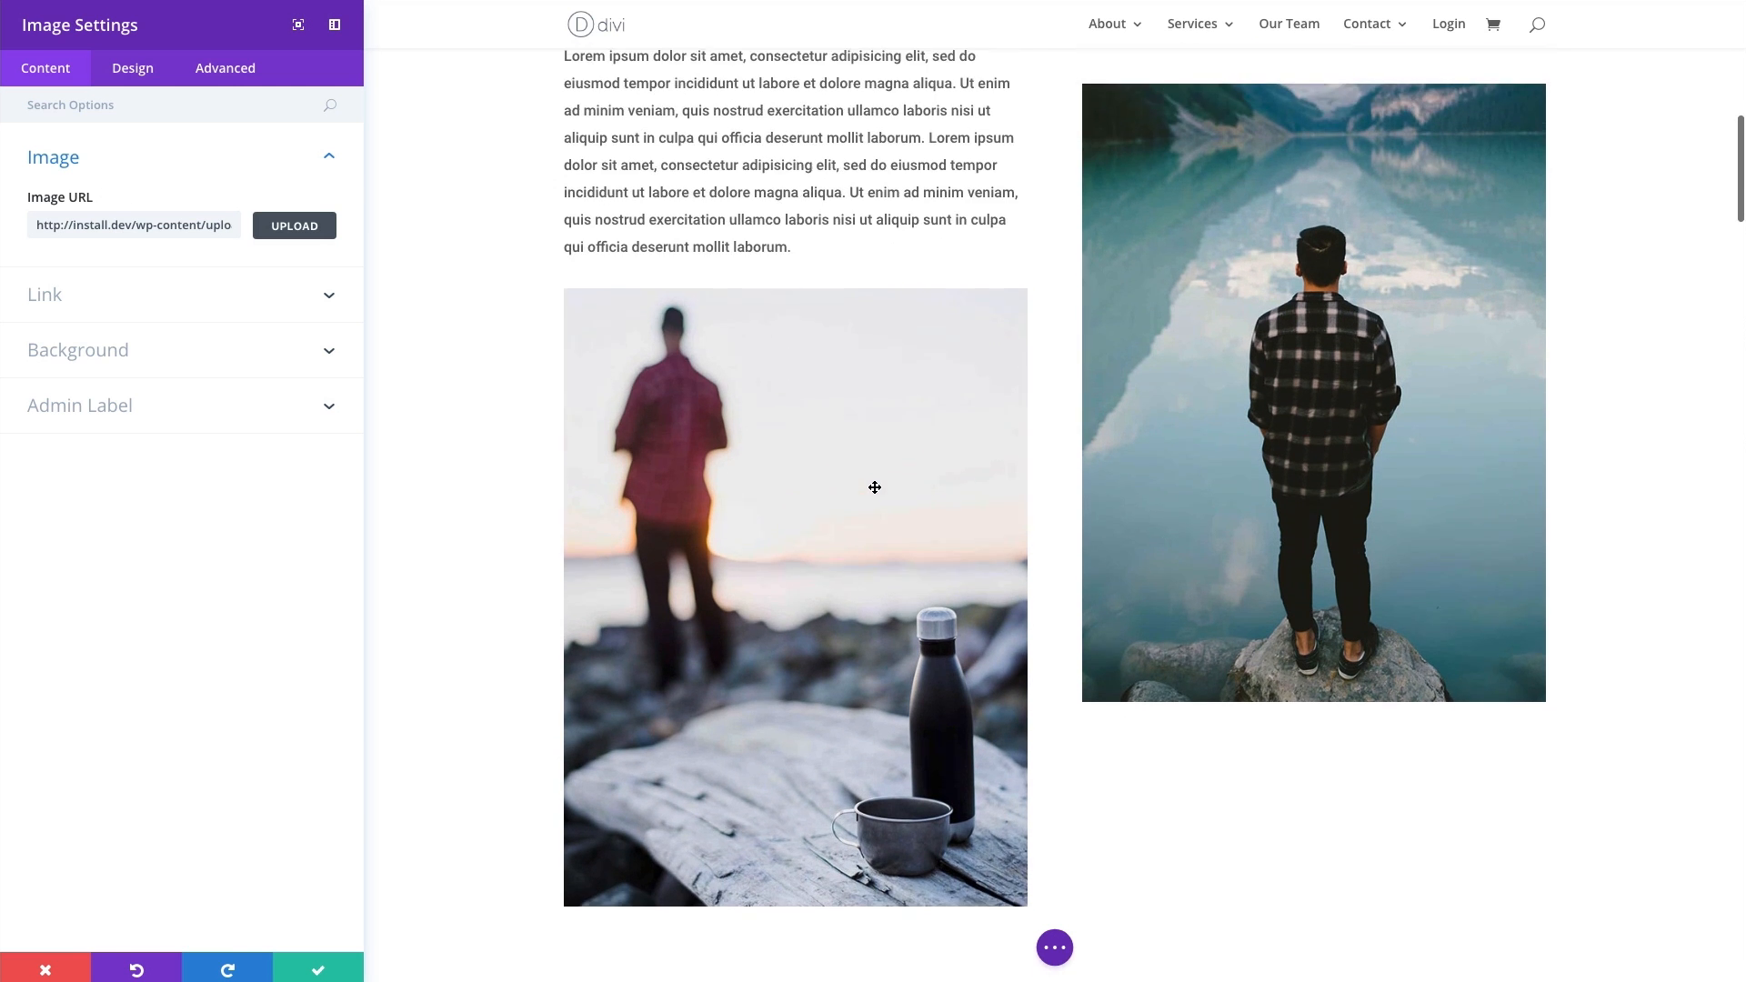
scroll(845, 488, up, 1)
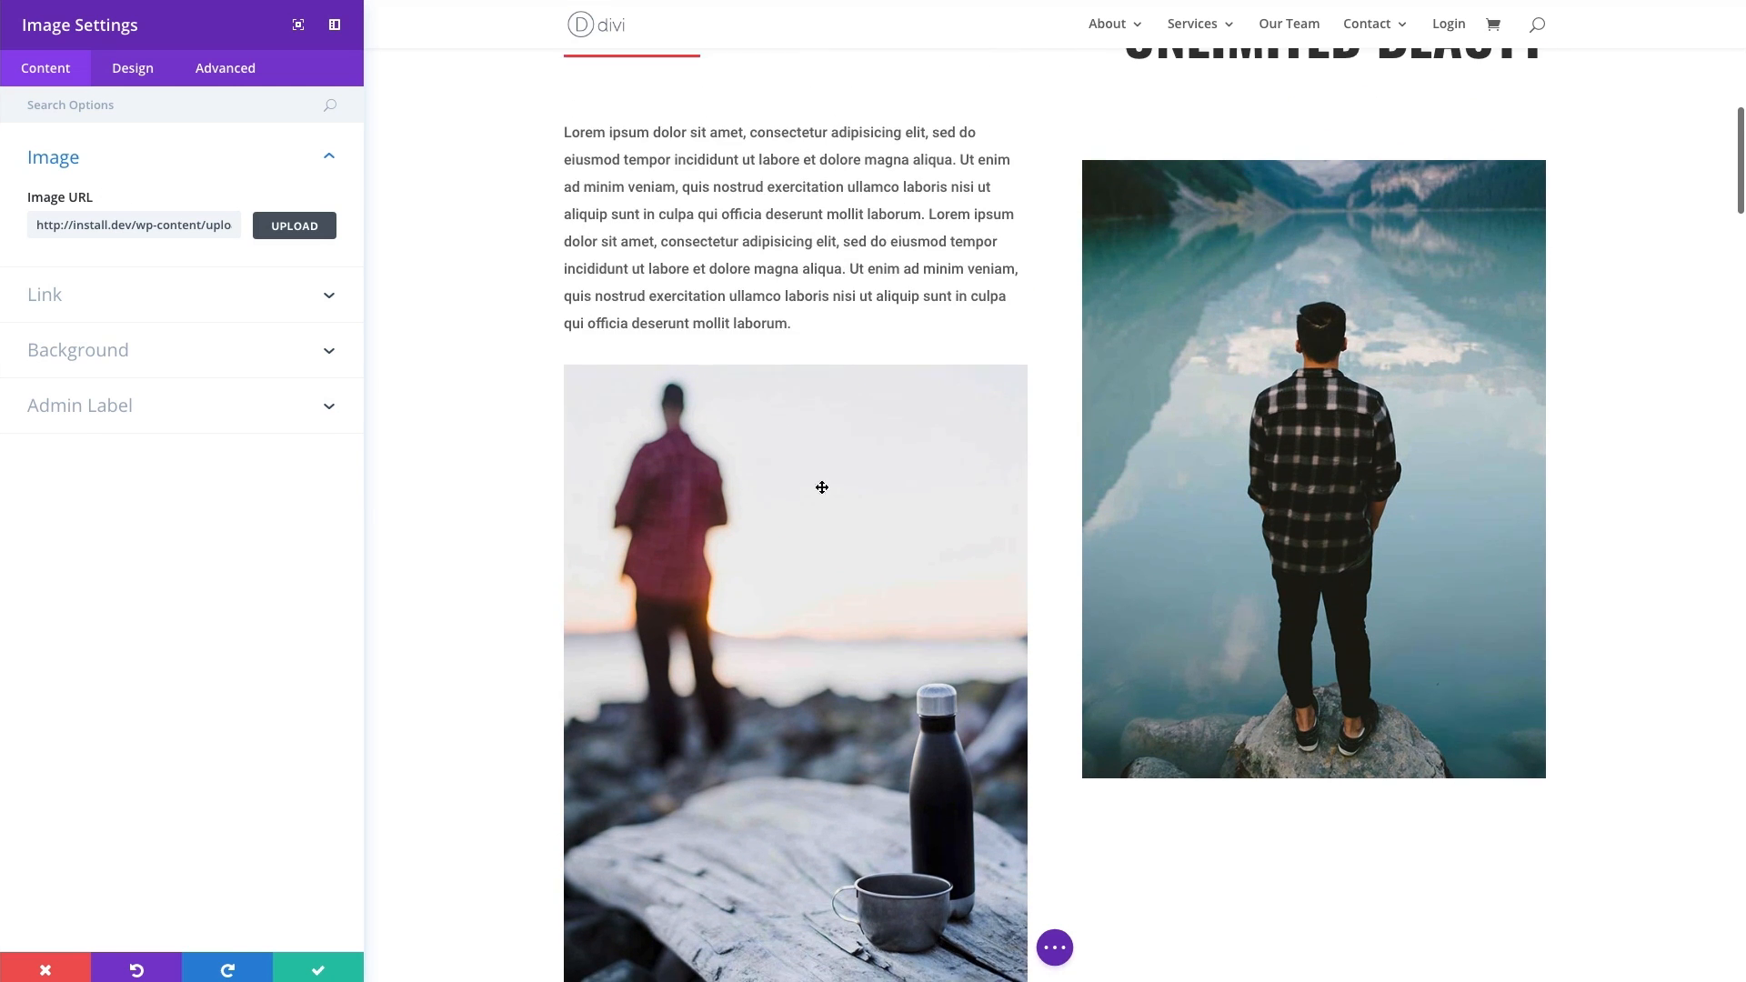
- Enable Open in Lightbox in the image's link settings, then preview the enlarged image and close it
click(153, 304)
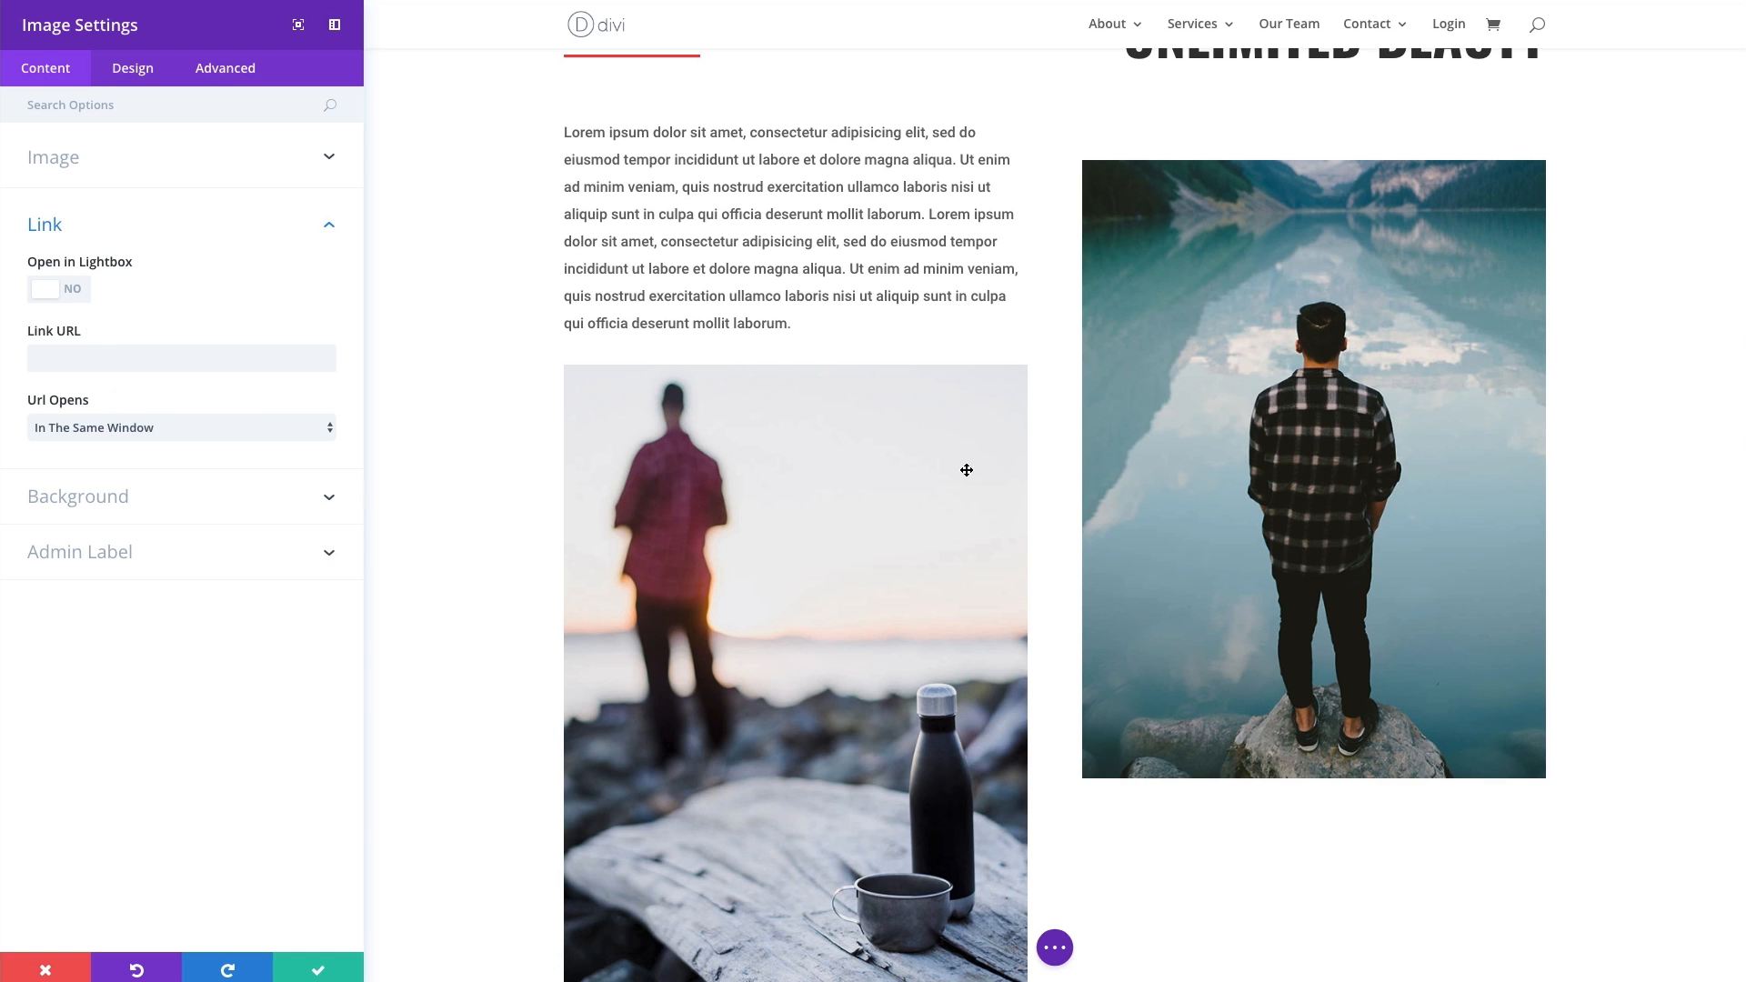
click(137, 358)
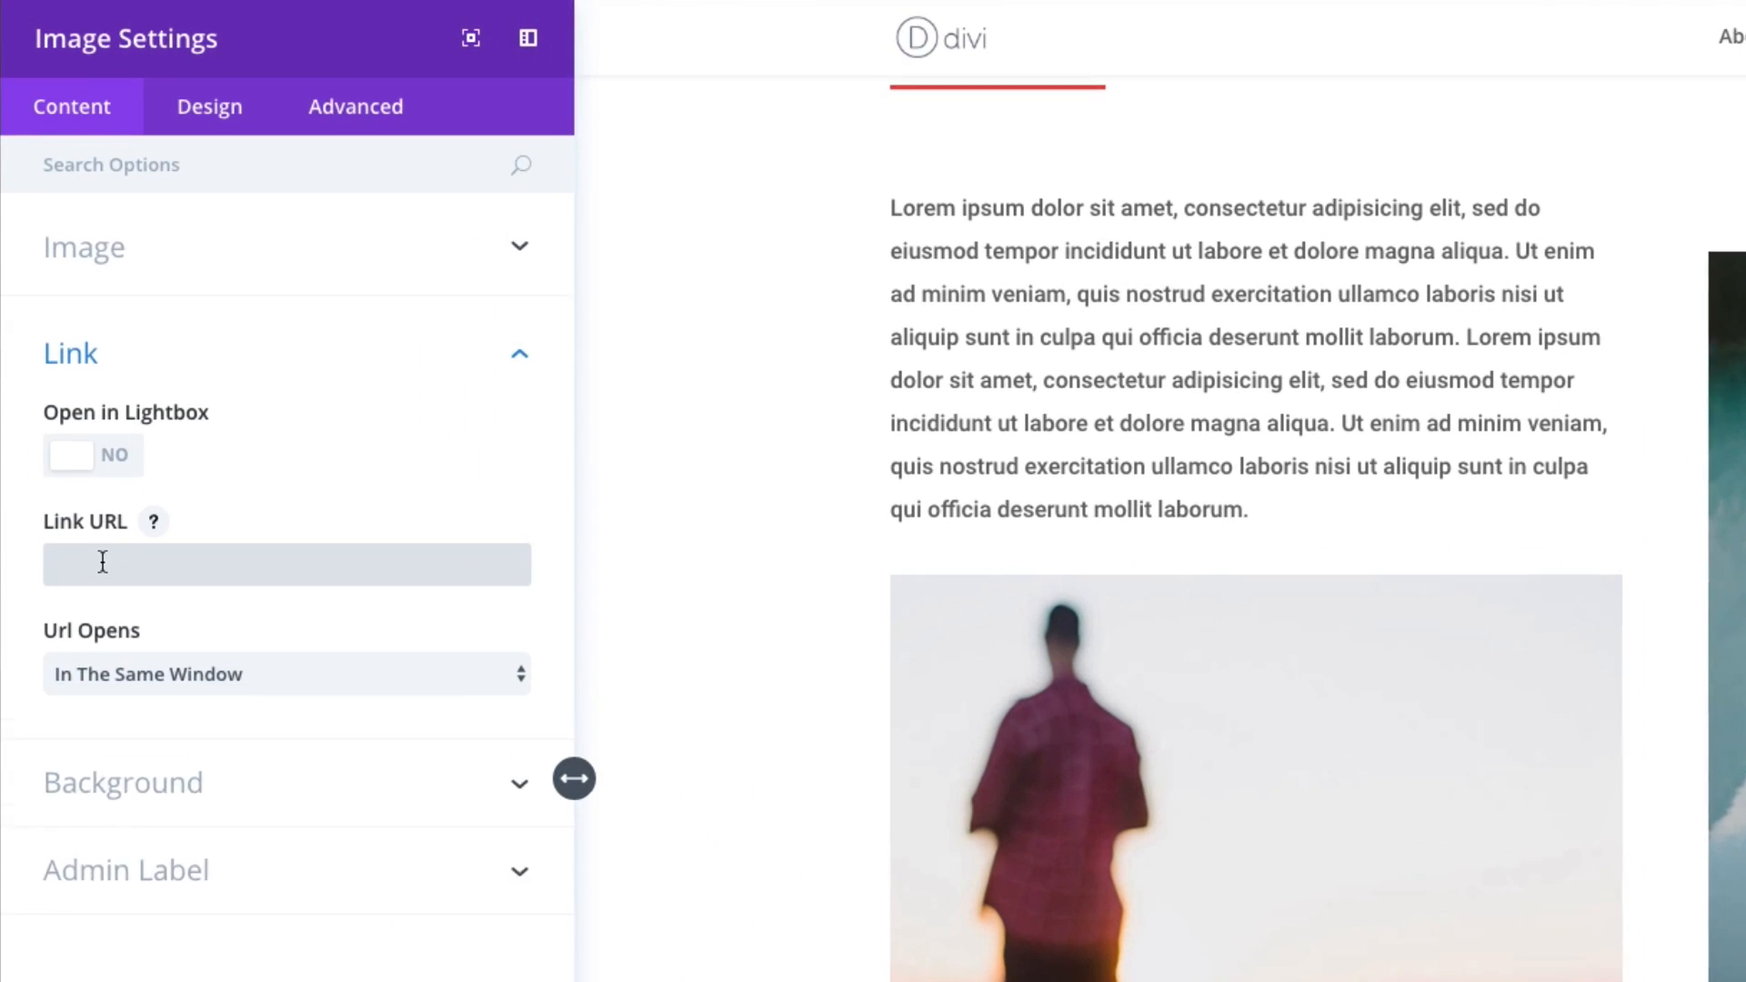
click(265, 582)
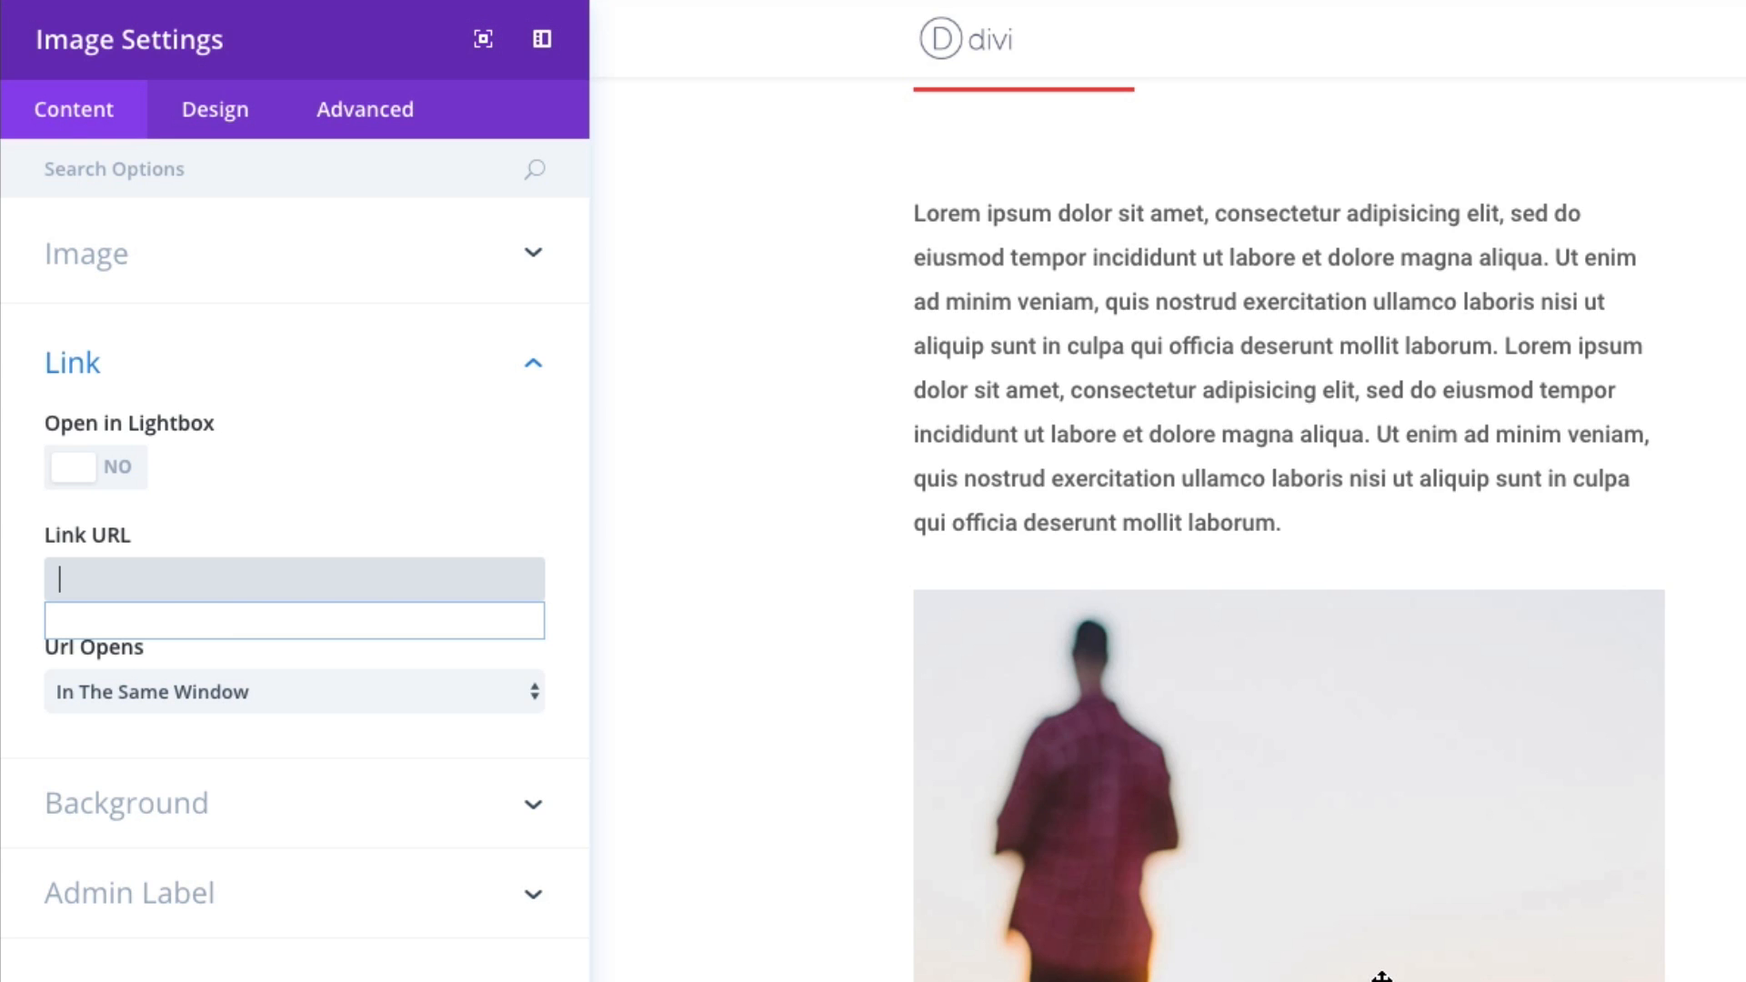
click(142, 482)
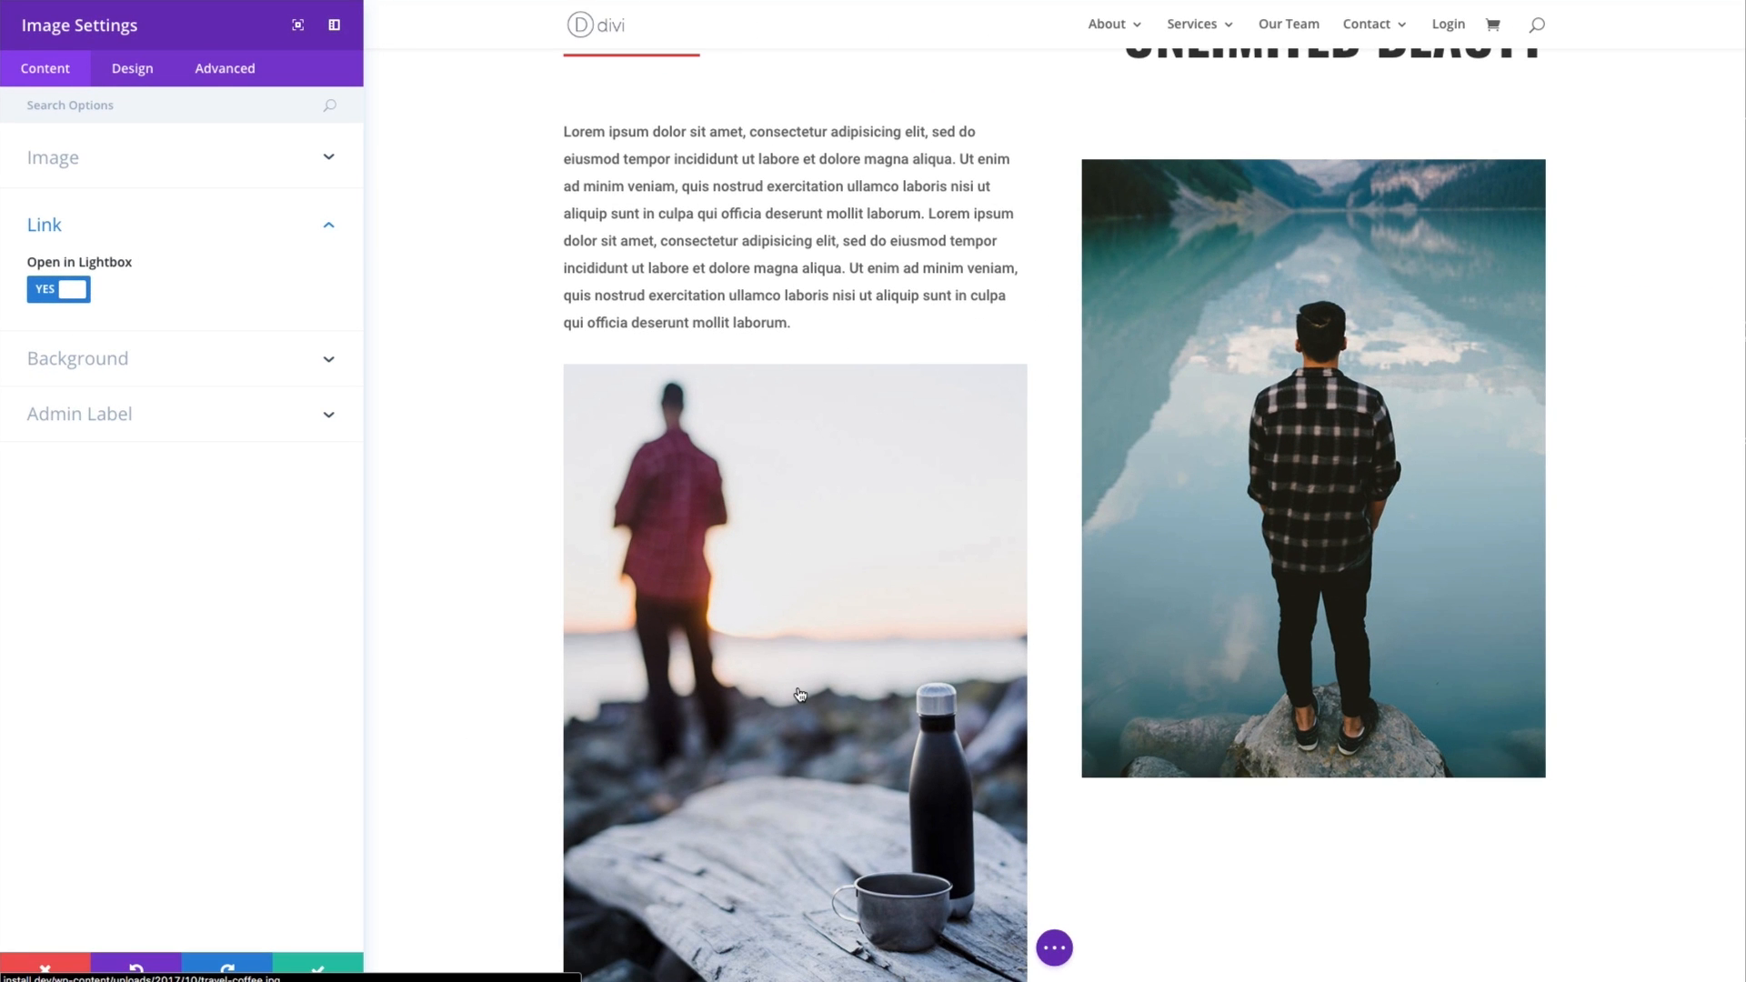
click(795, 583)
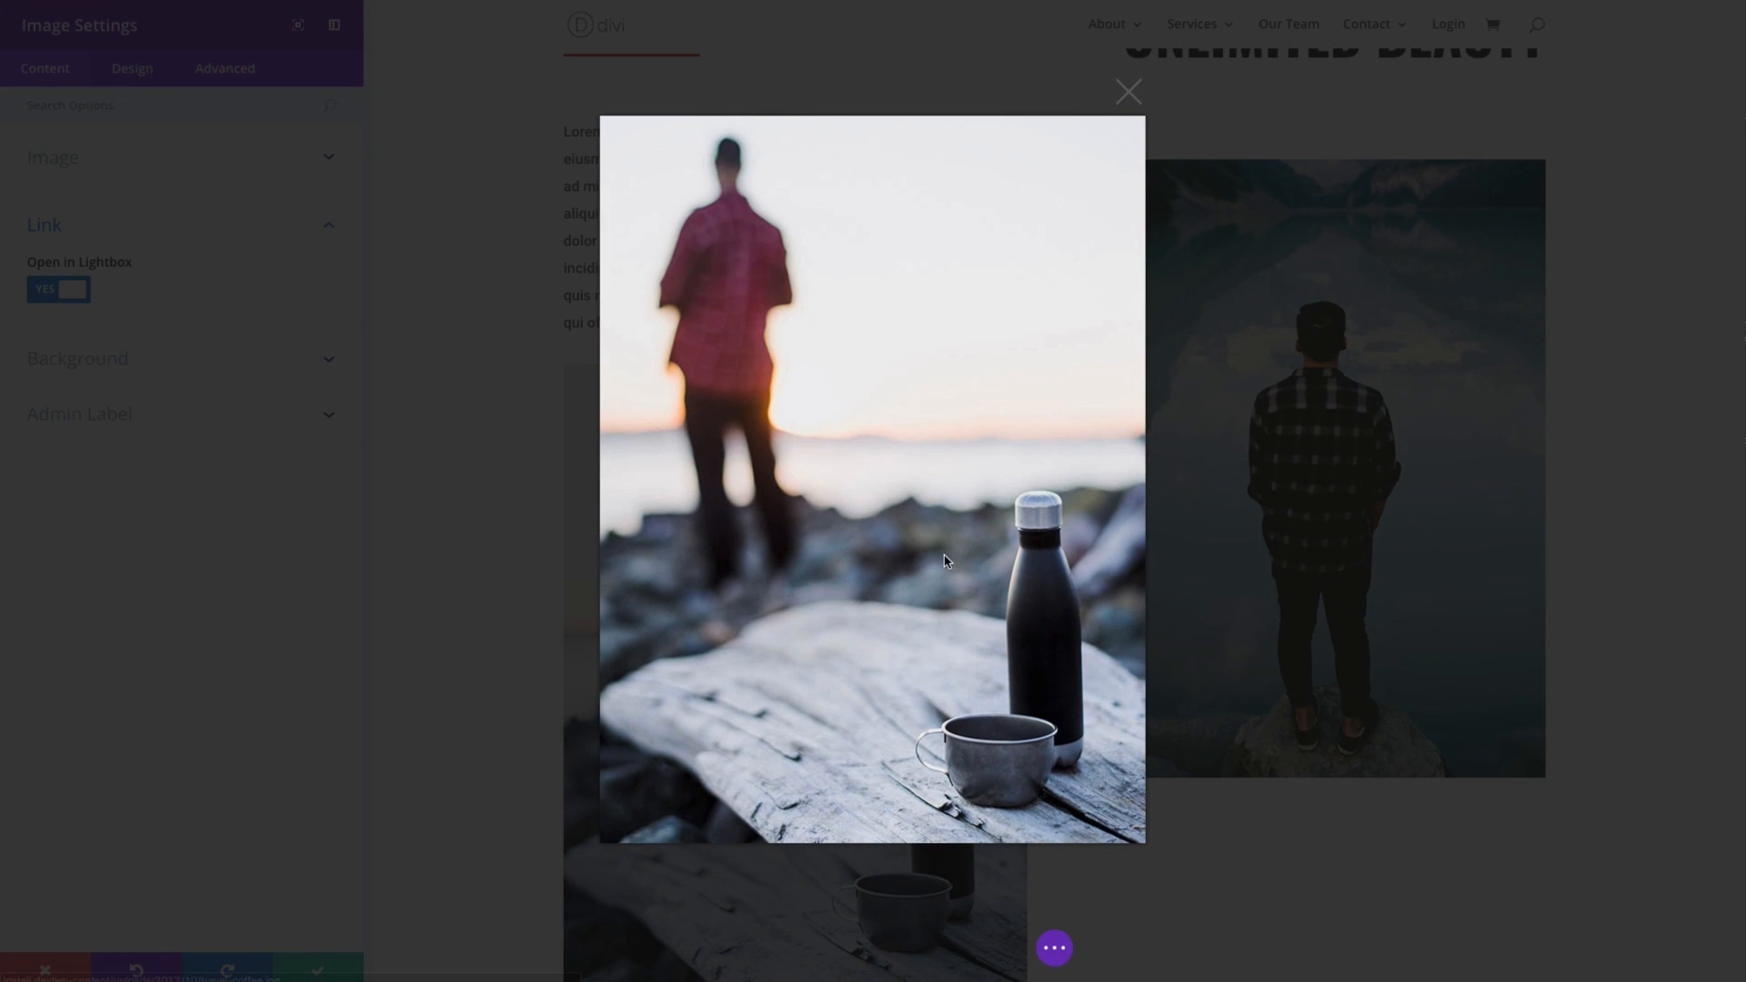
click(1129, 92)
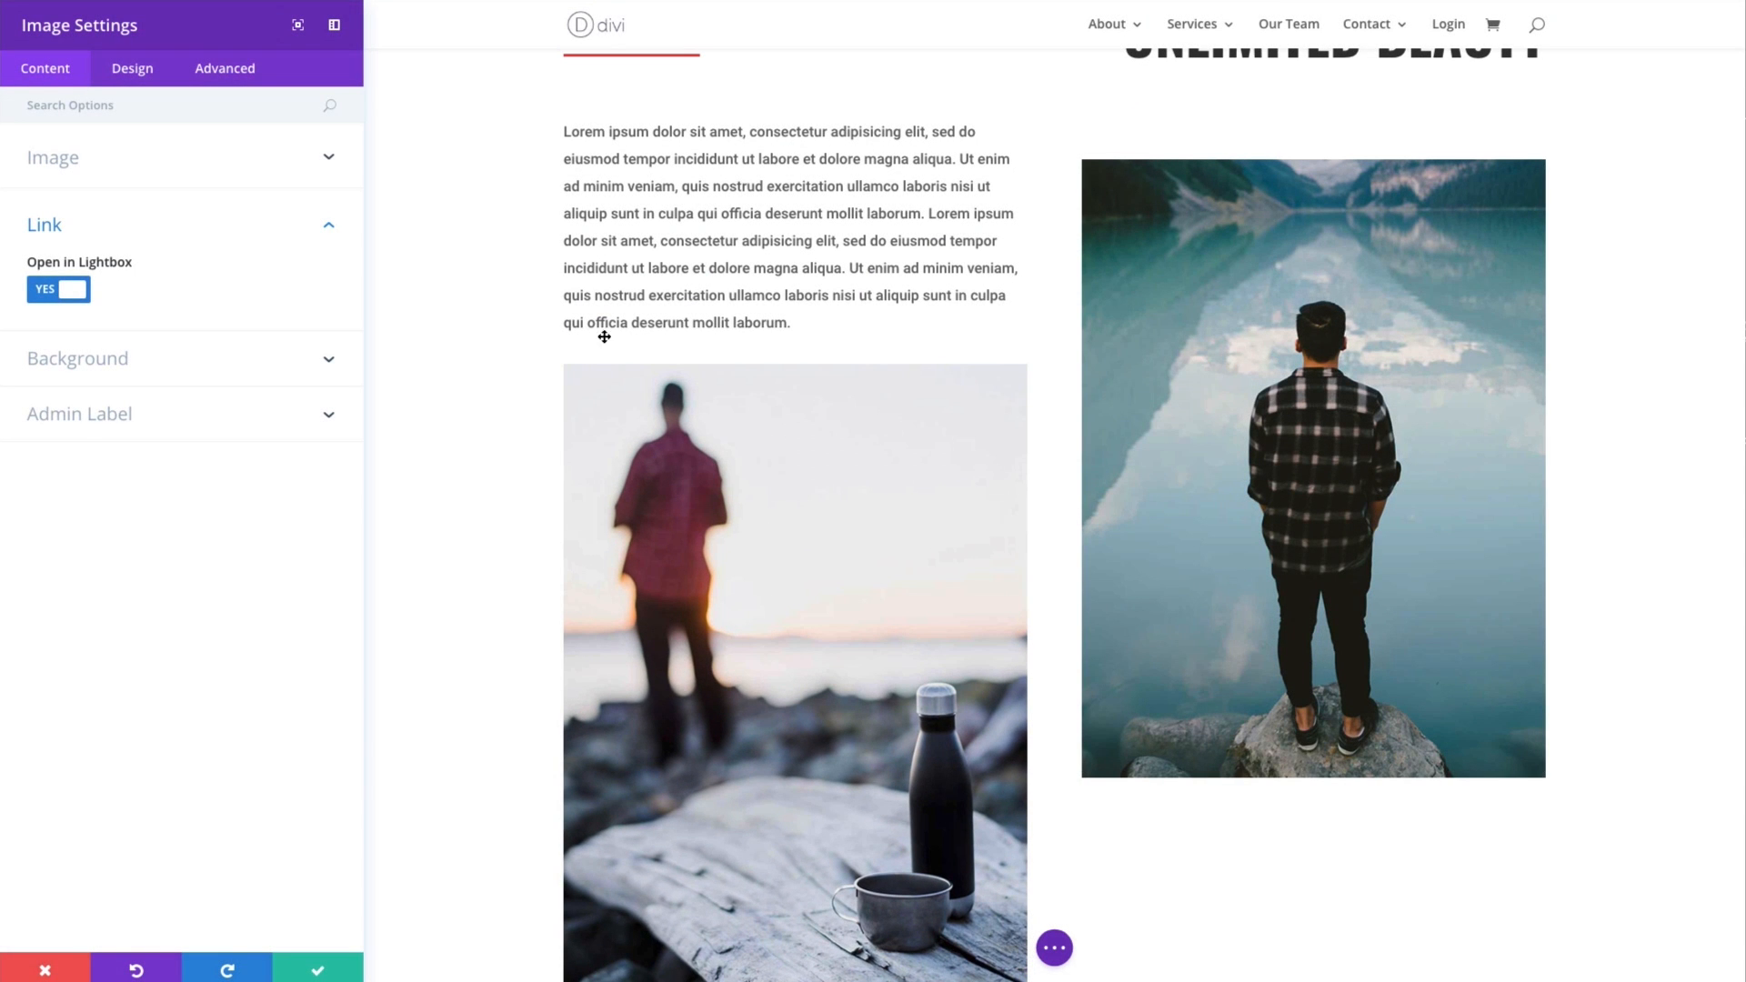
- Turn off Open in Lightbox and keep the link's Url Opens option at In The Same Window
click(88, 300)
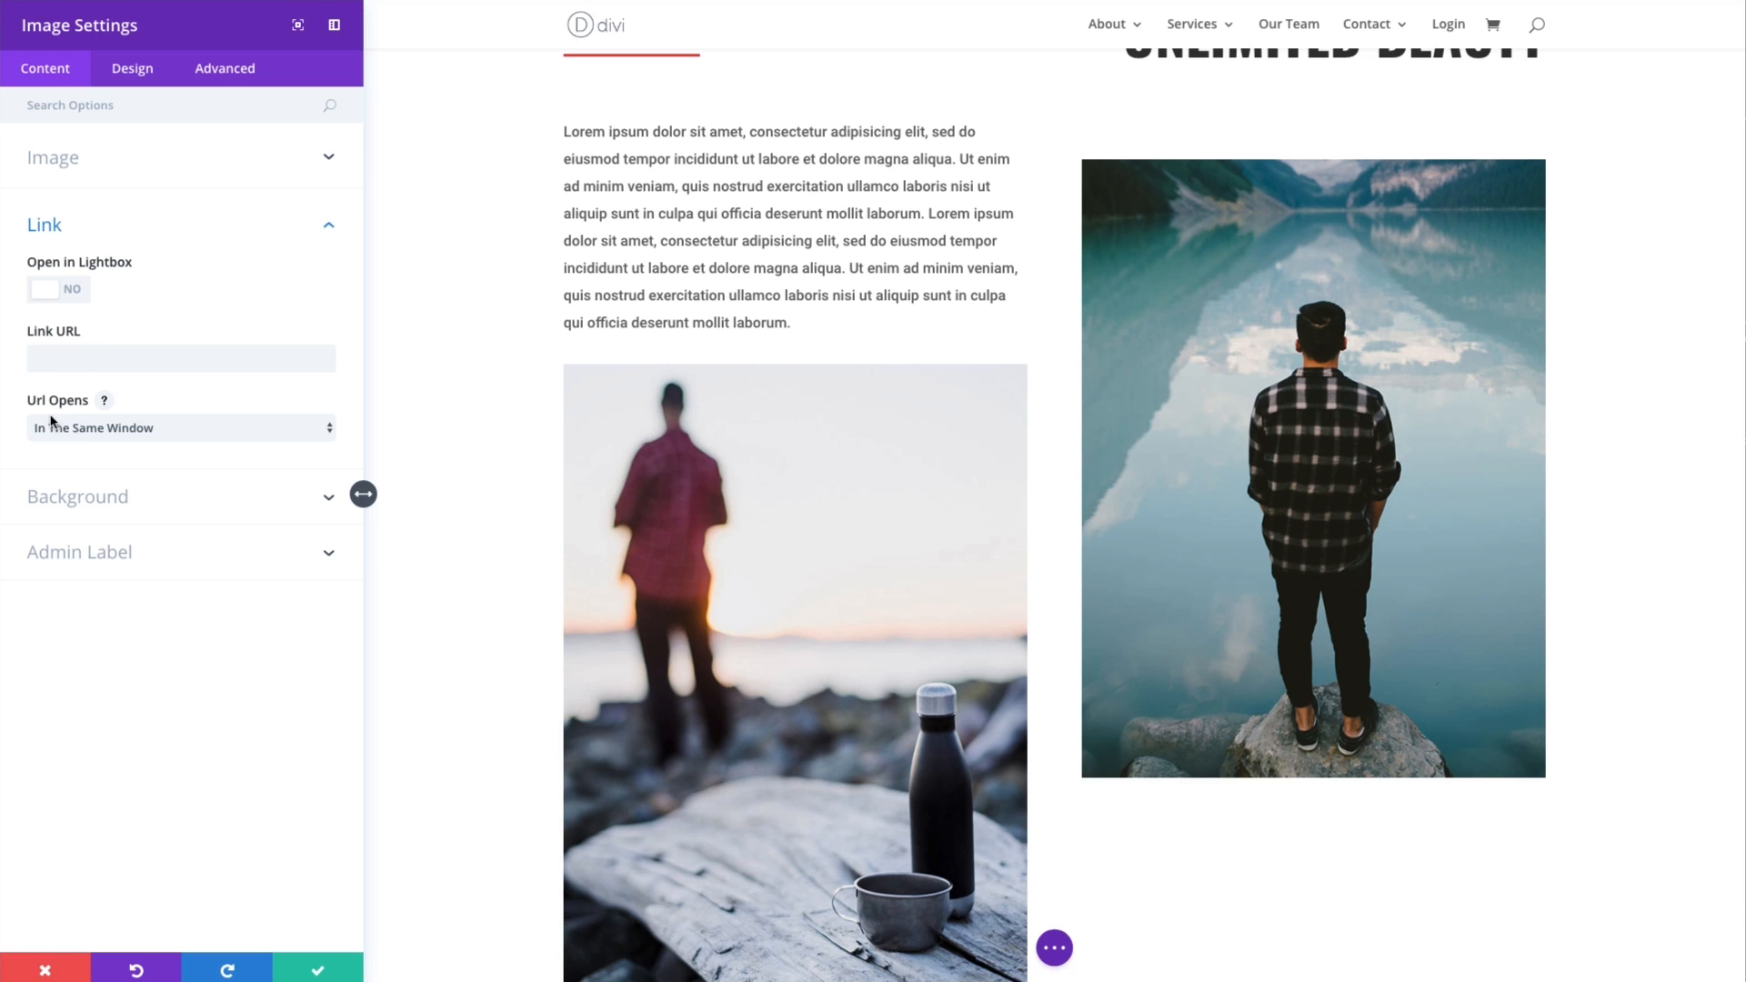
click(135, 427)
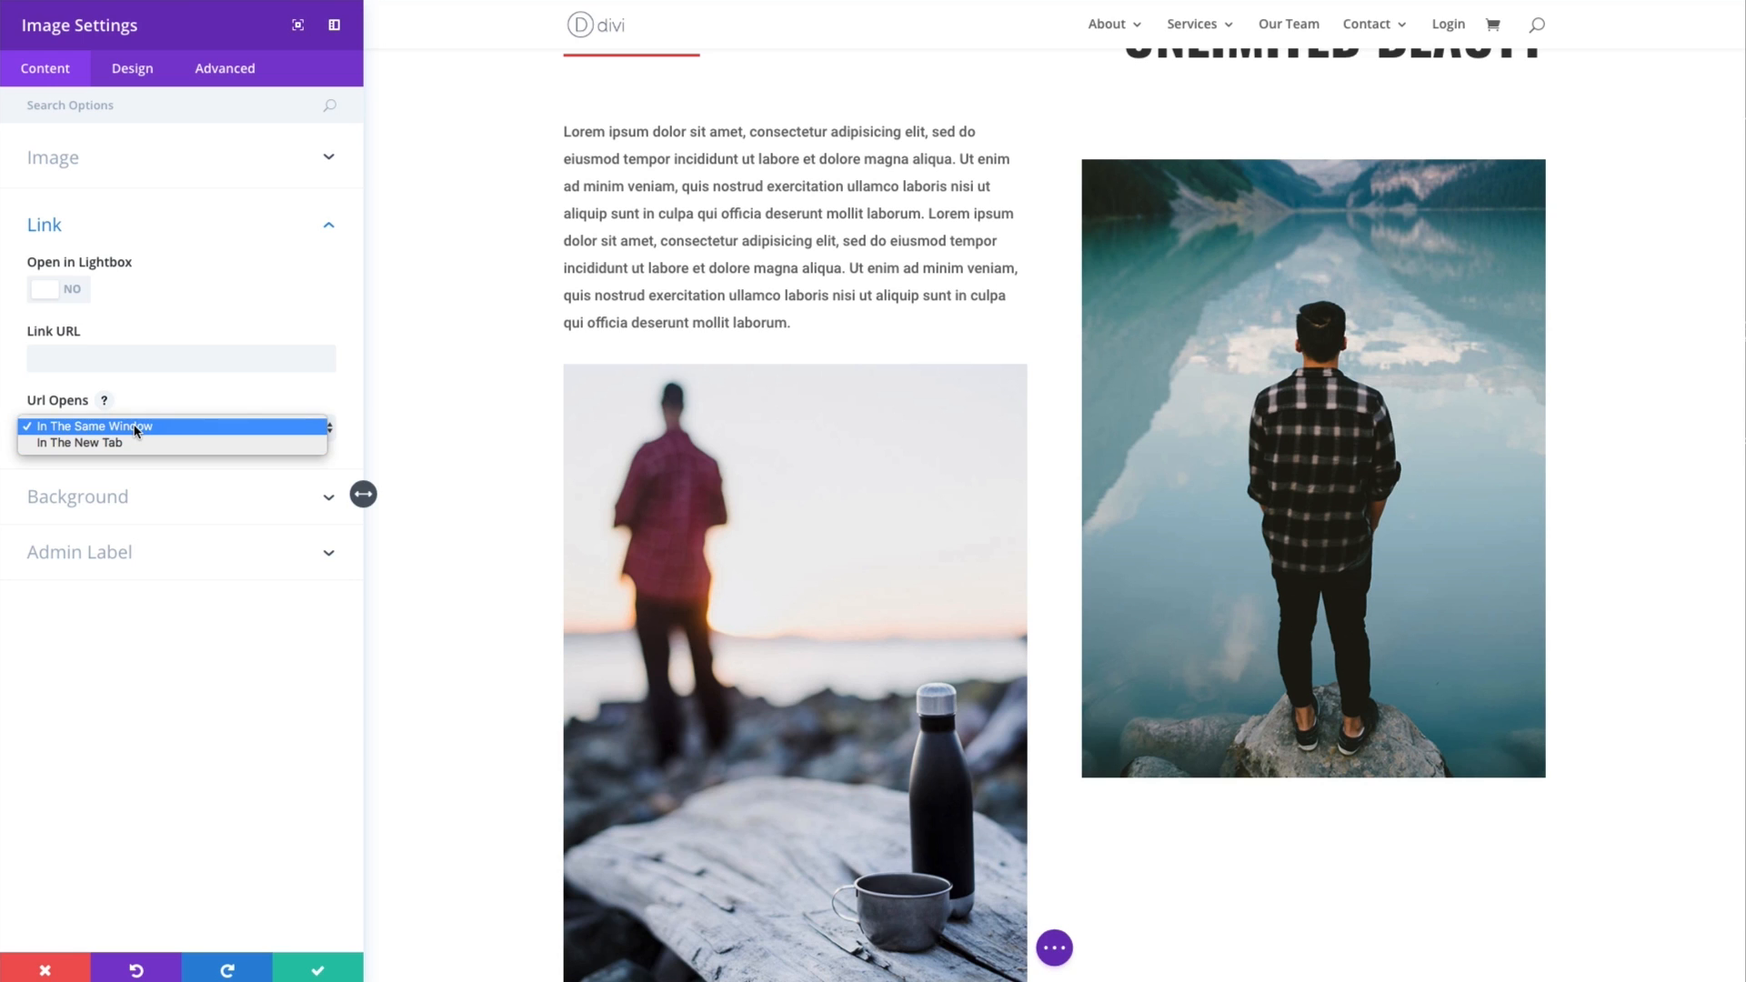
click(134, 431)
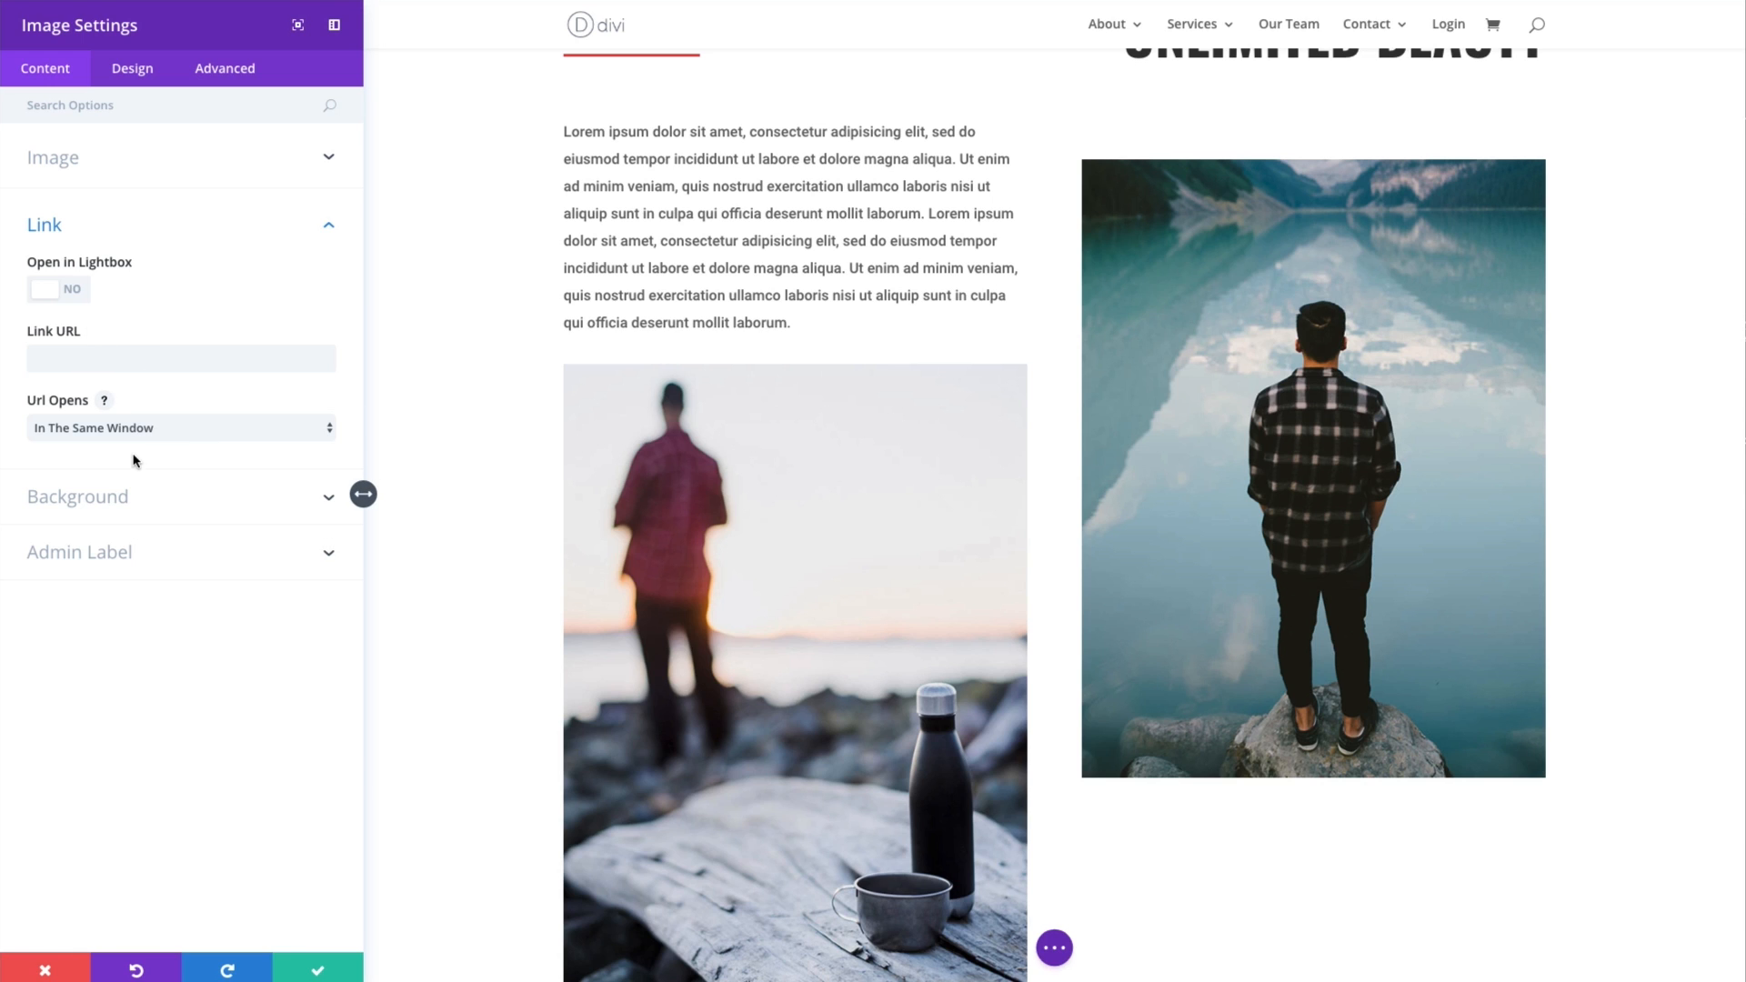
- Add an orange #e09900 background color to the image module
click(109, 501)
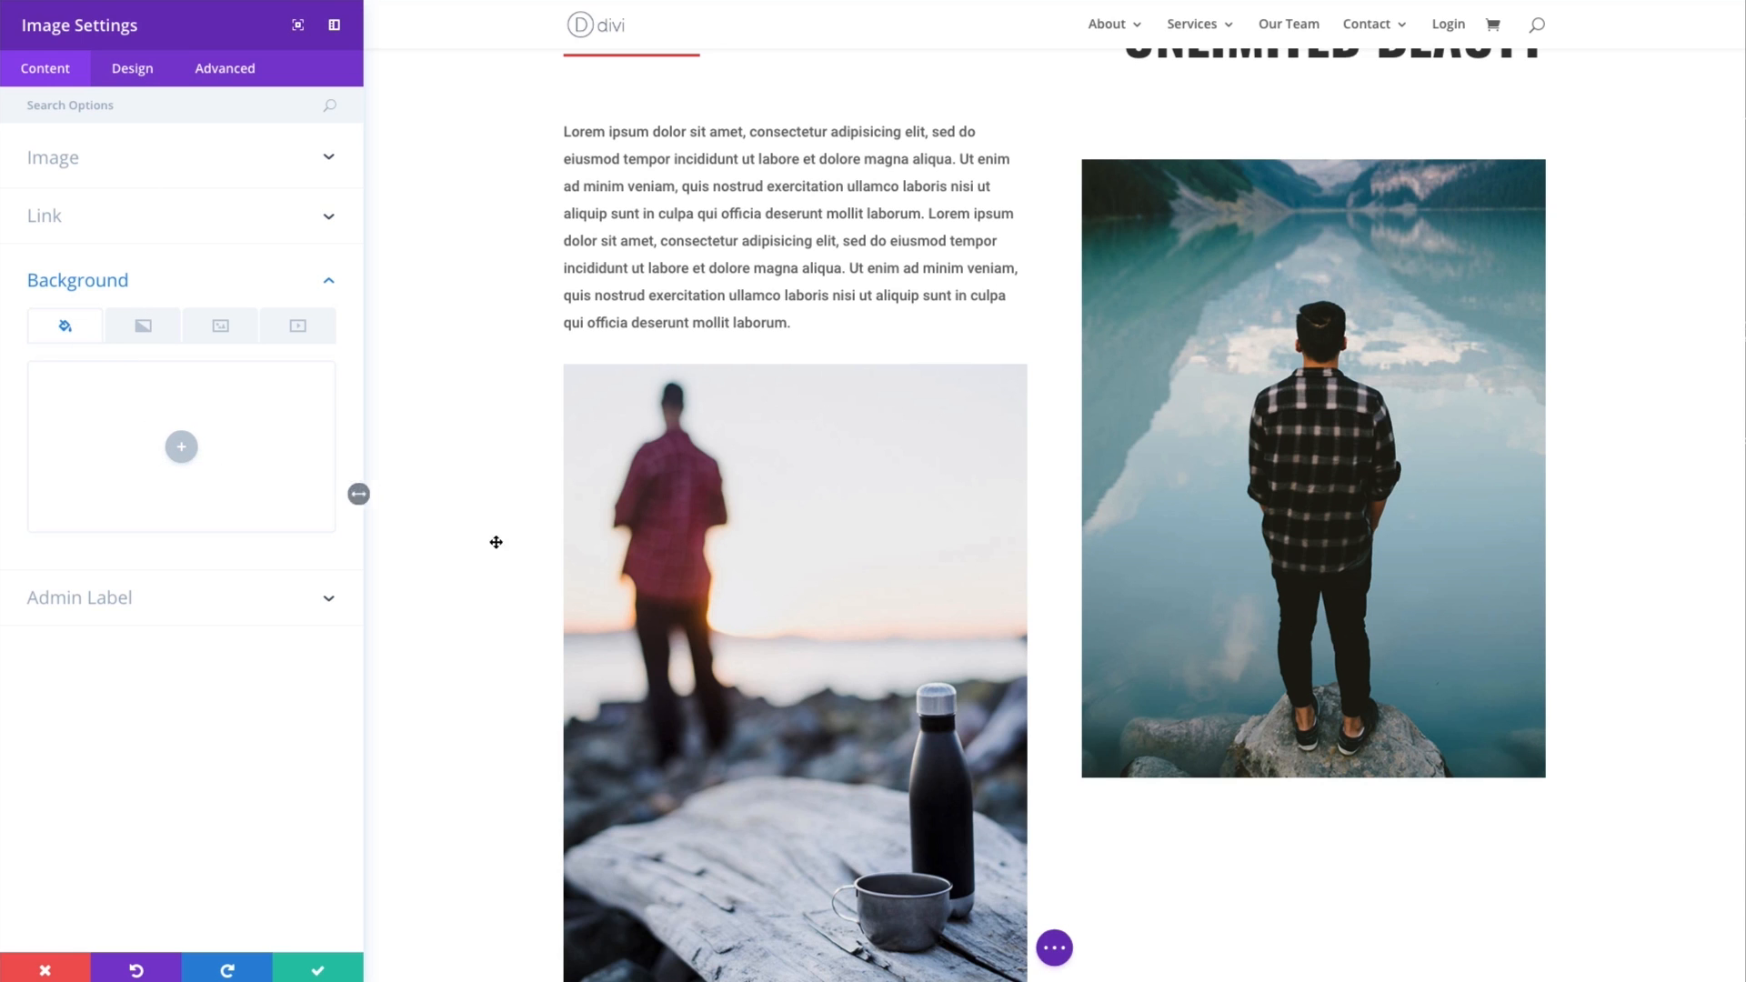
click(182, 447)
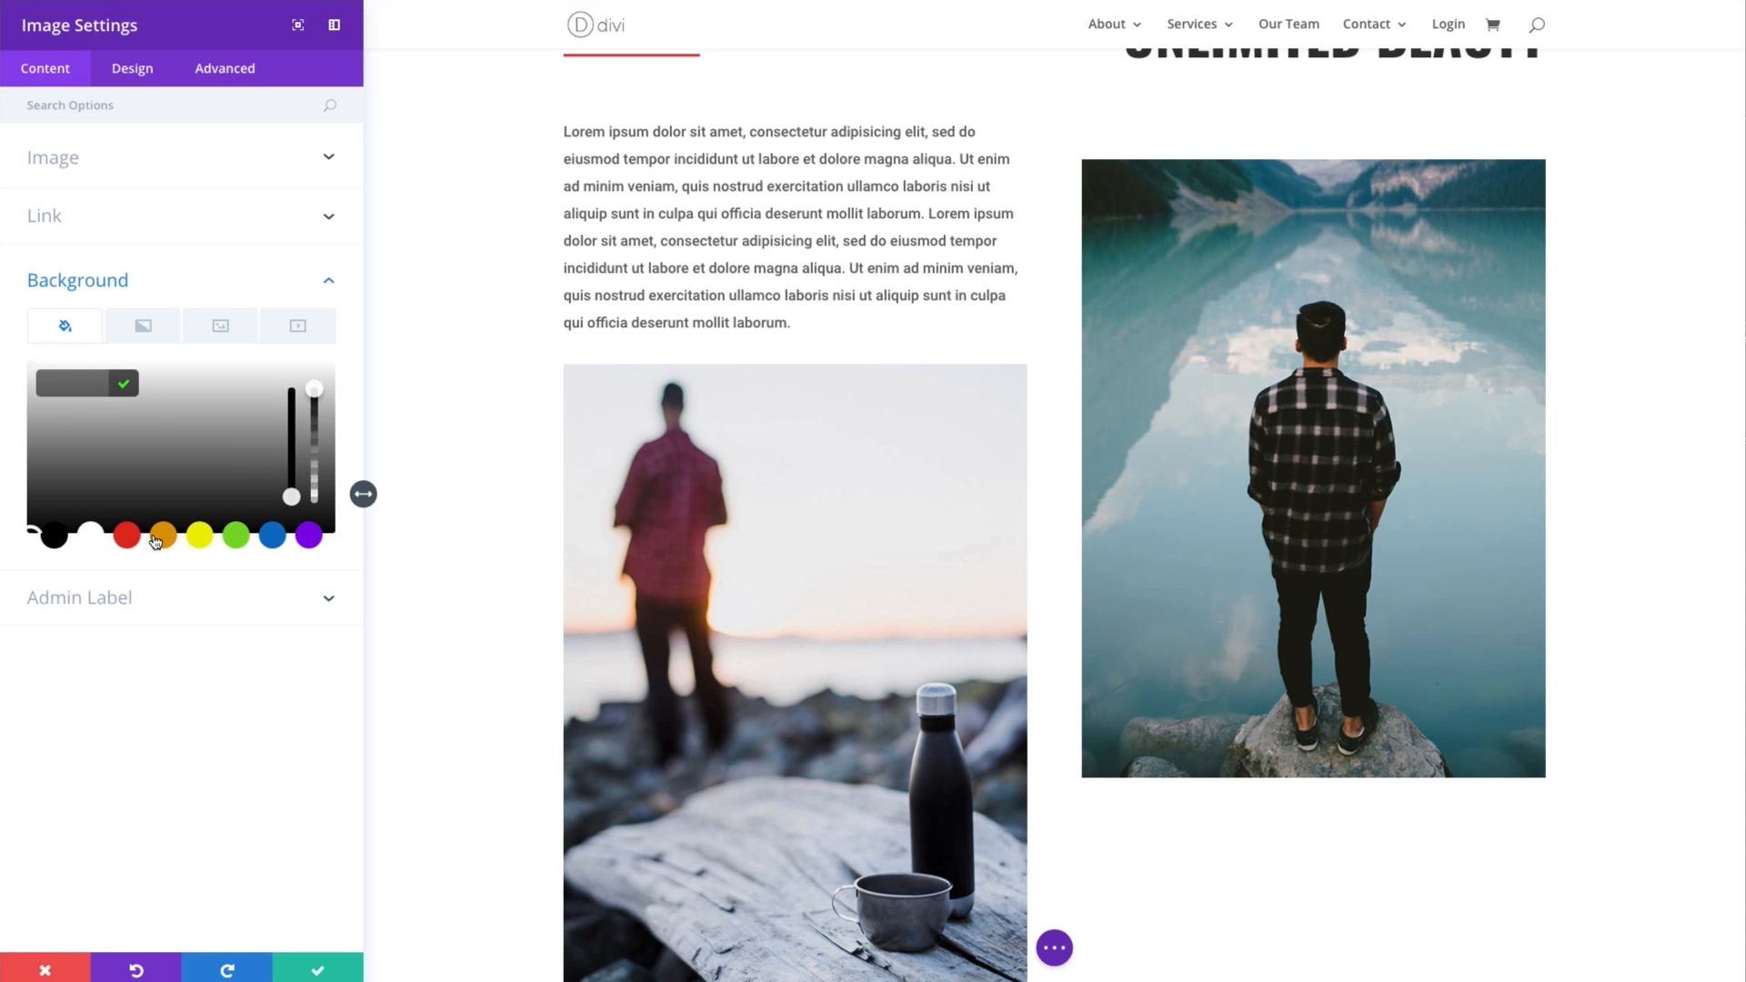
click(158, 539)
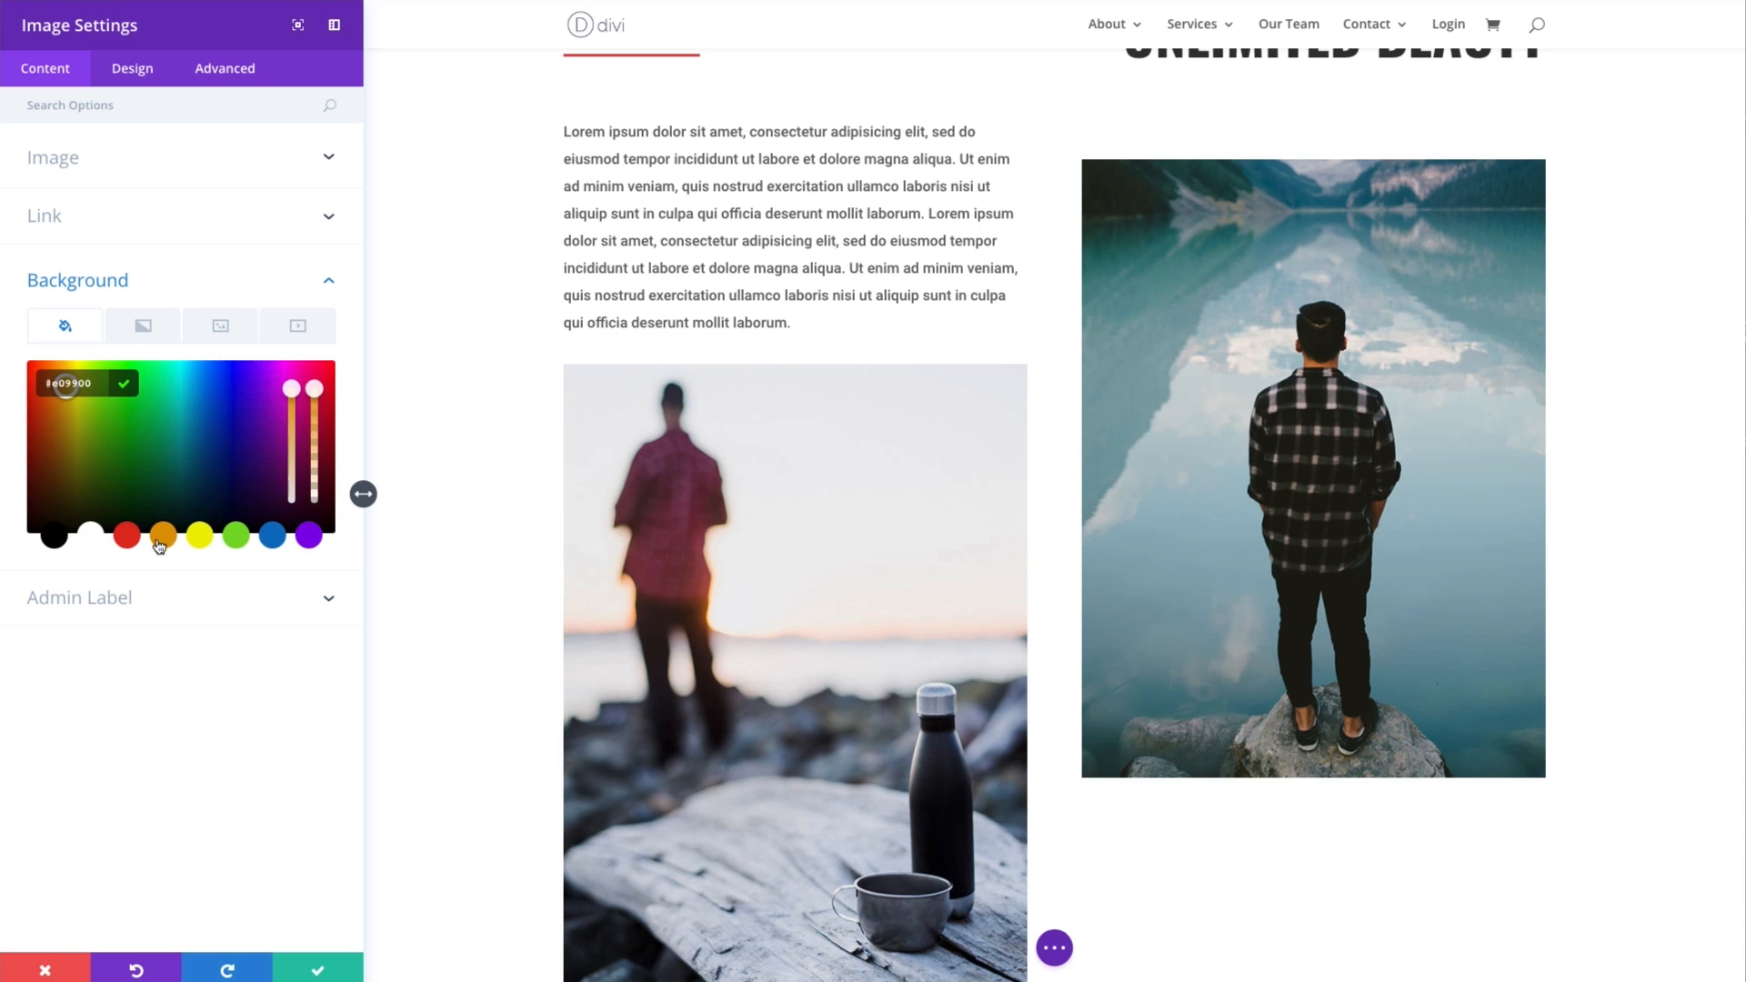
- Try a custom top padding of 20 in the image module's spacing settings and clear the value
click(125, 80)
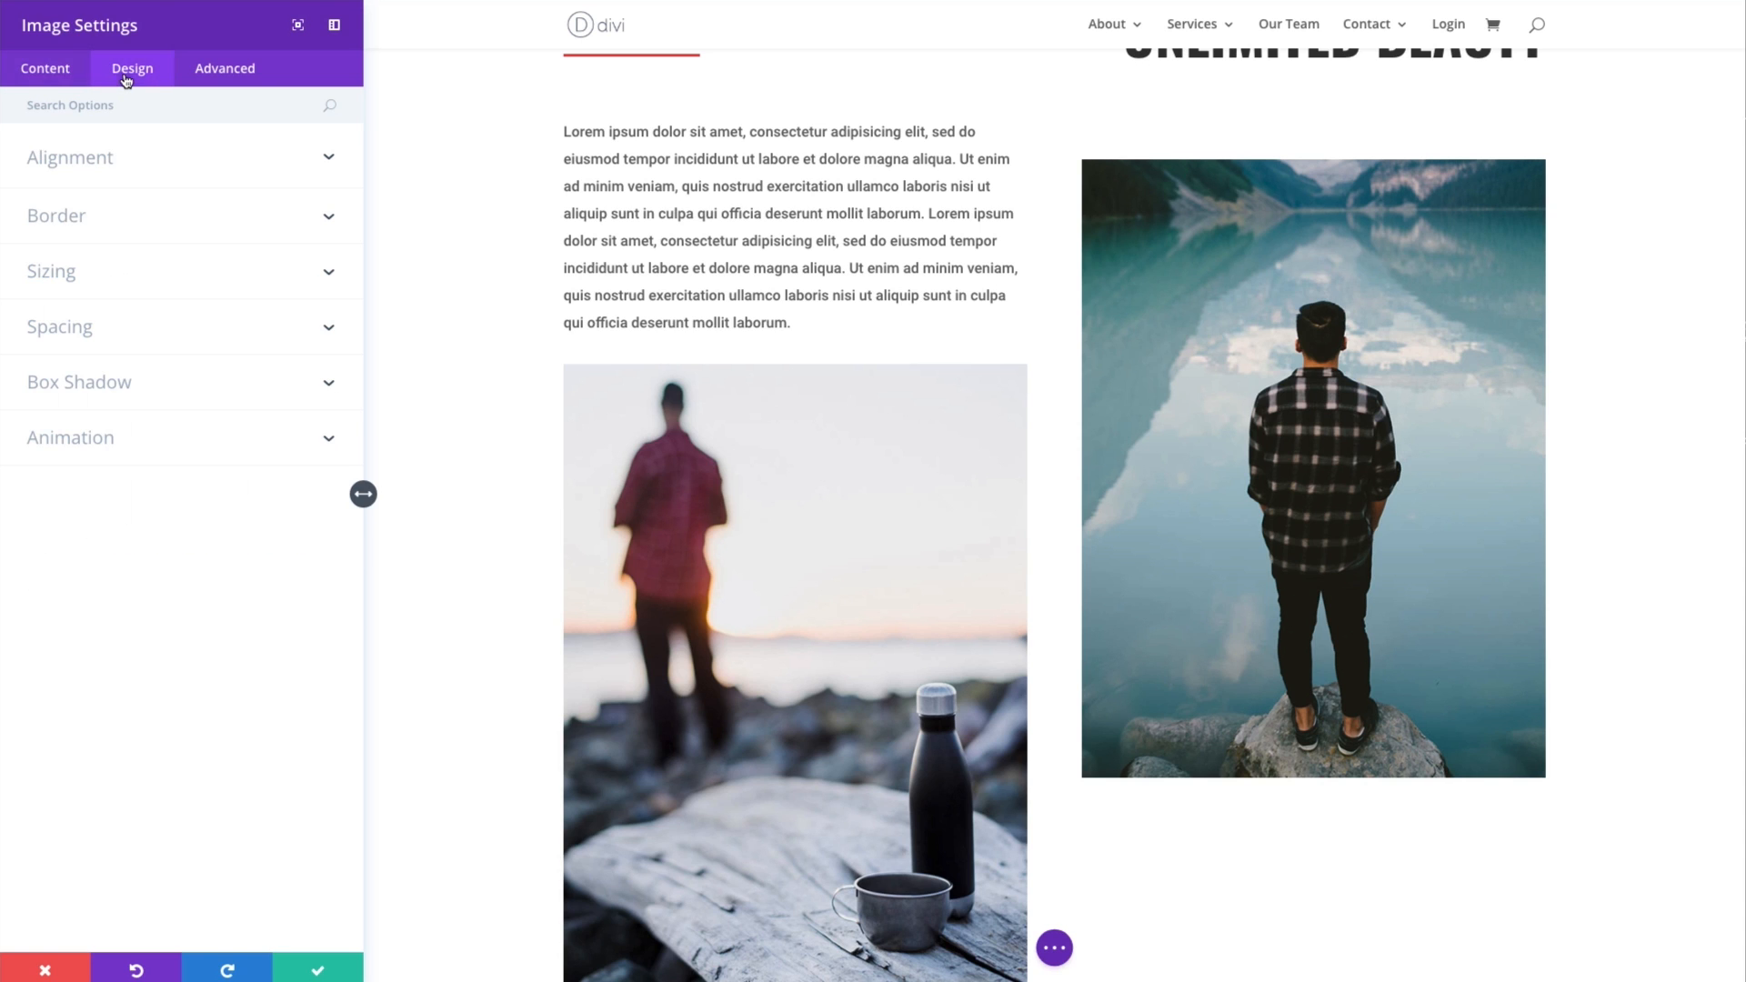
click(138, 346)
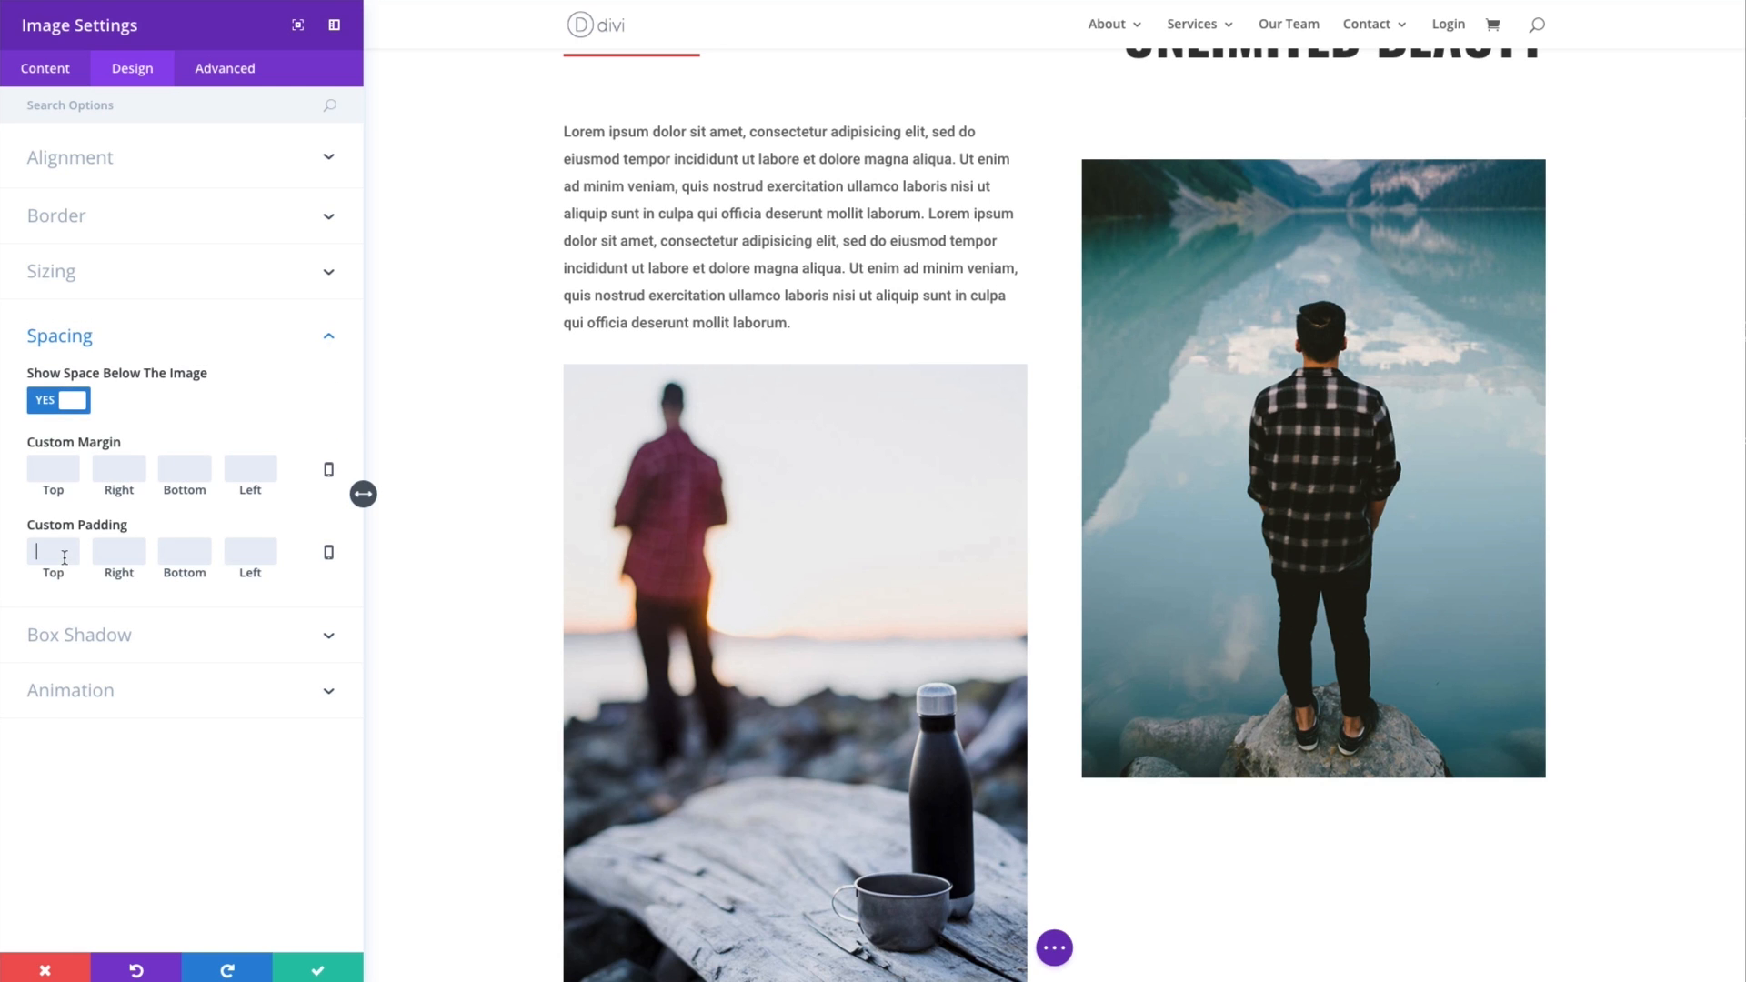
text(20)
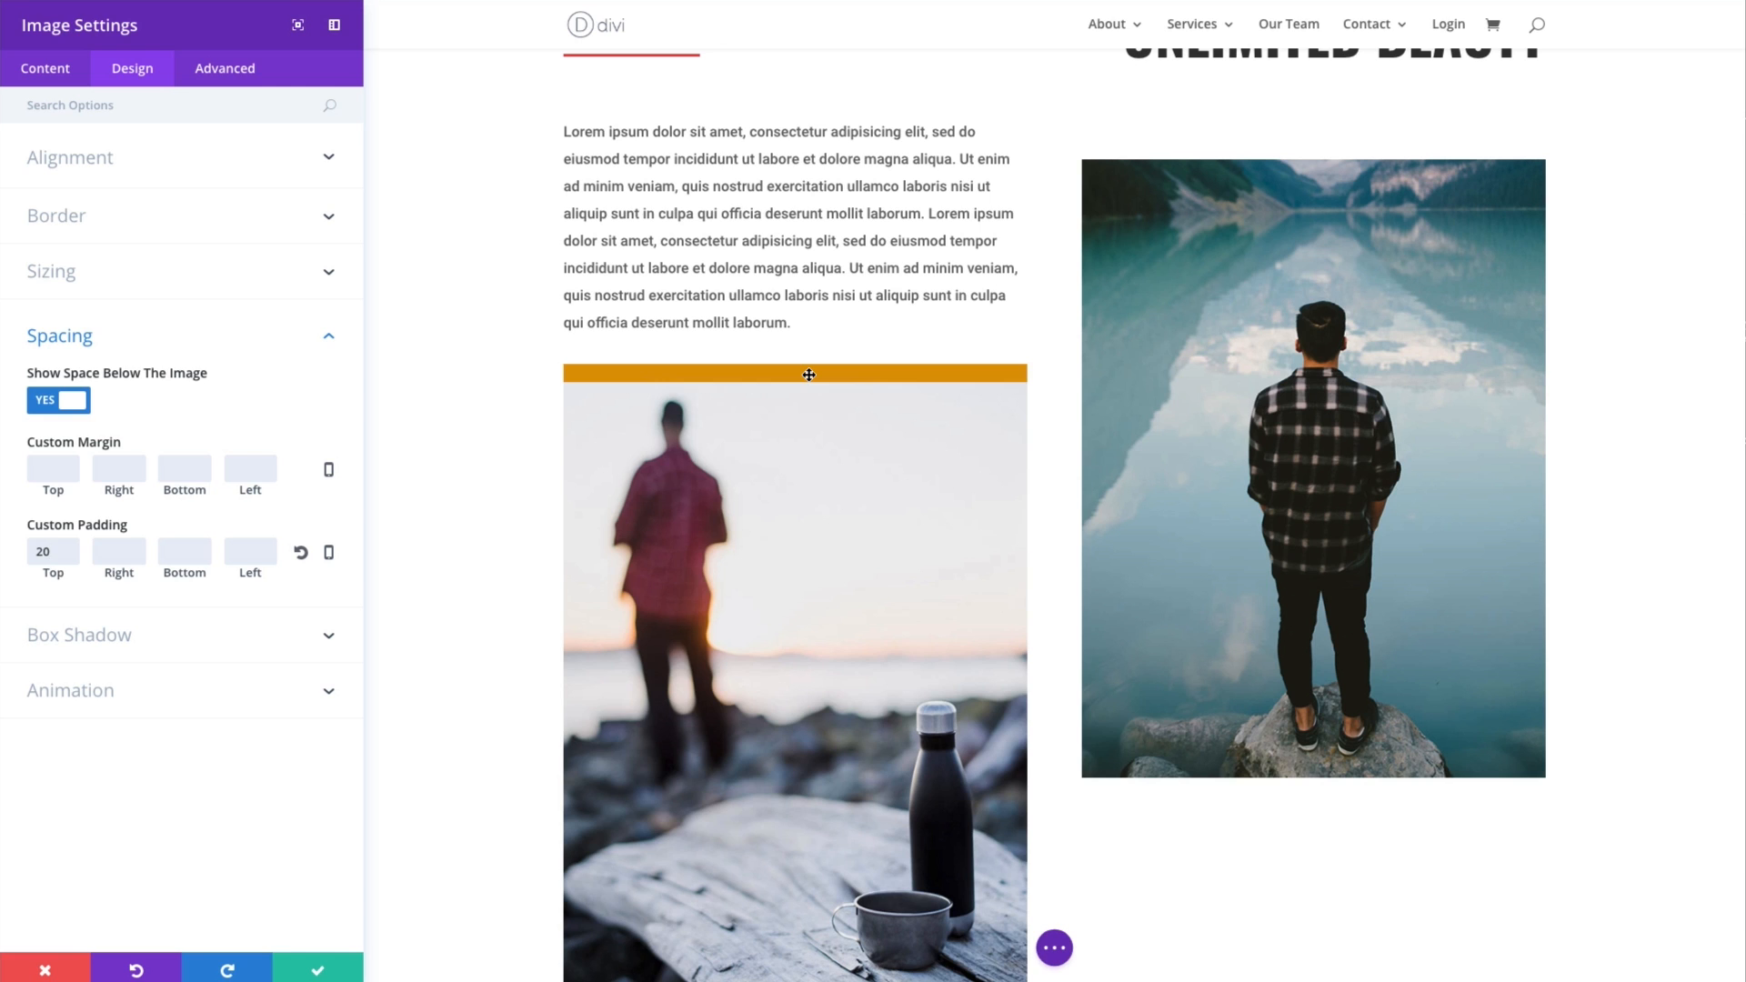
key(BackSpace)
key(BackSpace)
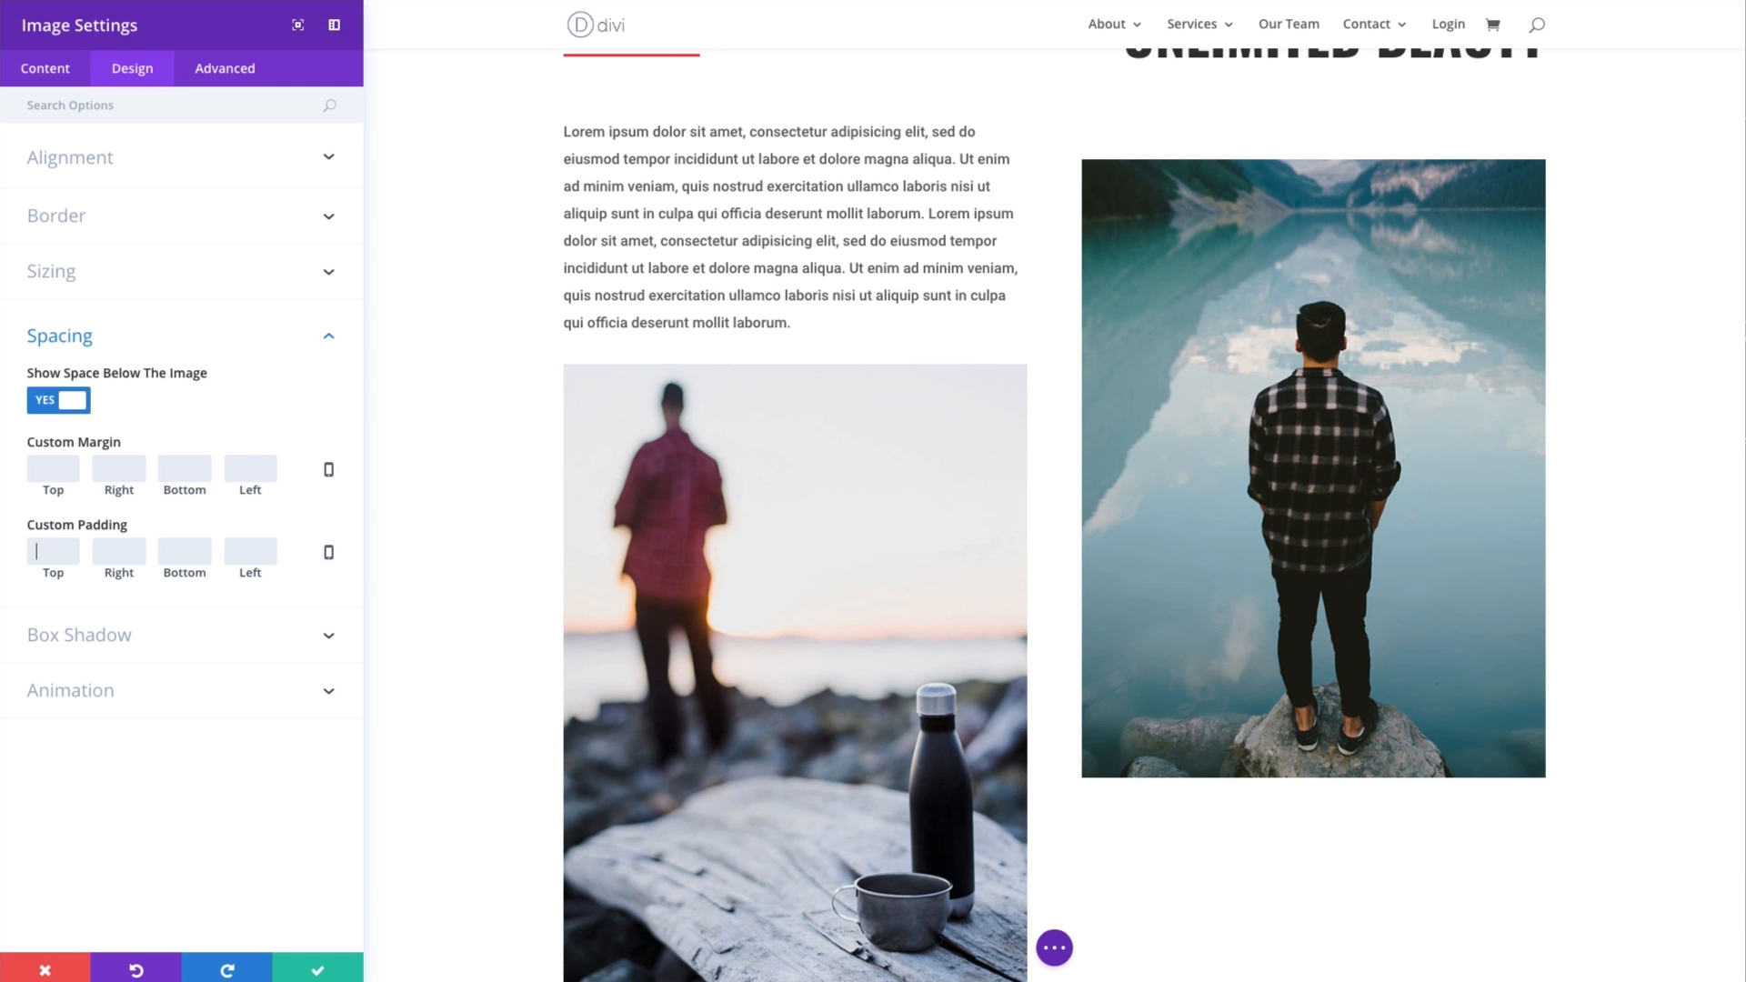
- Remove the orange background color from the image module
click(68, 78)
click(111, 273)
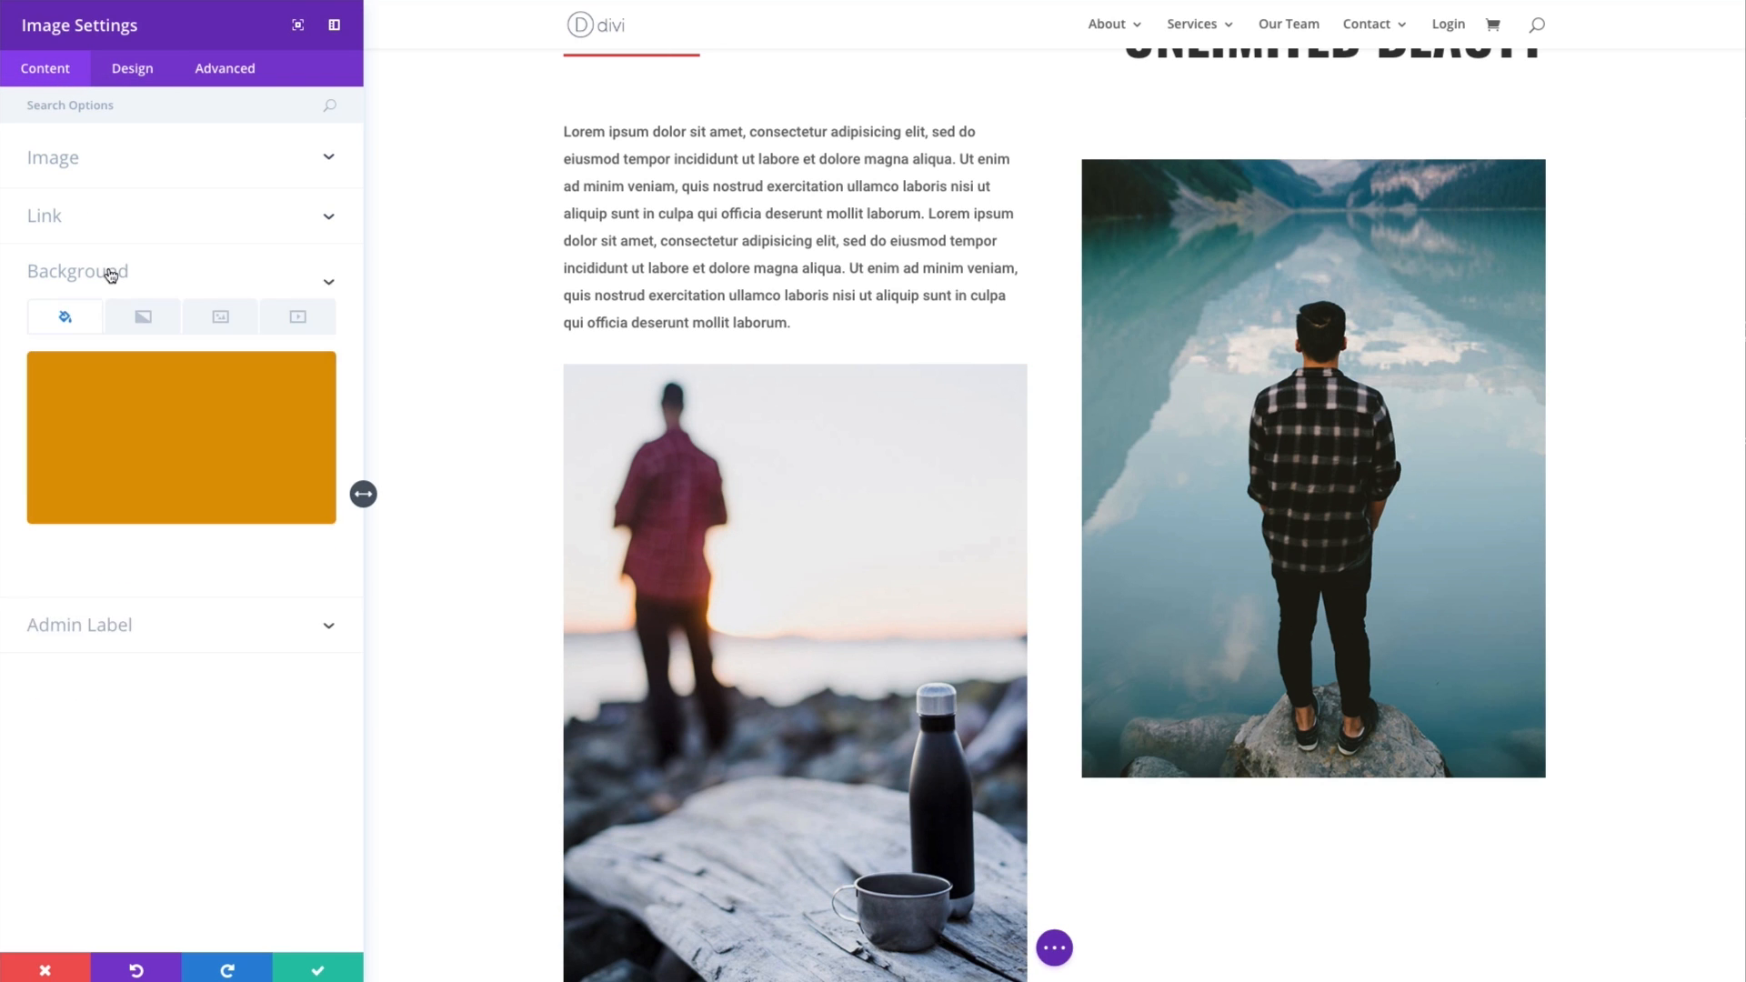
mouse_move(261, 444)
click(309, 391)
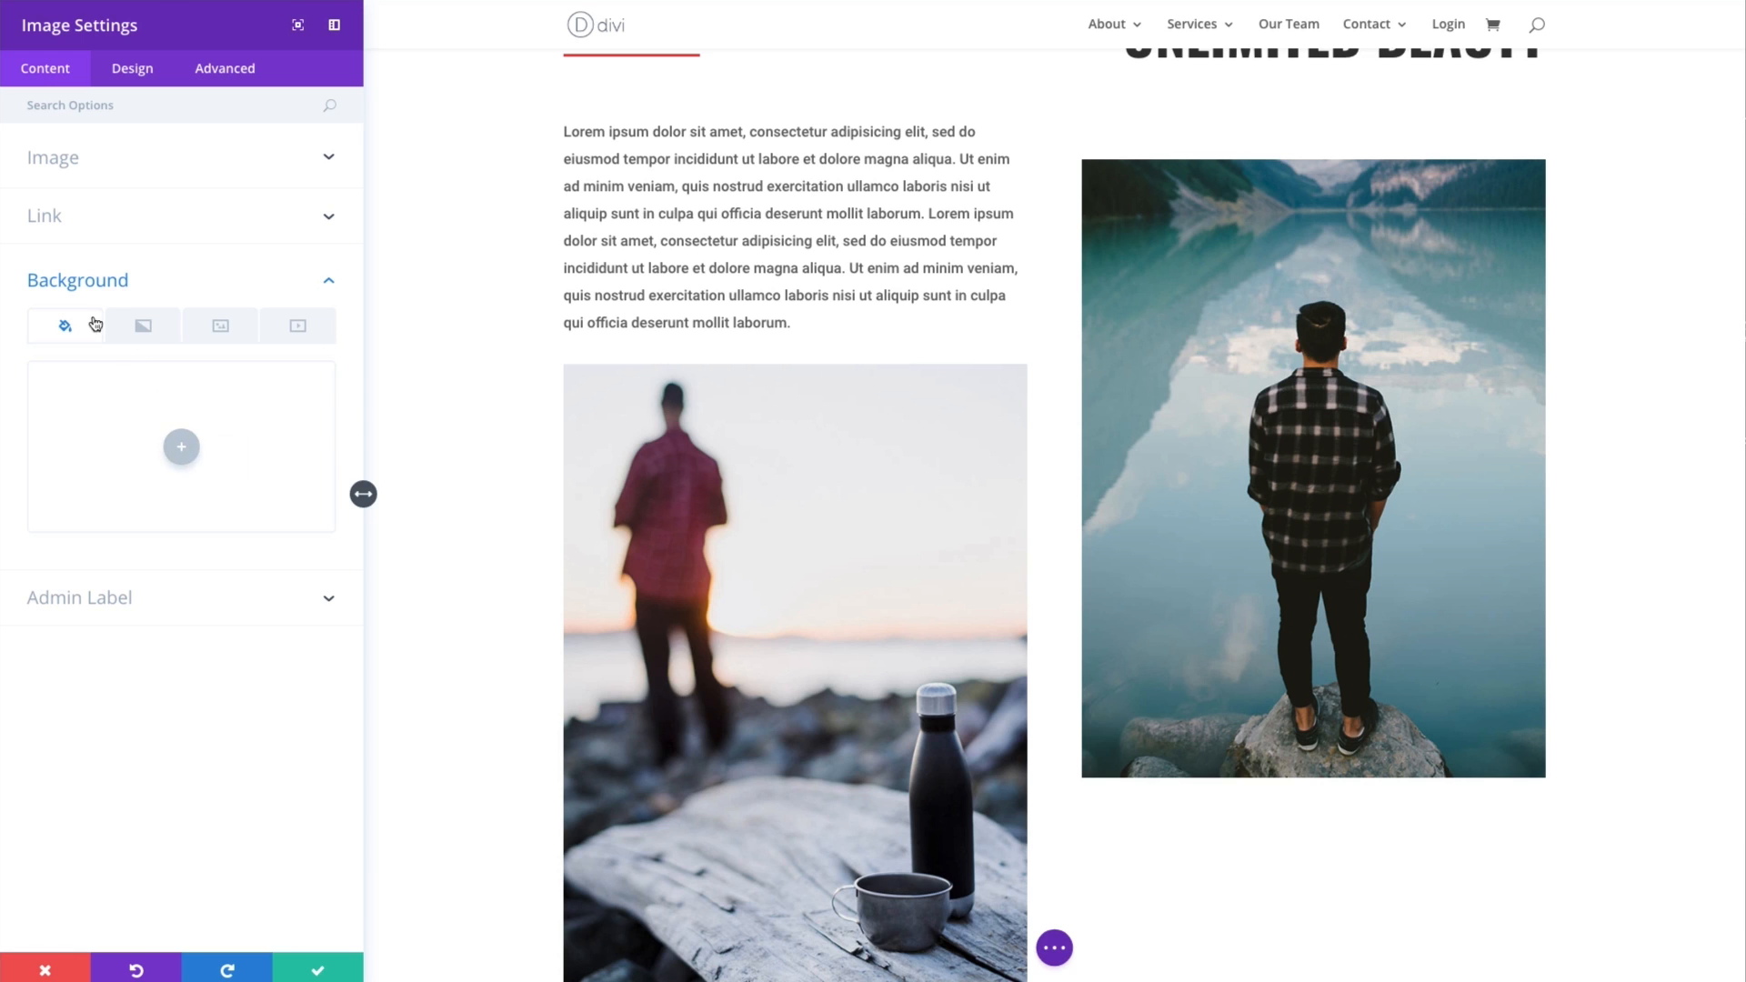
- Try right image alignment and restore left, and switch Always Center Image On Mobile off and back on
click(137, 78)
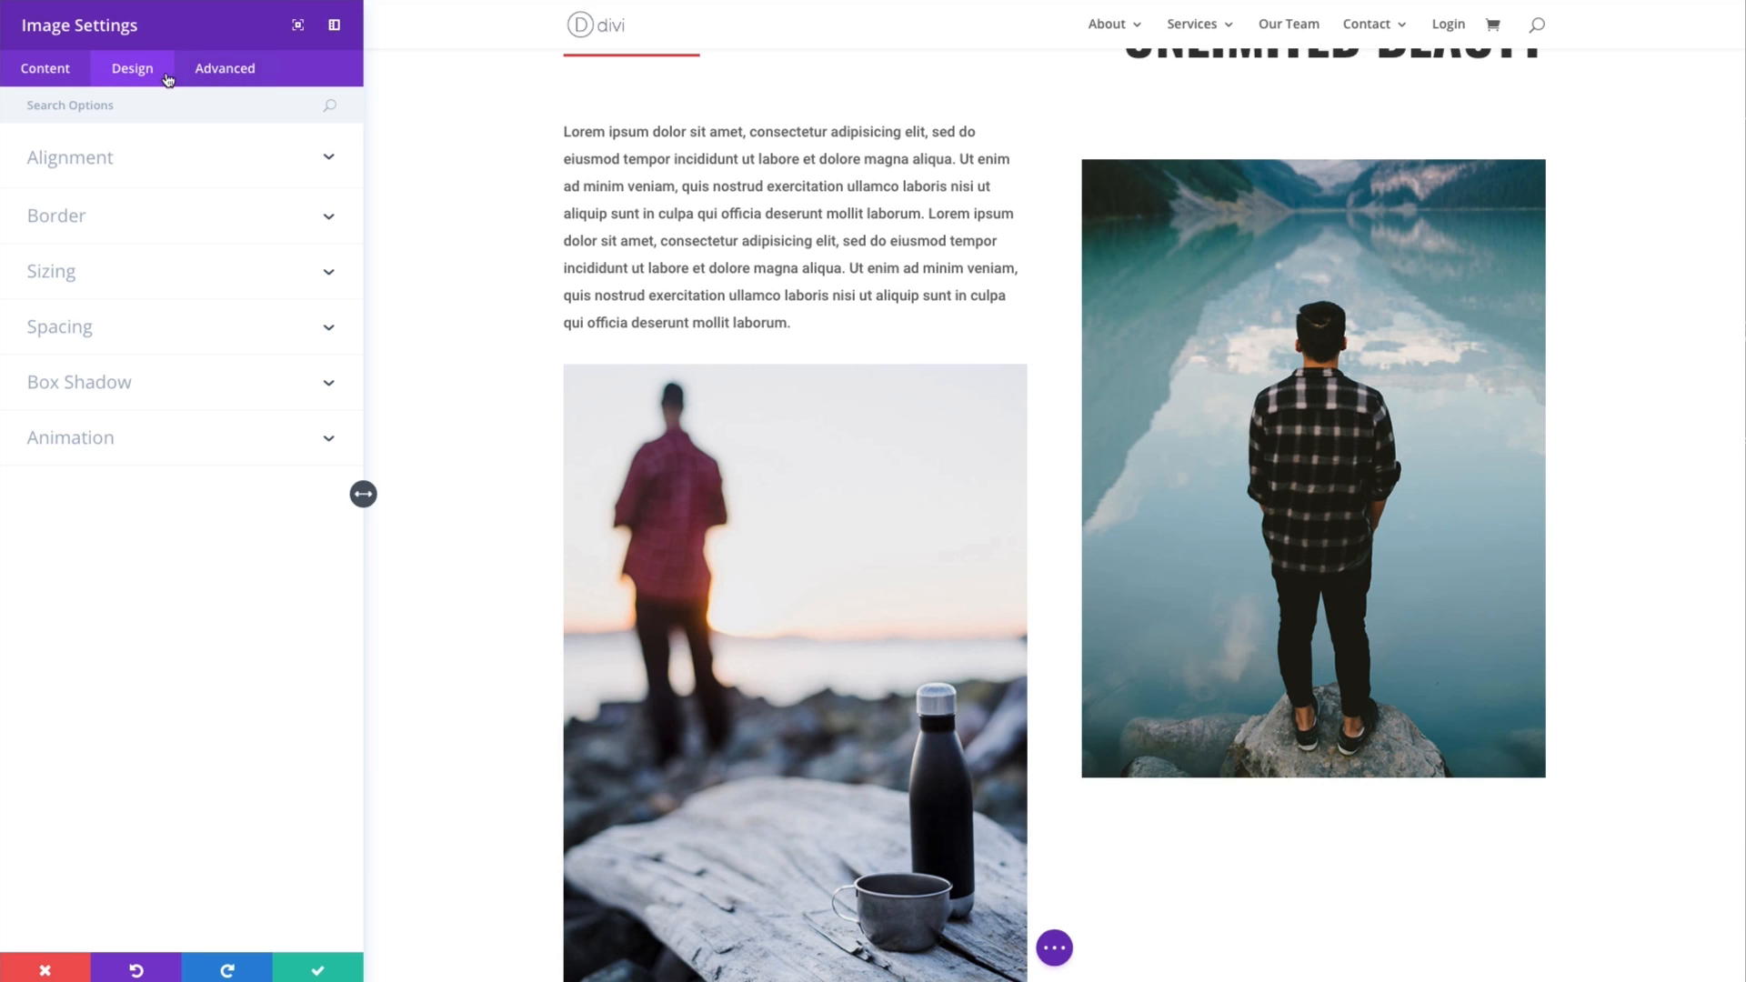
click(139, 172)
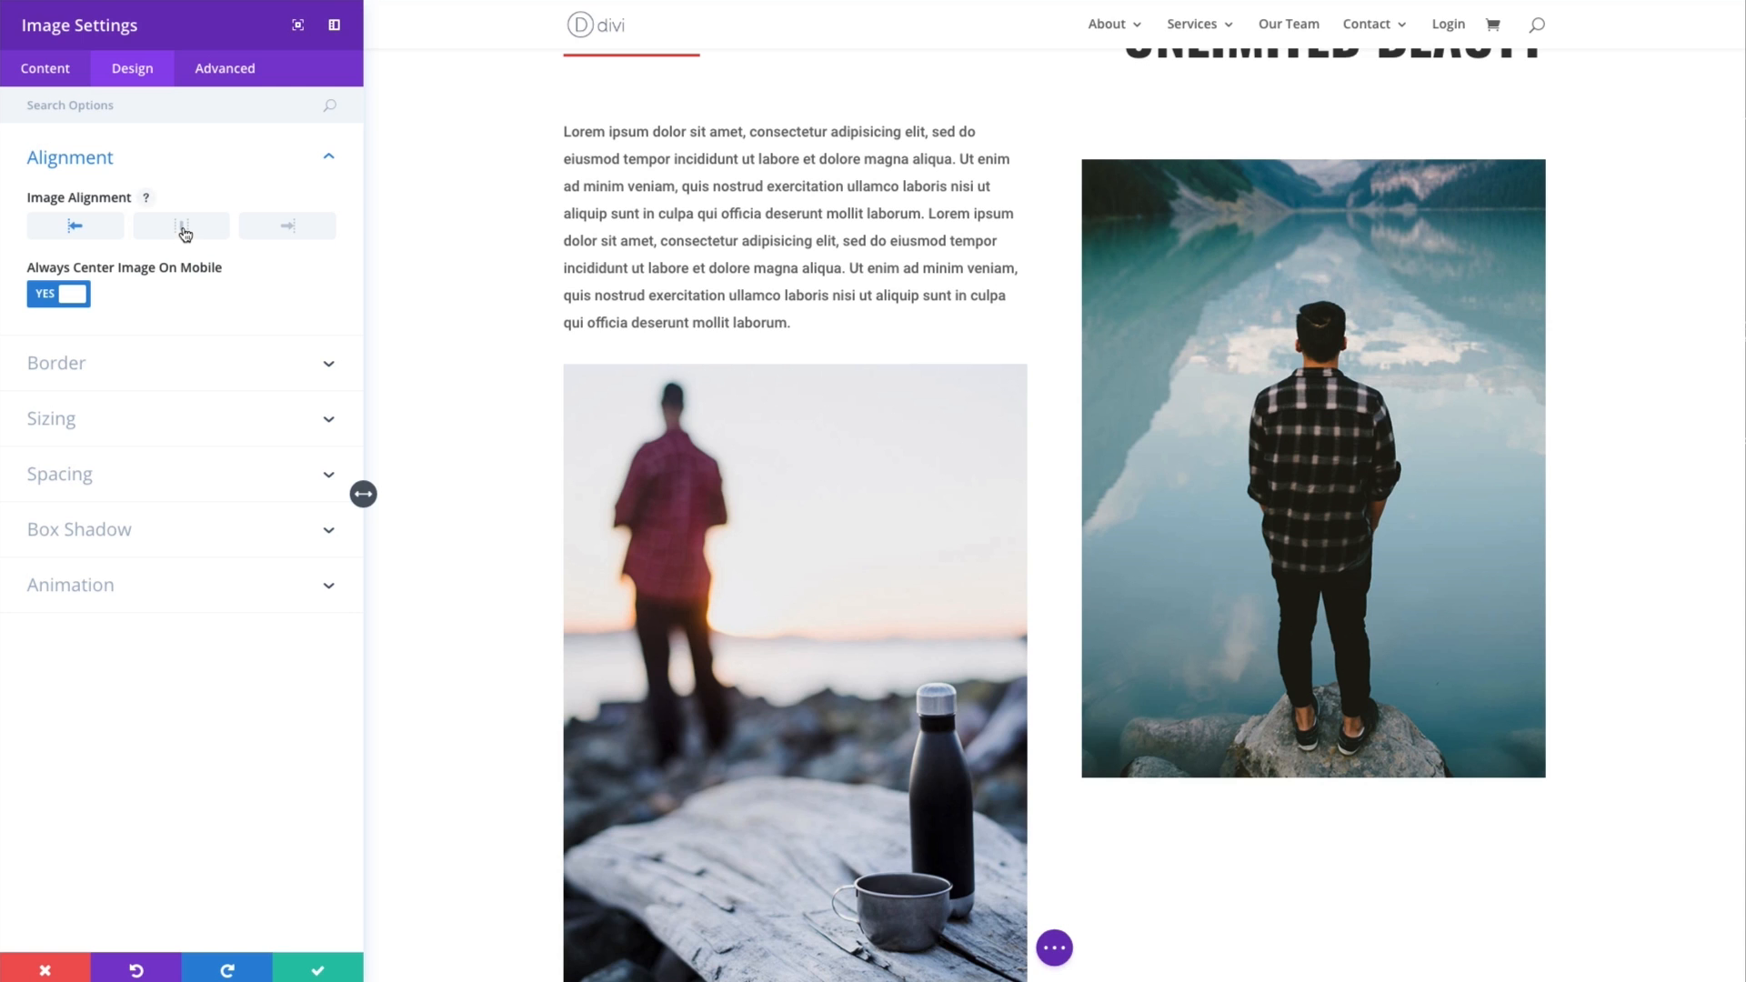
click(278, 234)
click(80, 228)
click(75, 303)
click(74, 303)
- Enable the image's border with the blue color #0c71c3 and a width of 25px
click(221, 372)
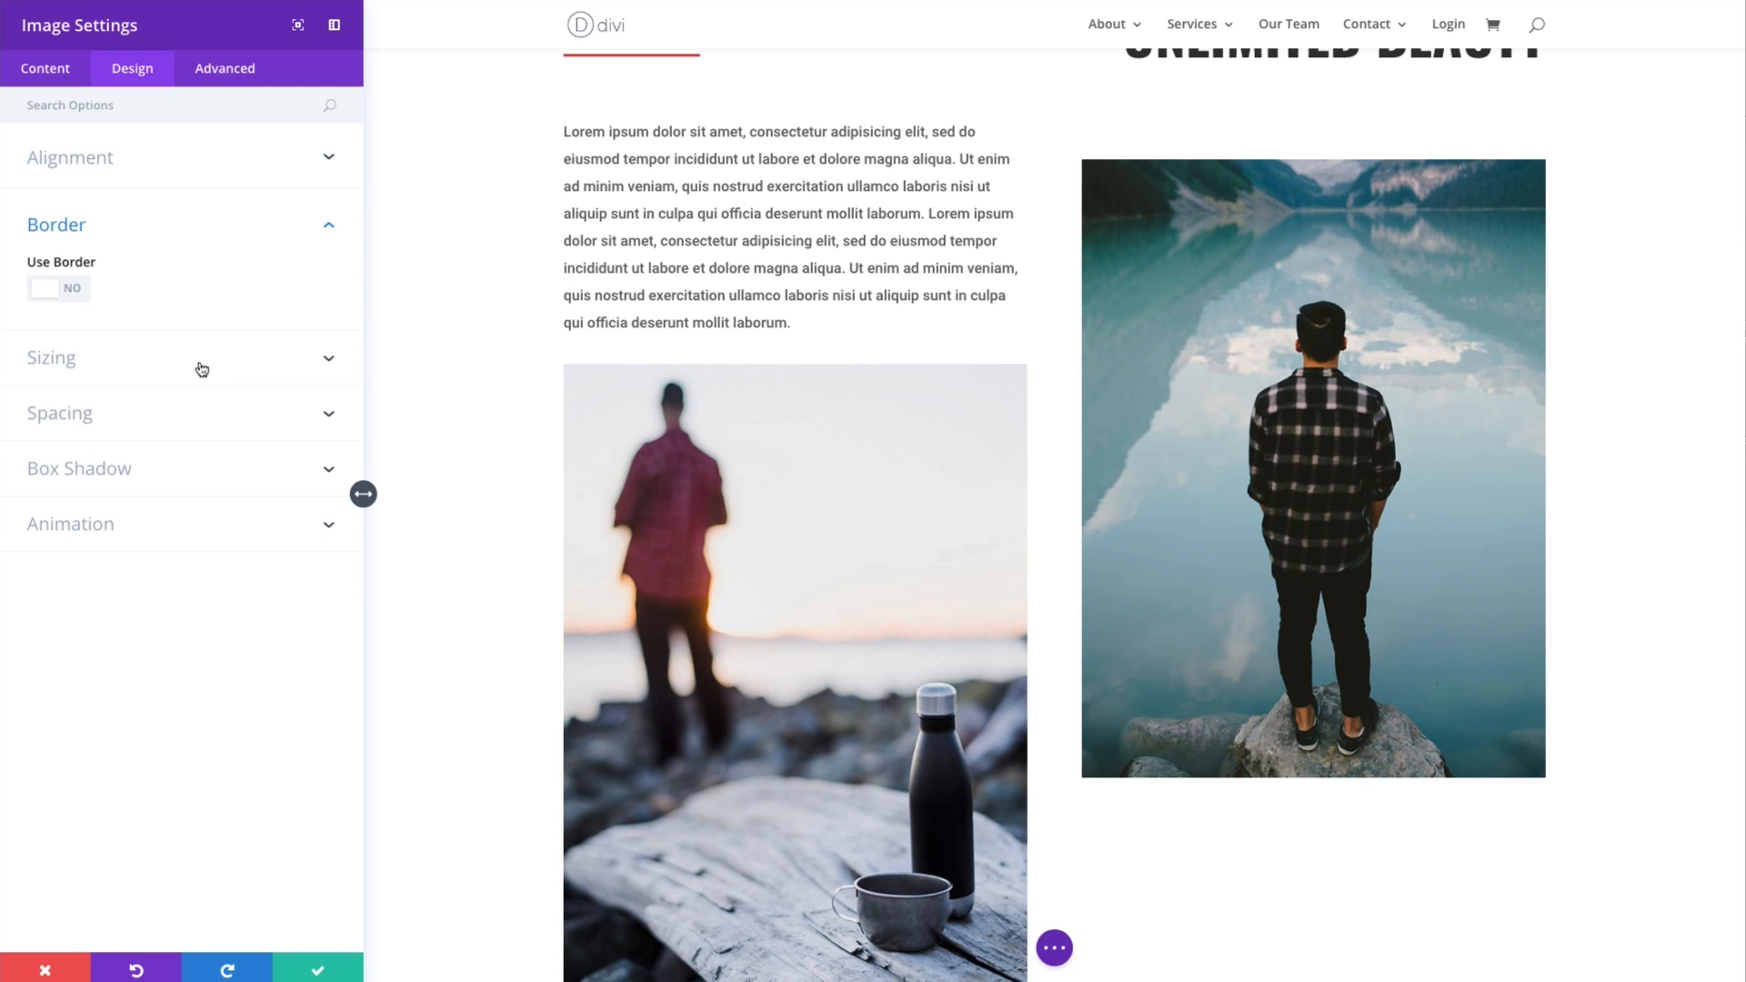
click(71, 292)
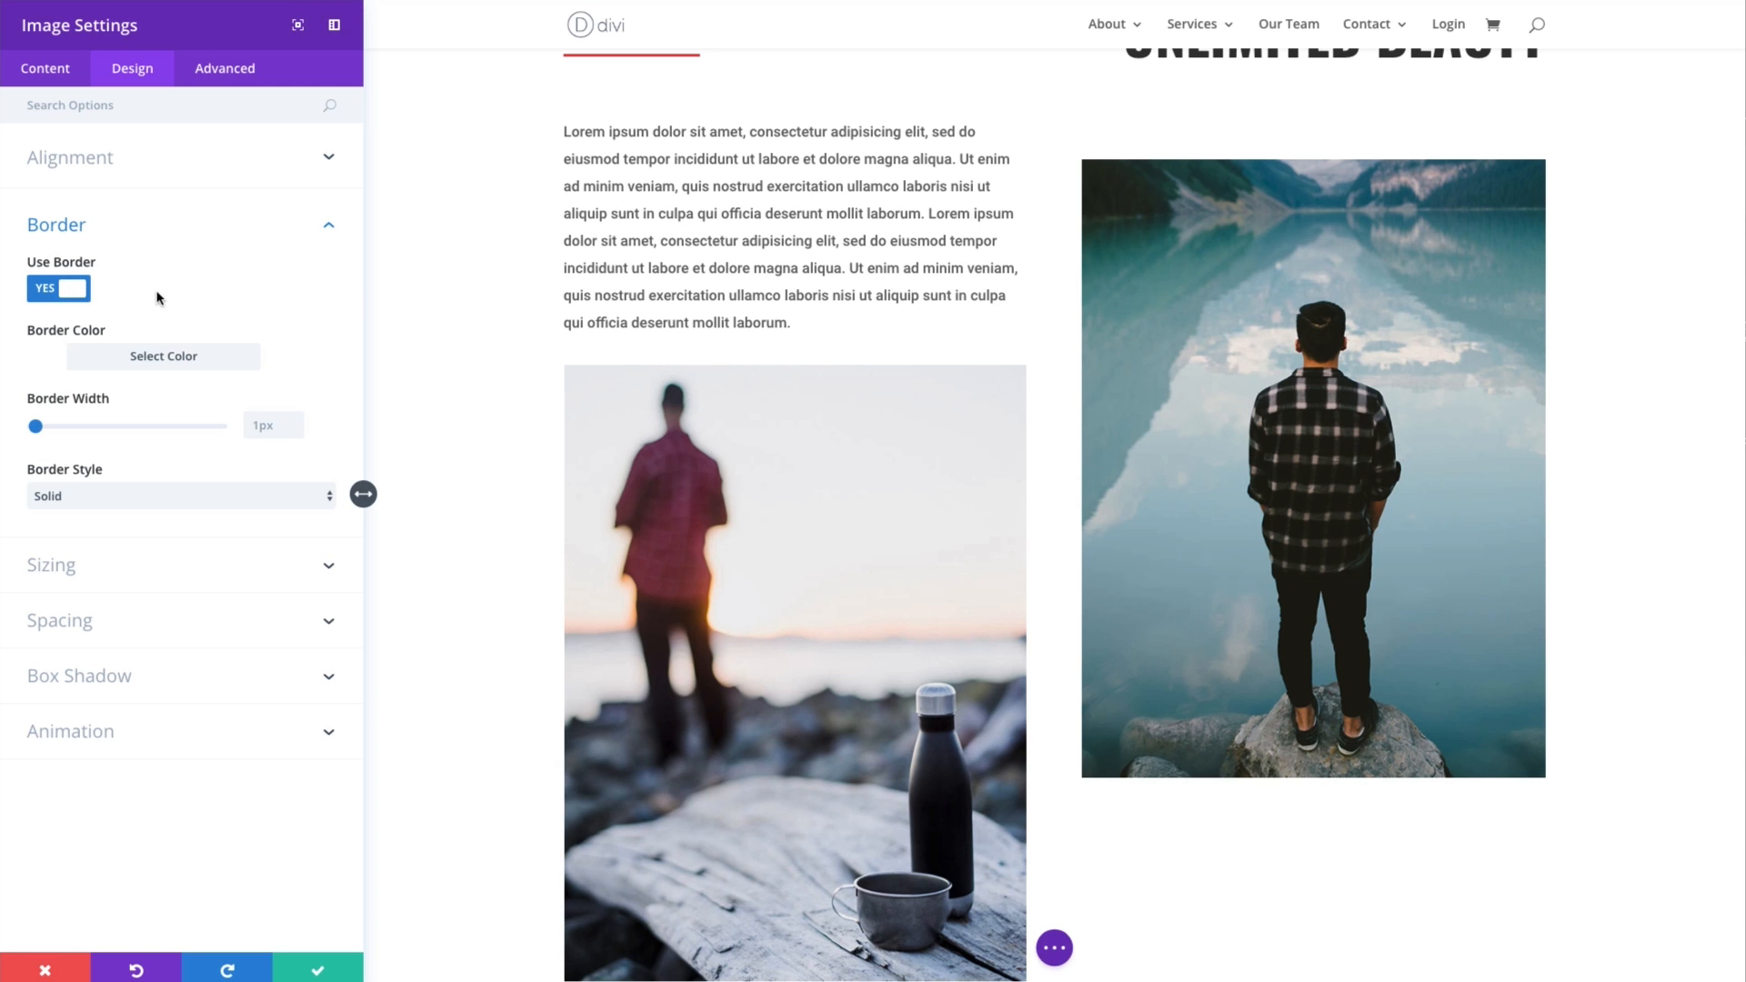
click(158, 363)
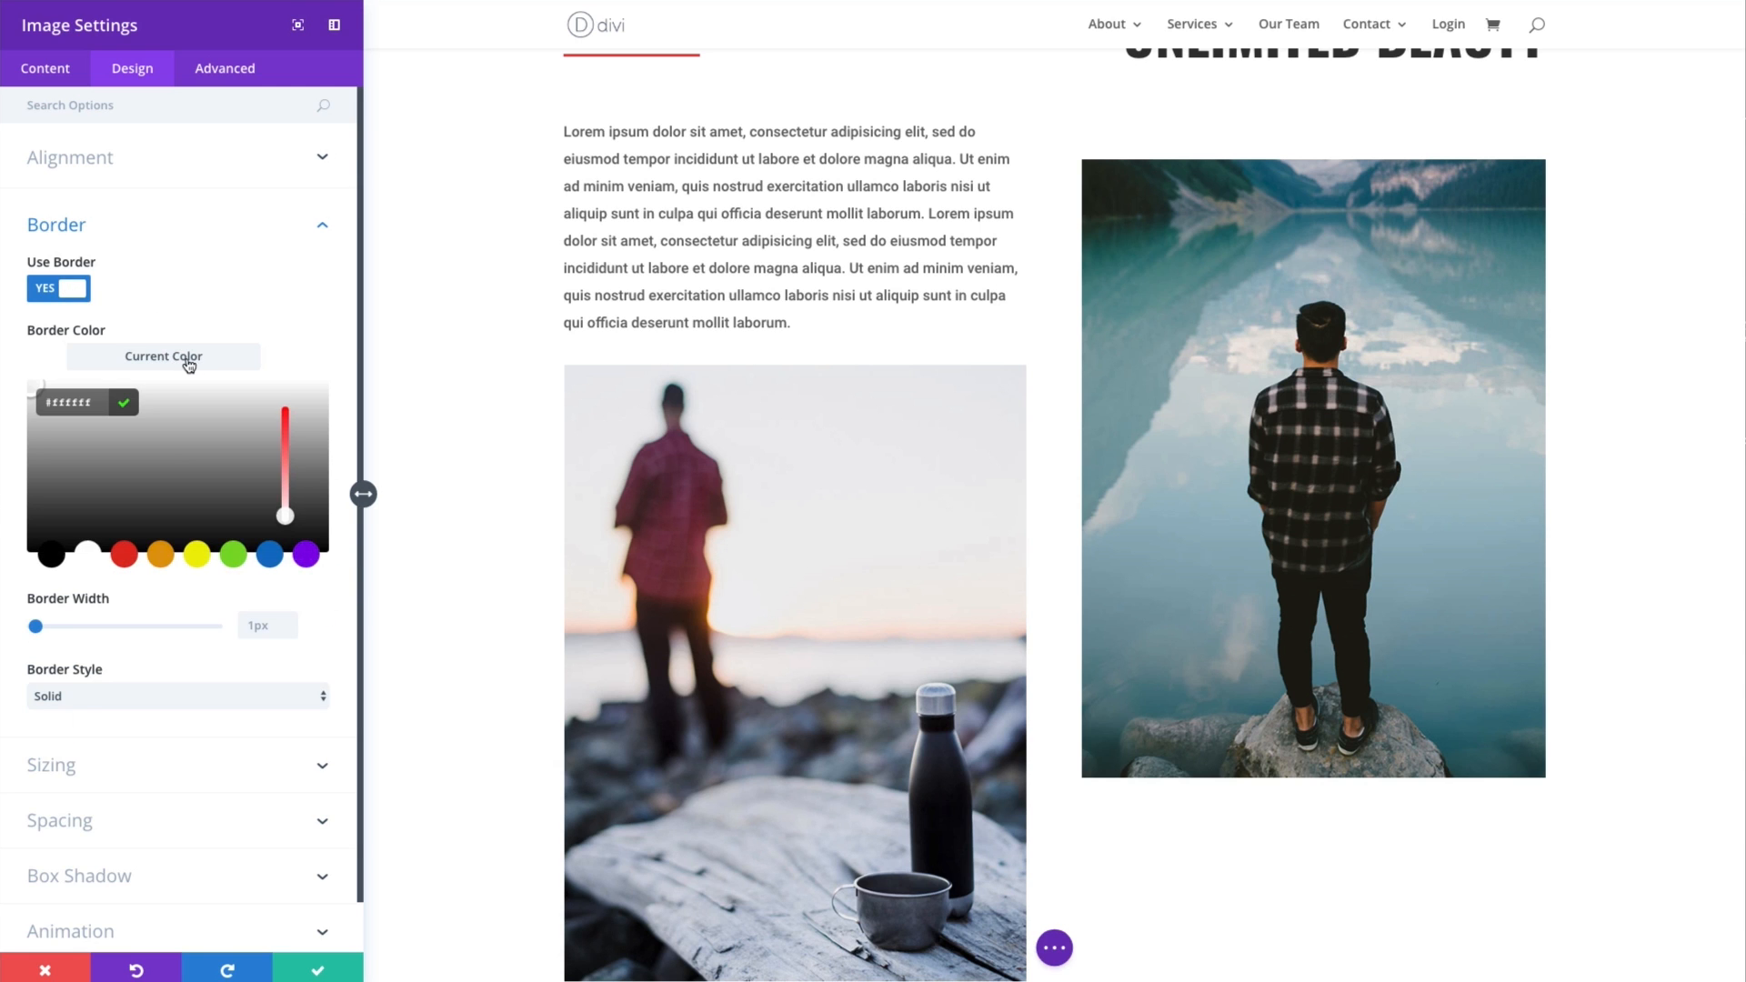
click(189, 365)
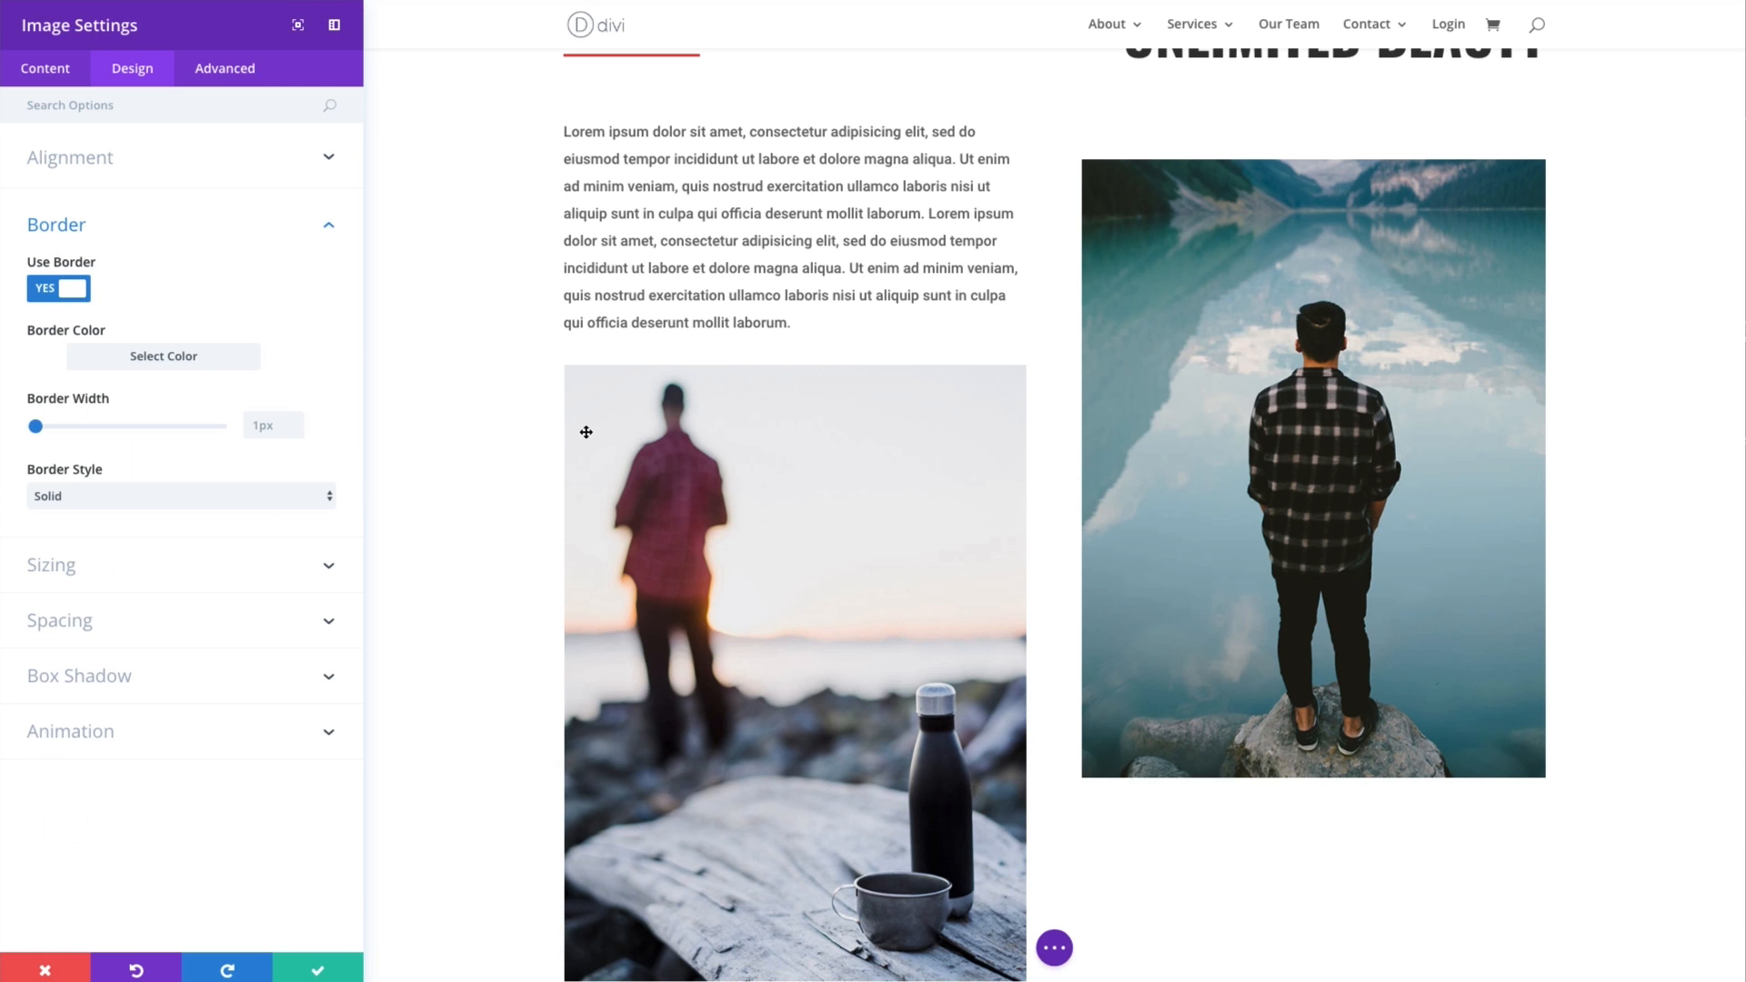
click(116, 367)
click(266, 554)
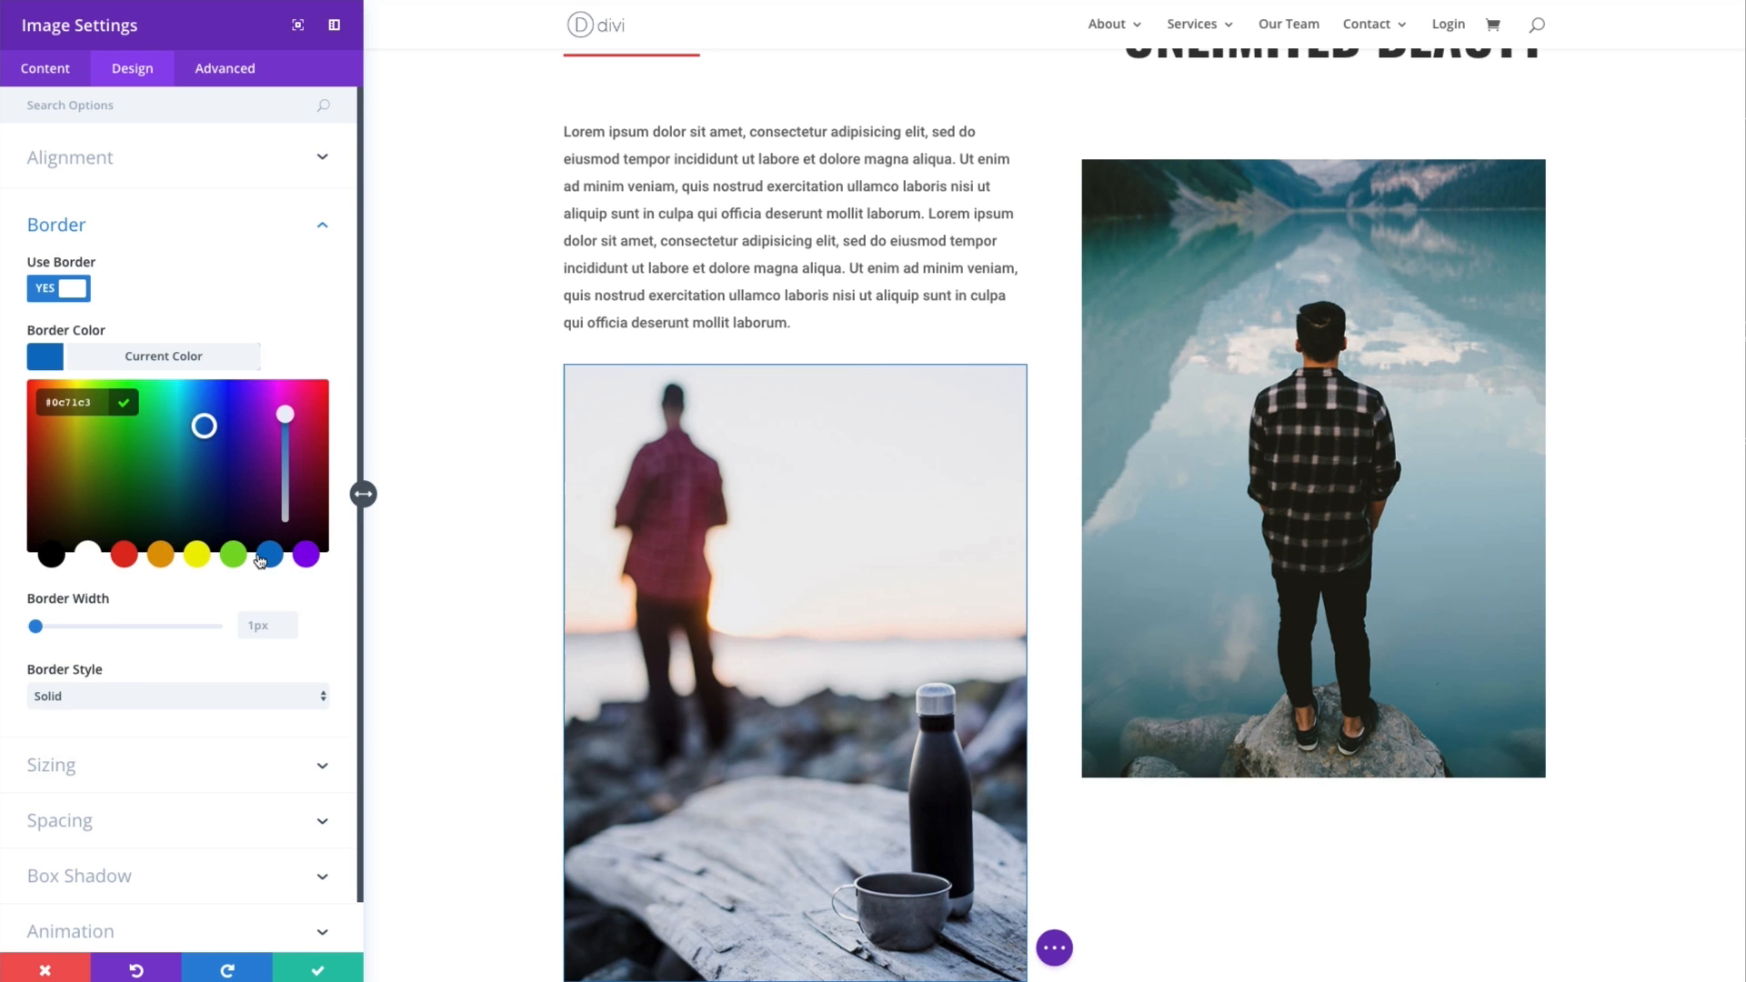
scroll(124, 546, down, 1)
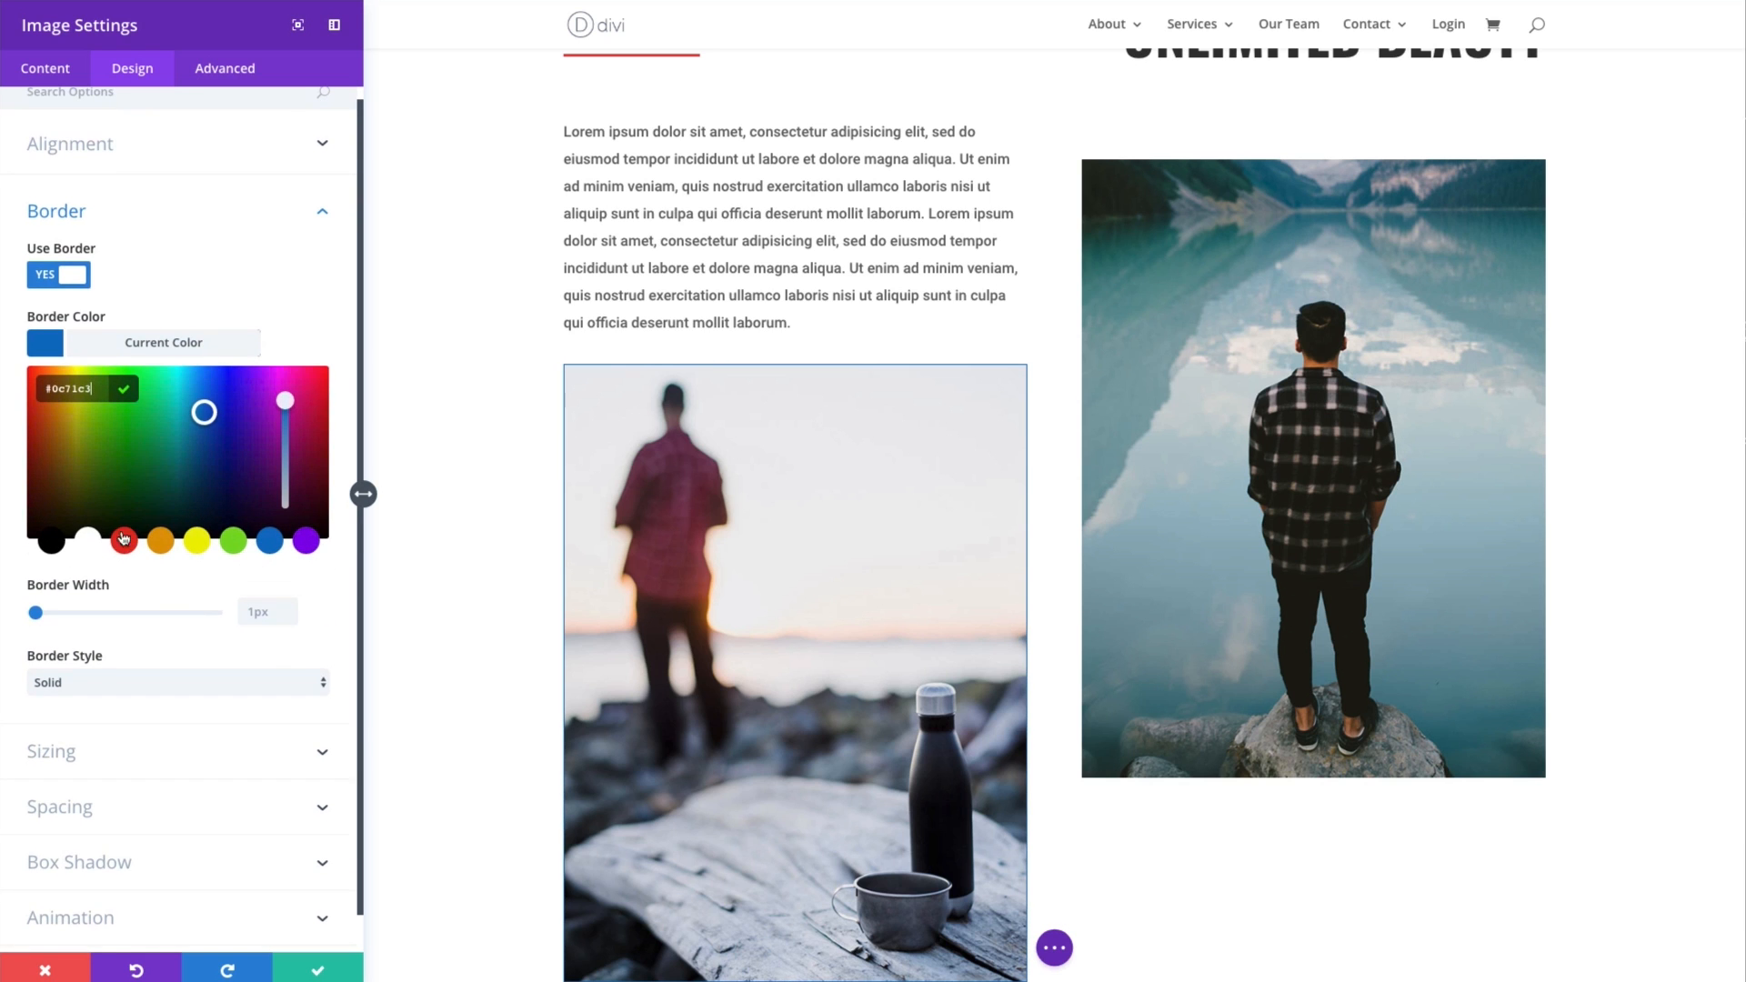
click(189, 349)
drag(36, 426, 83, 427)
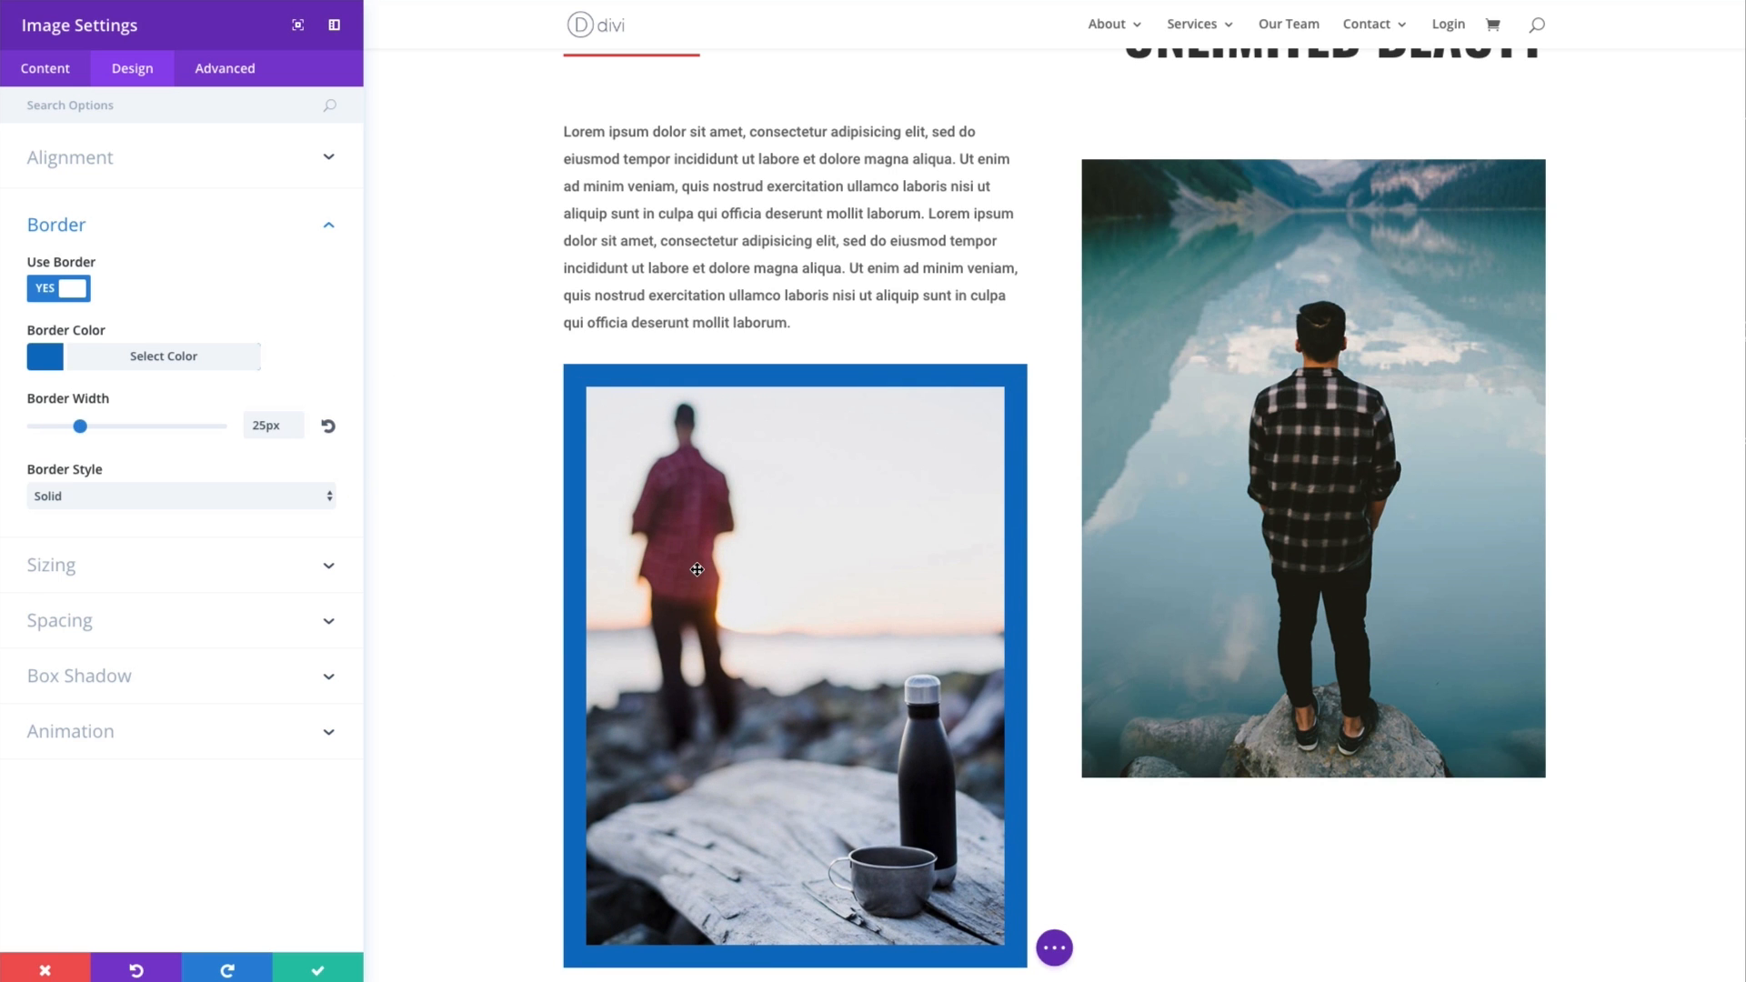
- Try the Dotted border style, restore Solid, and turn off the image's border
click(206, 499)
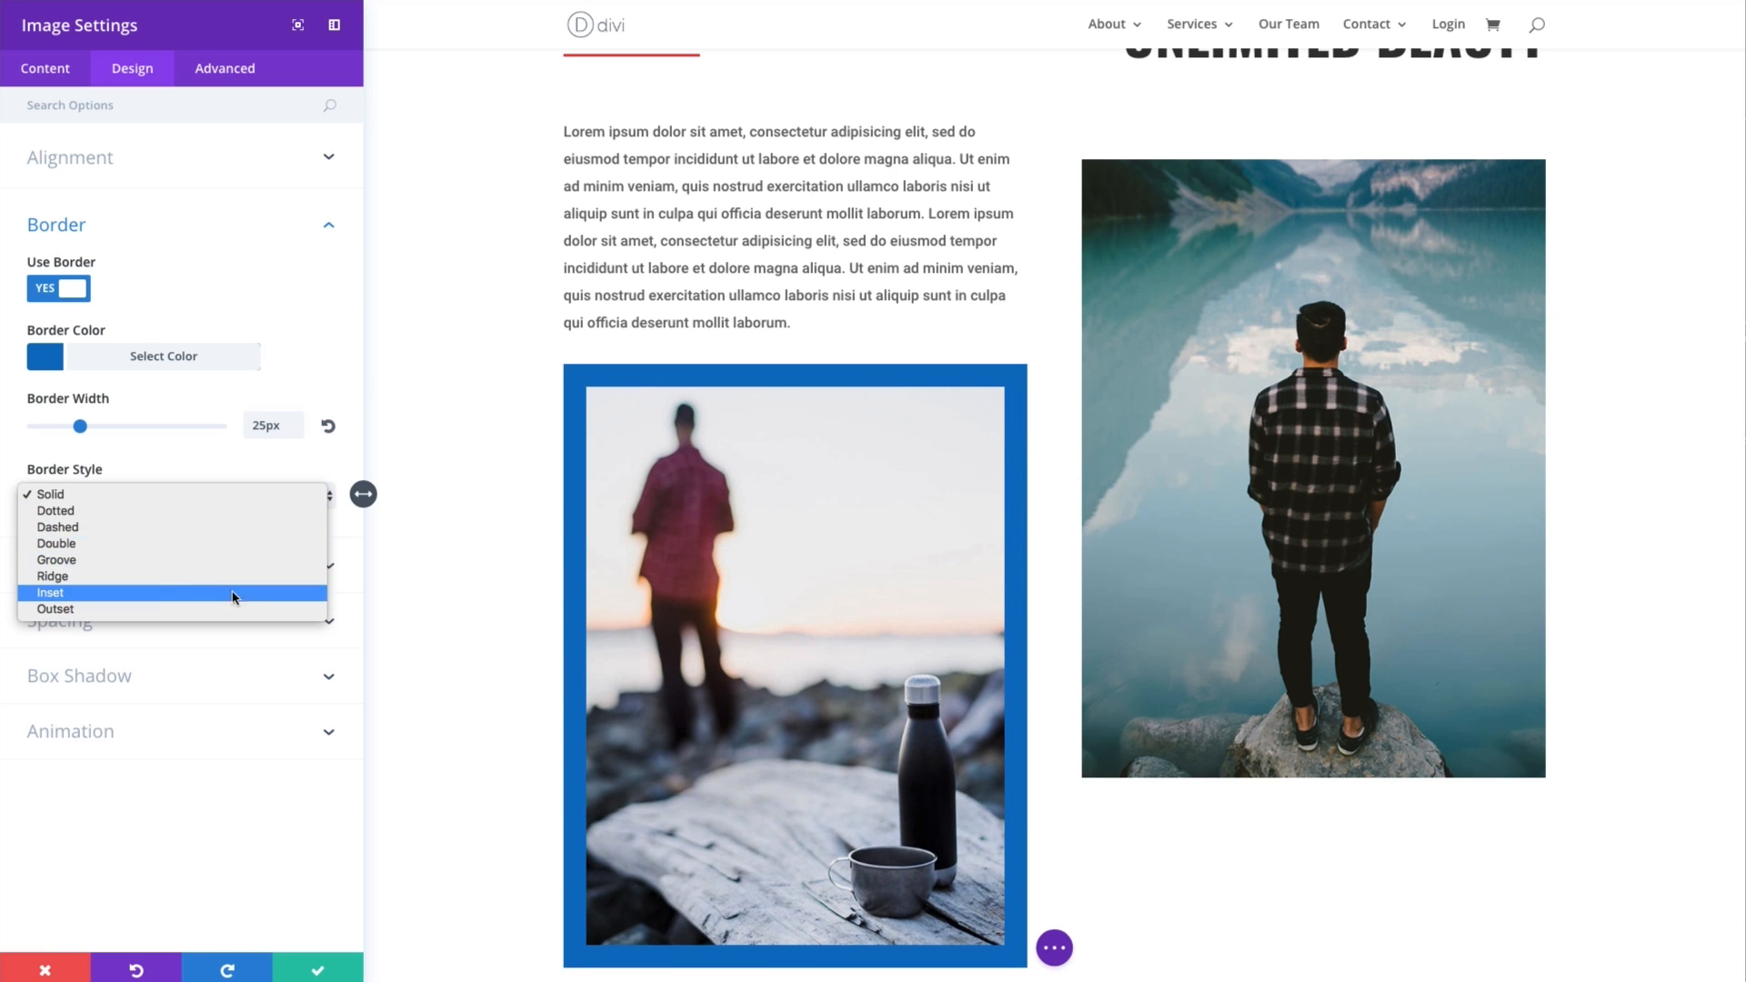
click(172, 510)
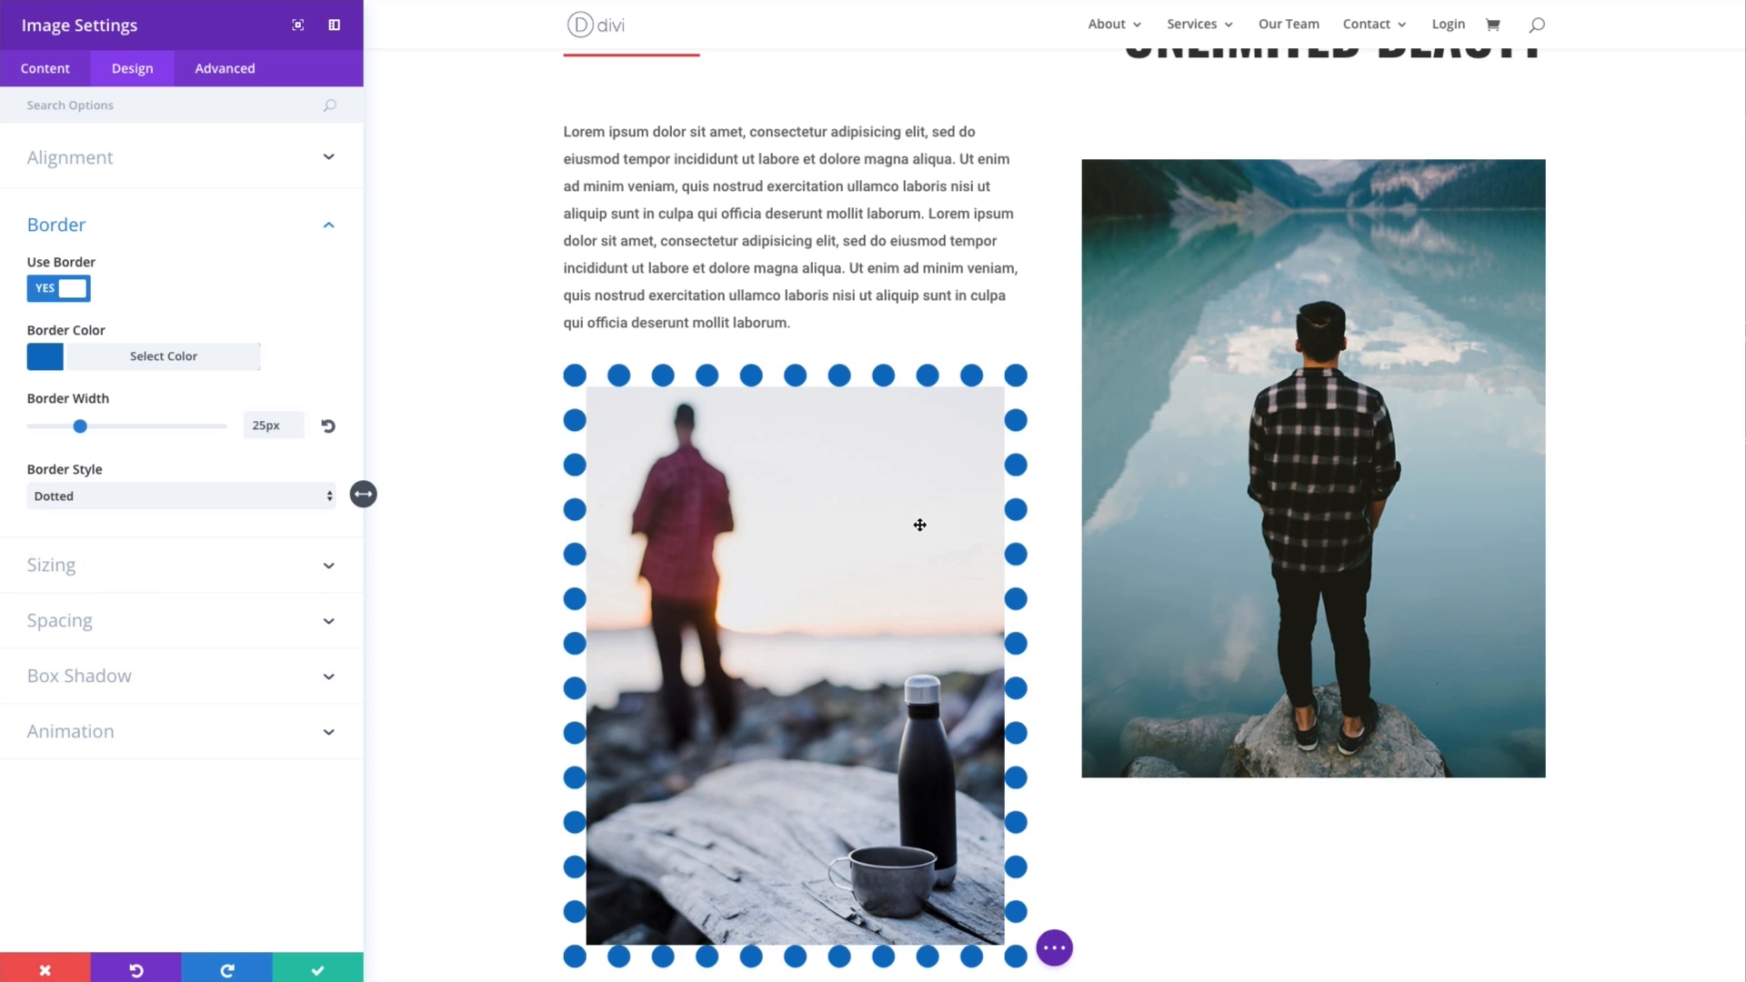
click(207, 500)
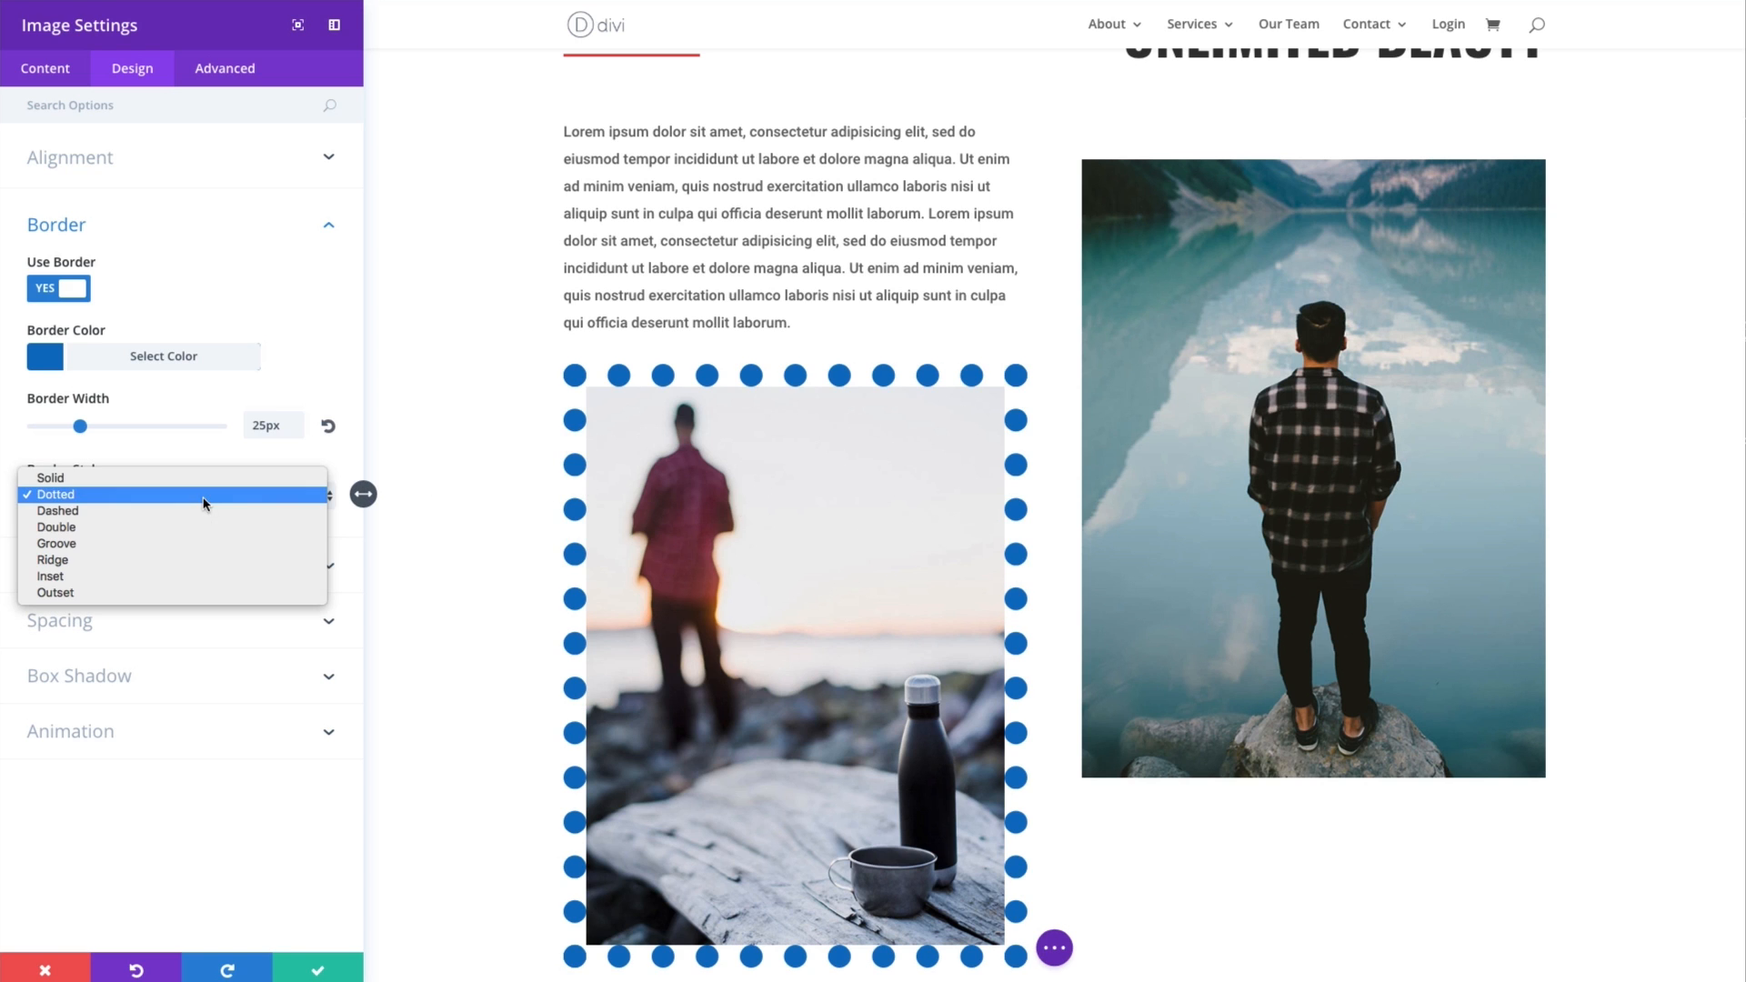
click(155, 480)
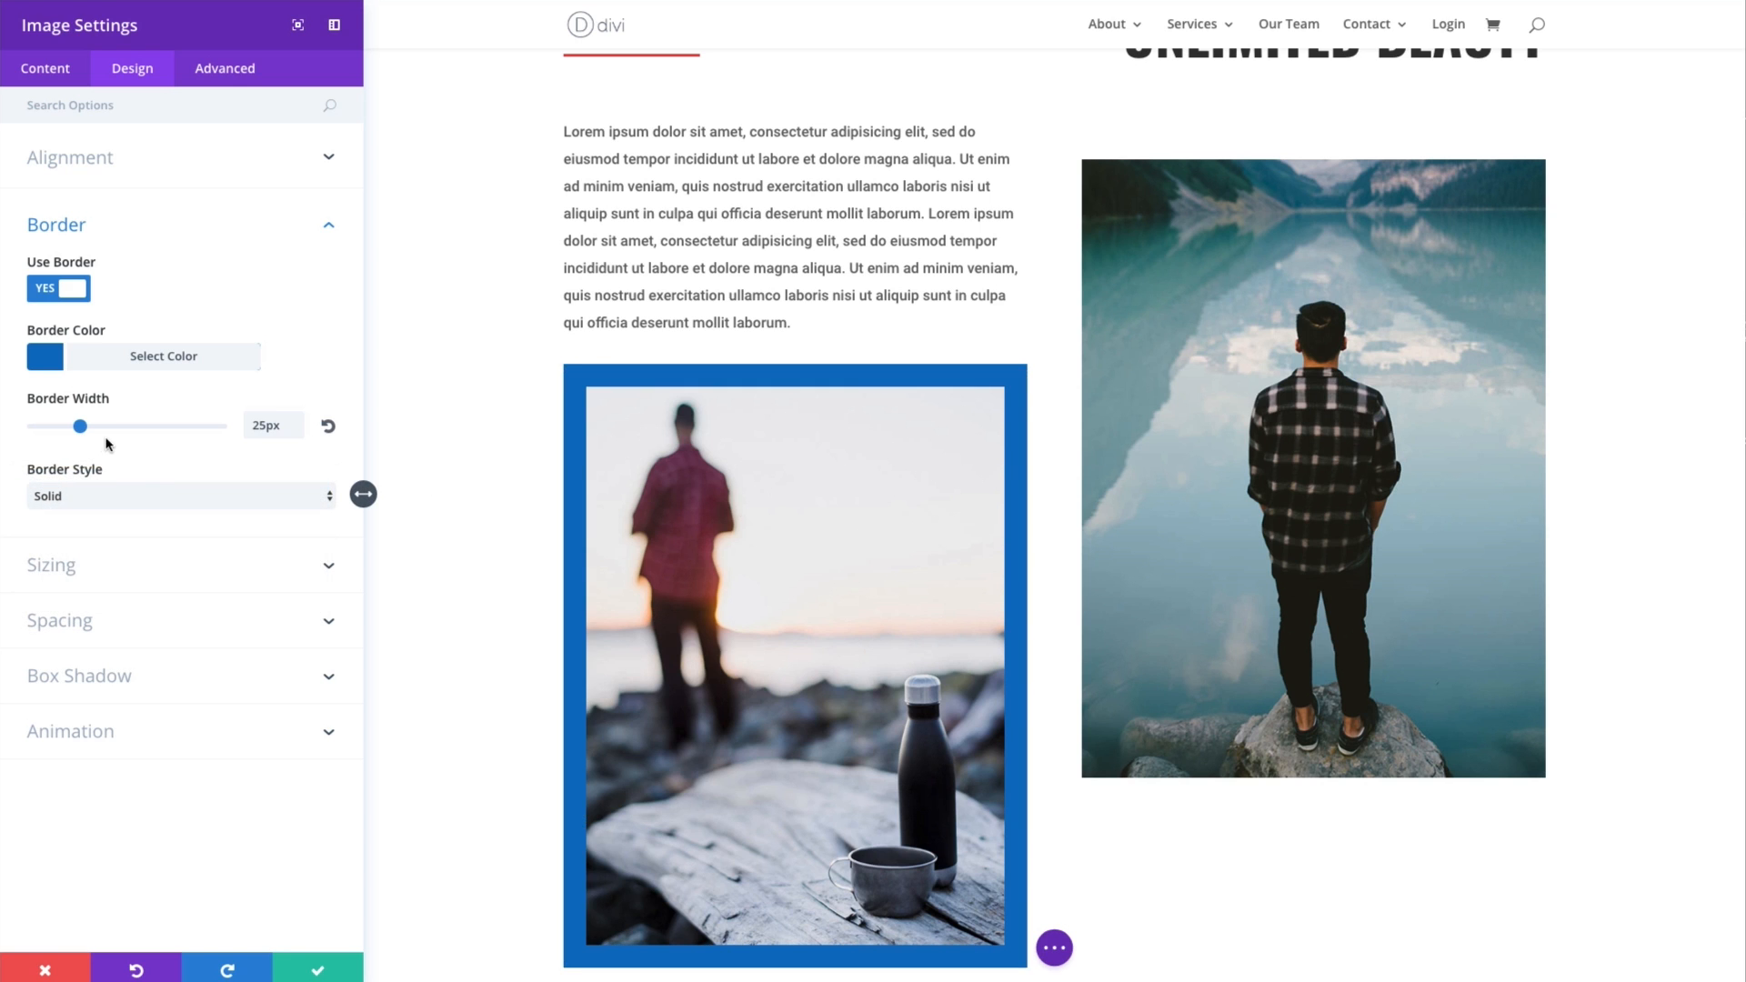
click(79, 291)
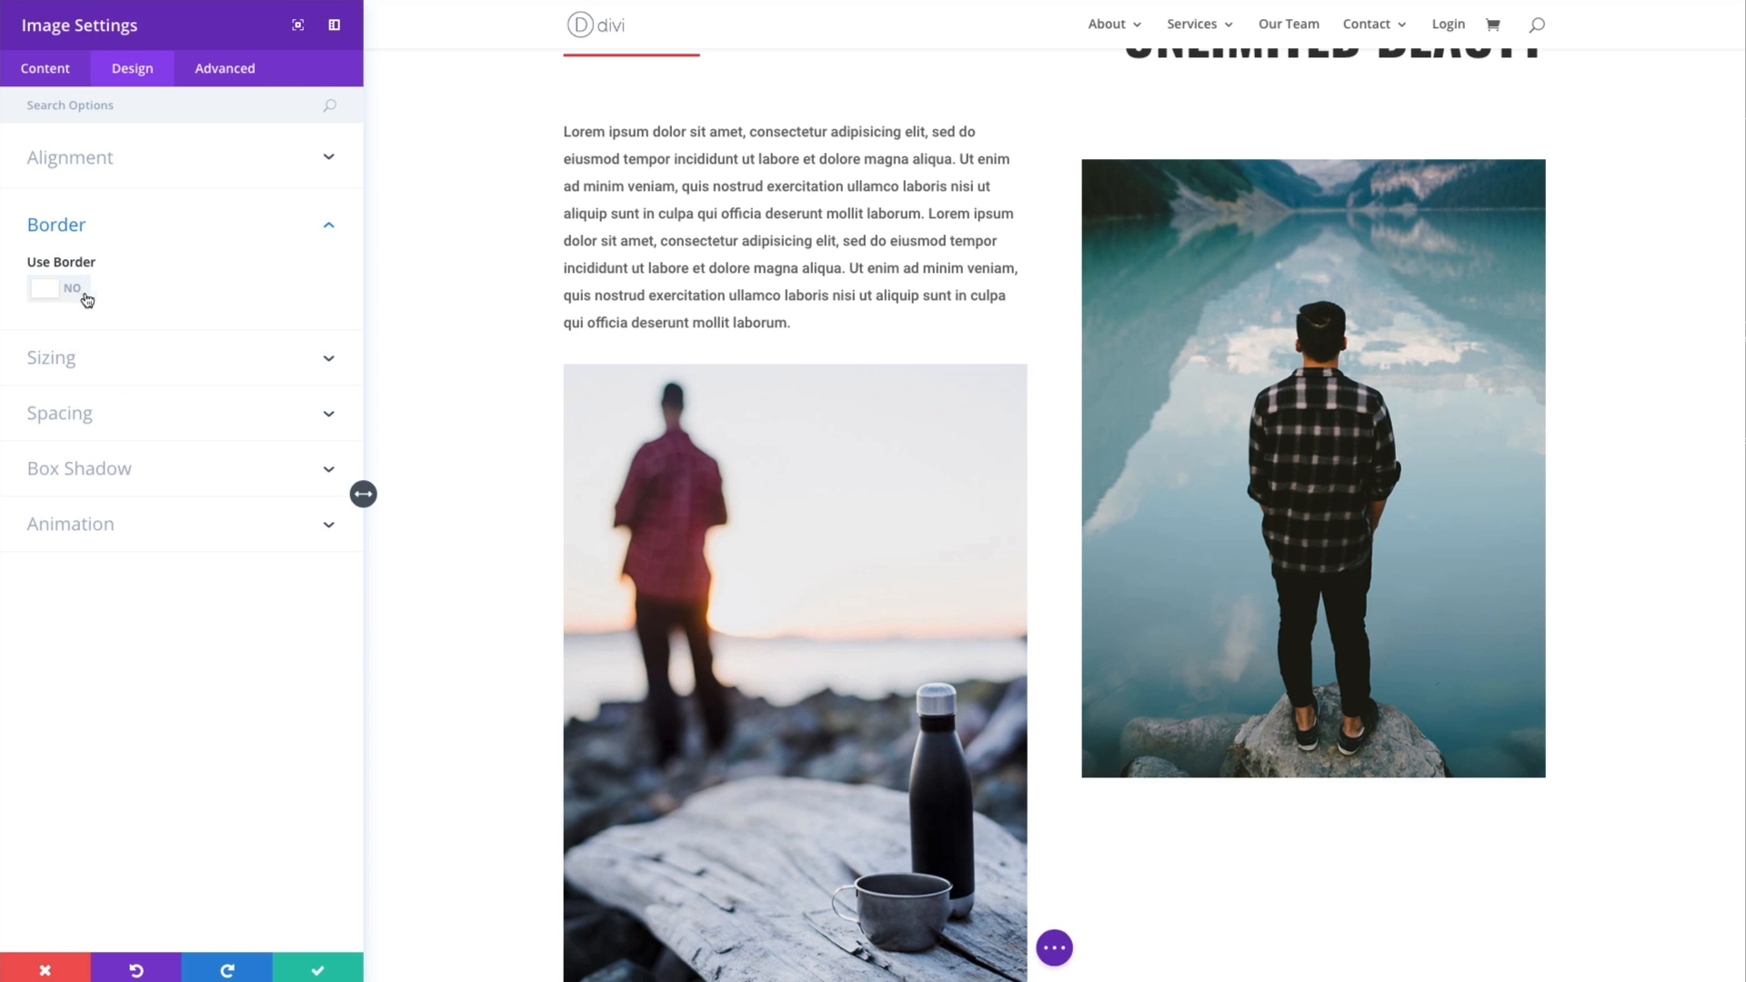
- Switch Force Fullwidth on and back off in the image's sizing settings
click(116, 370)
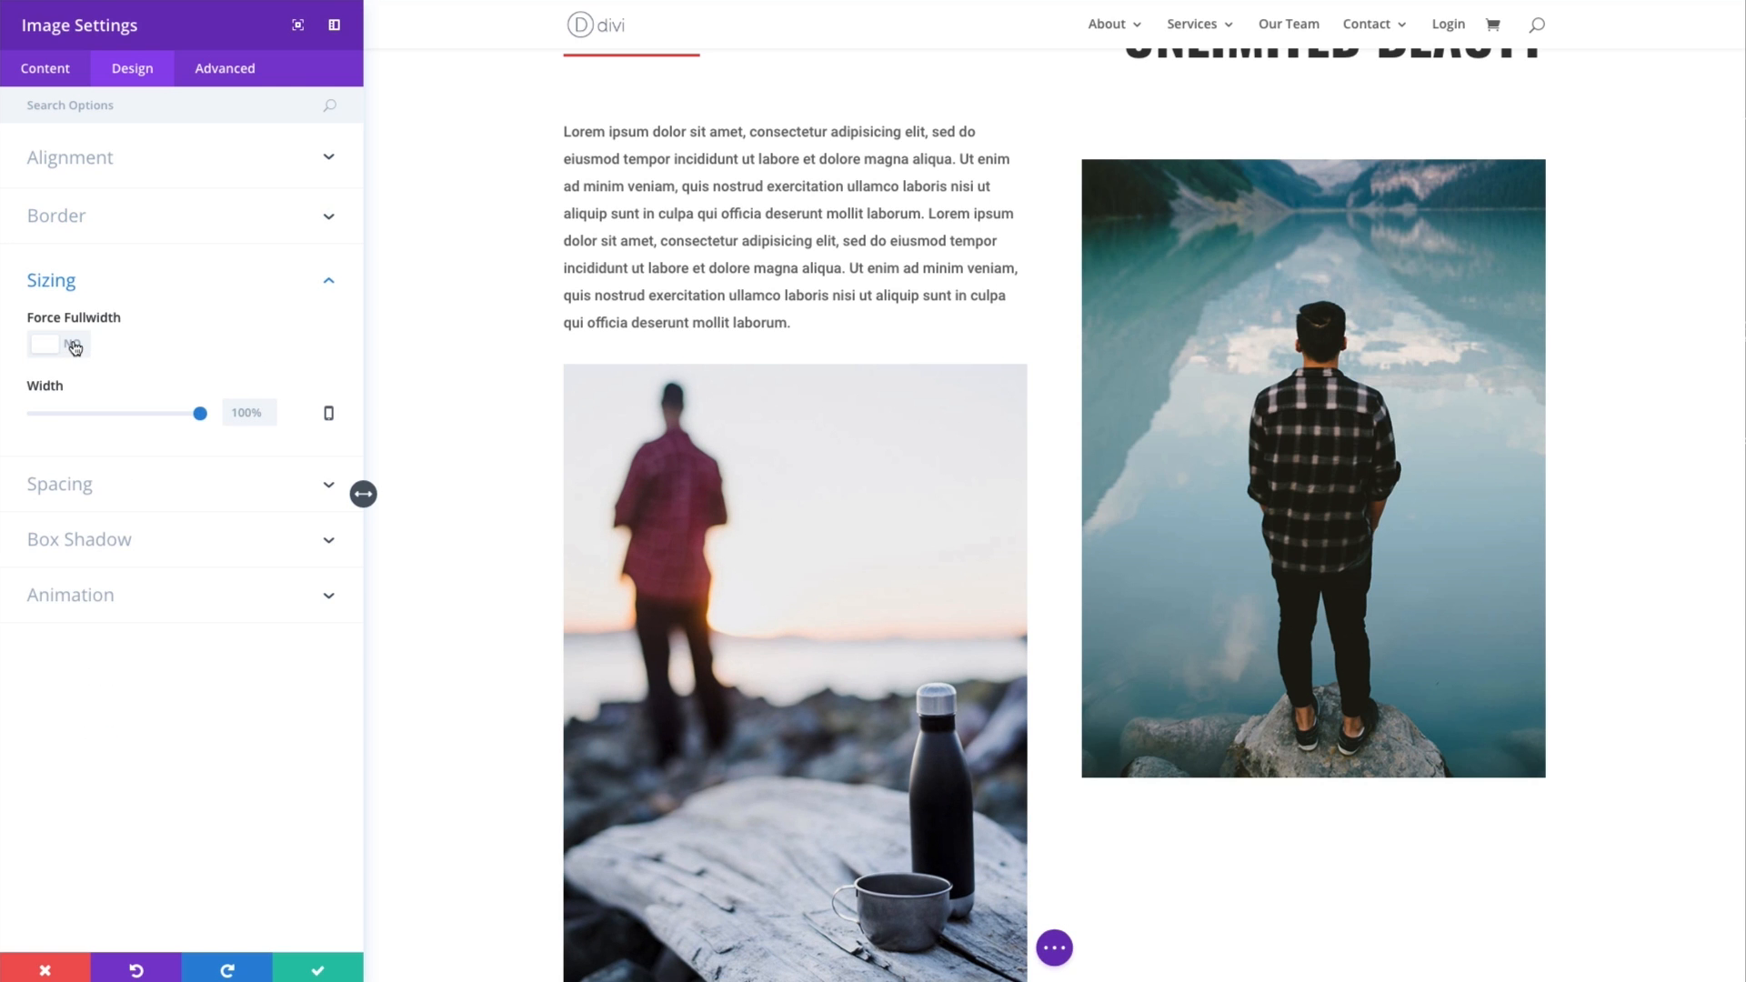
click(75, 348)
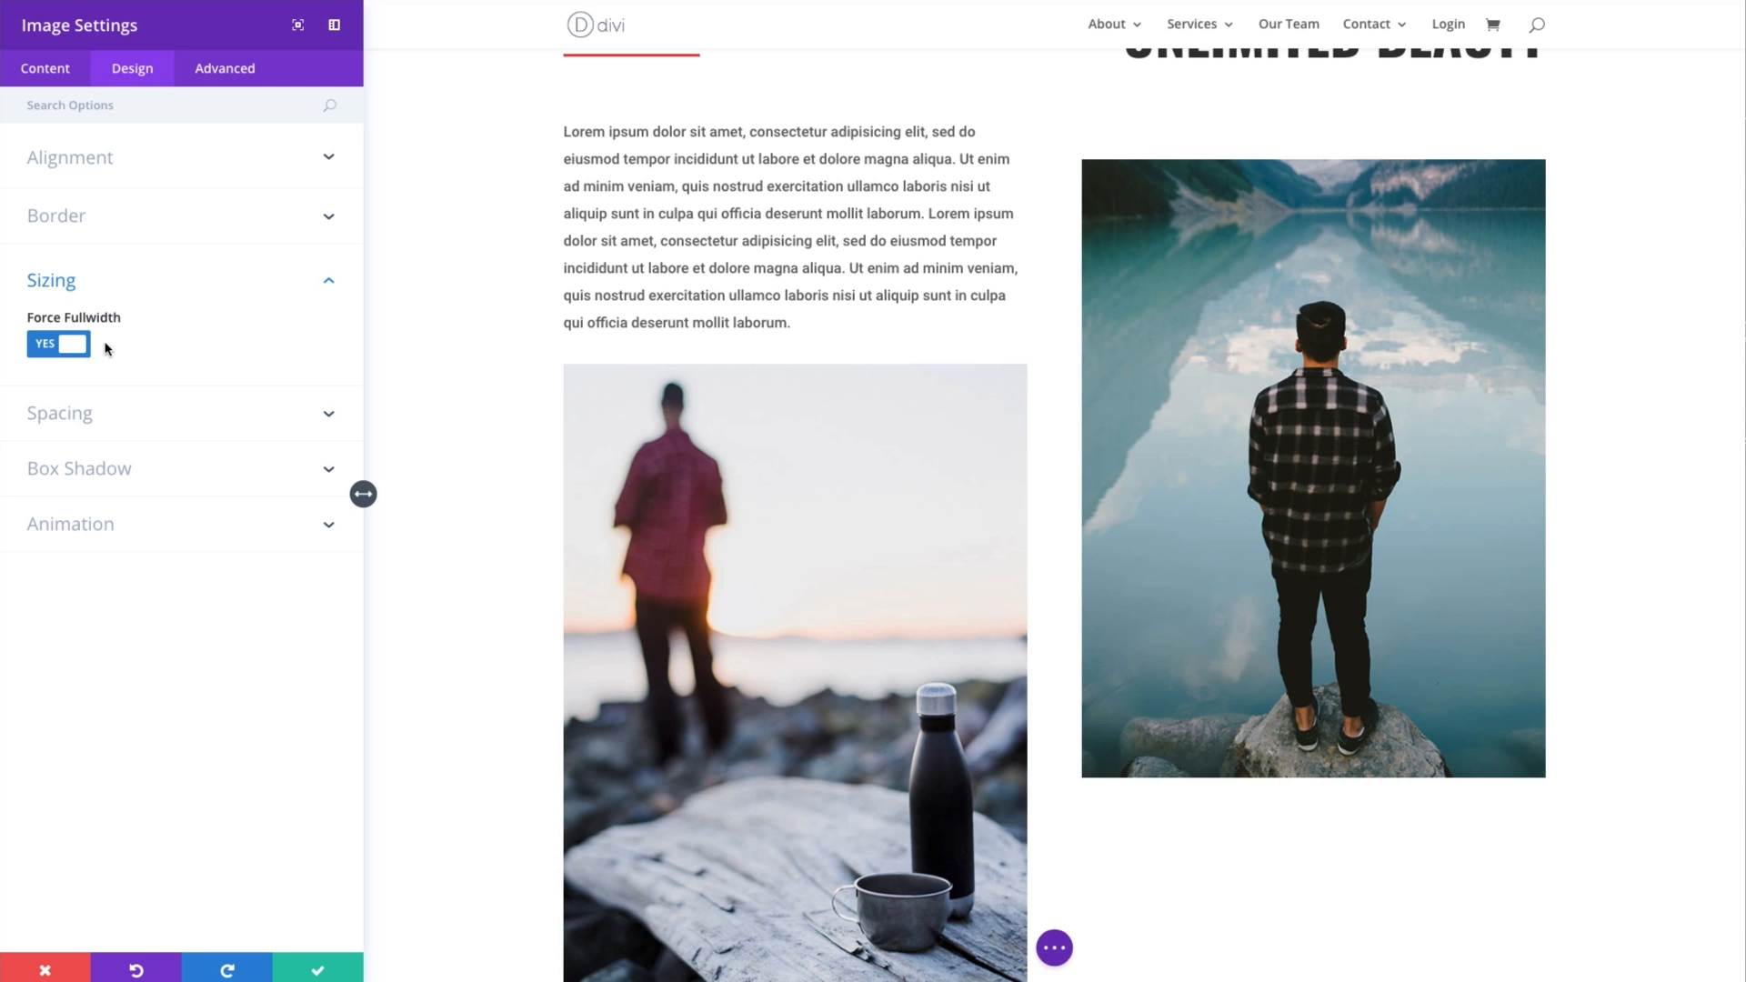
click(76, 349)
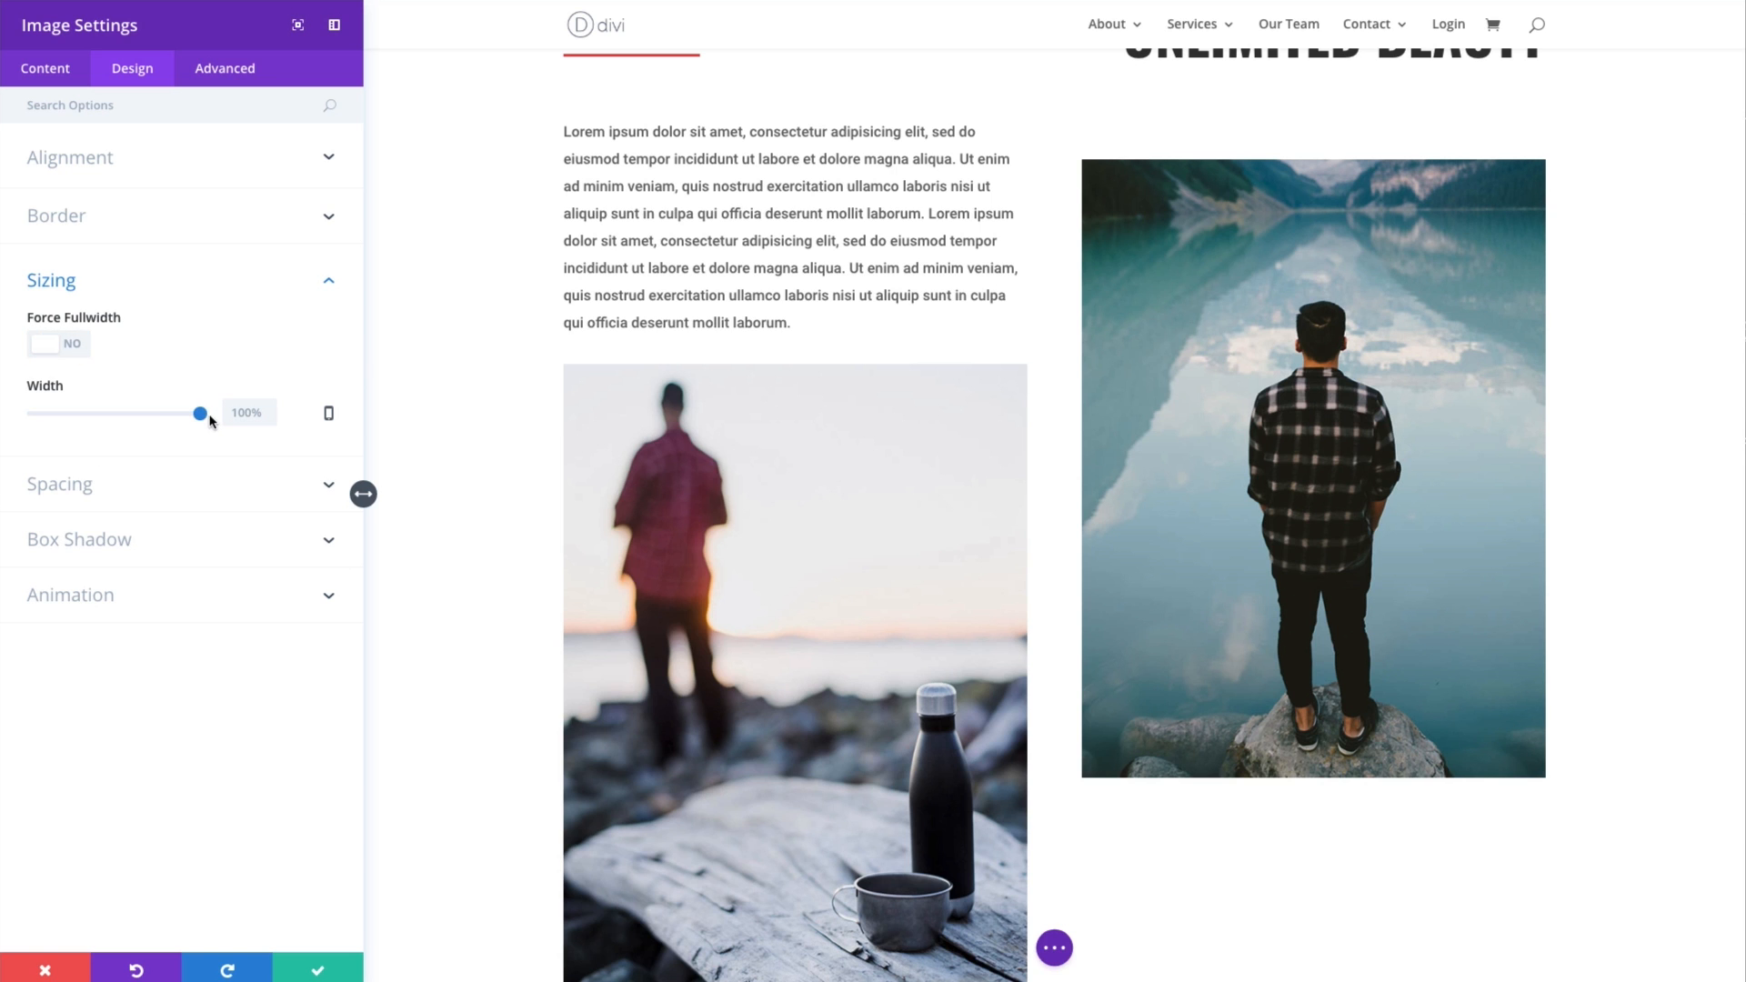
- Set the image module's width to 70% and try center and right module alignment before settling on left
drag(205, 418, 150, 418)
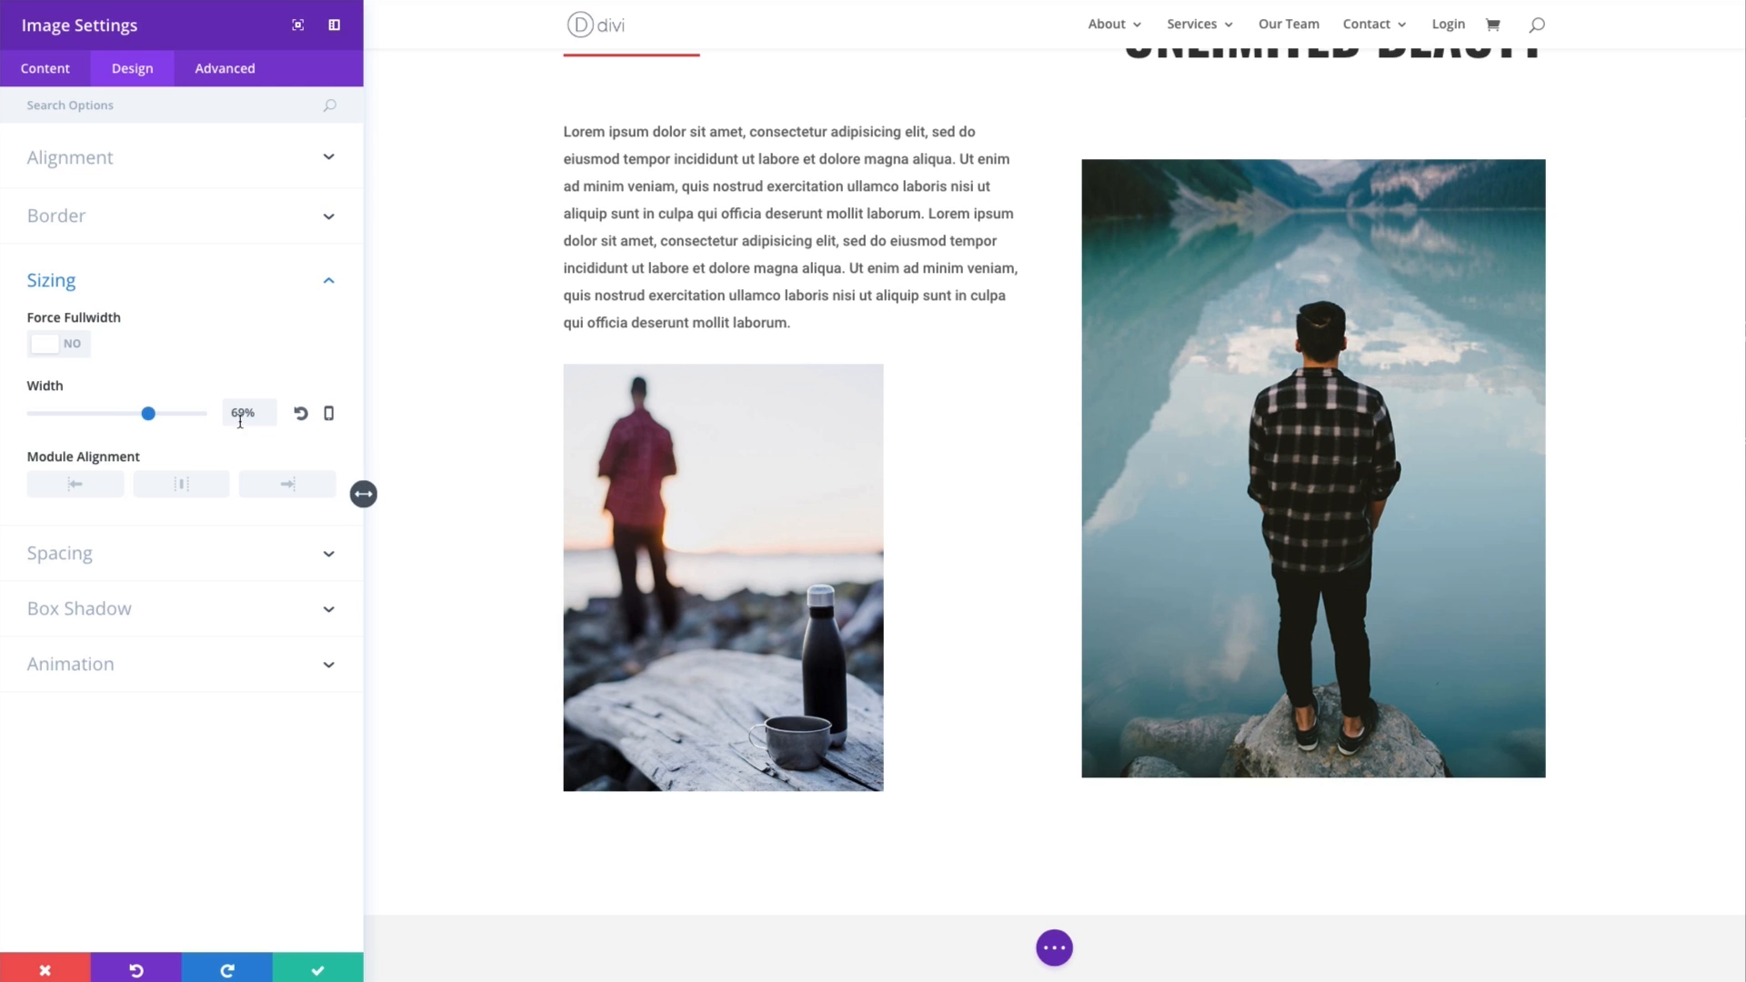
drag(148, 415, 151, 418)
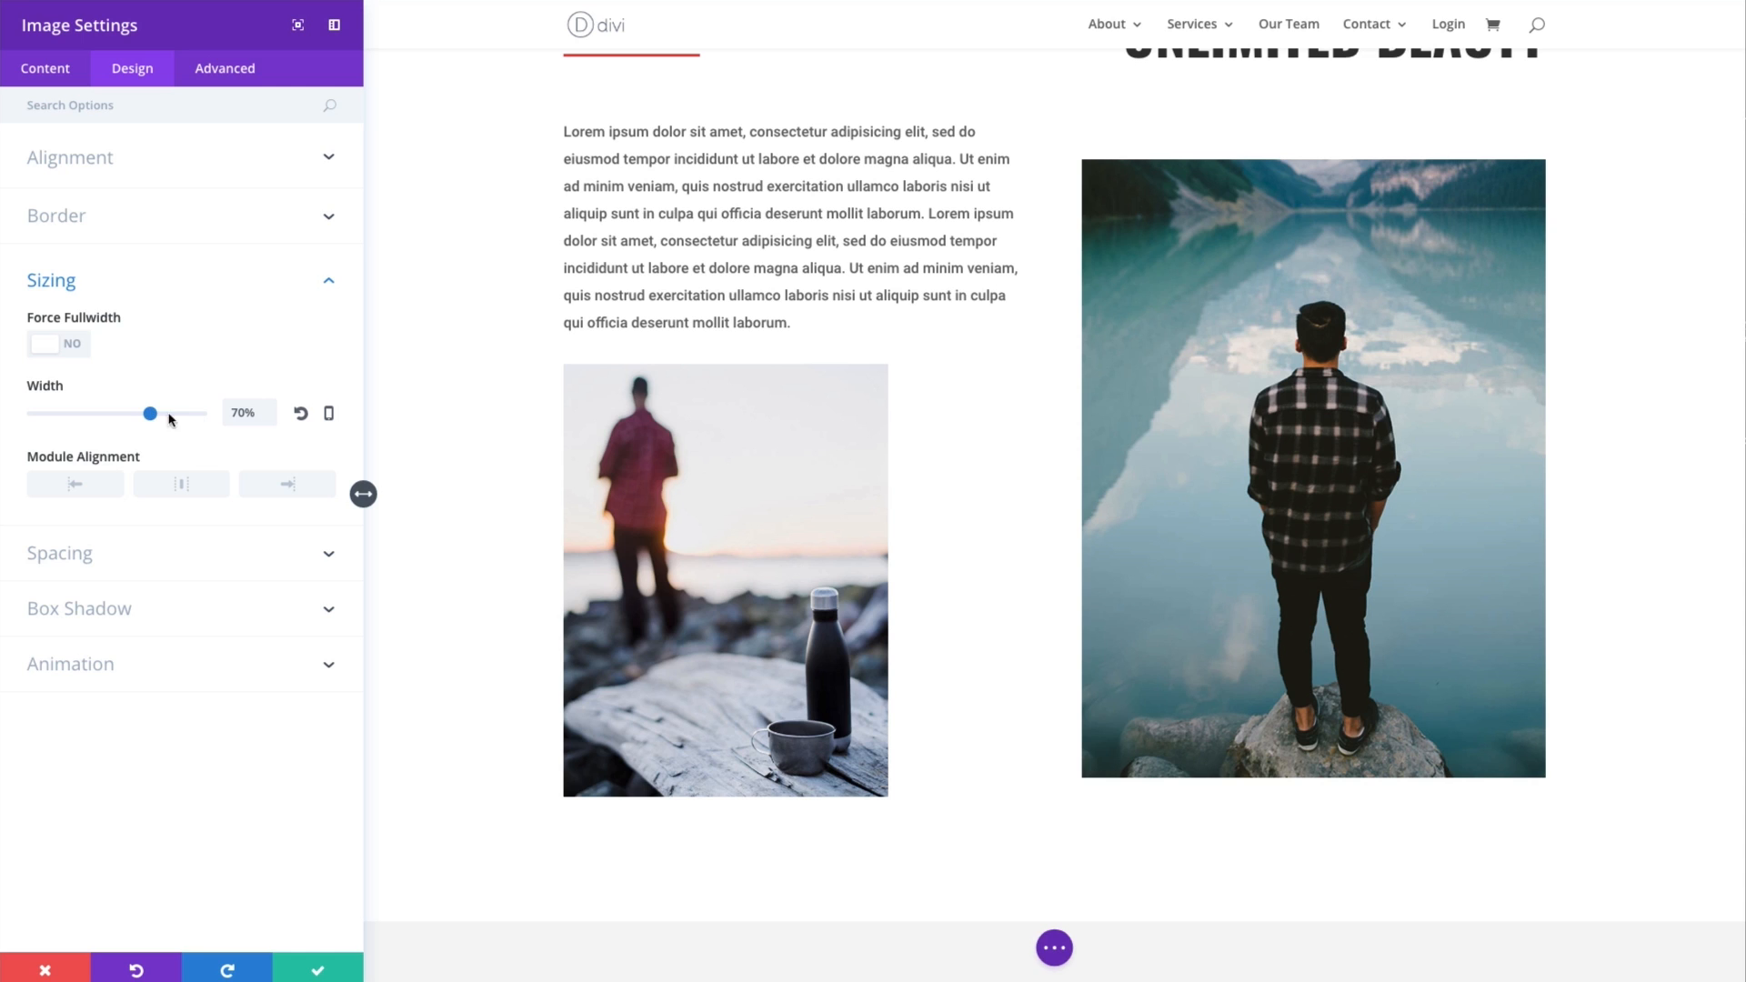
click(178, 491)
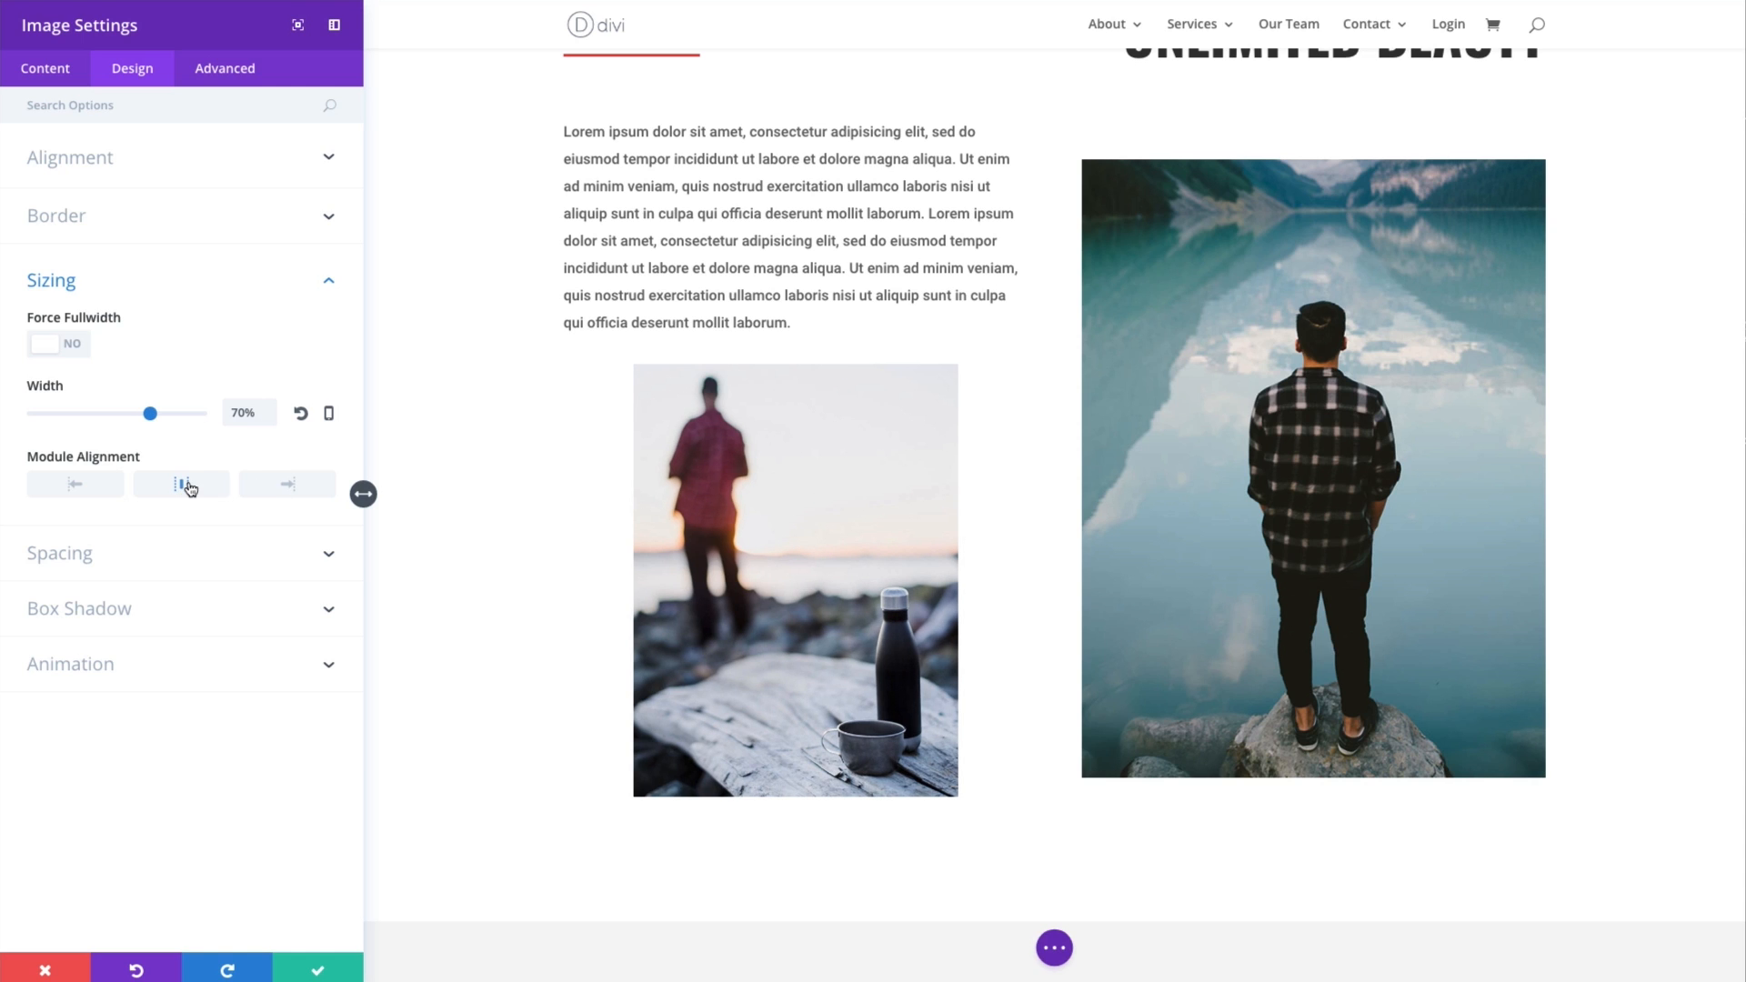
click(268, 487)
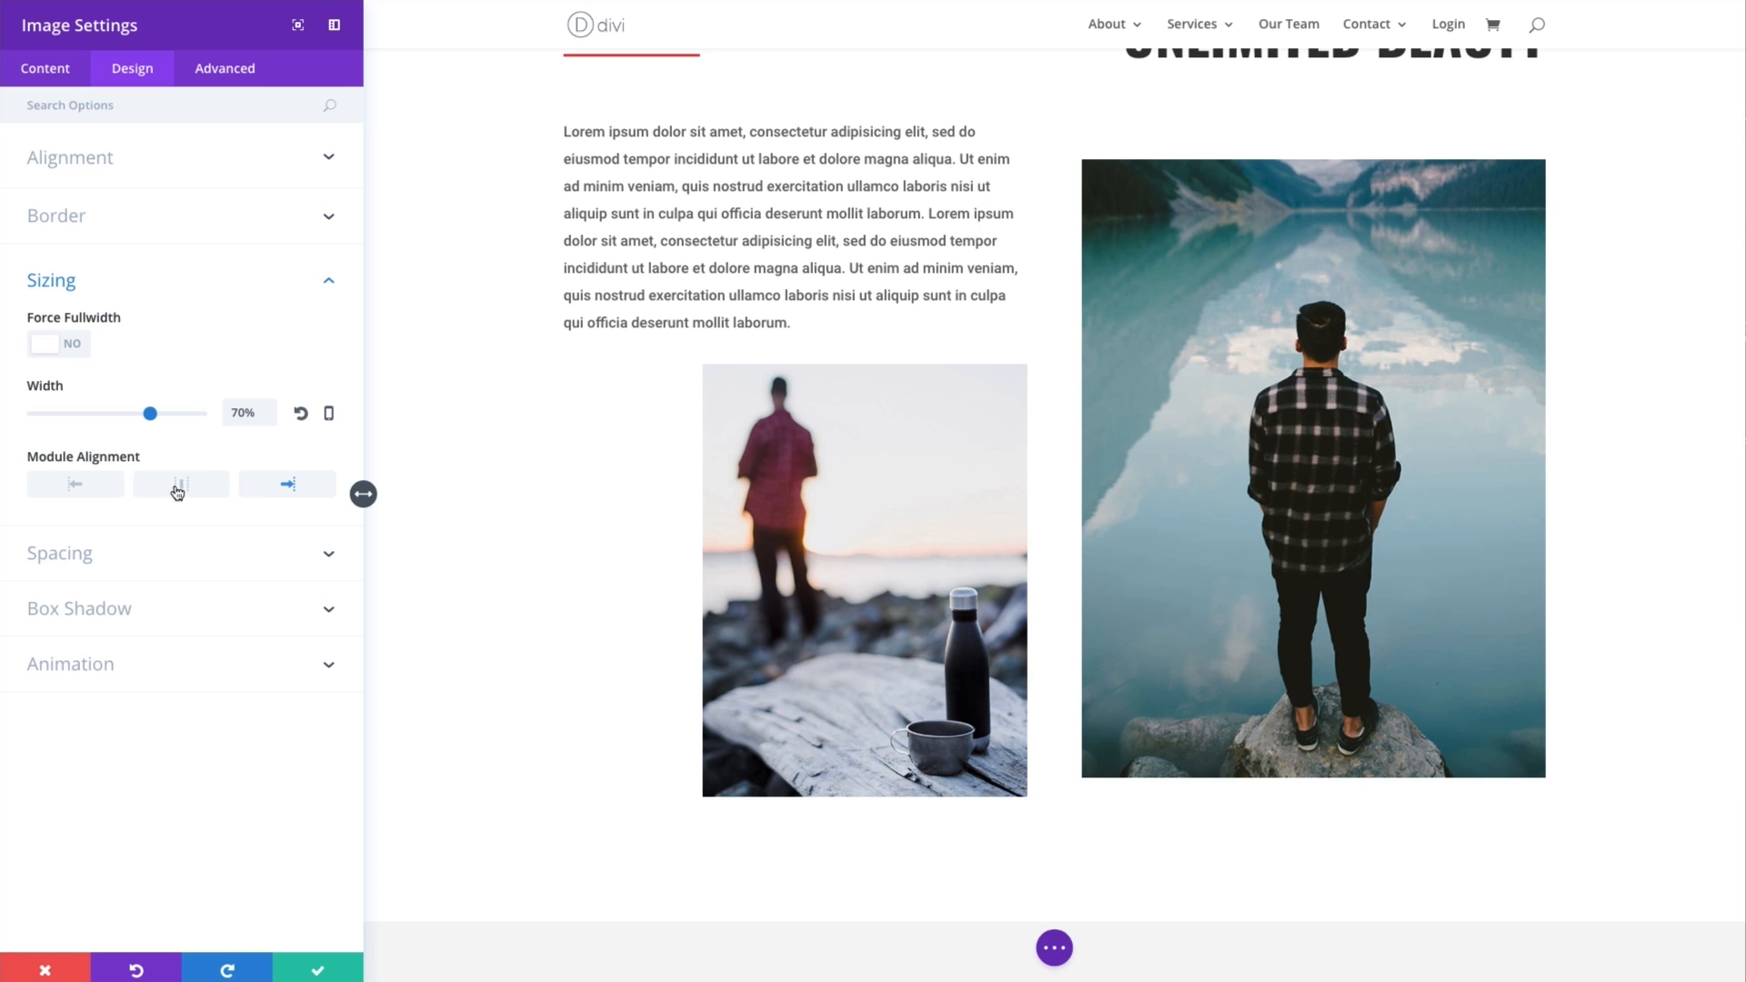
click(178, 492)
click(81, 486)
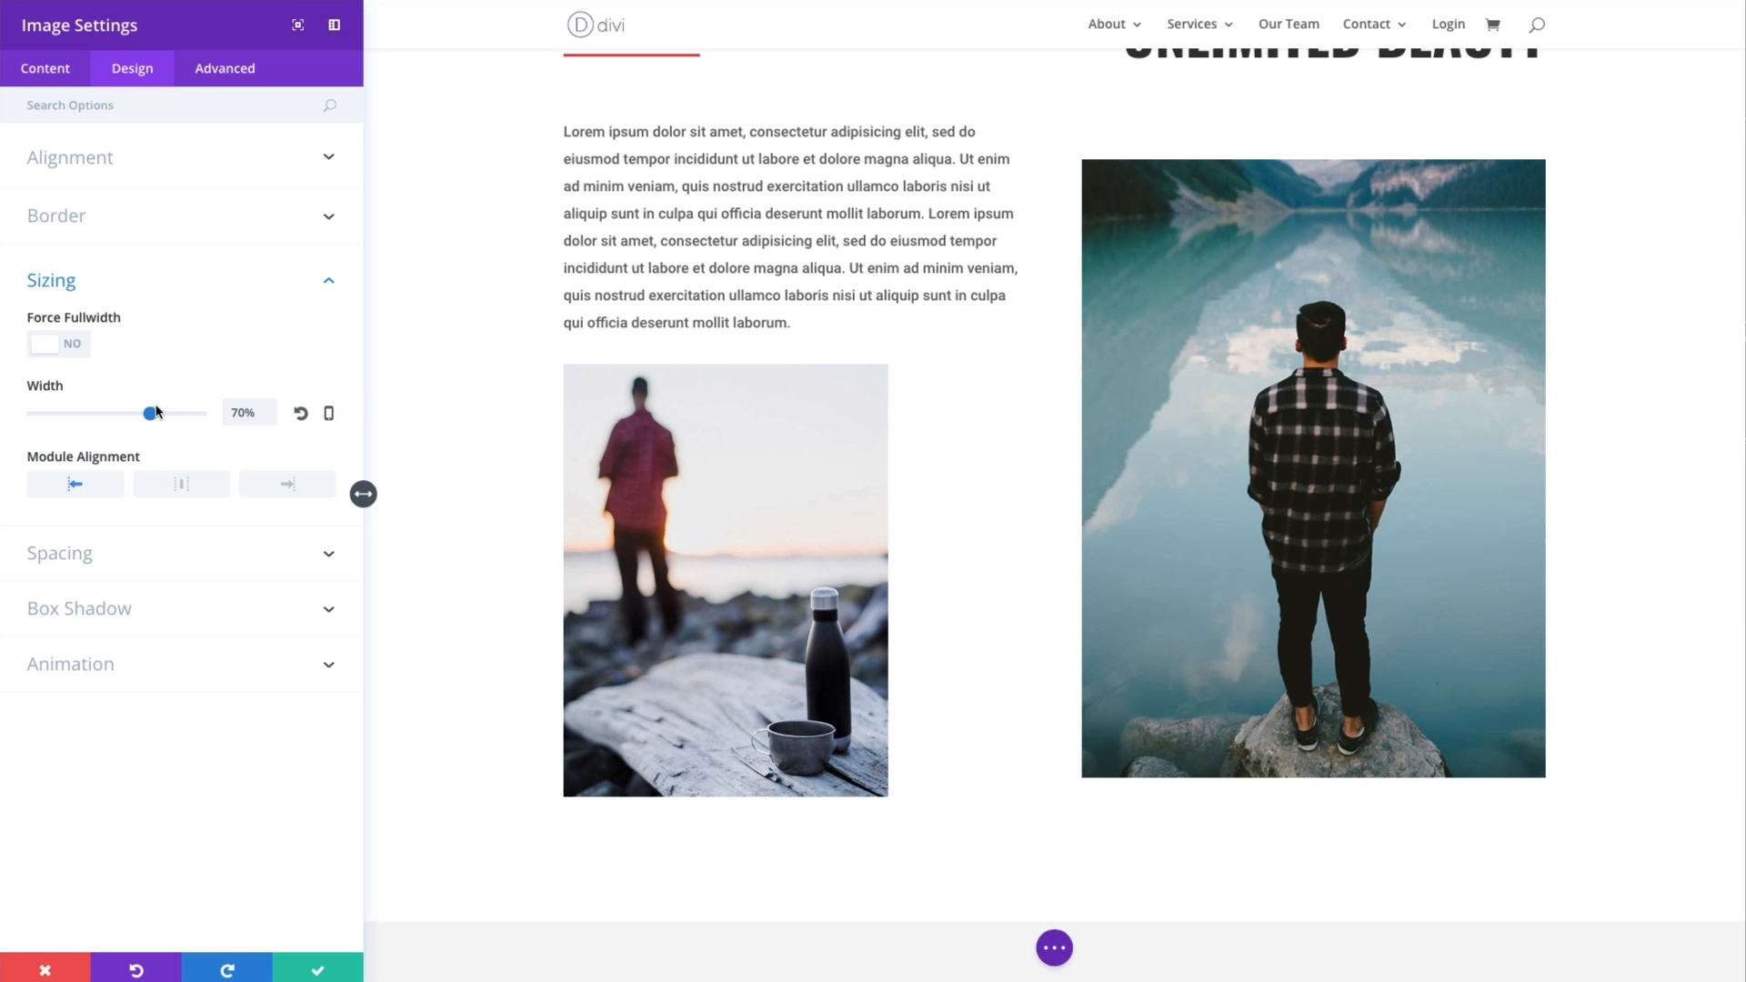
- Turn on Force Fullwidth for the image and open its Spacing settings
click(77, 350)
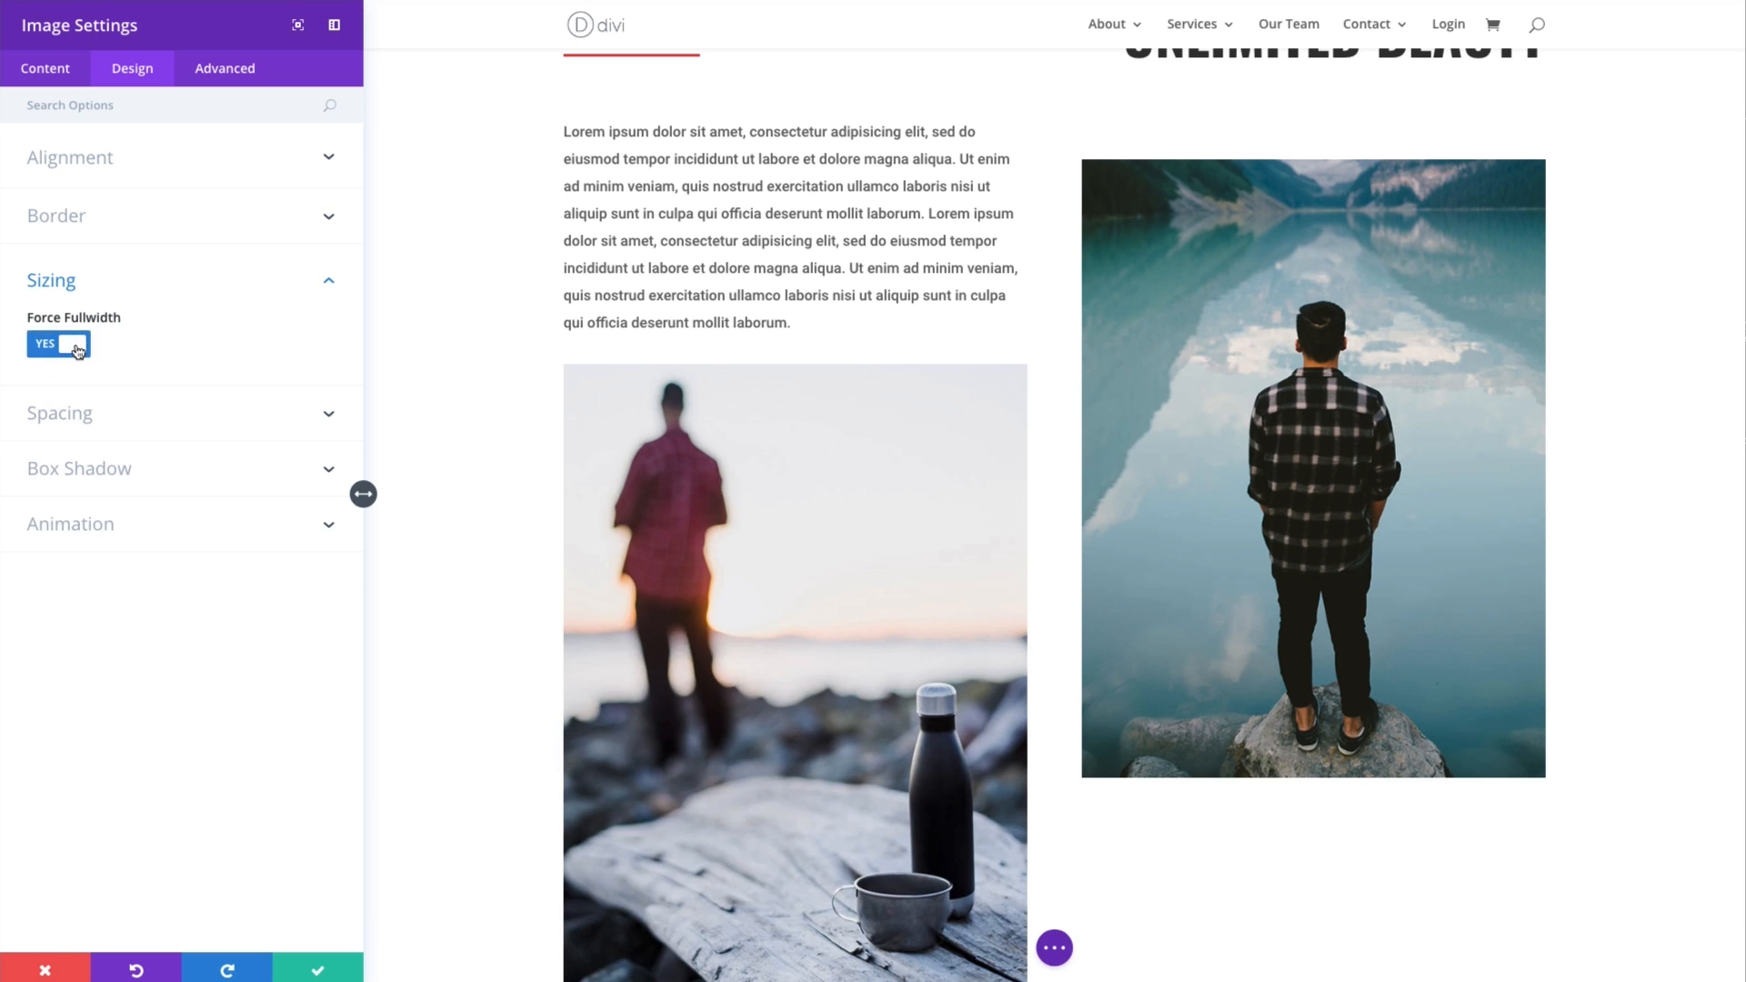
click(183, 423)
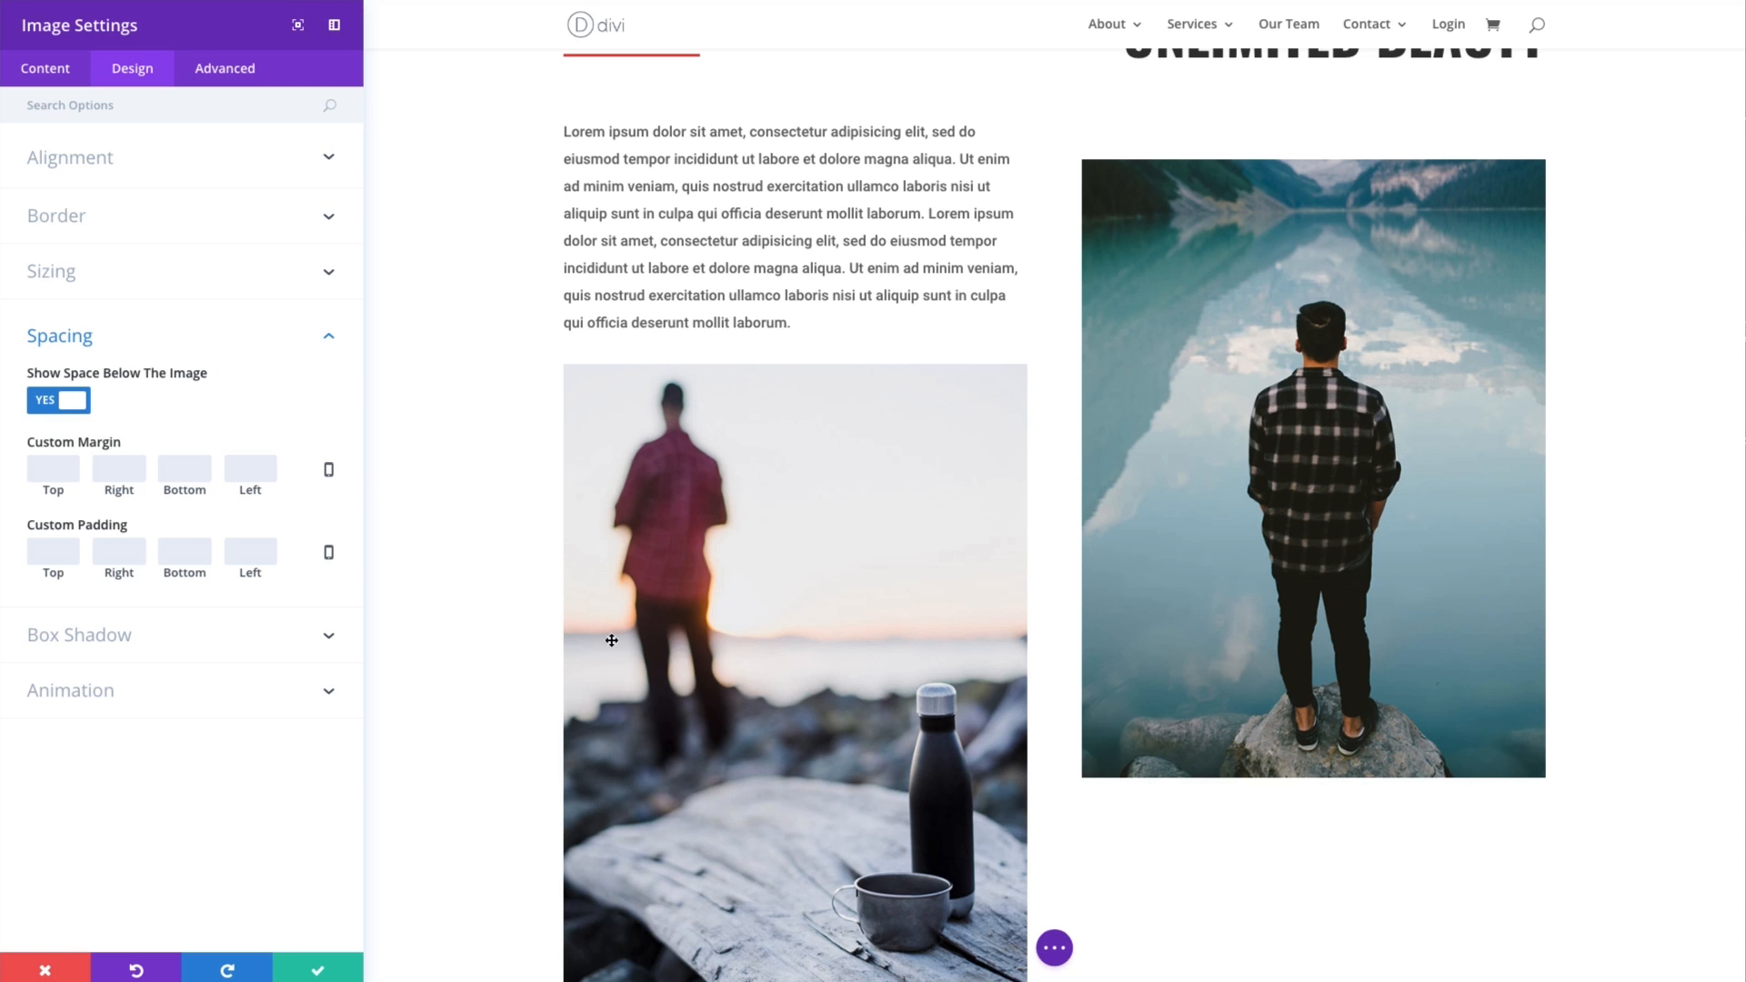
- Try several box shadow presets on the image, including the bottom, inner and top-left edge shadows
click(181, 636)
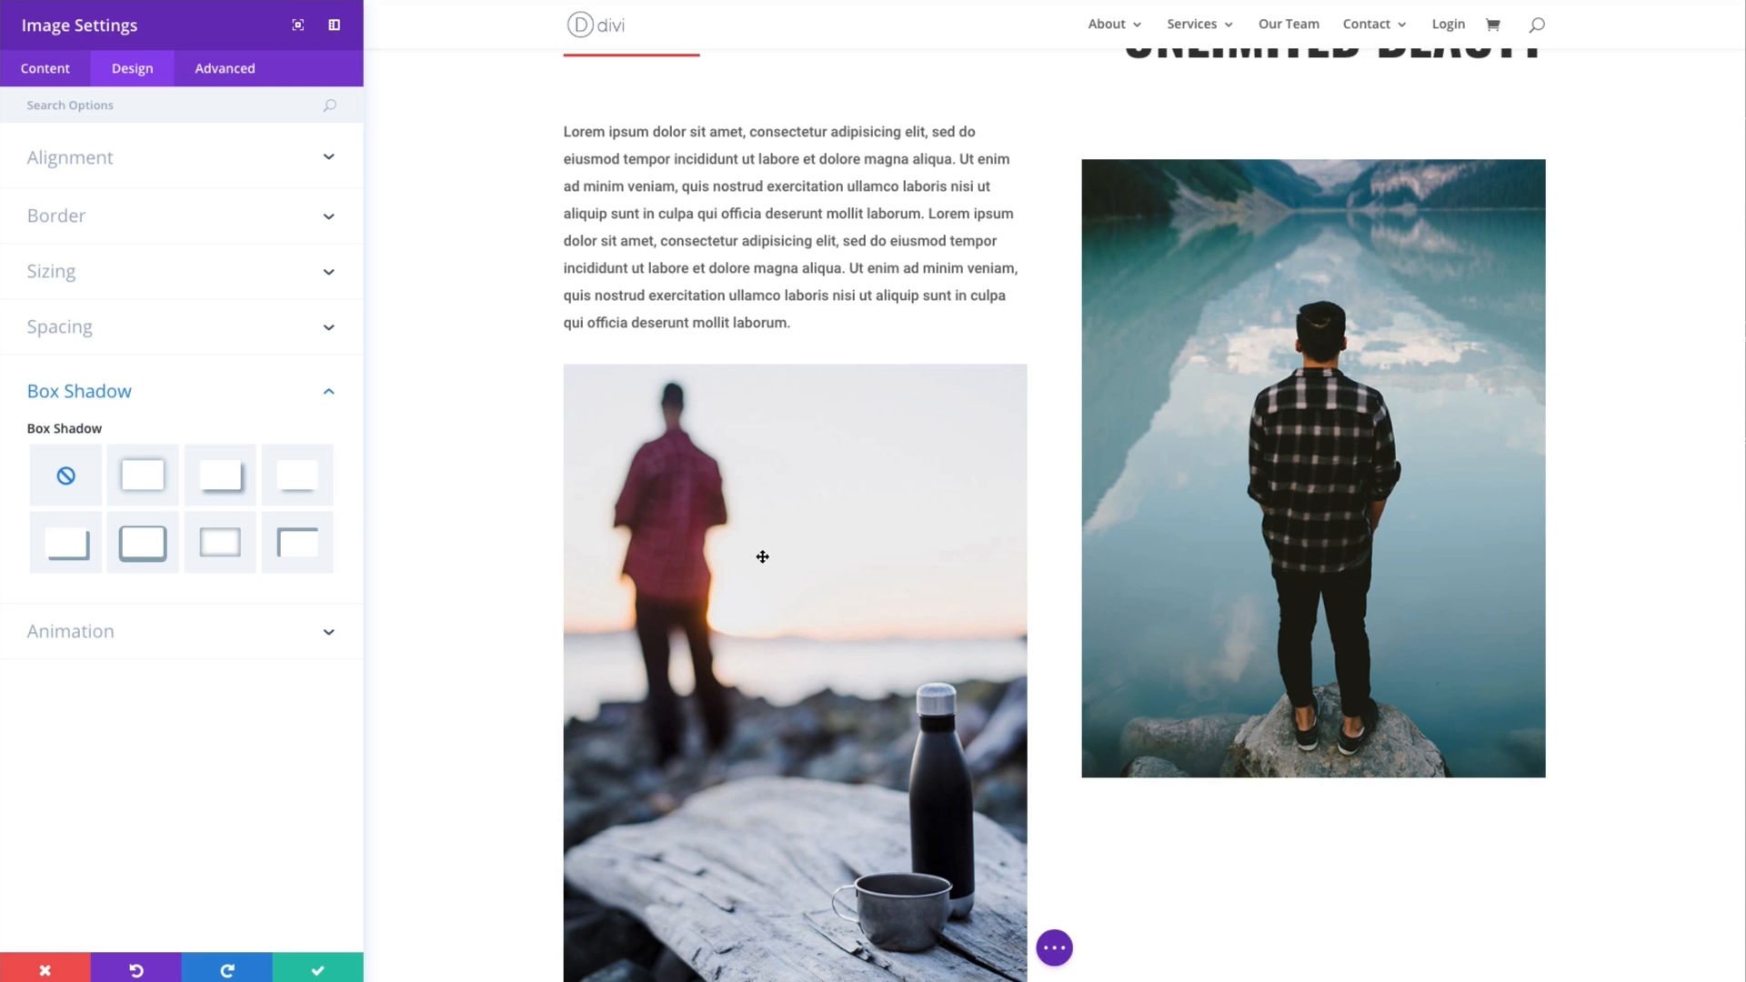
click(152, 482)
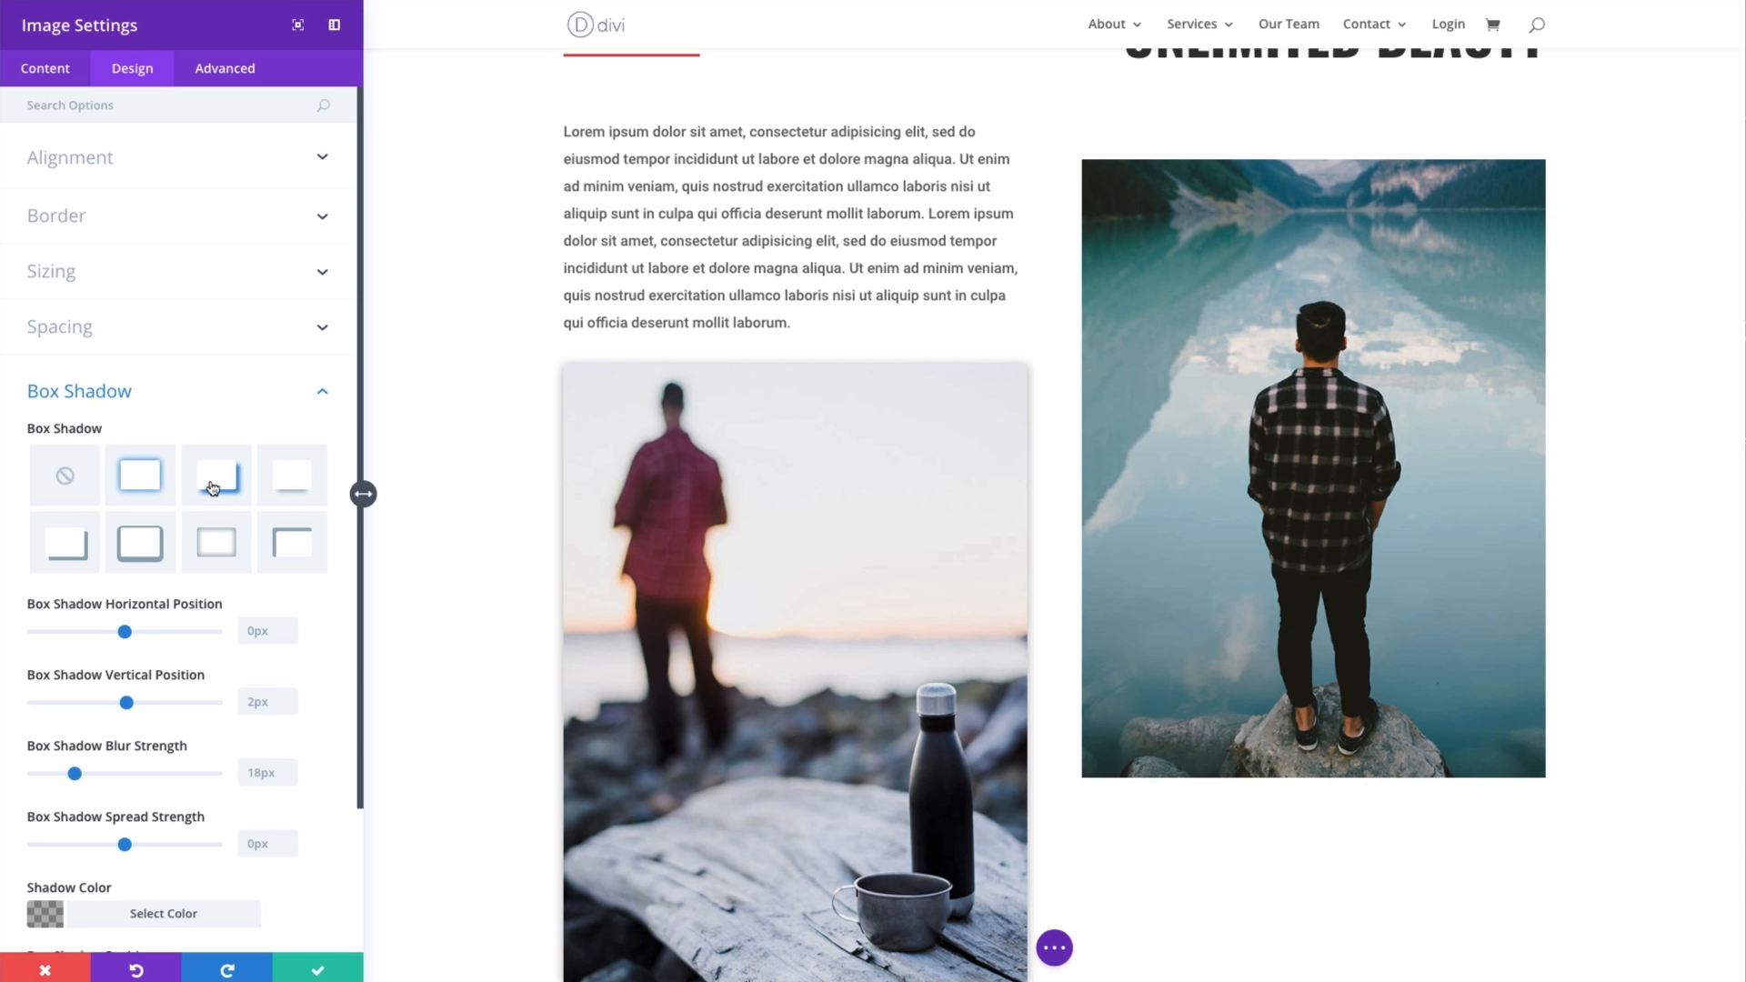
click(212, 489)
click(303, 478)
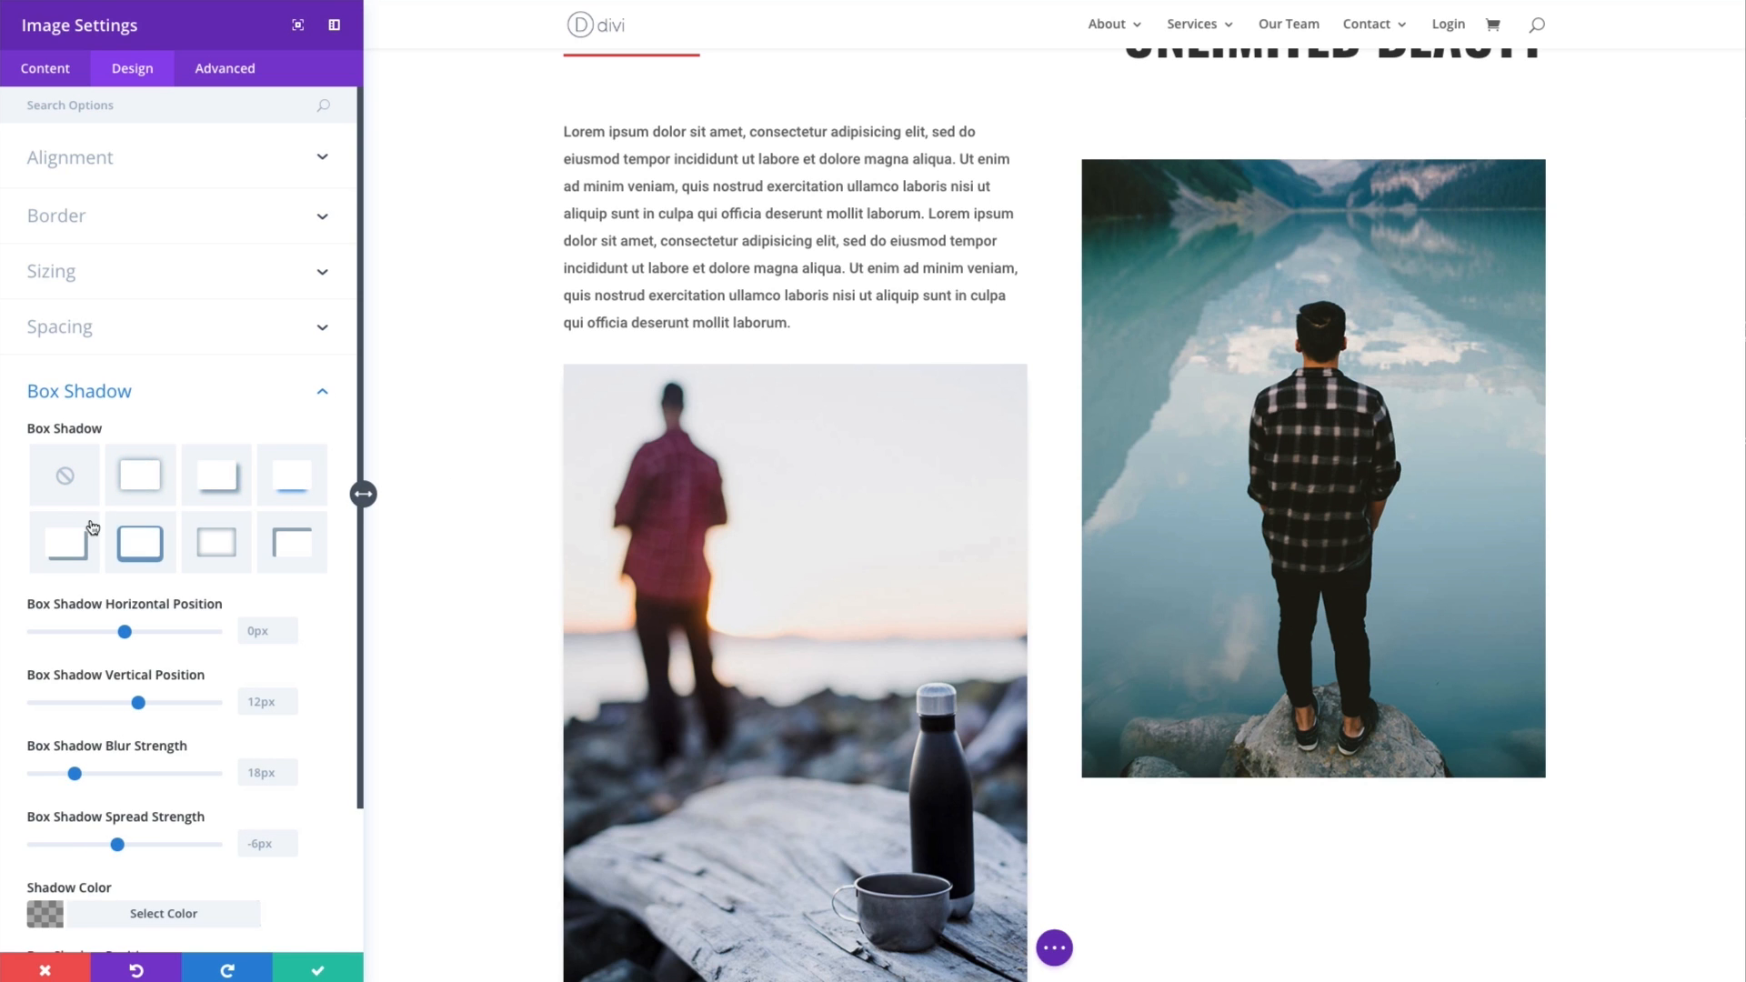
click(223, 548)
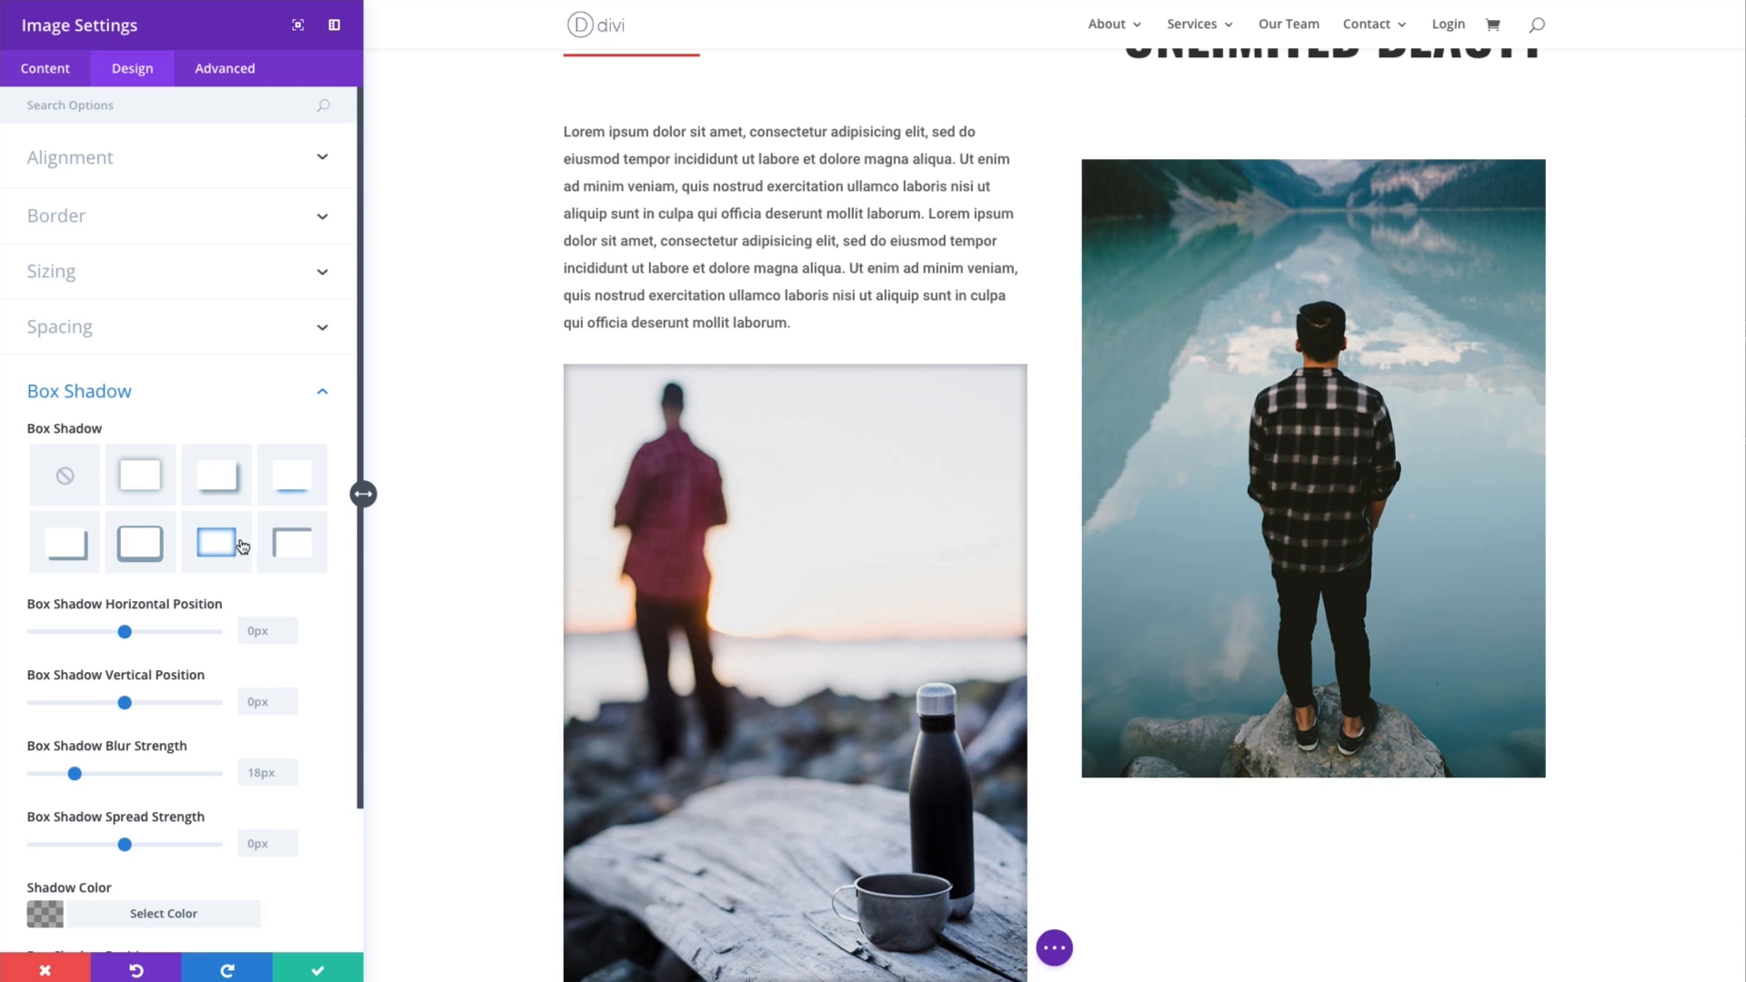
click(284, 550)
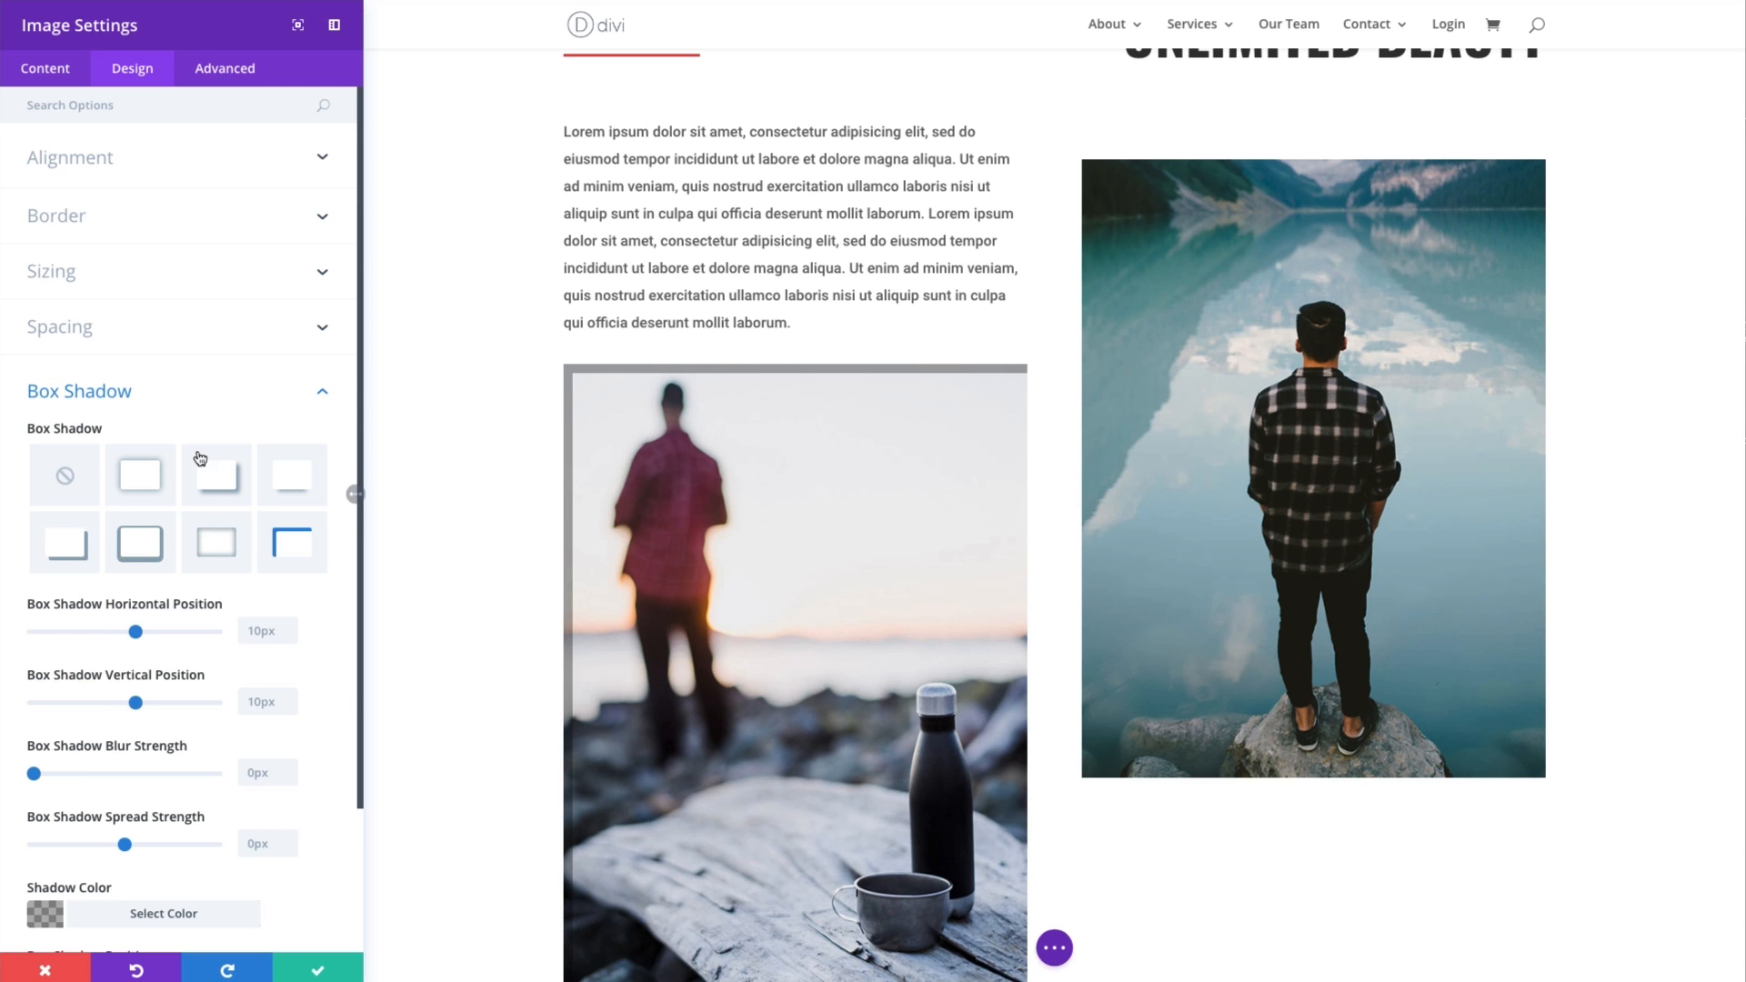
- Try the soft outer box shadow, review its position, blur, spread and color options, and remove it from the image
click(138, 473)
scroll(711, 504, down, 3)
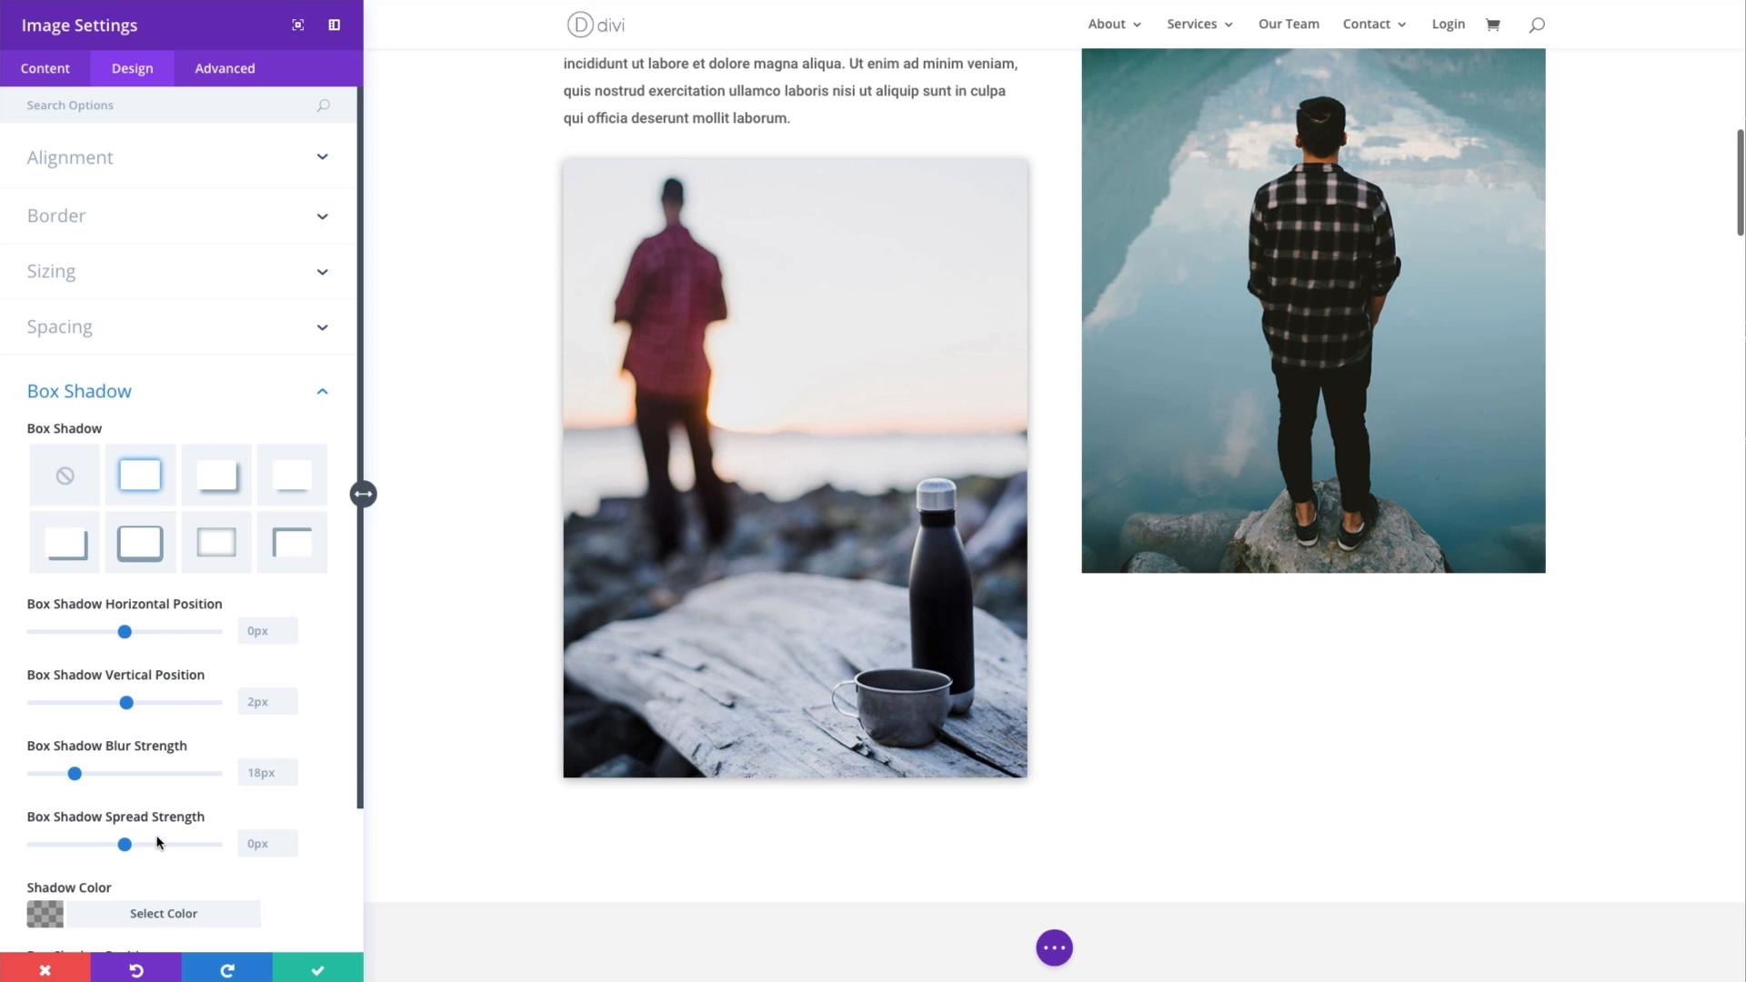
scroll(170, 805, down, 2)
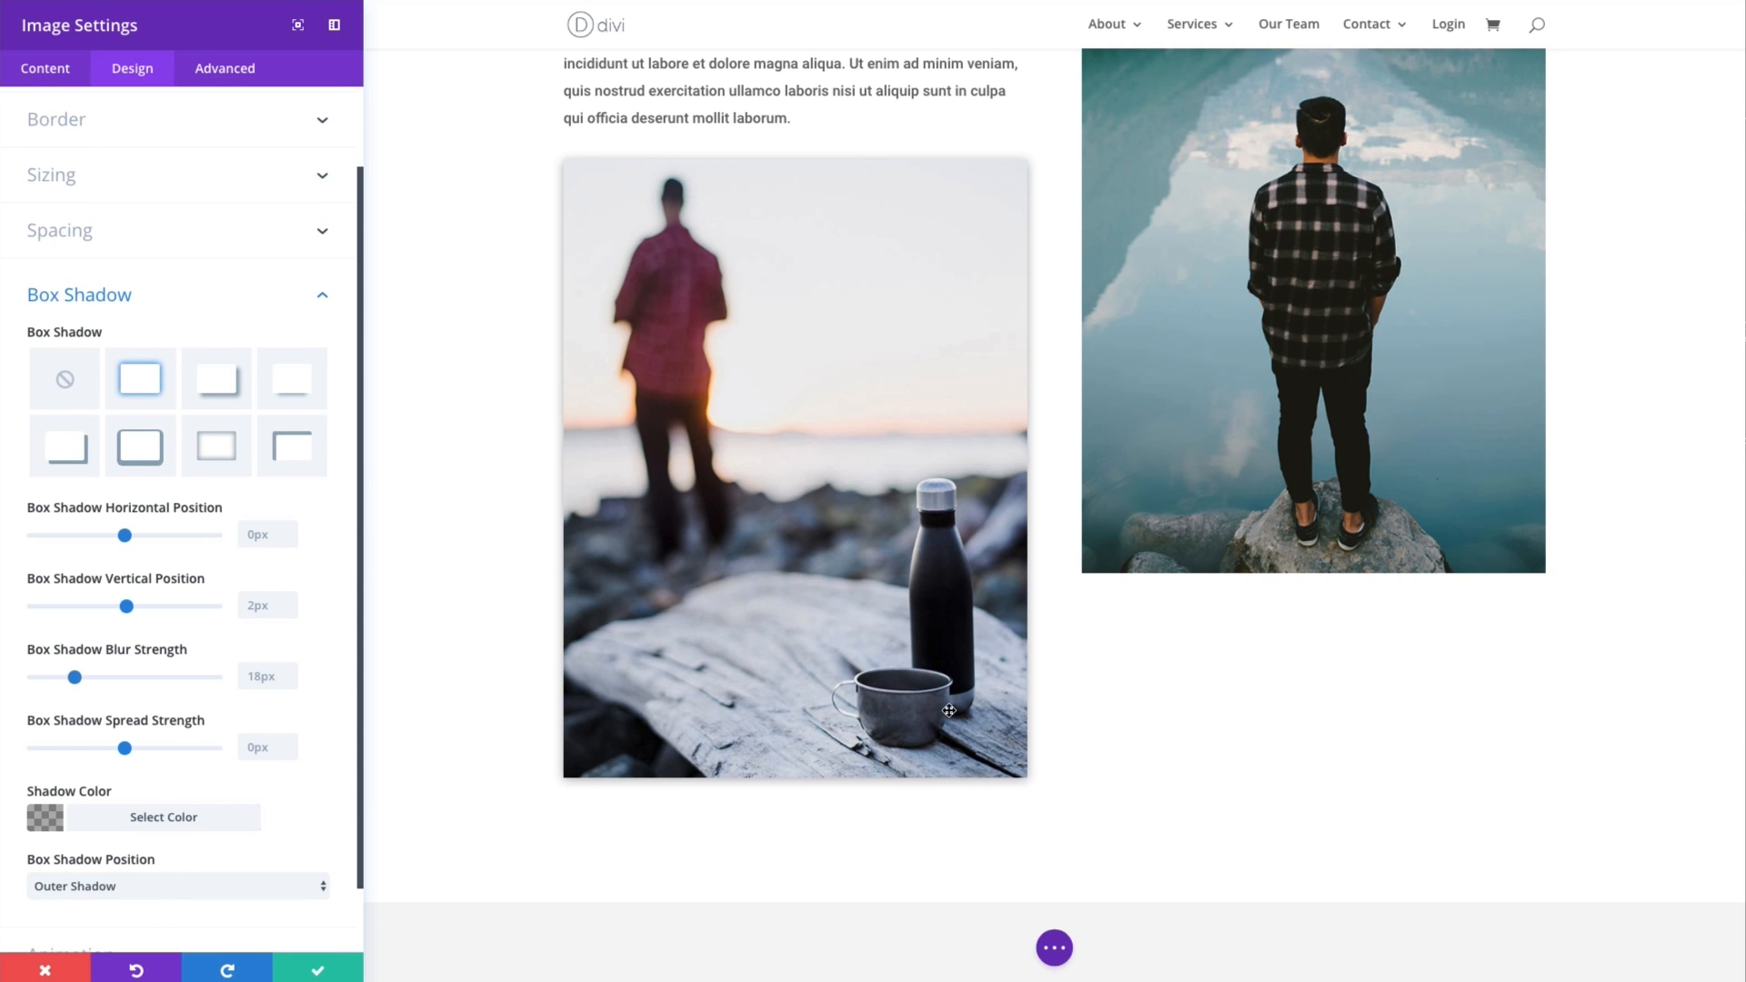
scroll(218, 684, down, 1)
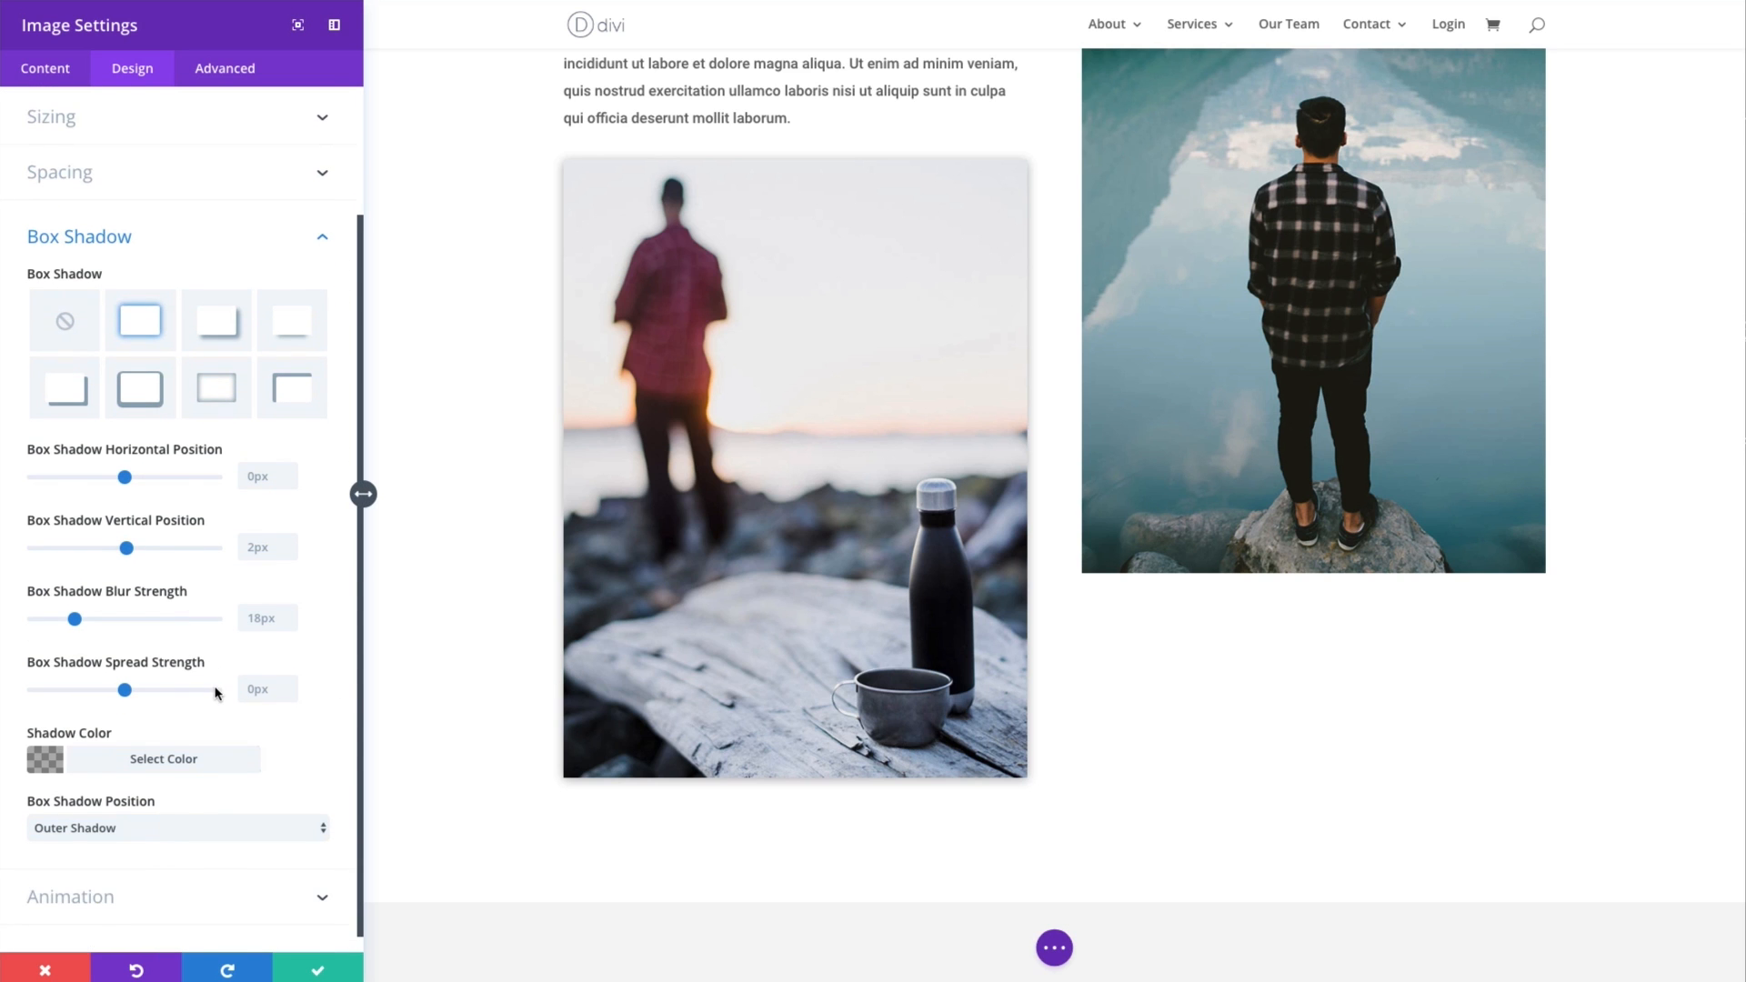
scroll(218, 686, up, 2)
scroll(215, 693, up, 1)
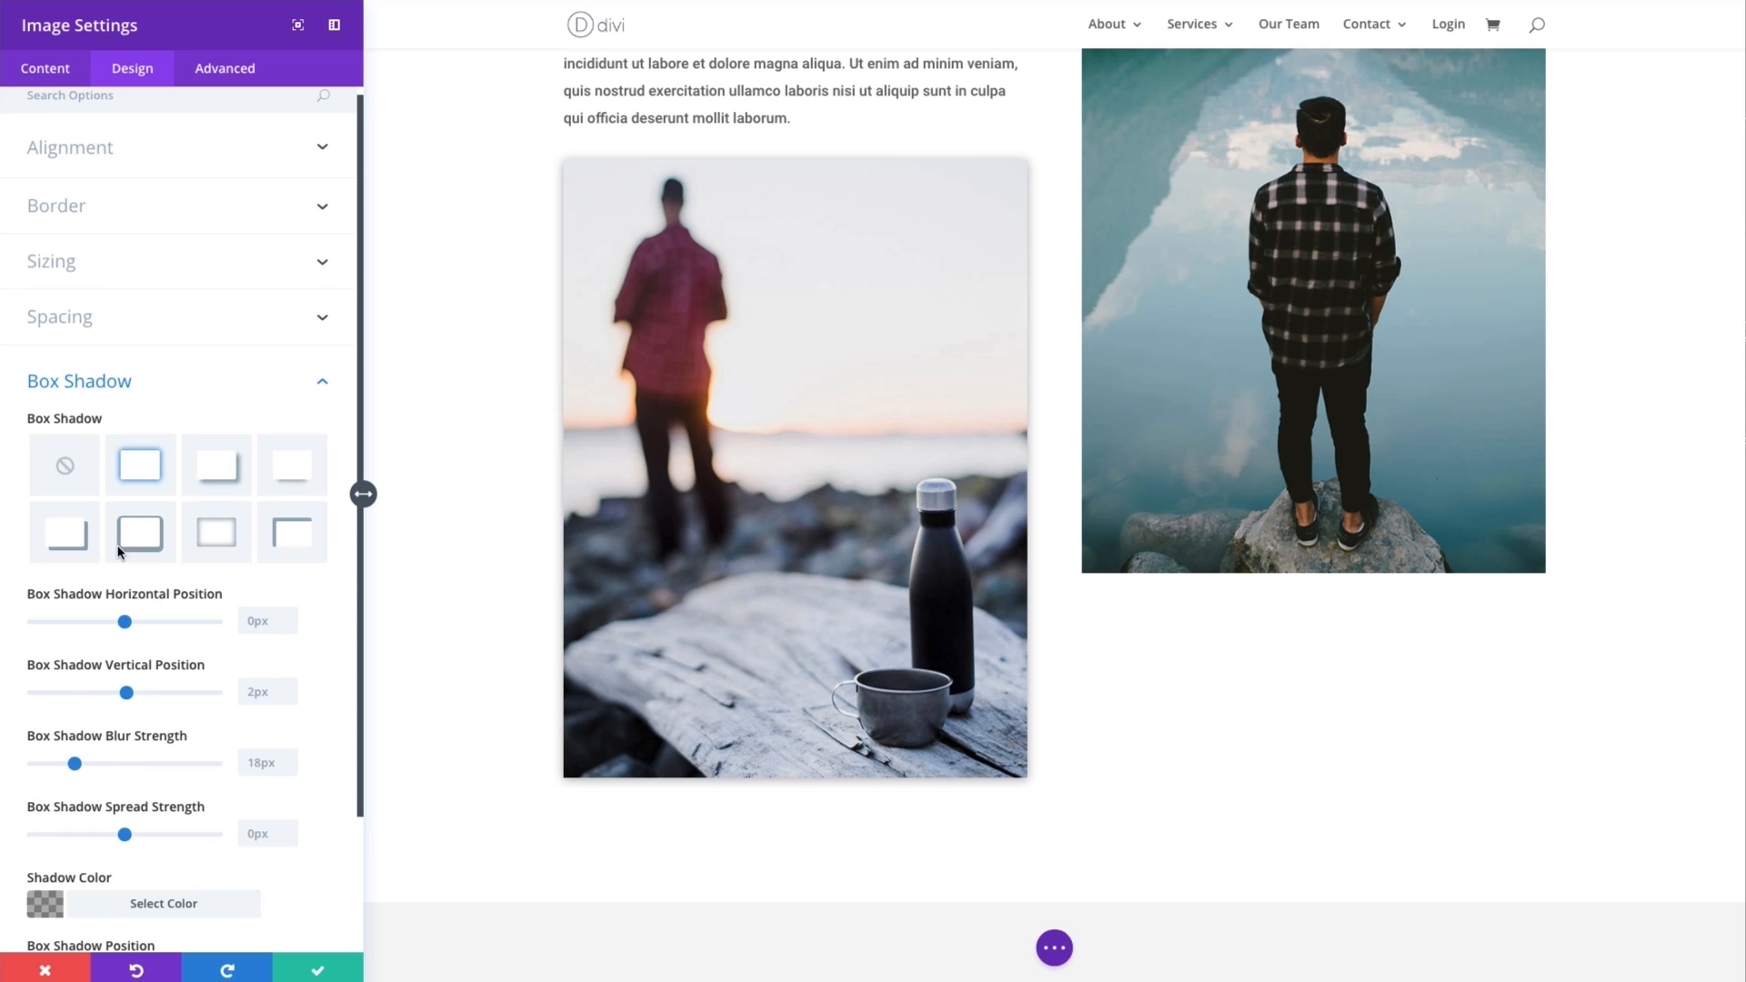
click(64, 468)
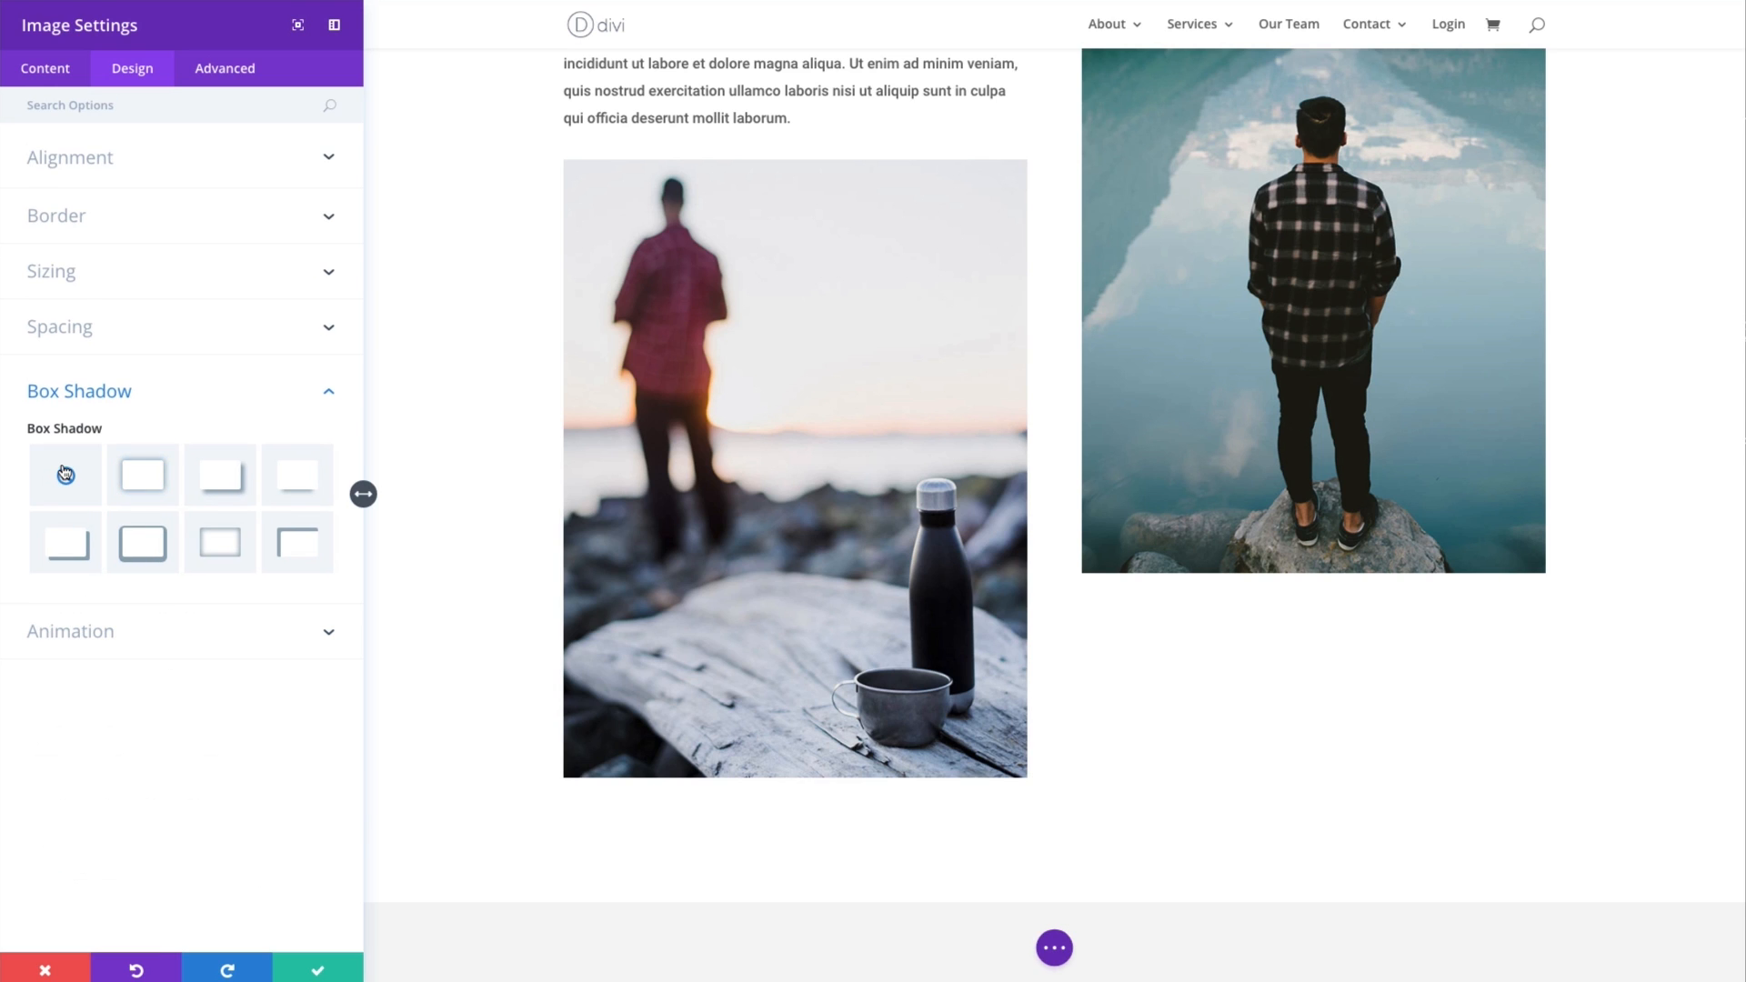
- Try the Fade, Slide, Bounce and Zoom animation styles on the image and restore None
click(139, 400)
click(178, 443)
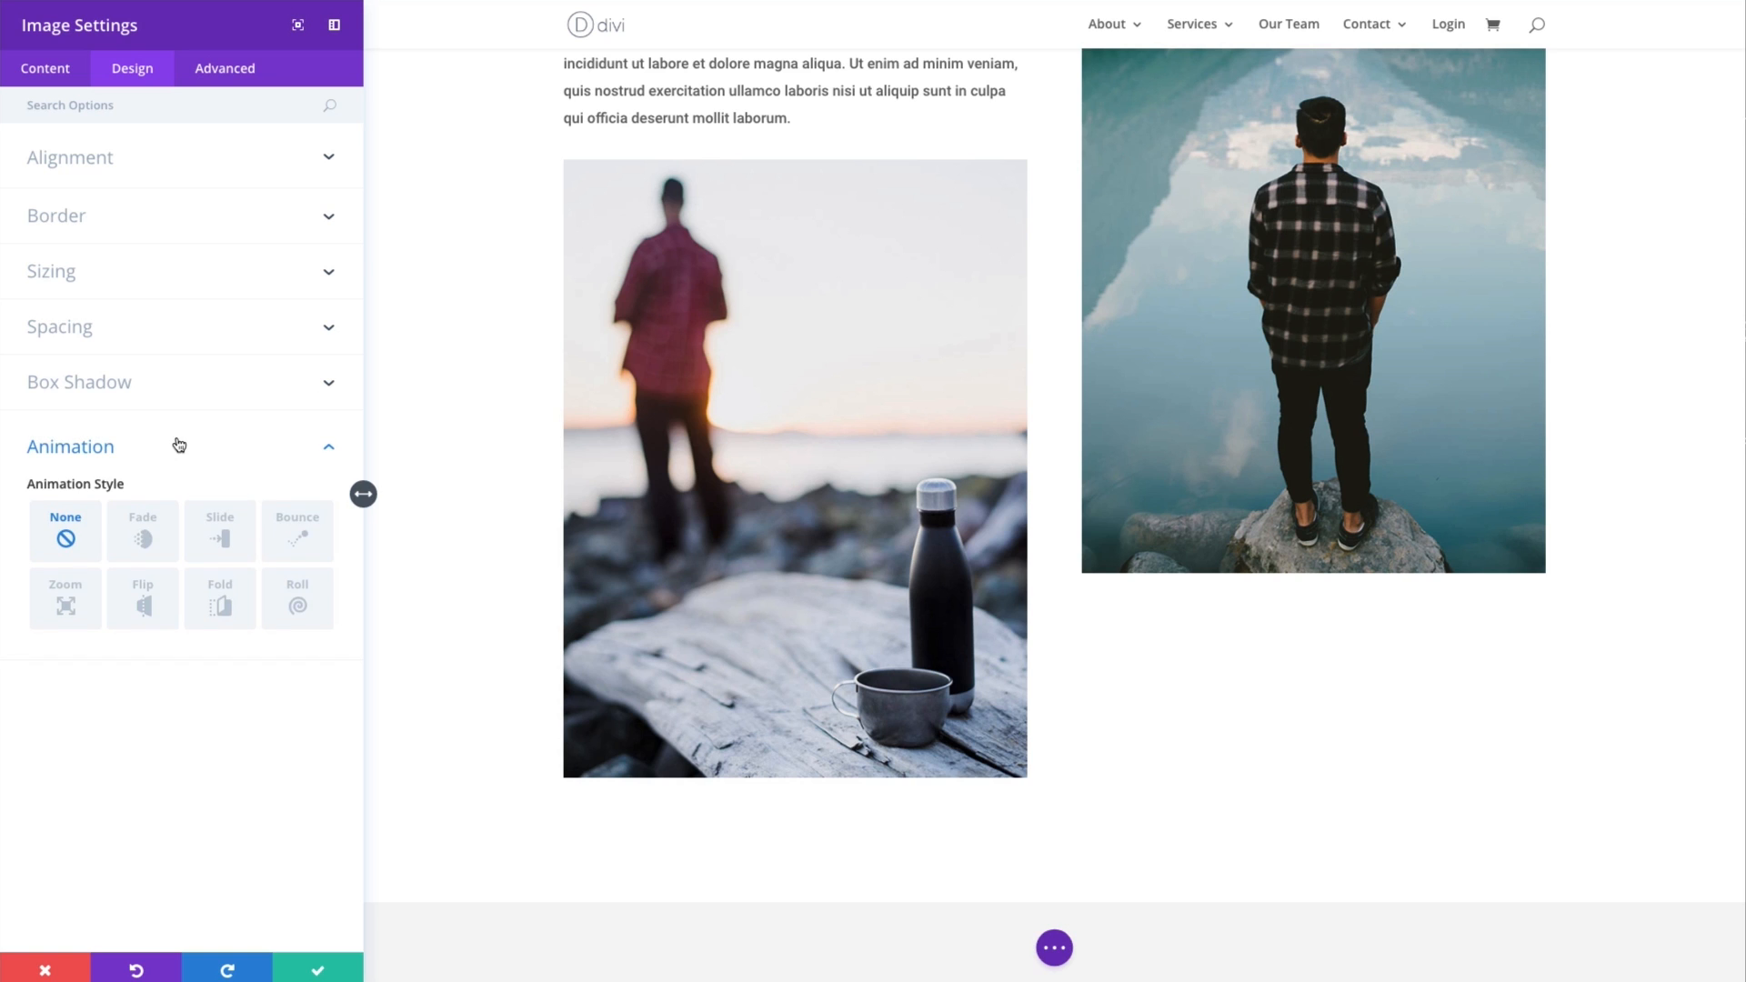
click(136, 541)
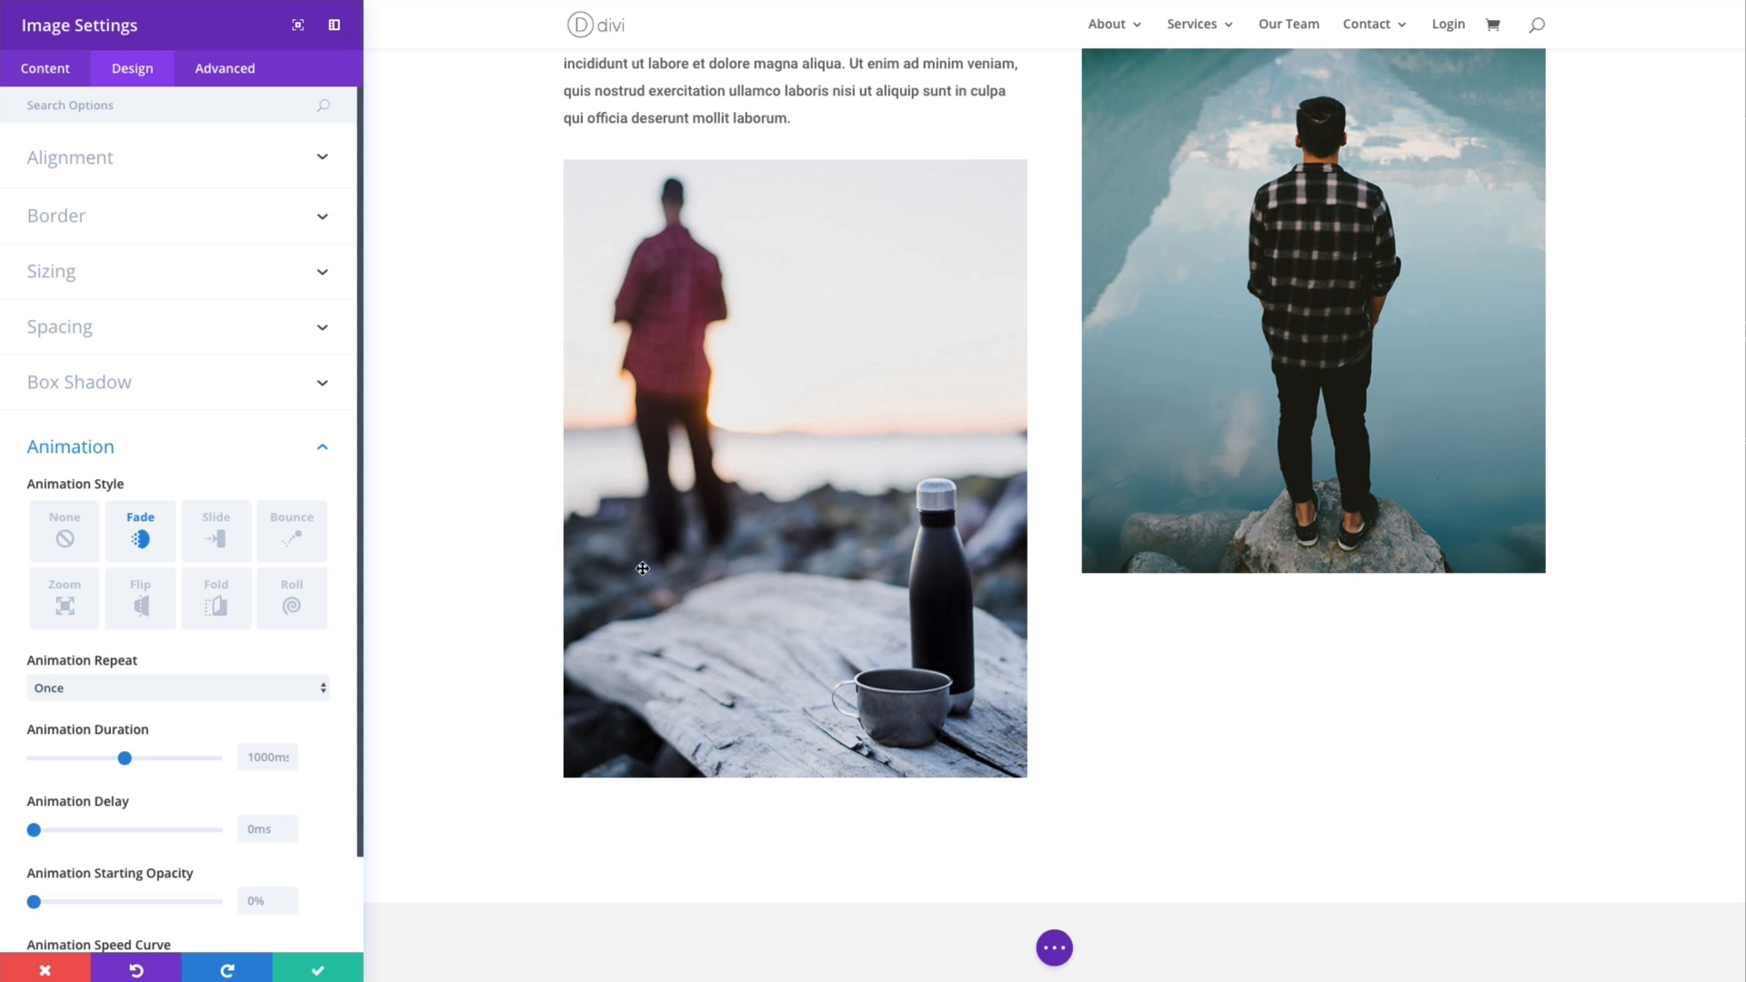
click(212, 543)
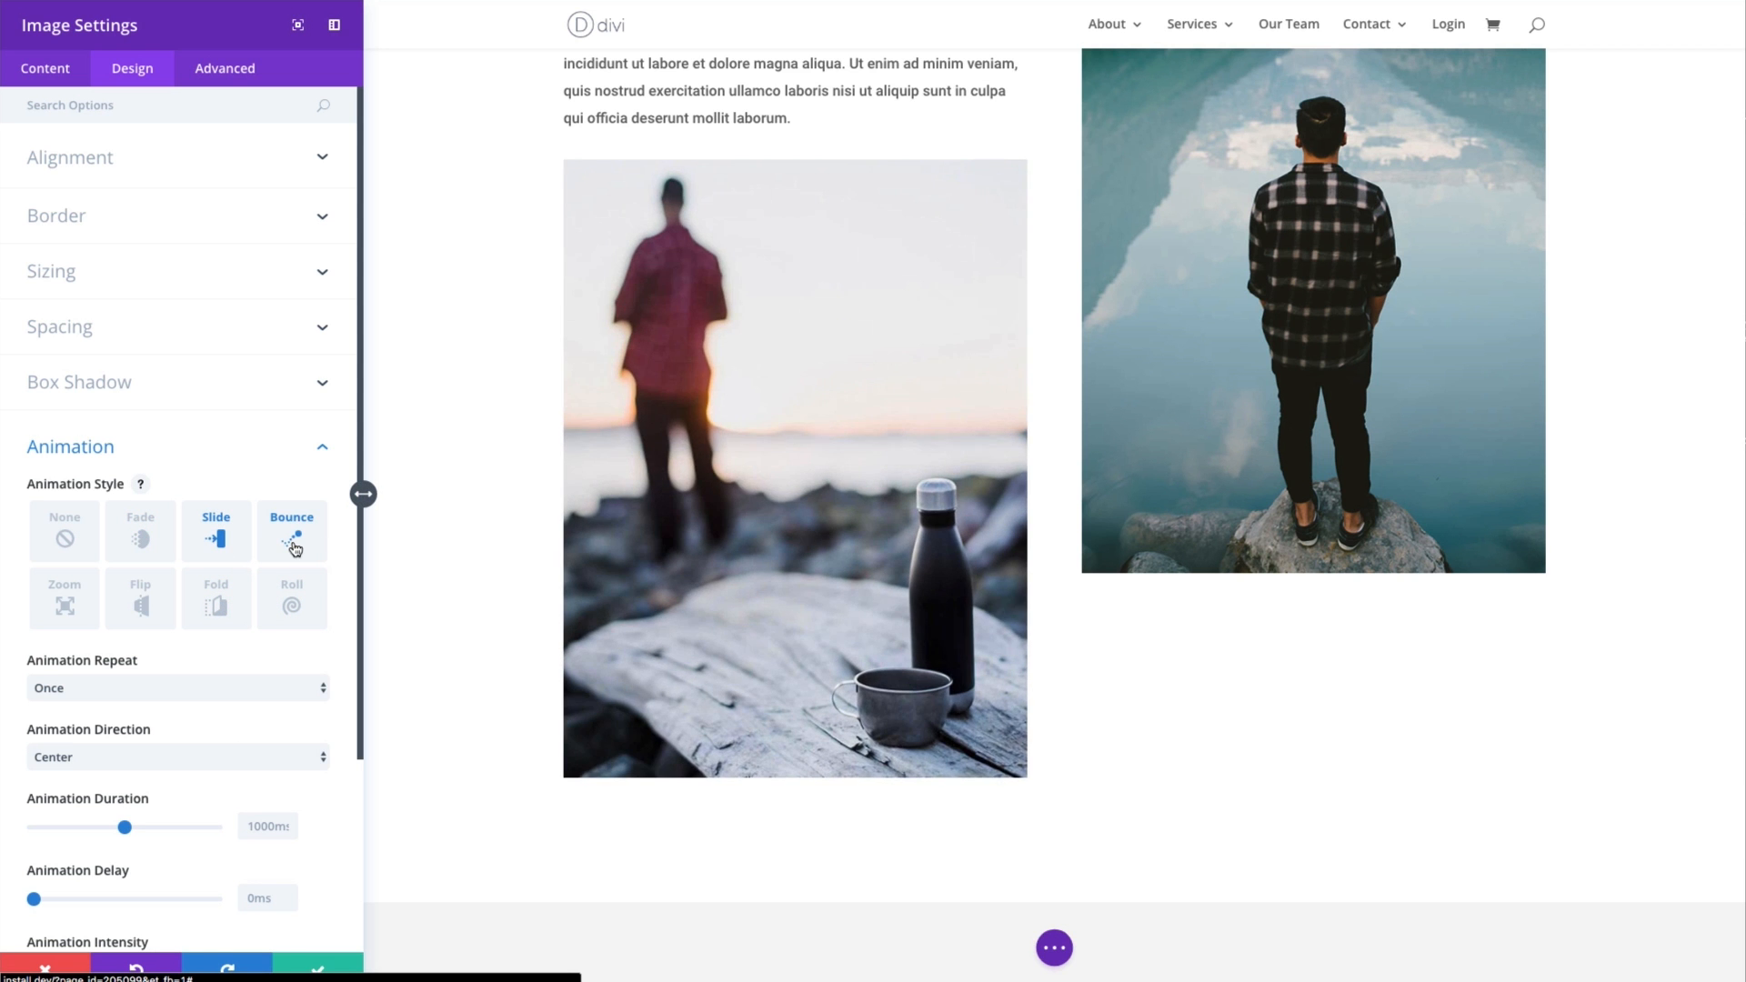
click(295, 545)
click(64, 600)
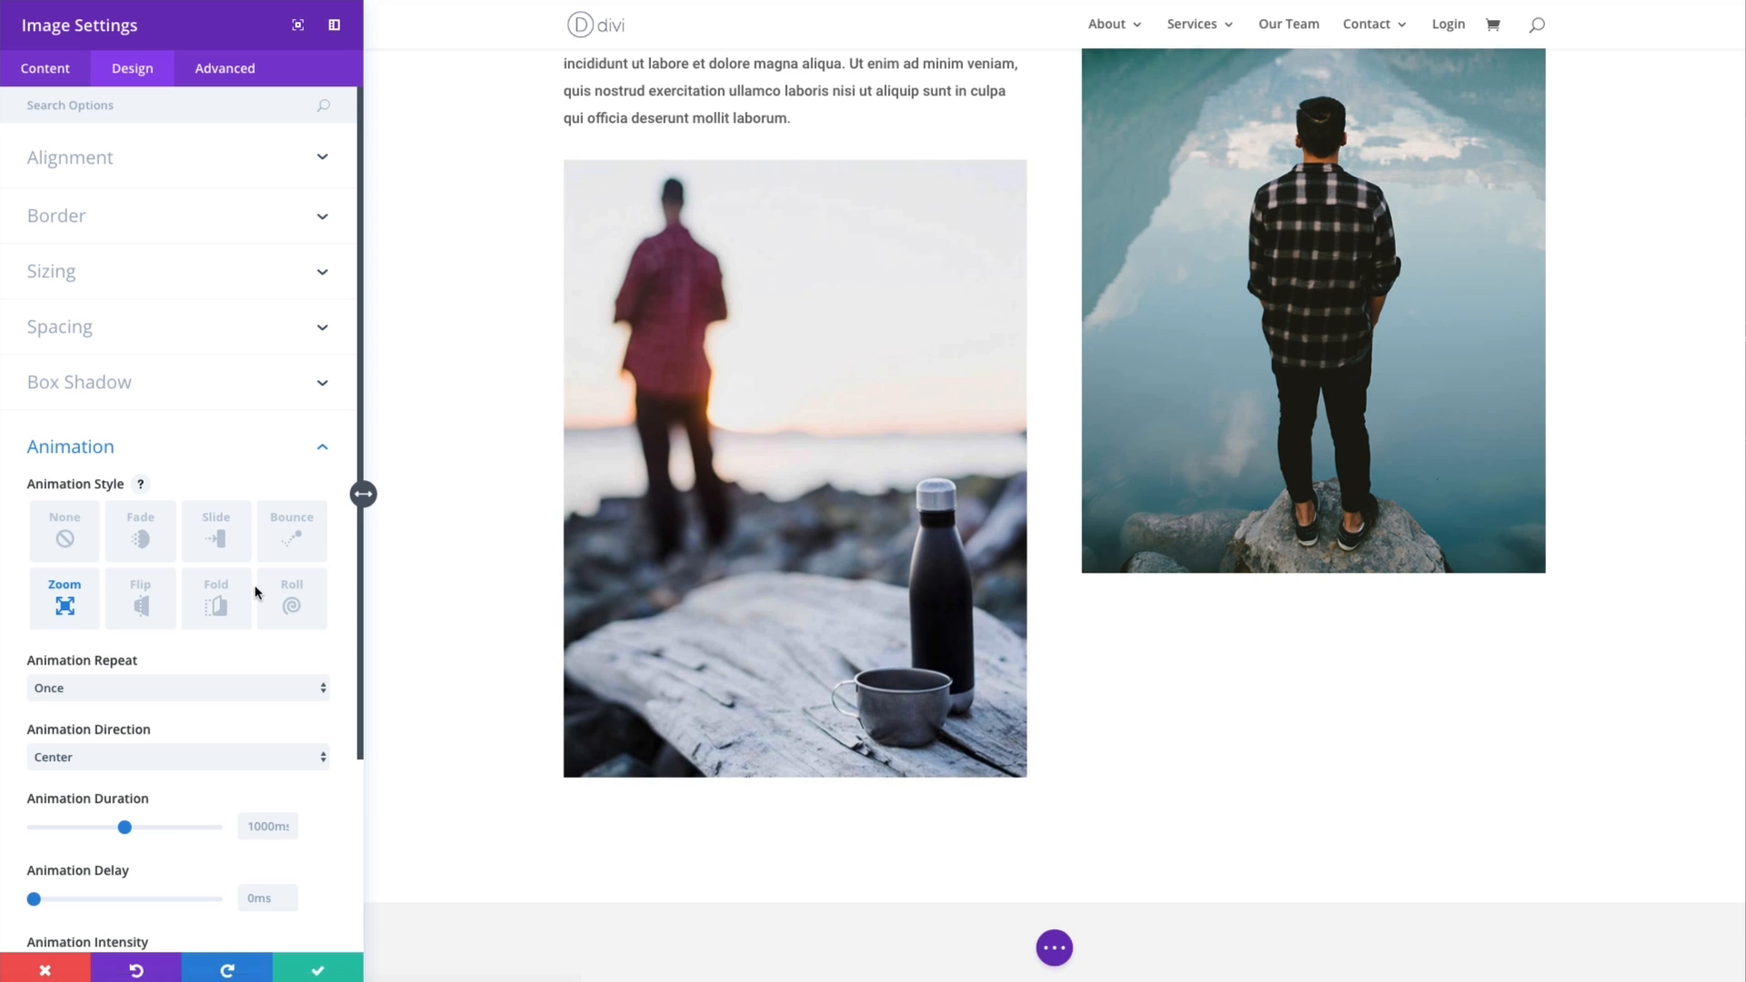
click(64, 540)
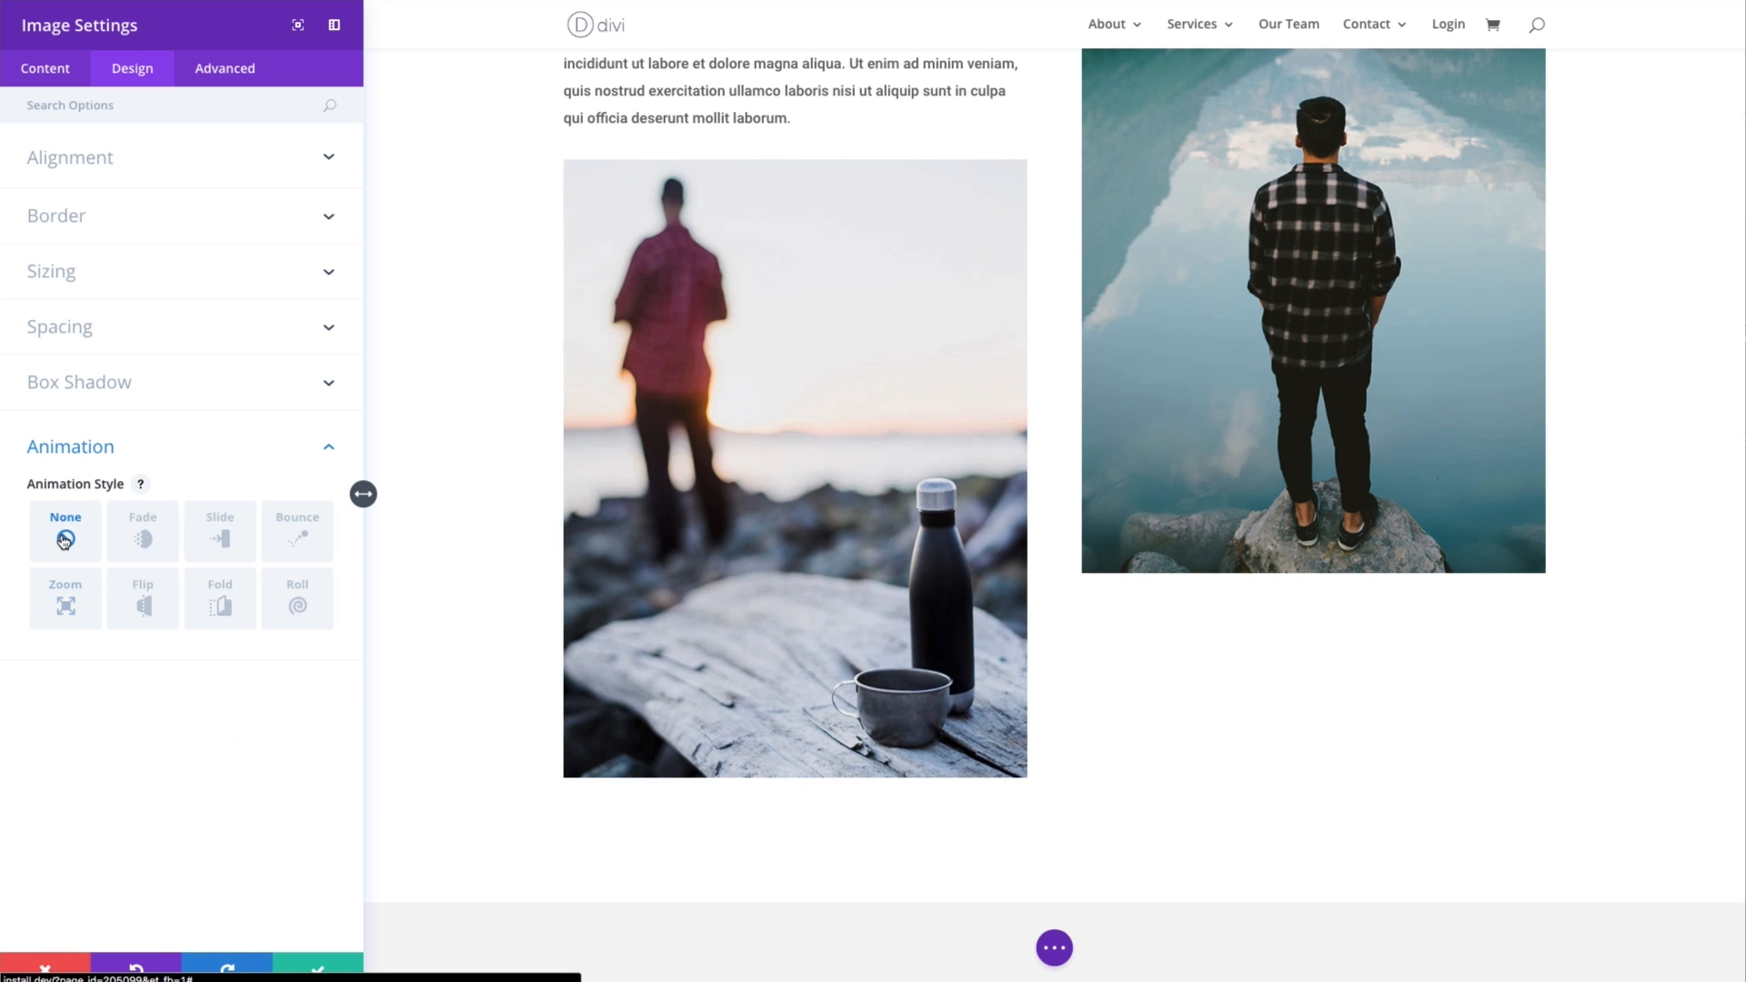
click(284, 456)
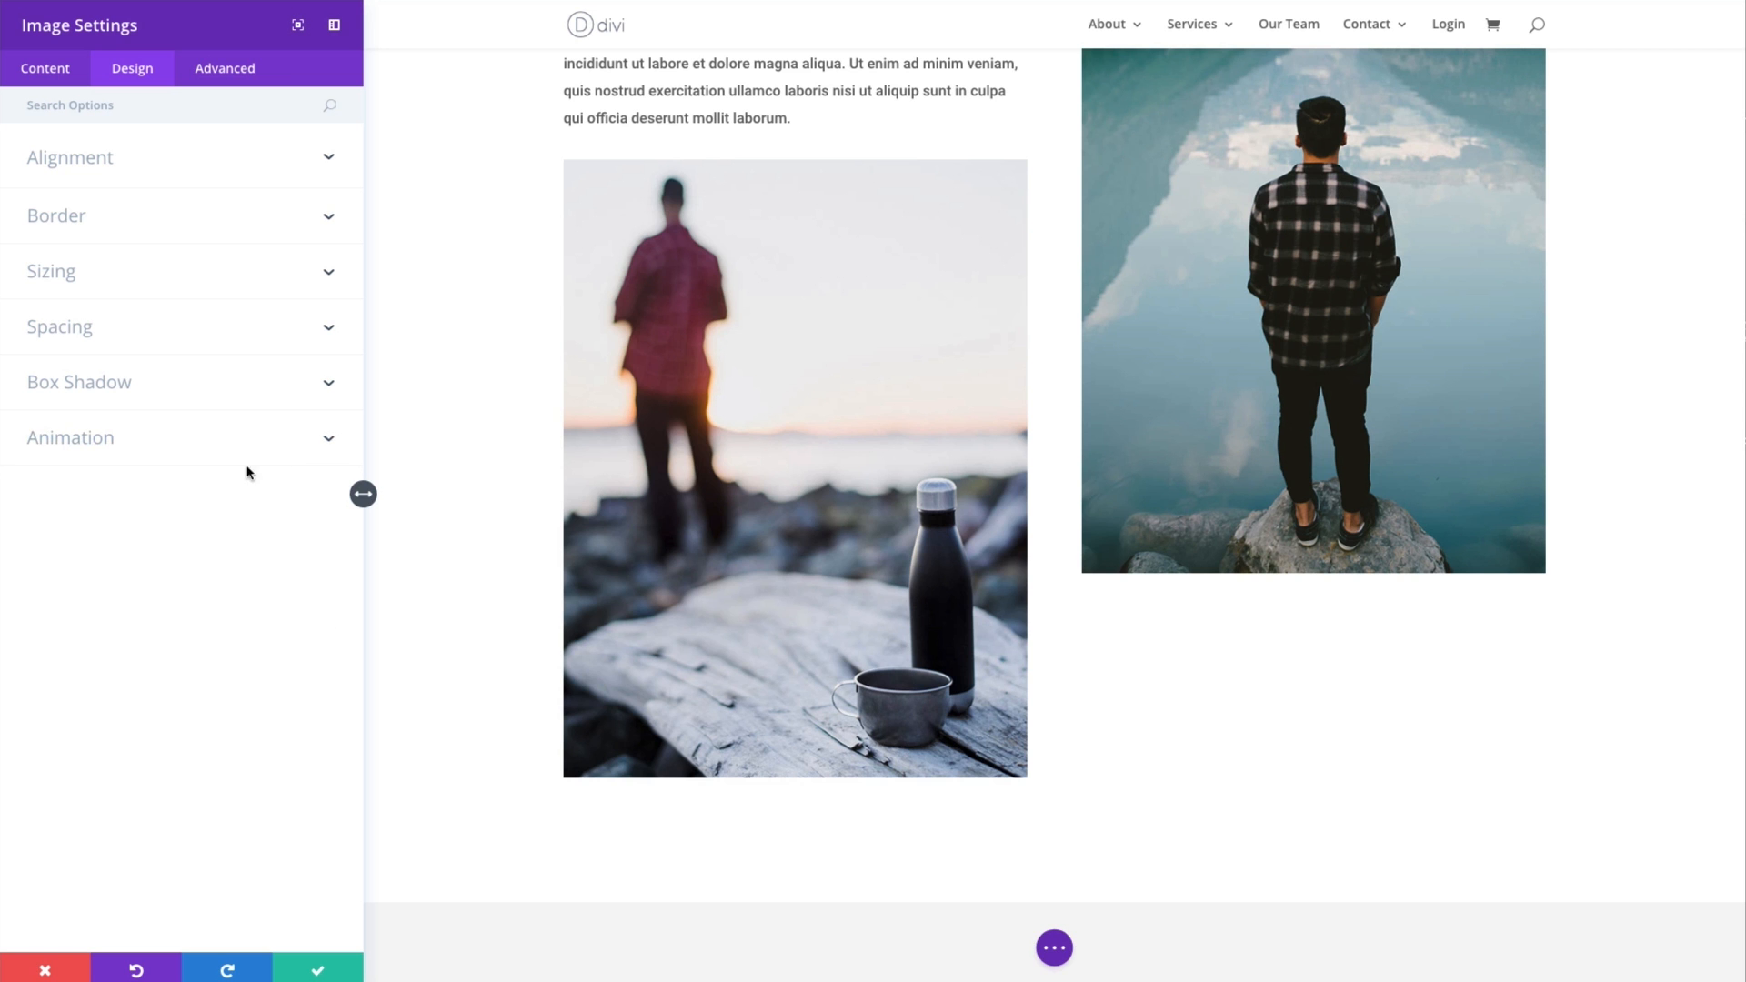
- Examine the image module's CSS ID and CSS Class fields in its advanced settings
click(224, 73)
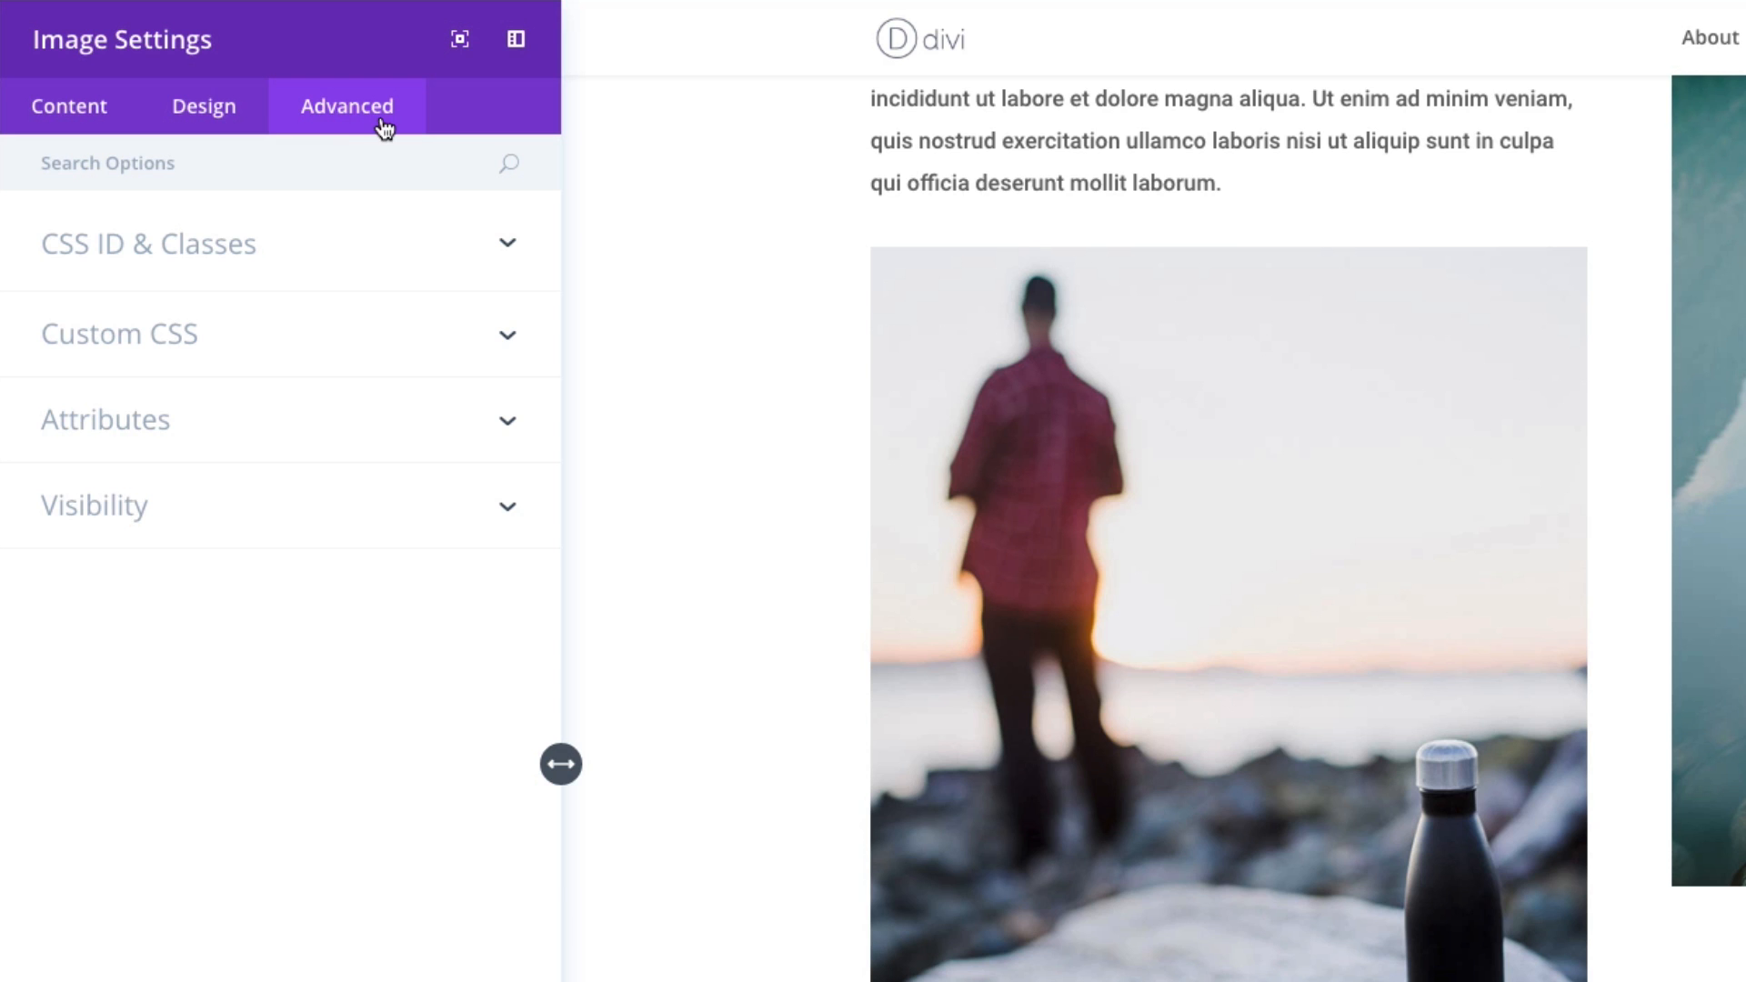
click(230, 247)
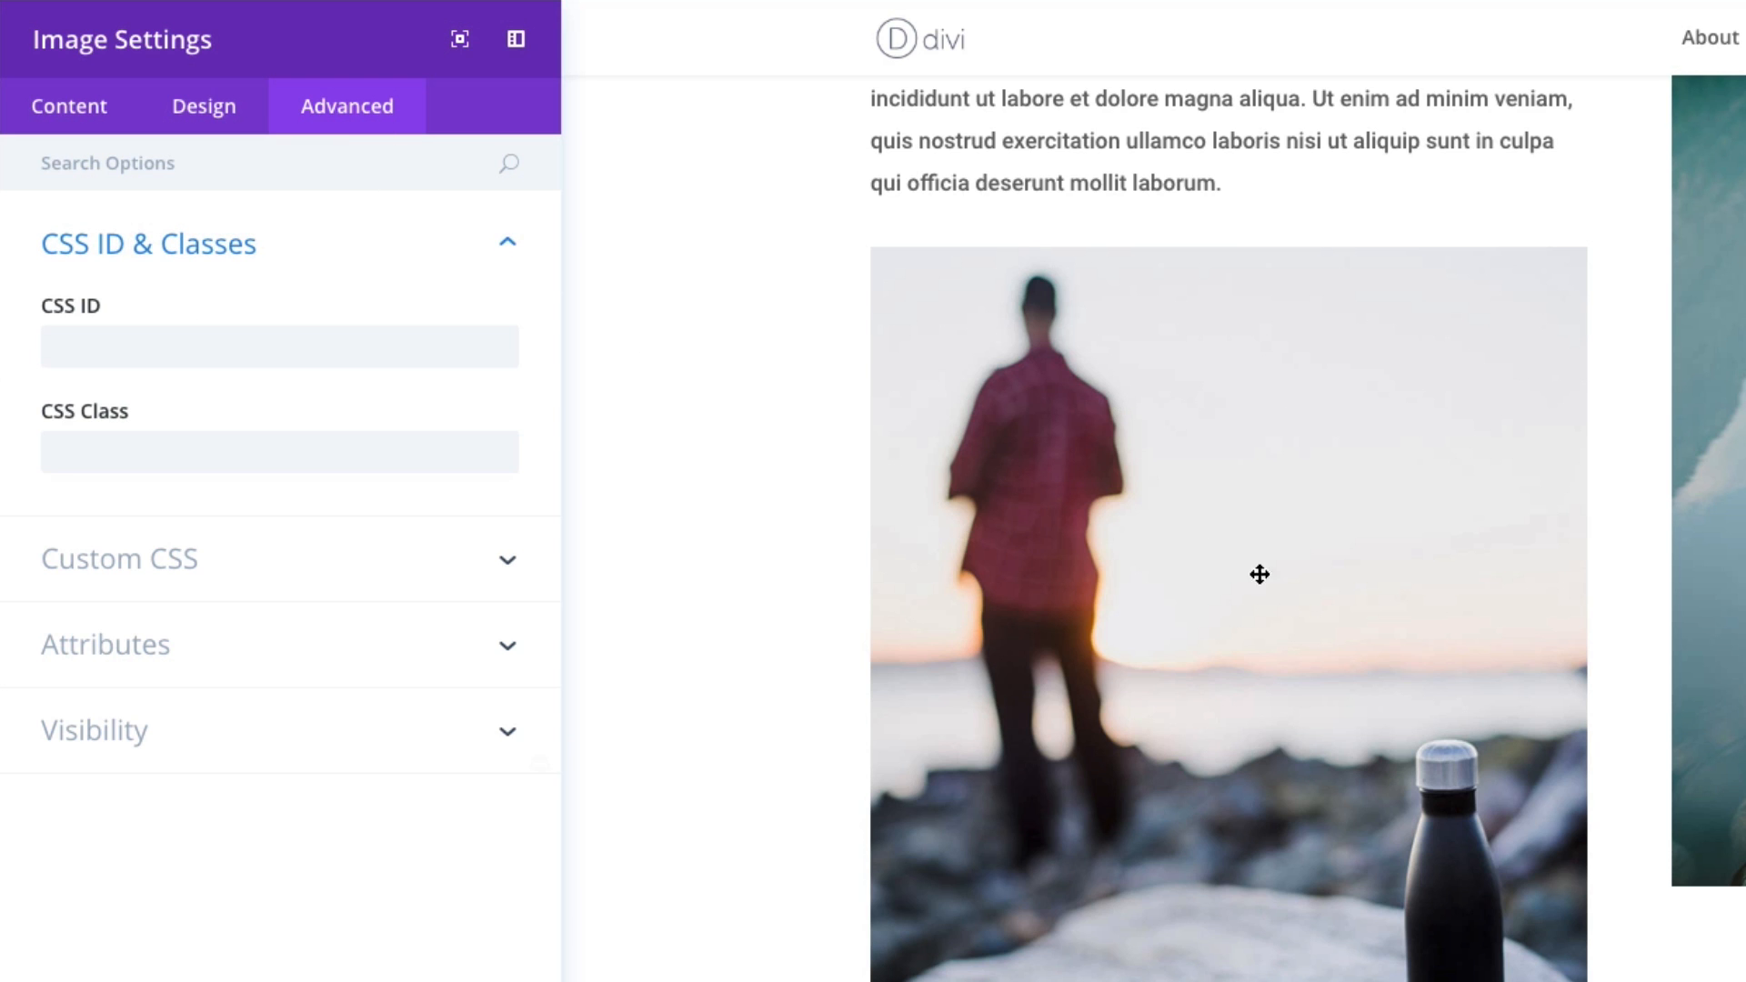
click(145, 352)
click(158, 438)
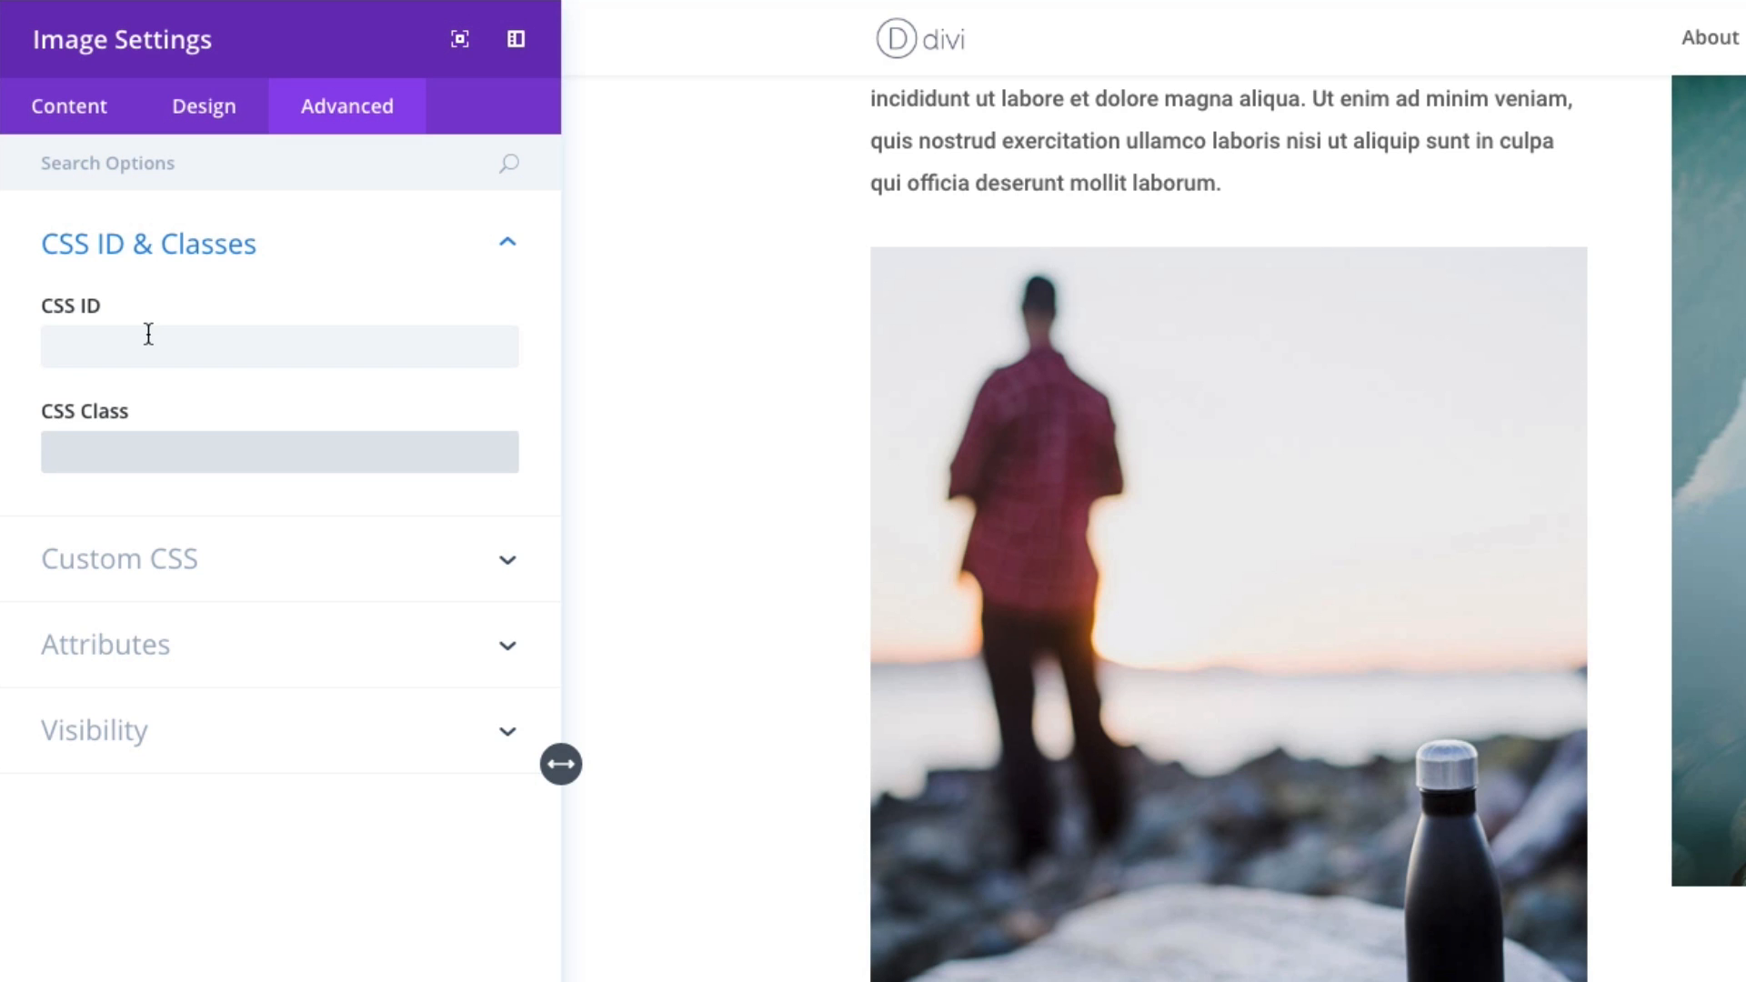
click(148, 333)
click(169, 451)
- Examine the image's Custom CSS fields and the help showing the Main Element selector
click(218, 558)
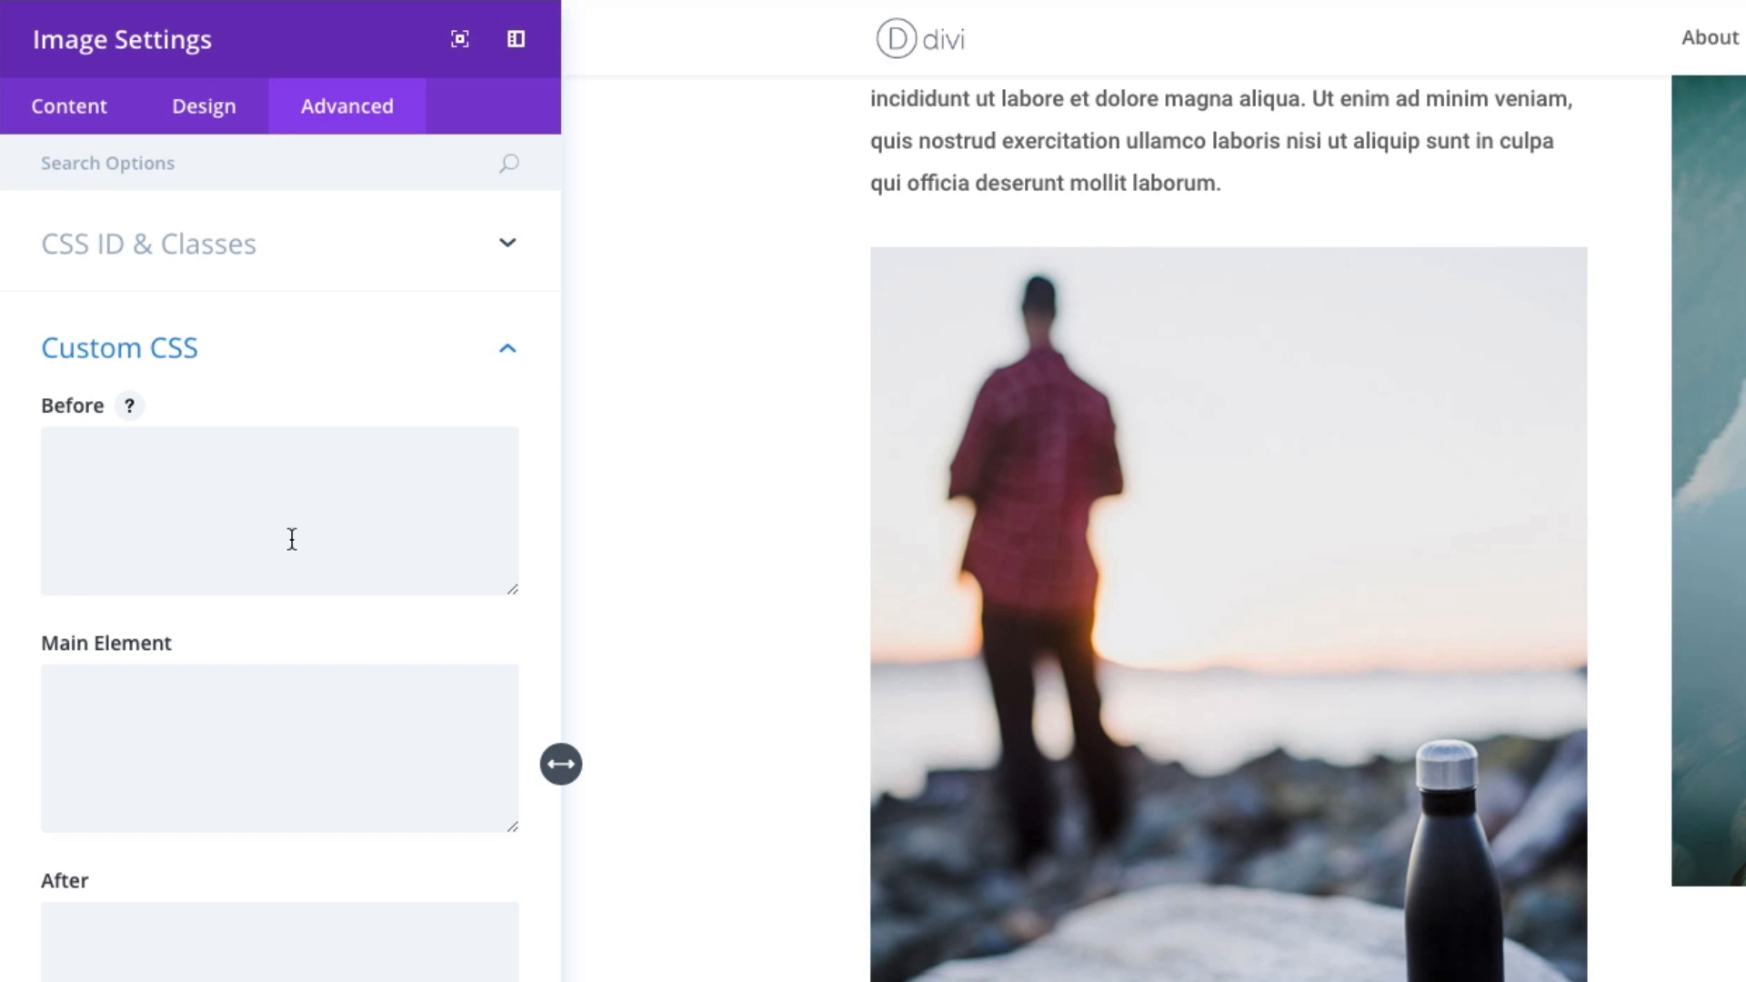
click(209, 745)
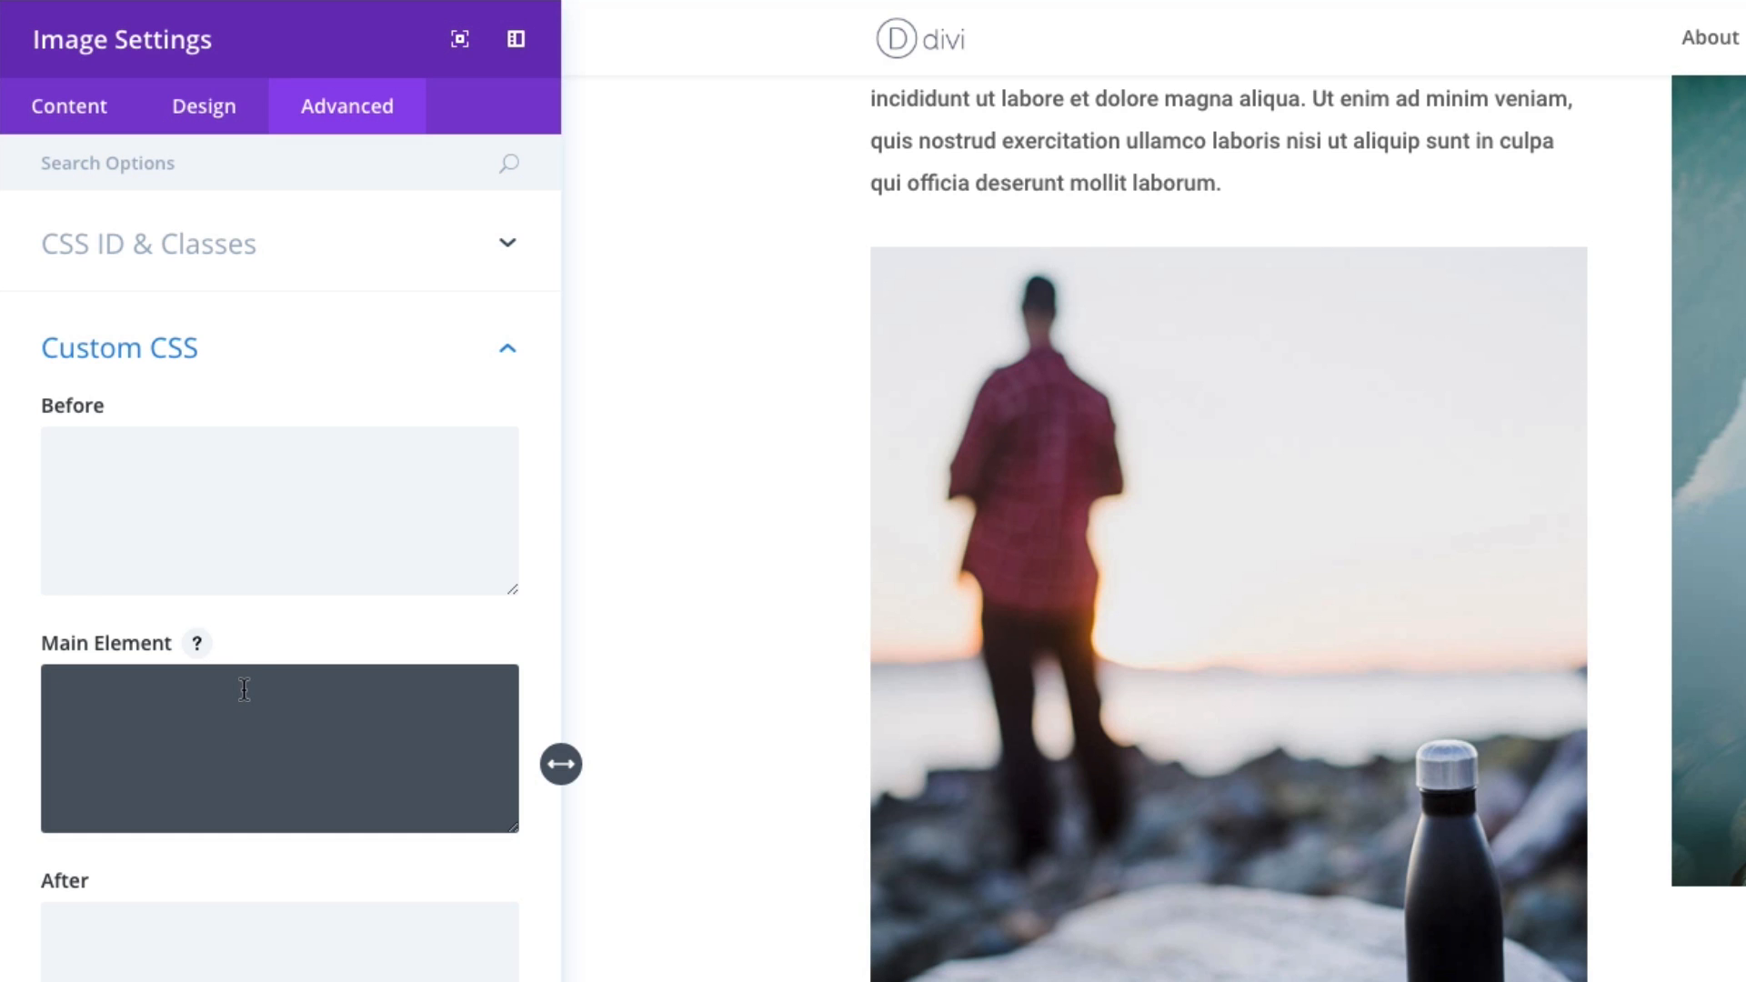
click(197, 644)
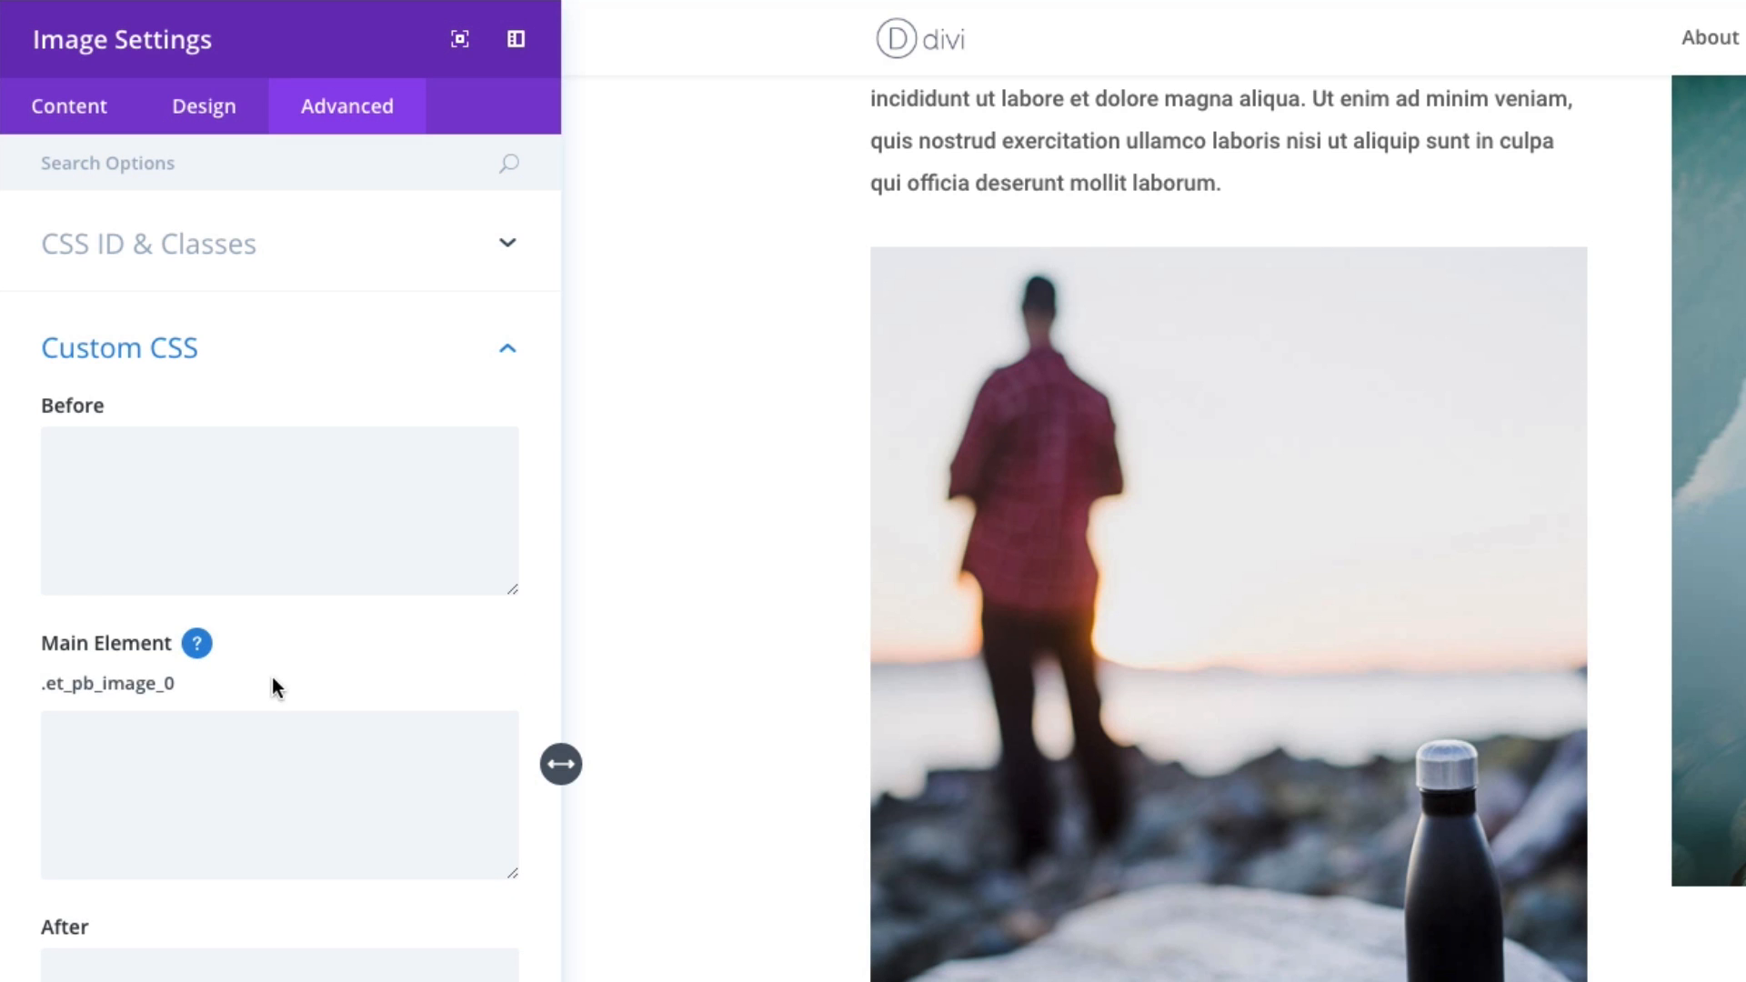
click(194, 651)
- Review the image's alternative text and title text attributes and its per-device visibility options
click(149, 764)
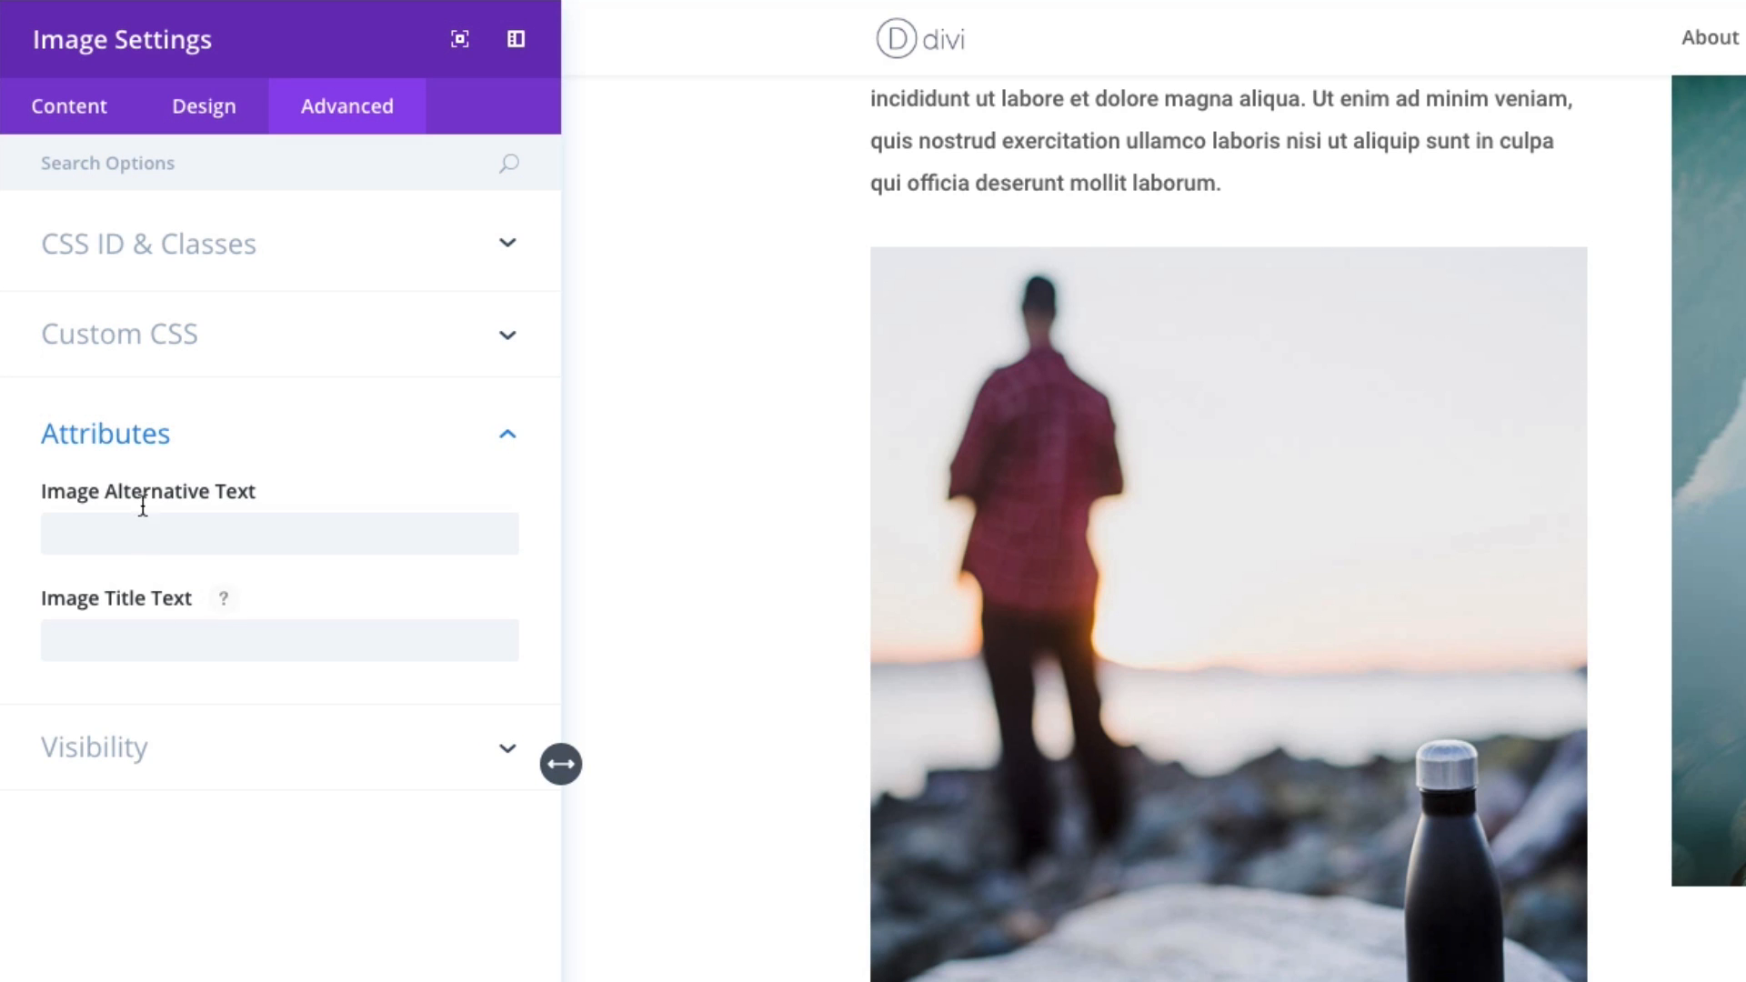
click(203, 519)
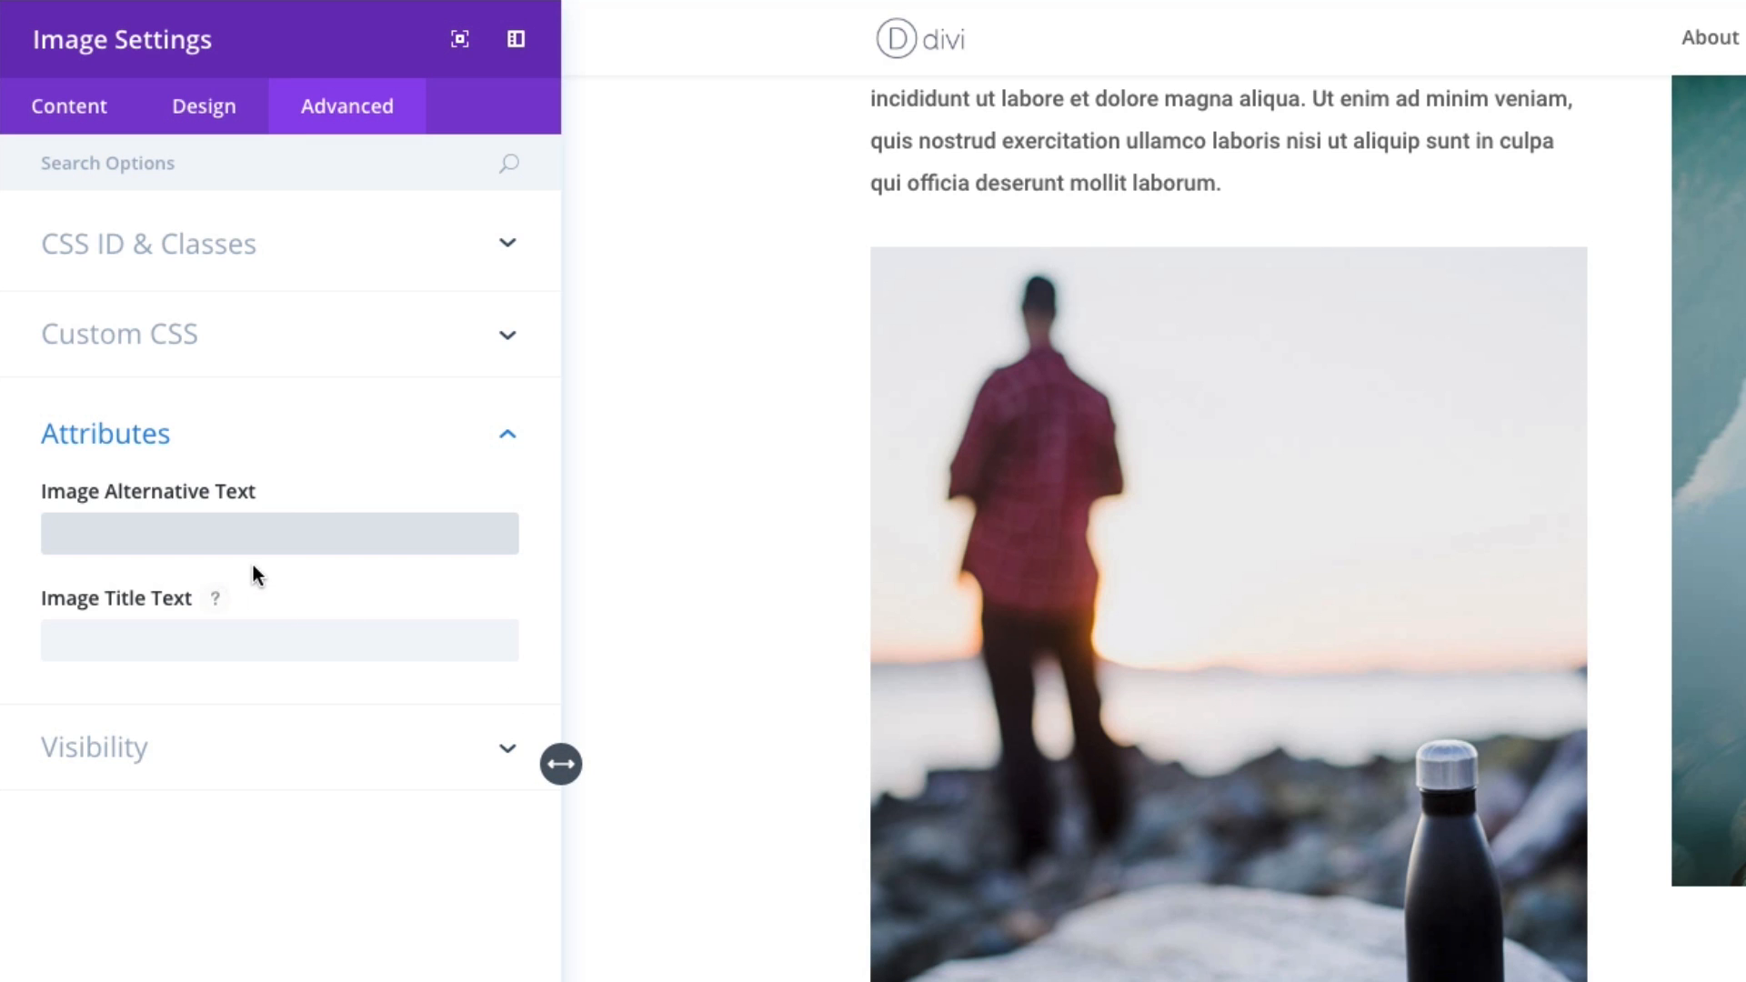
click(251, 645)
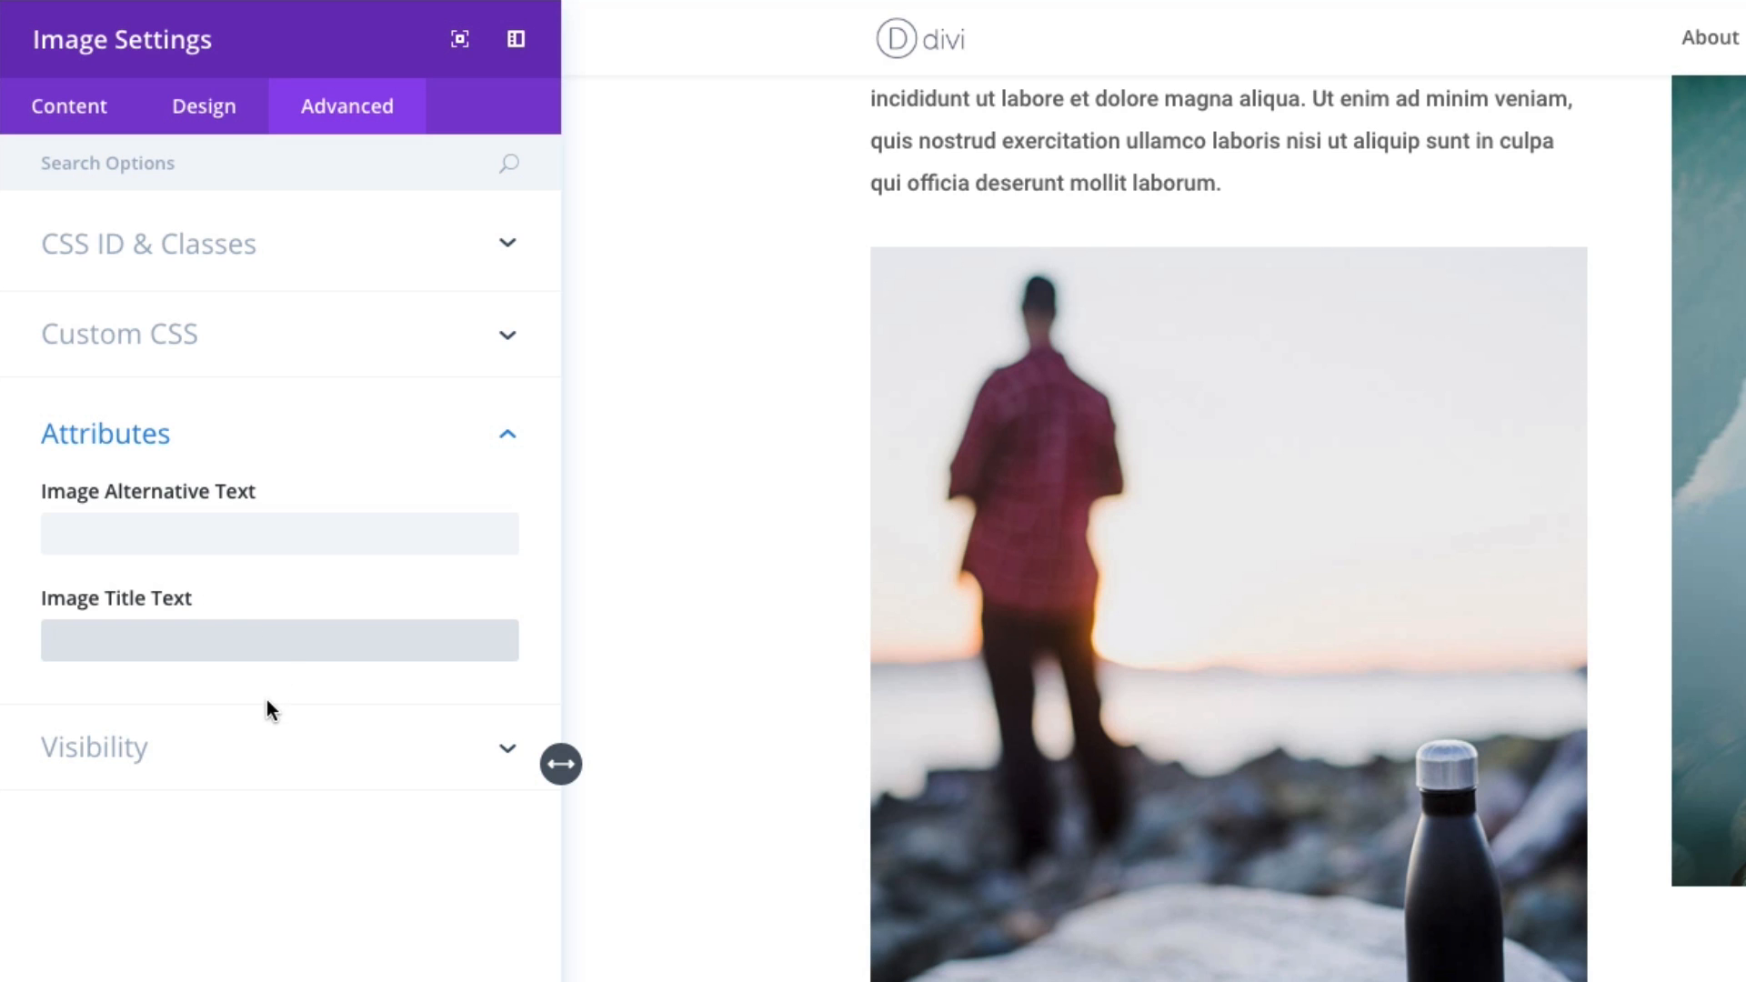
click(281, 776)
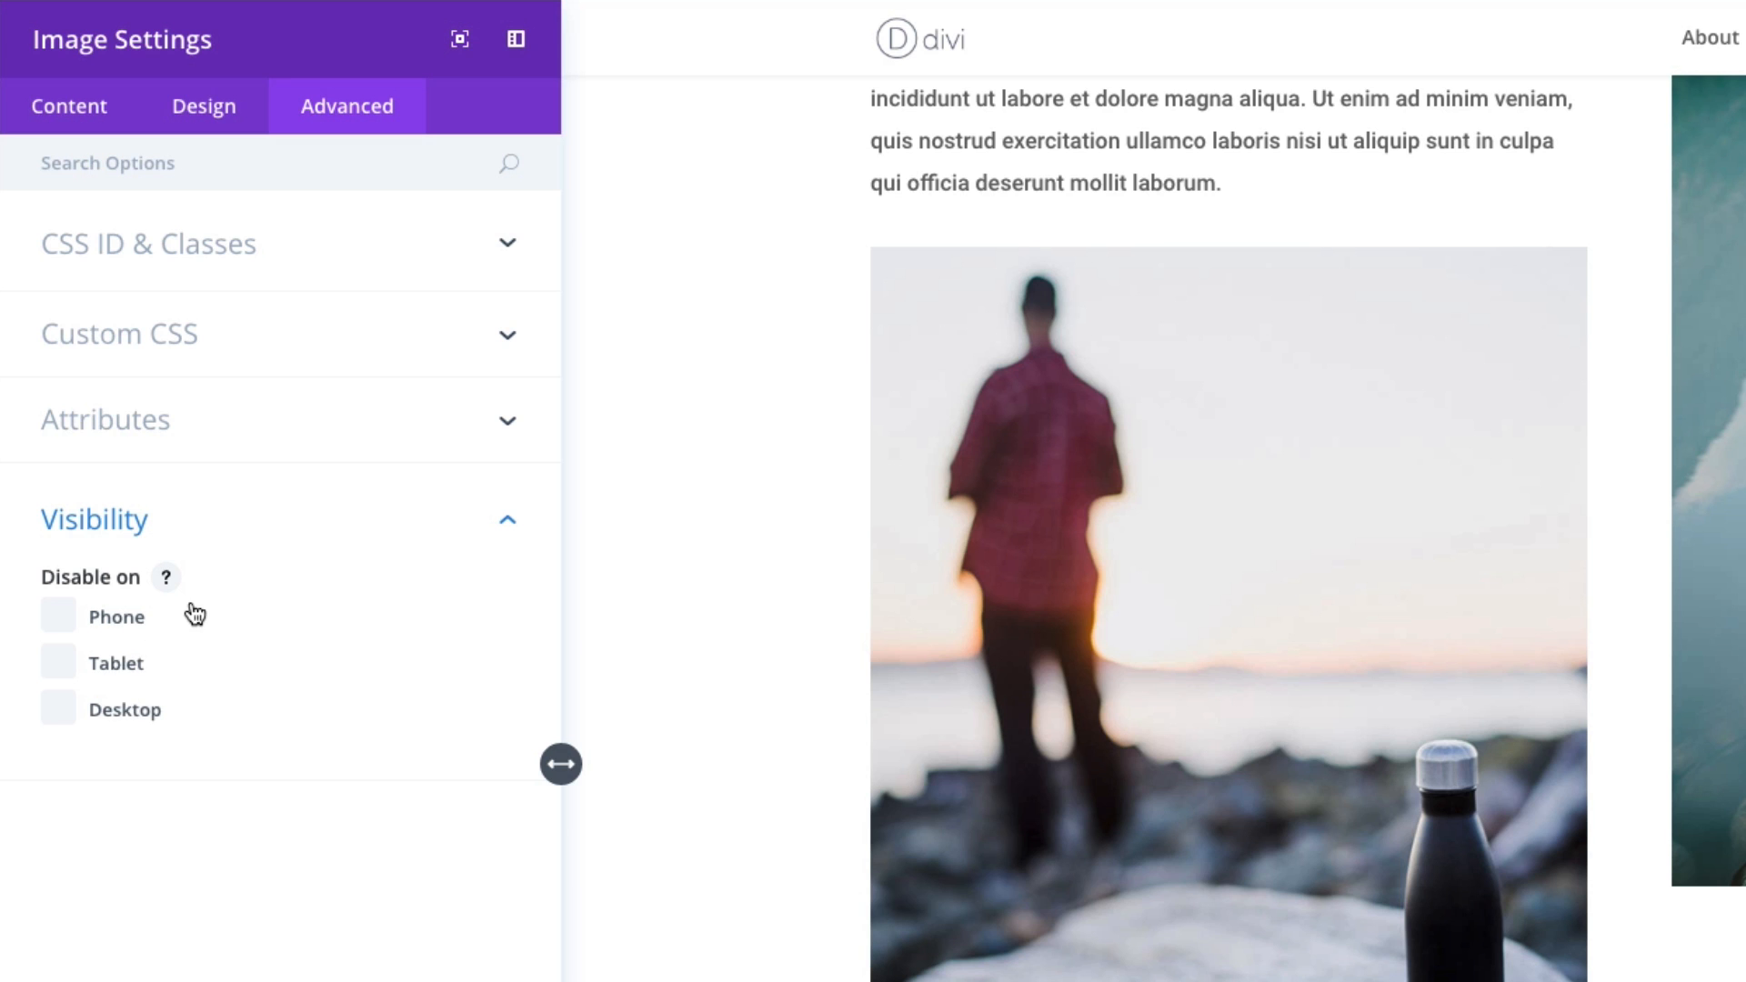
click(252, 538)
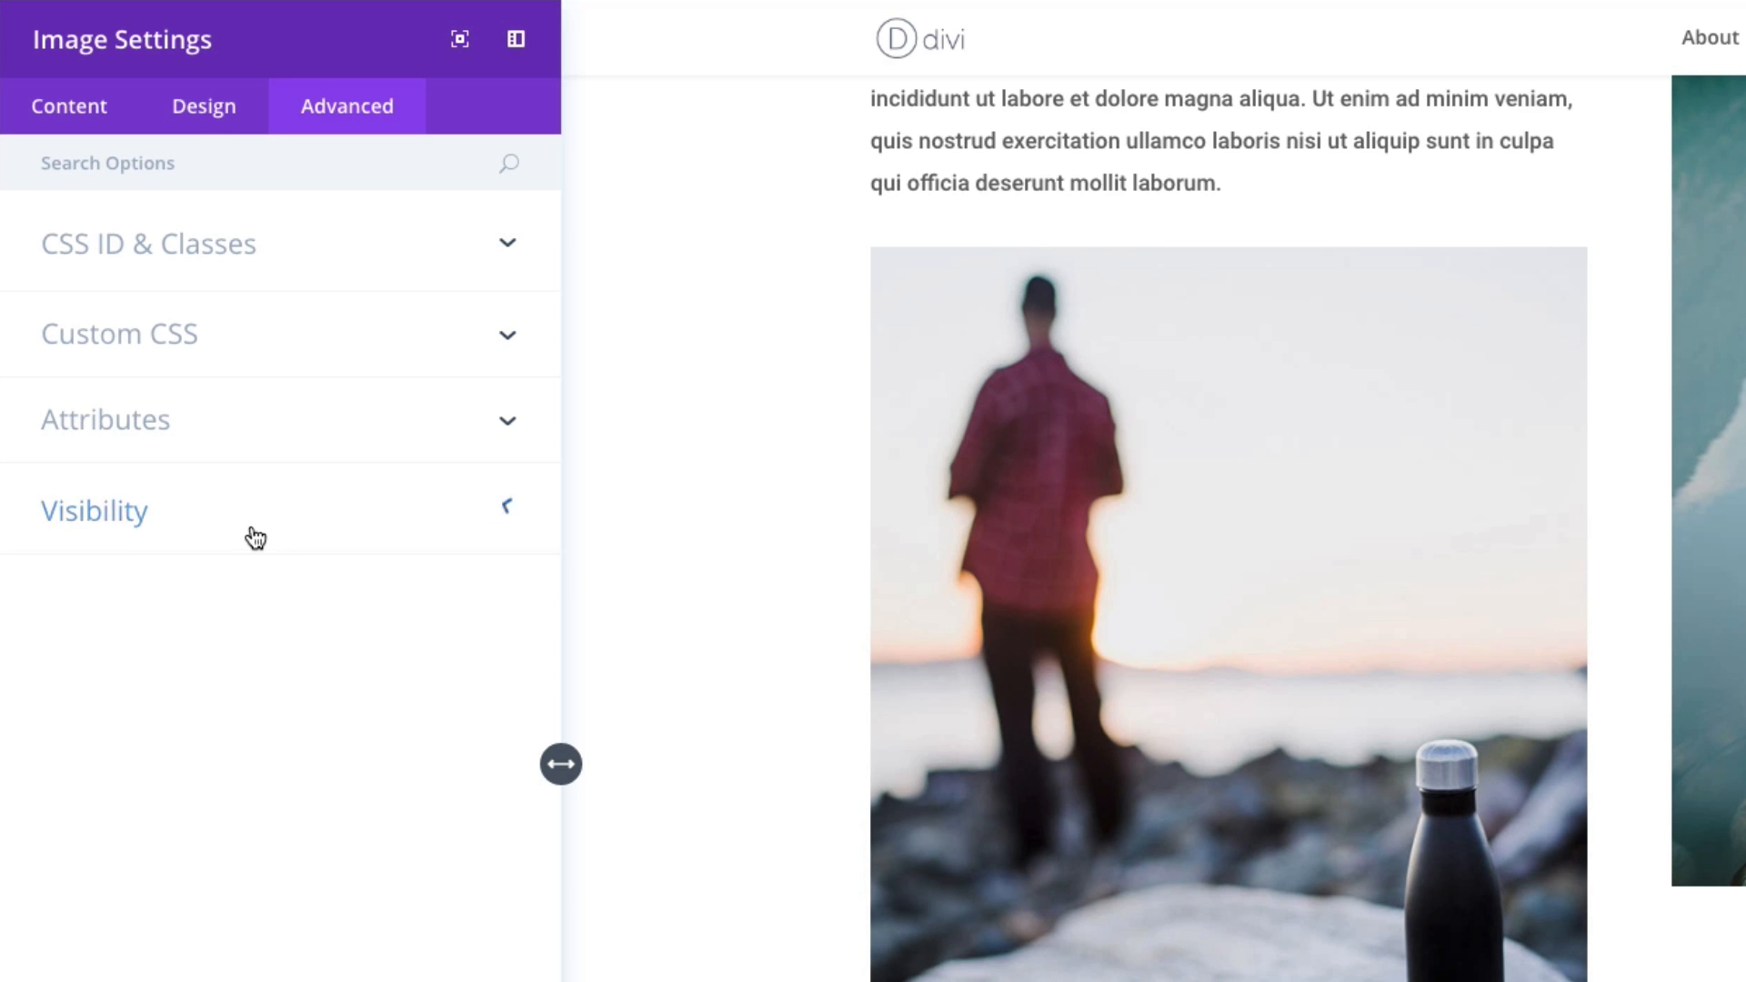
- Set the image's top custom margin to 90px in its spacing settings and save the module
click(68, 111)
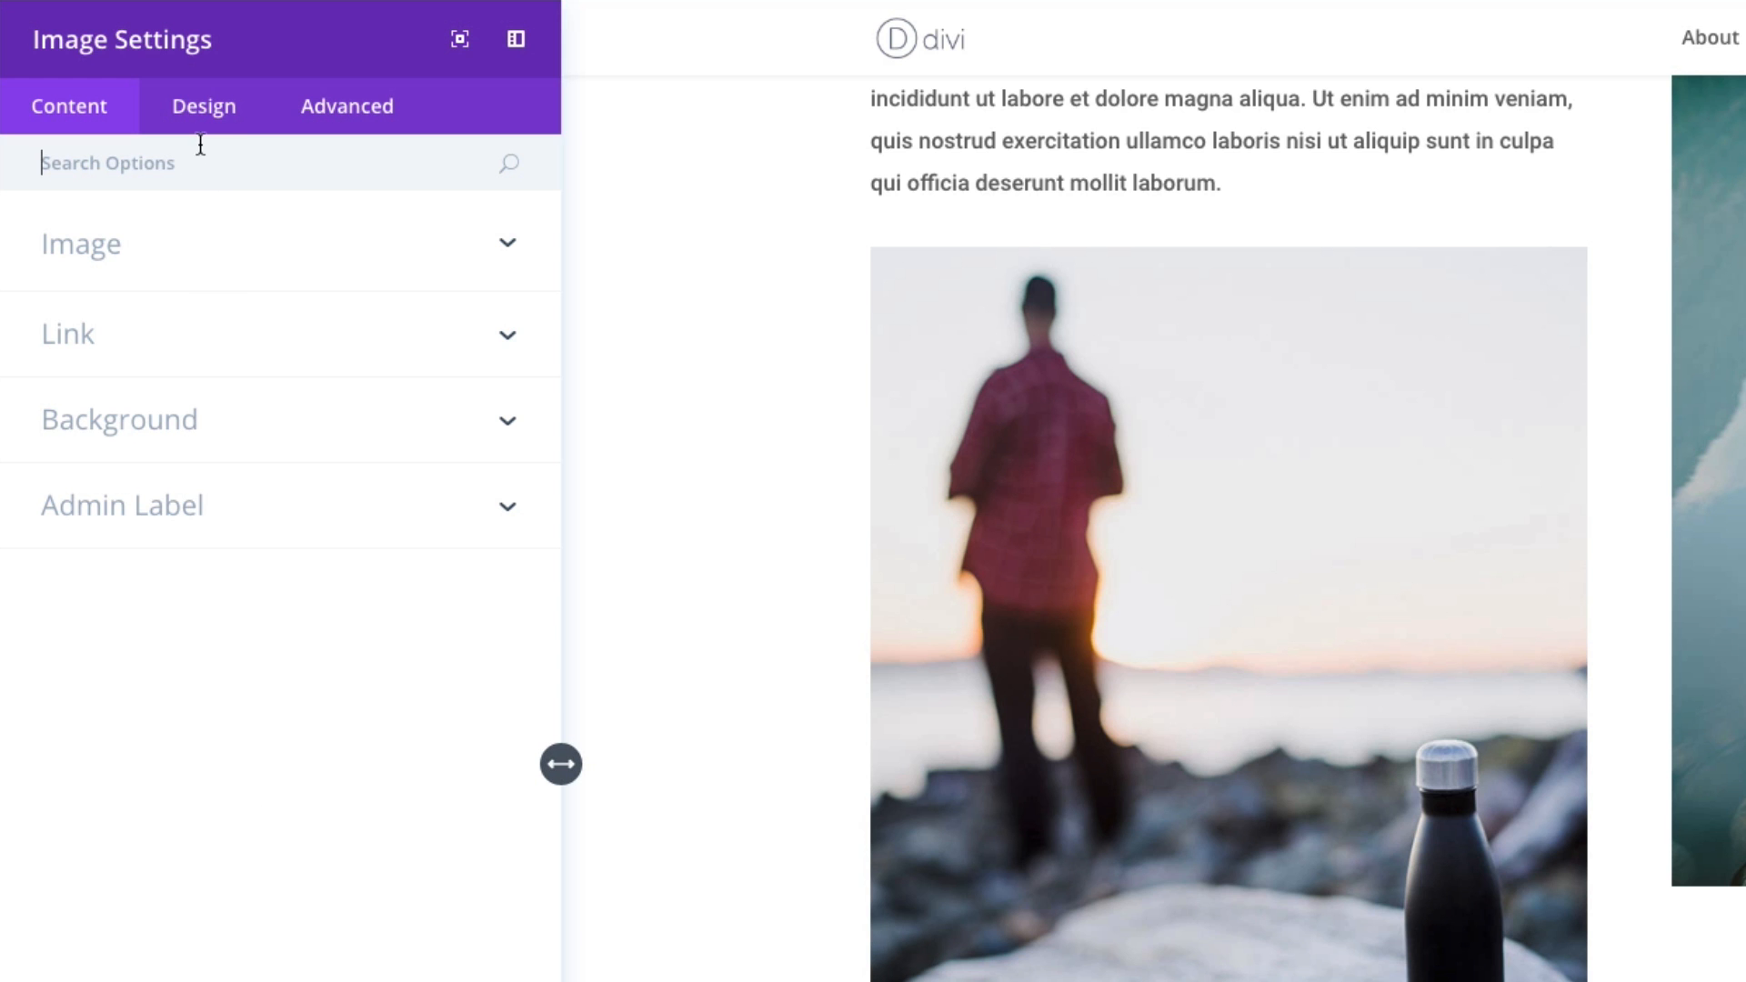
scroll(1509, 518, up, 3)
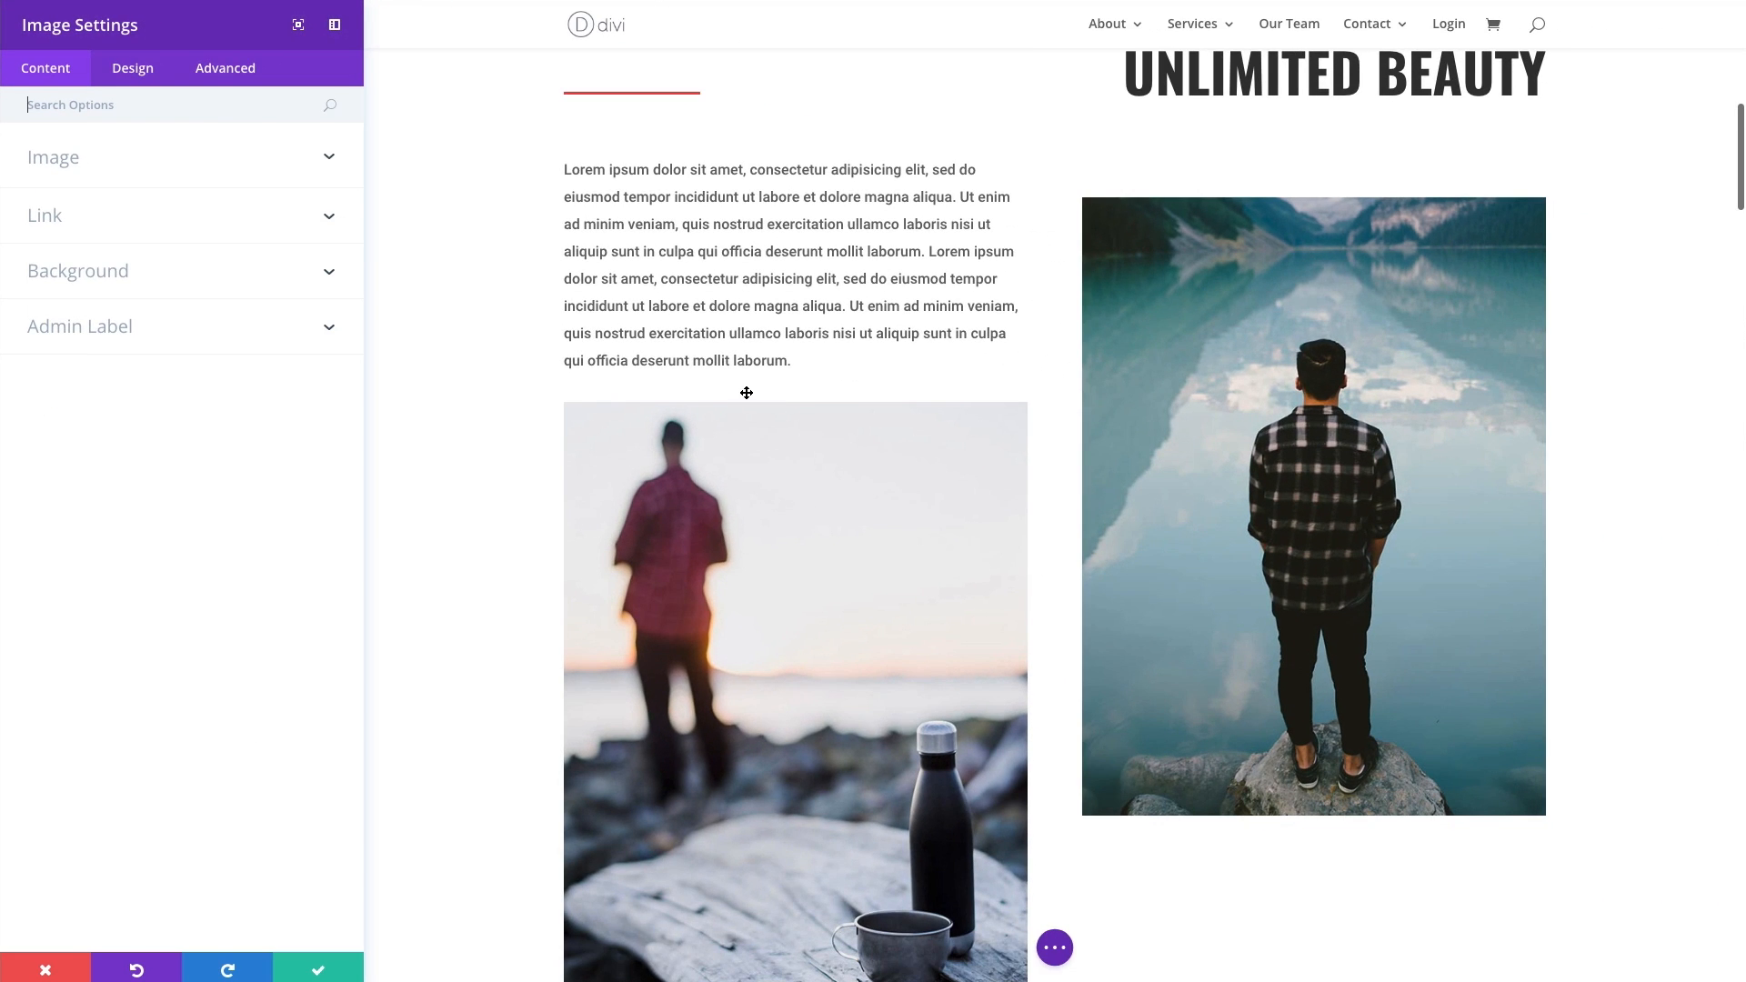
scroll(745, 392, down, 1)
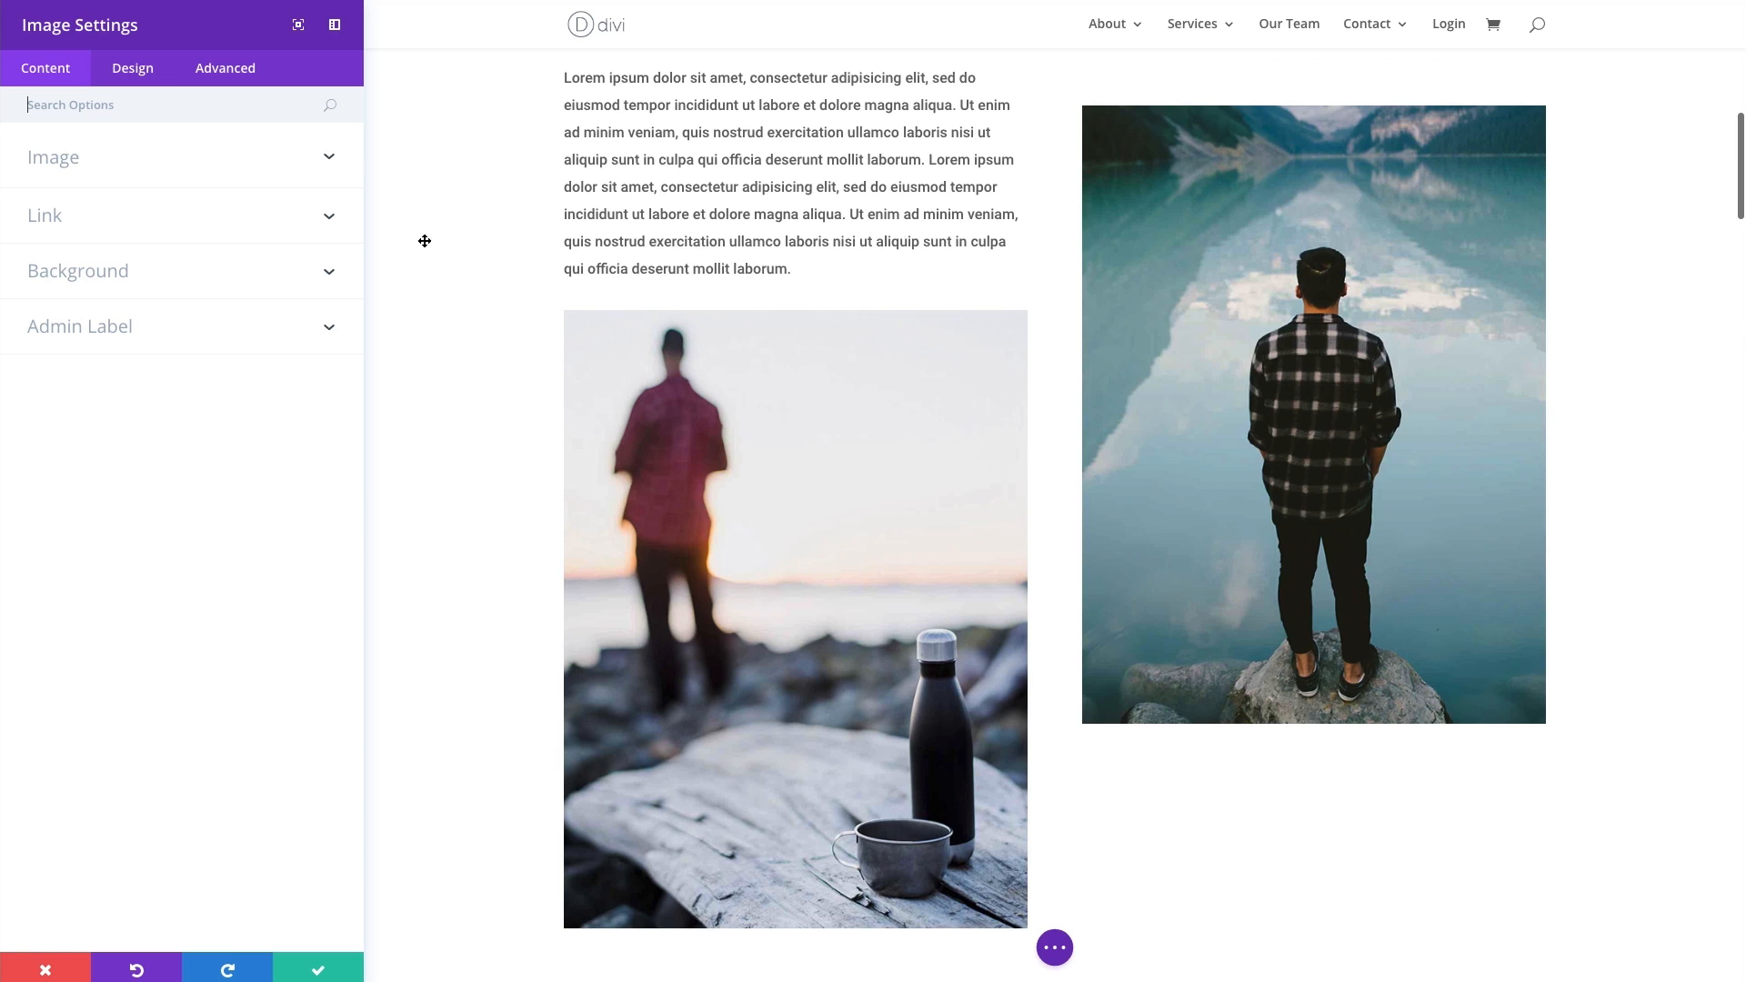
click(132, 68)
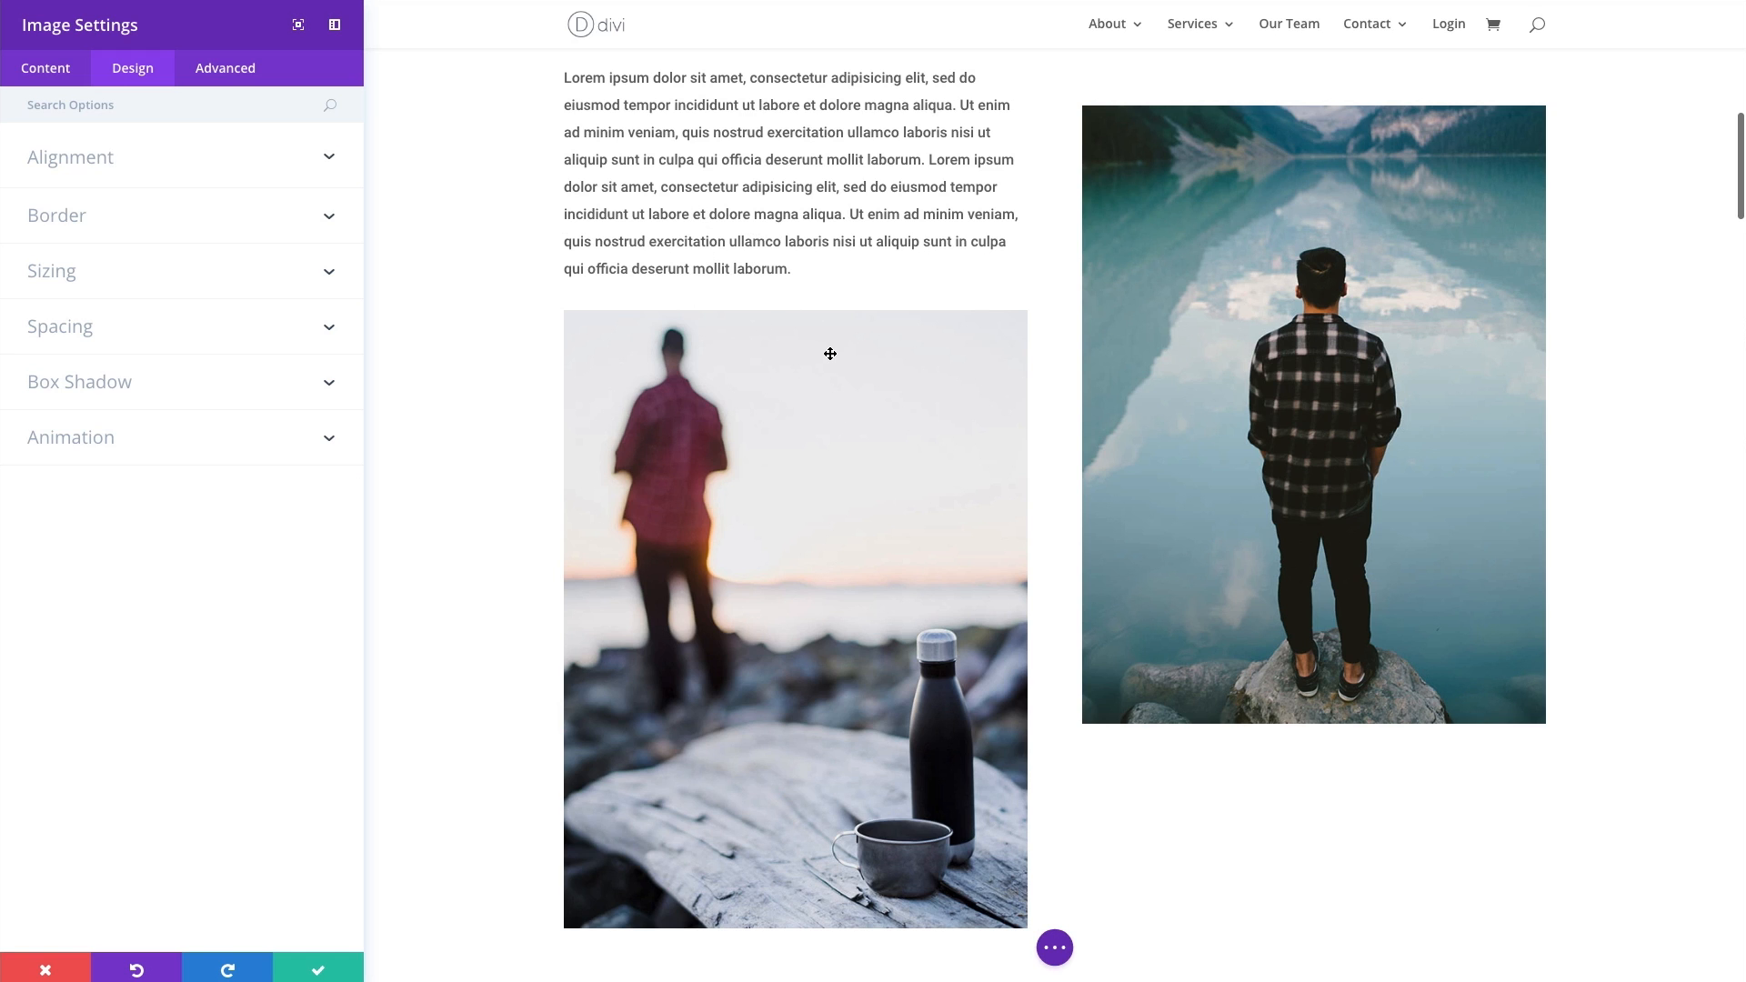
click(146, 336)
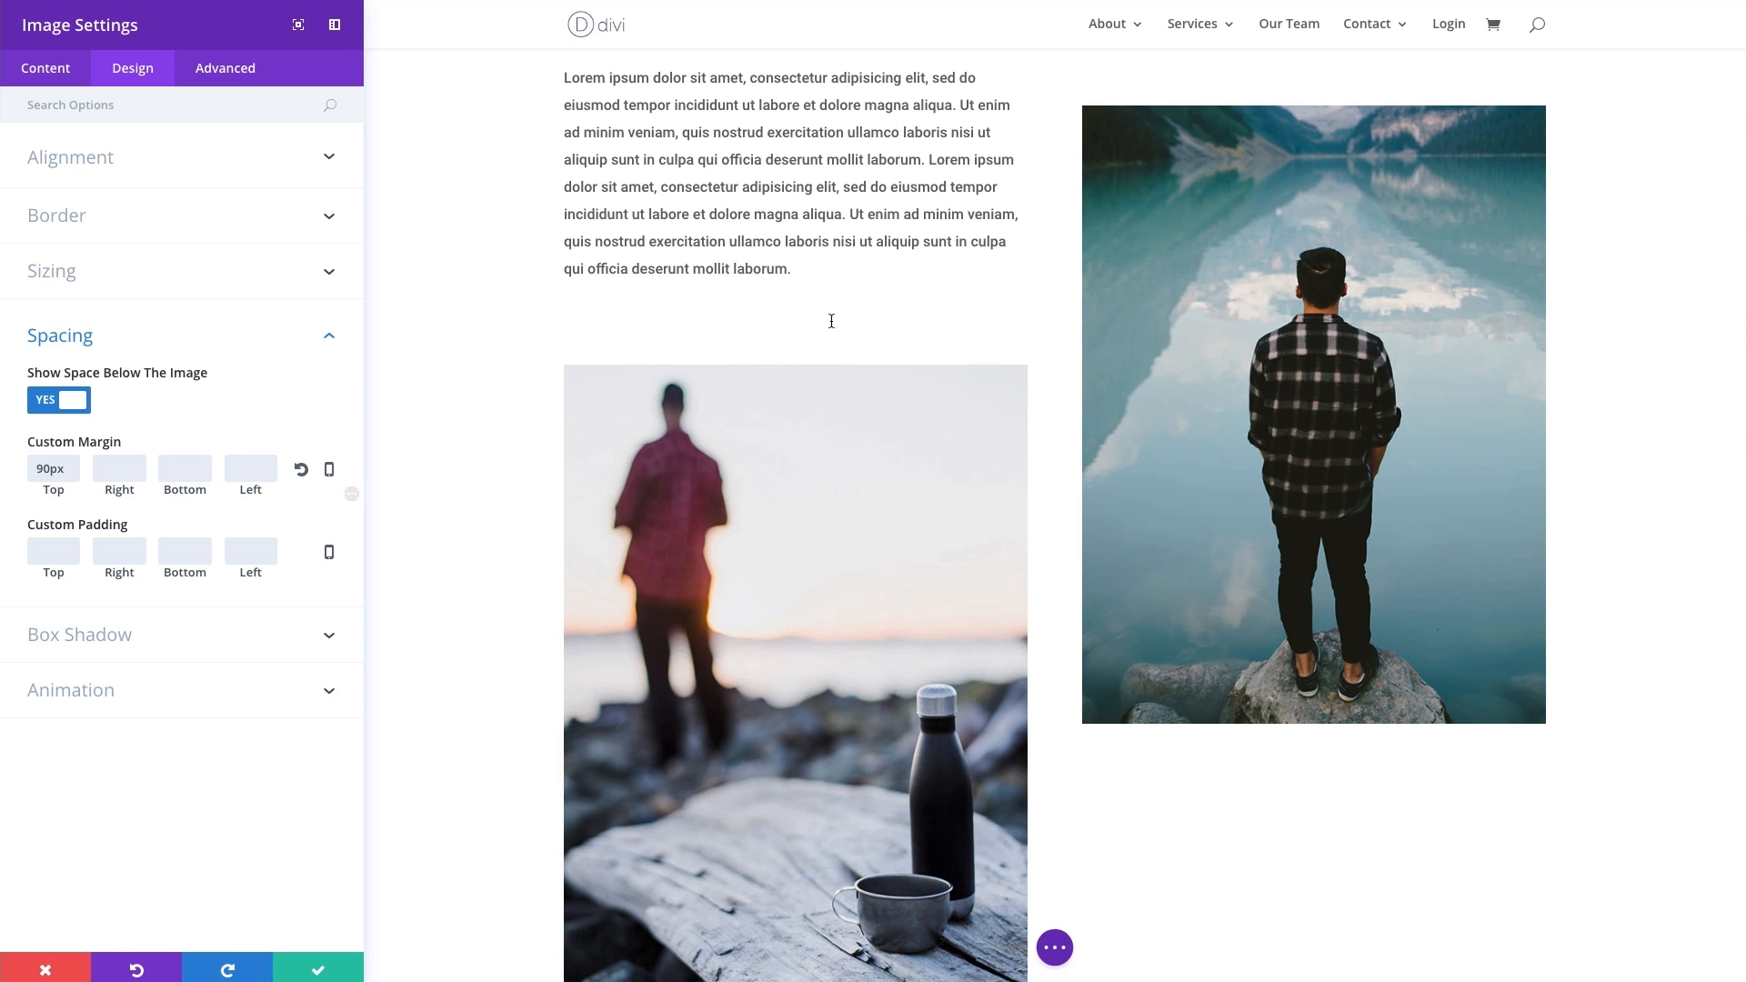
scroll(777, 326, up, 3)
scroll(777, 326, down, 8)
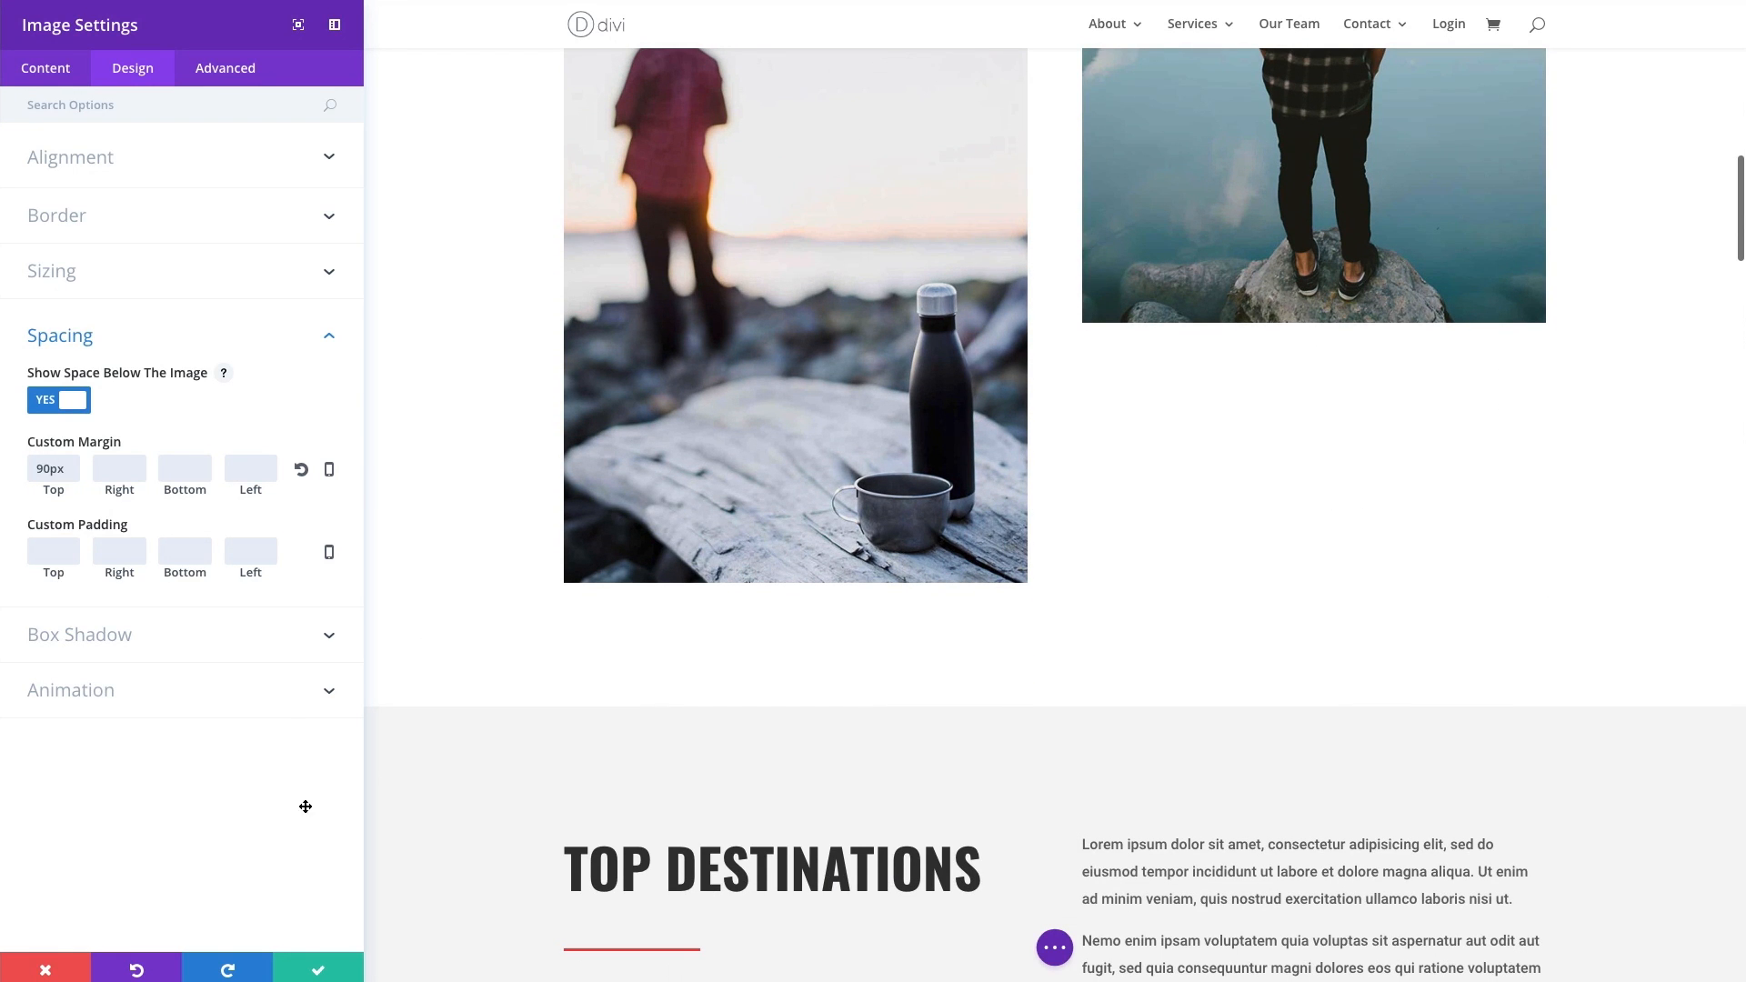
click(310, 967)
- Insert a new row with four equal columns directly below the four landscape images in the Top Destinations section
scroll(885, 582, down, 12)
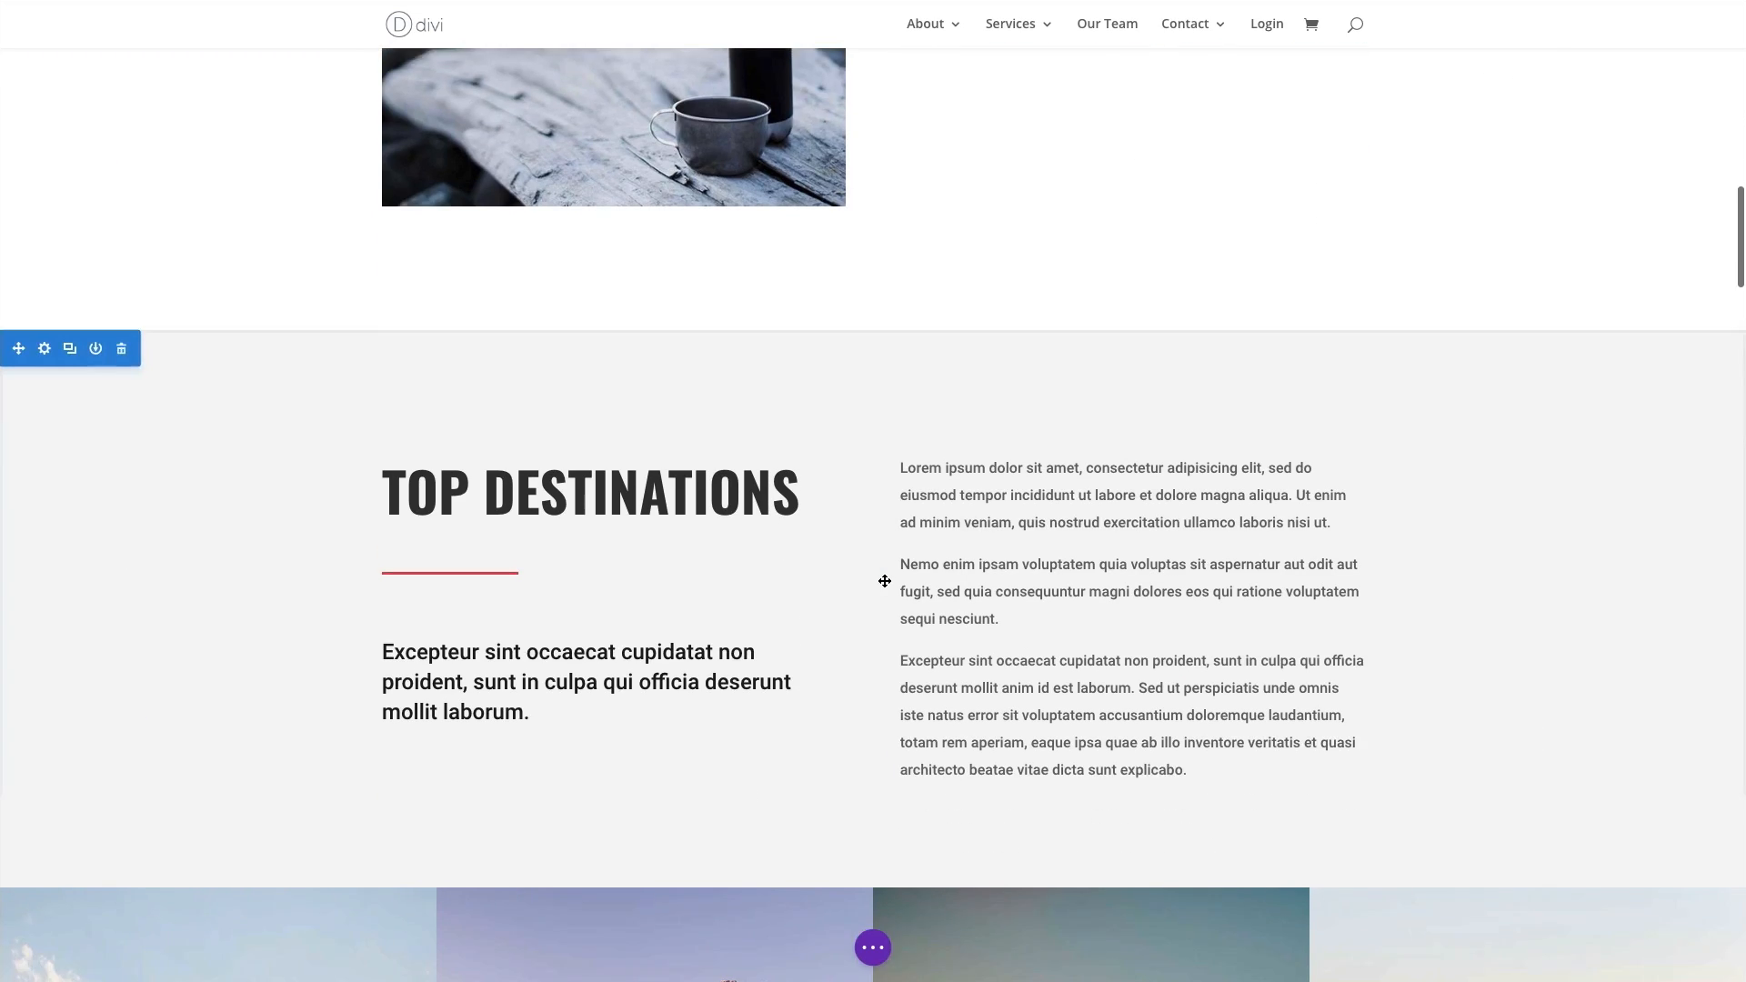
scroll(885, 582, down, 2)
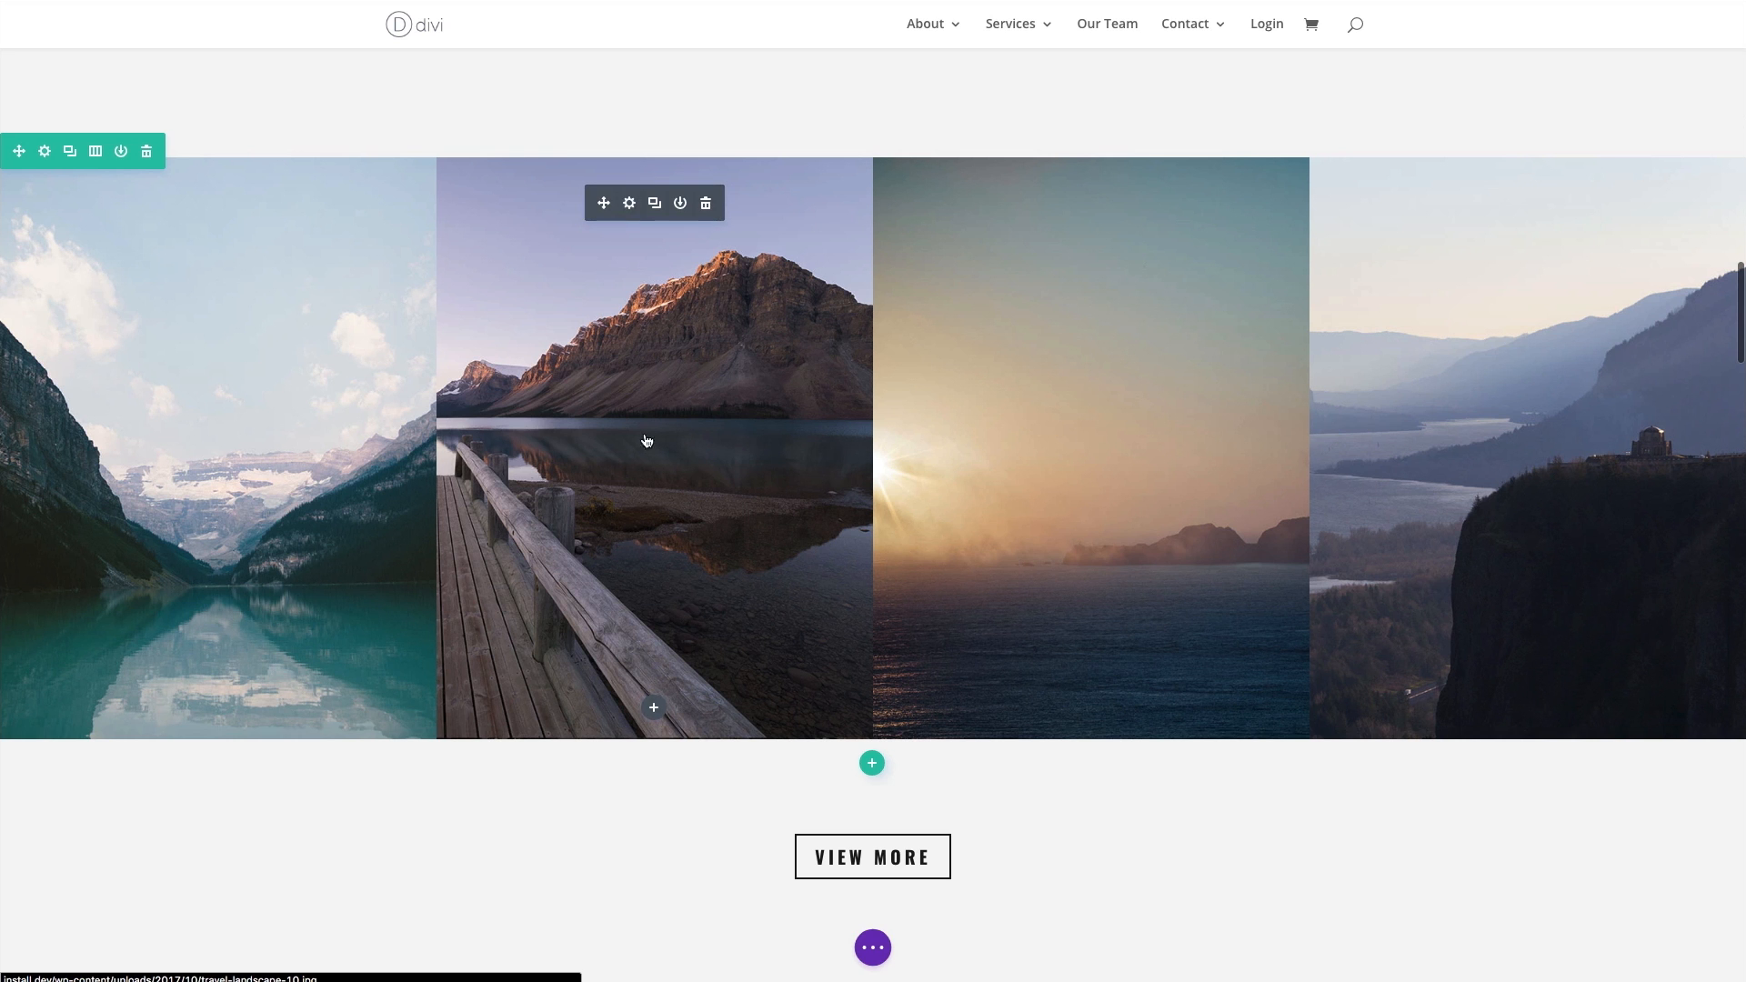
click(872, 763)
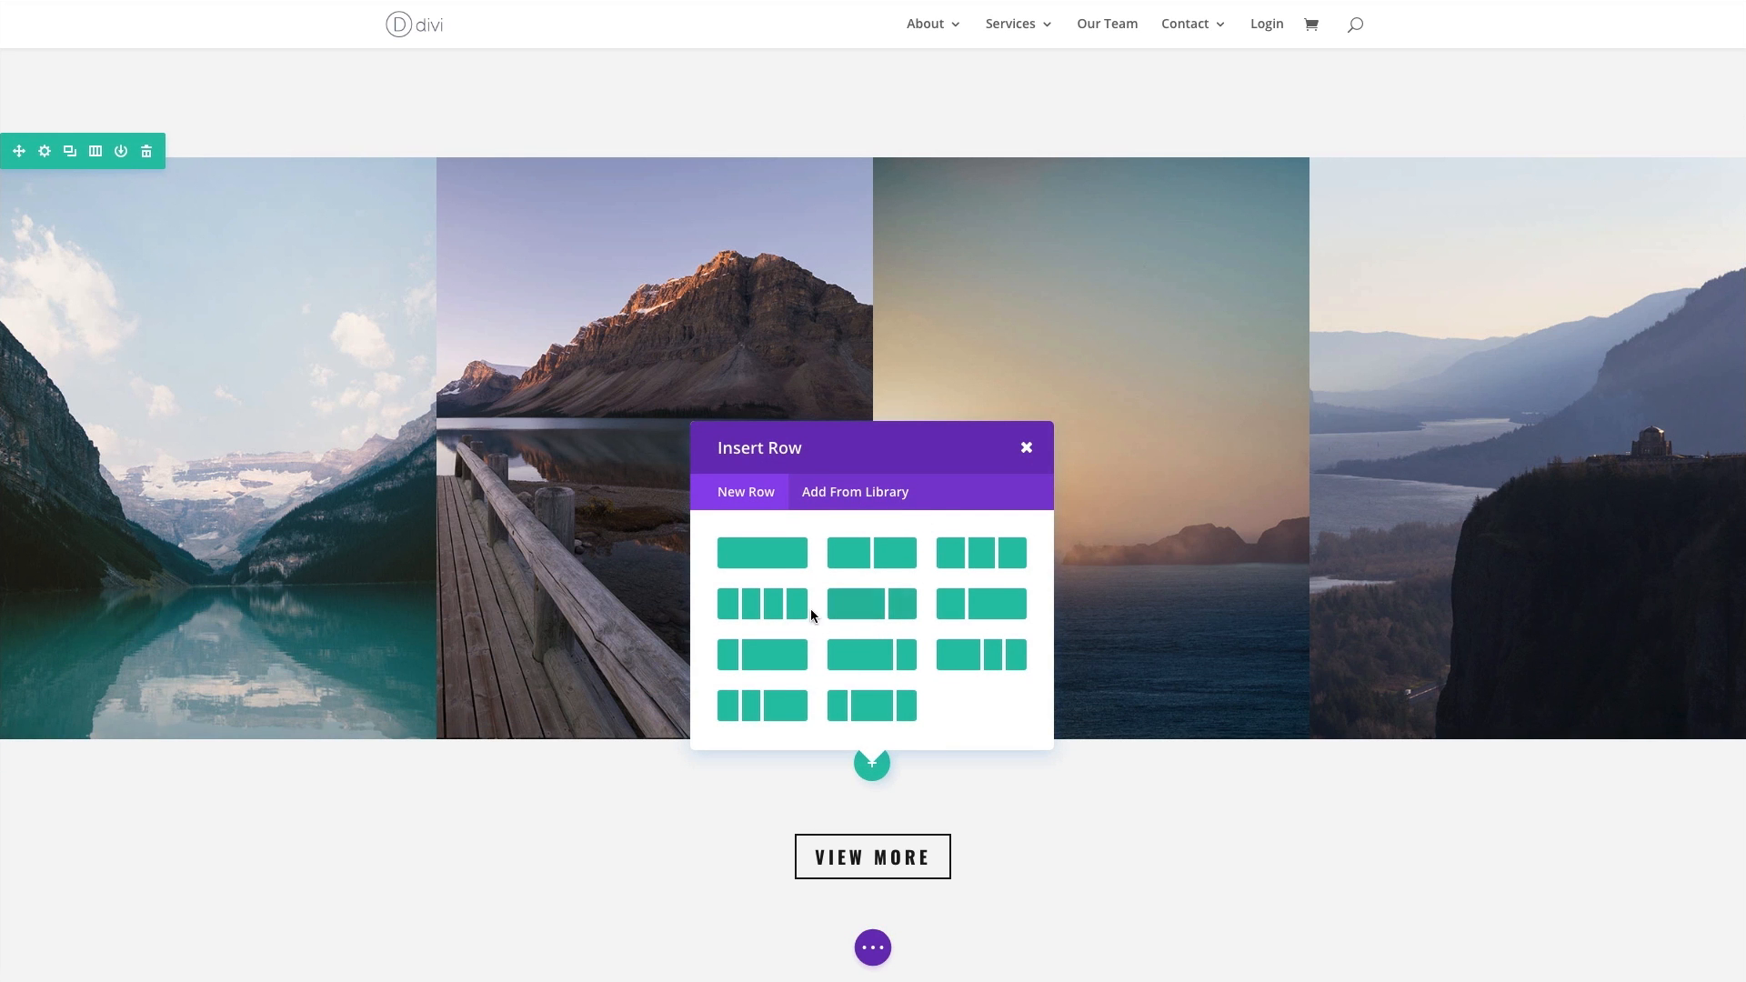
click(782, 614)
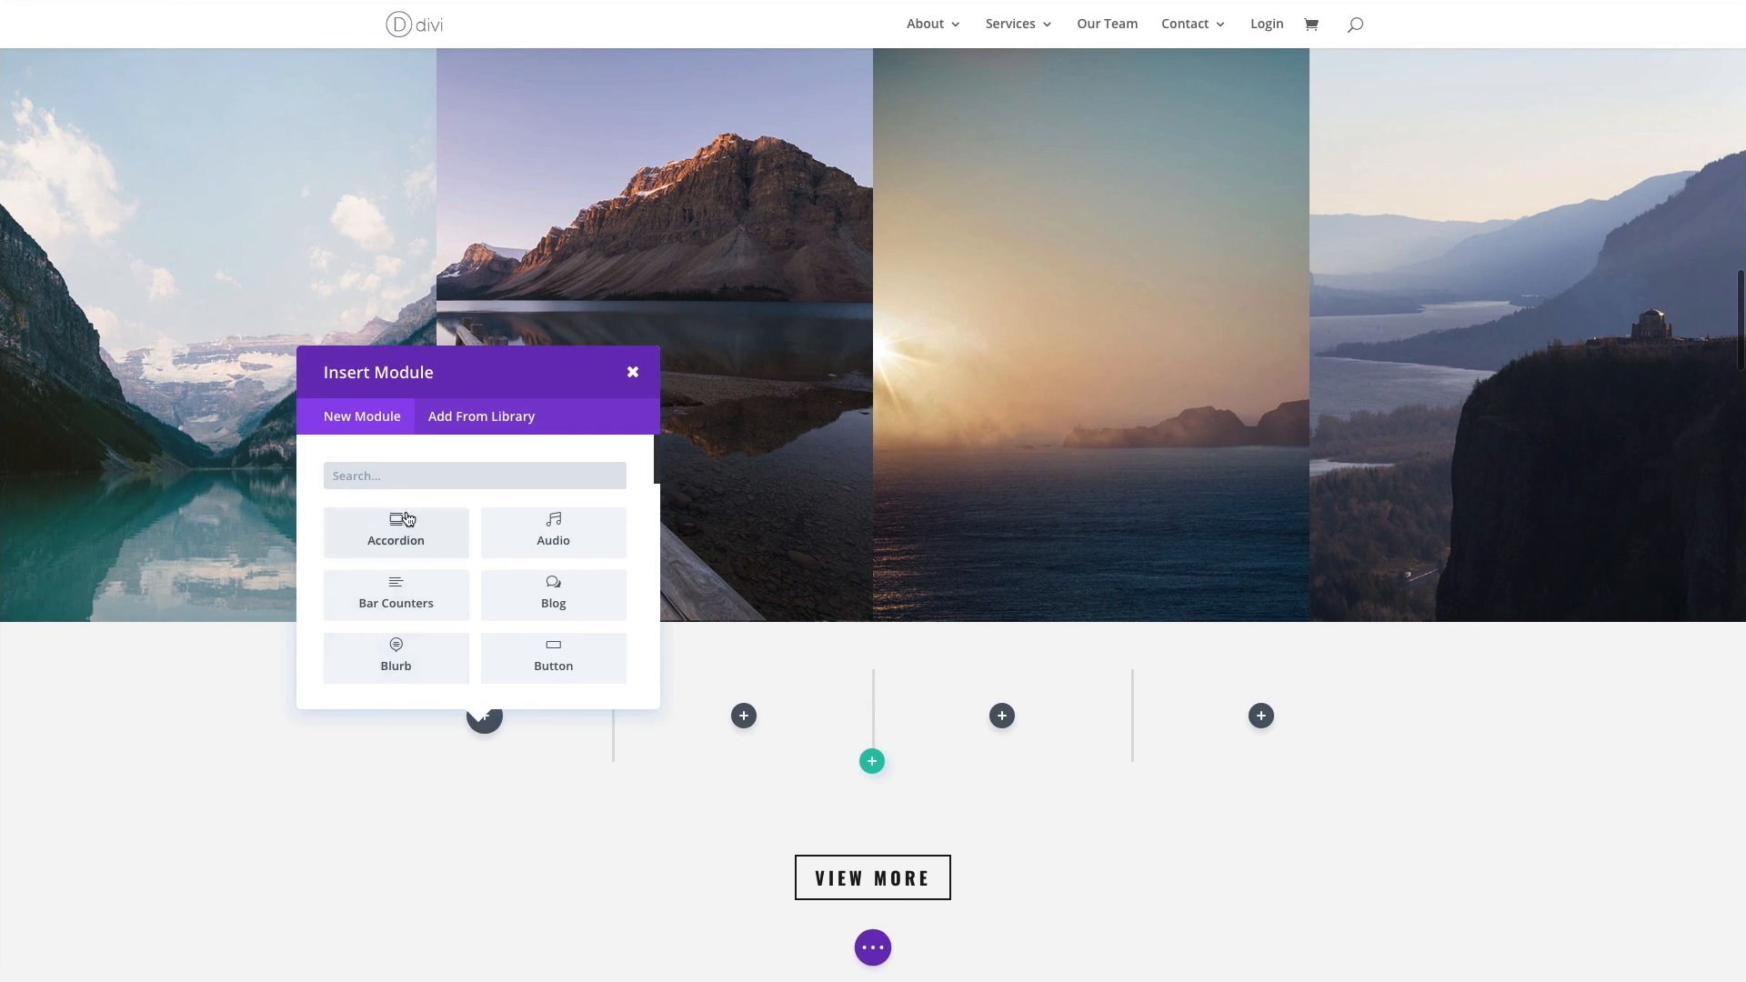
- Search the modules for "image" and insert an Image module into the new row's first column
click(423, 475)
text(image)
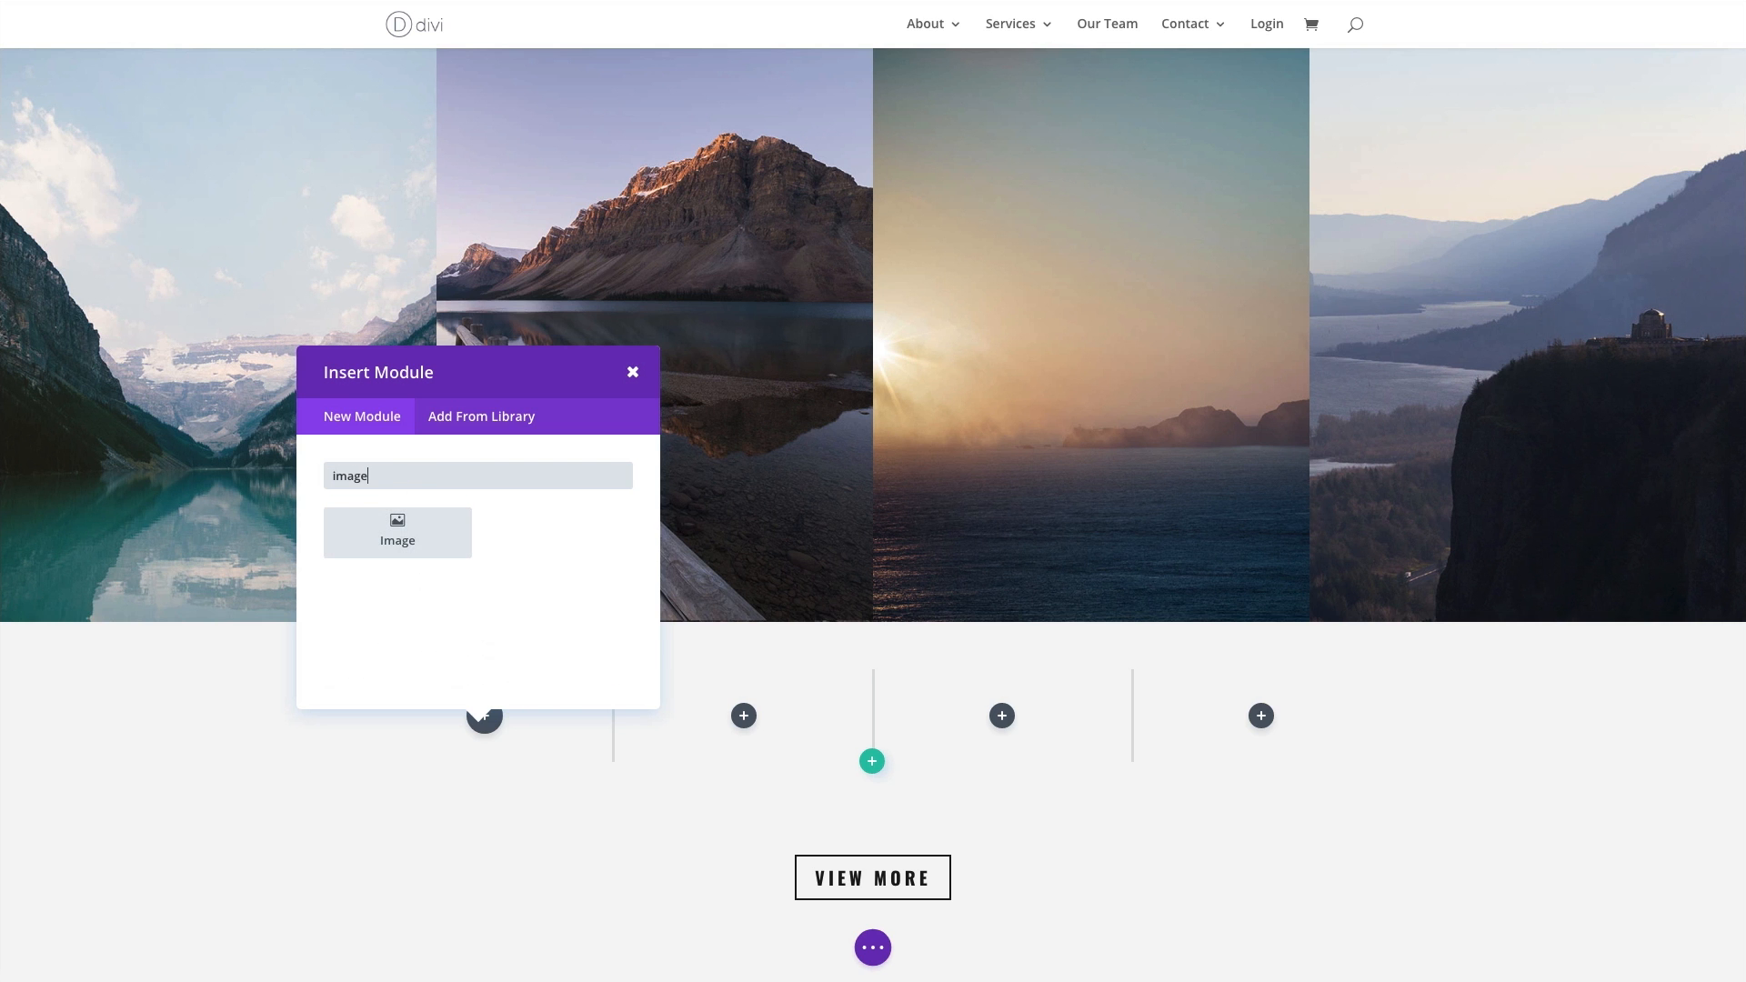
click(391, 535)
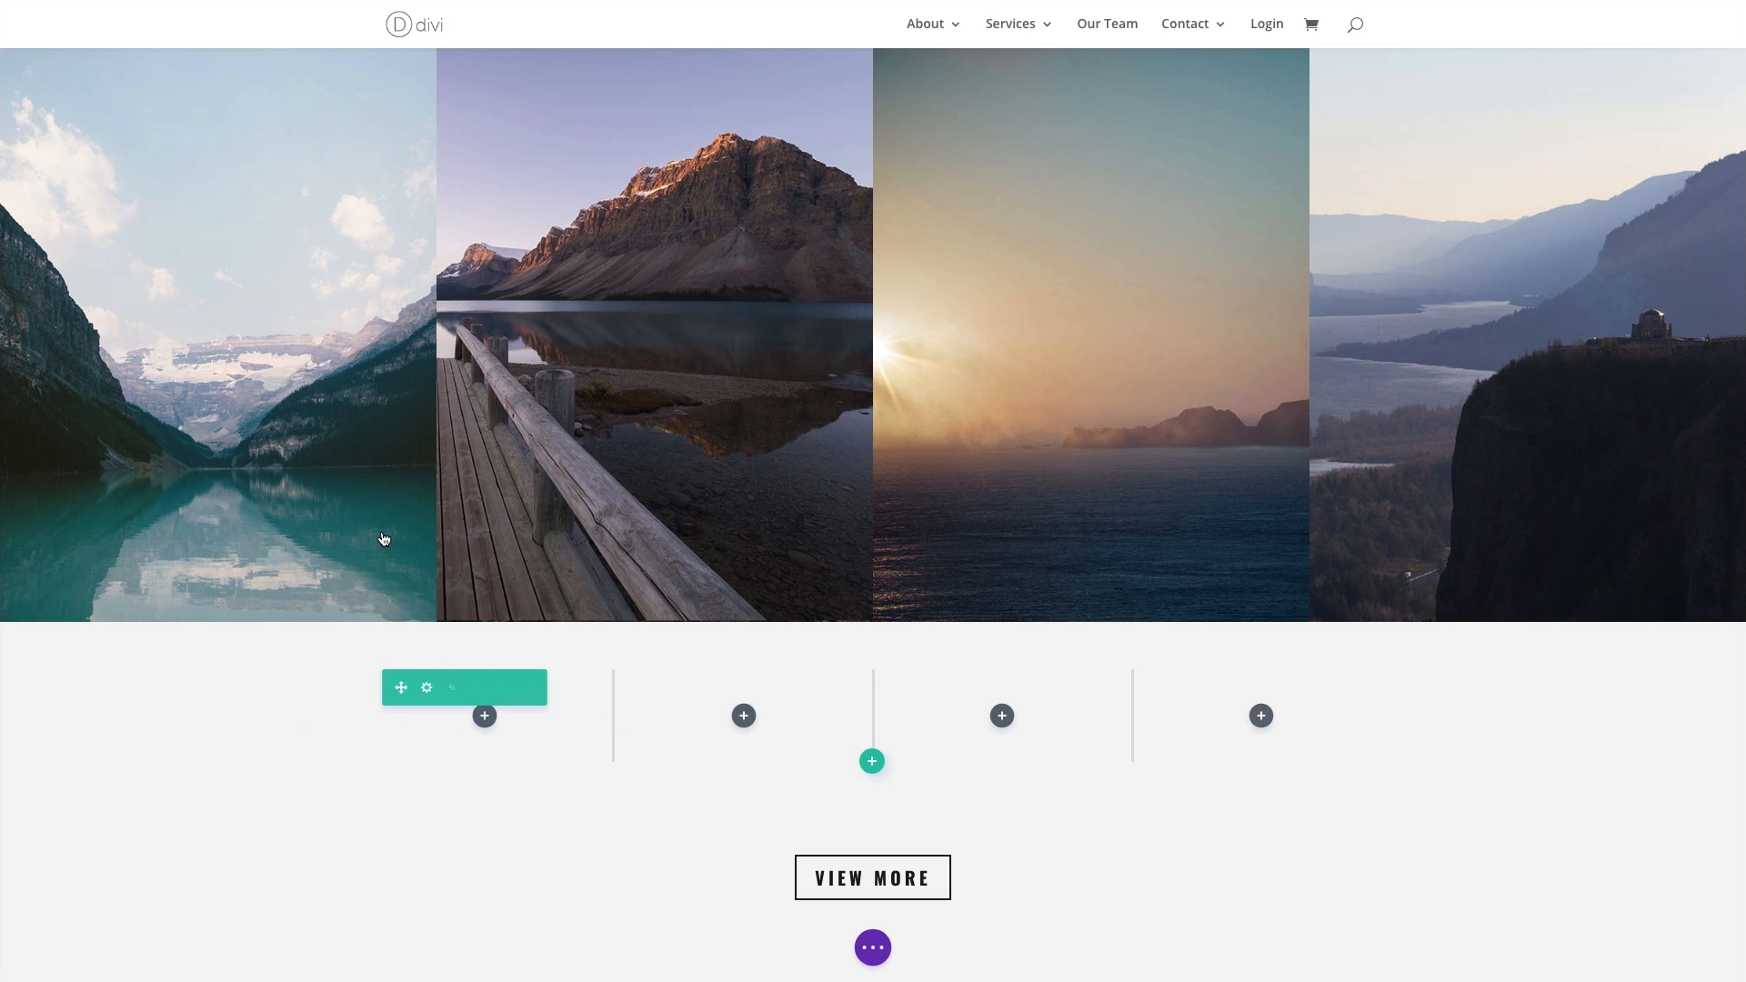
- Choose travel-landscape-05.jpg from the media library as the new module's image and save the module
click(279, 227)
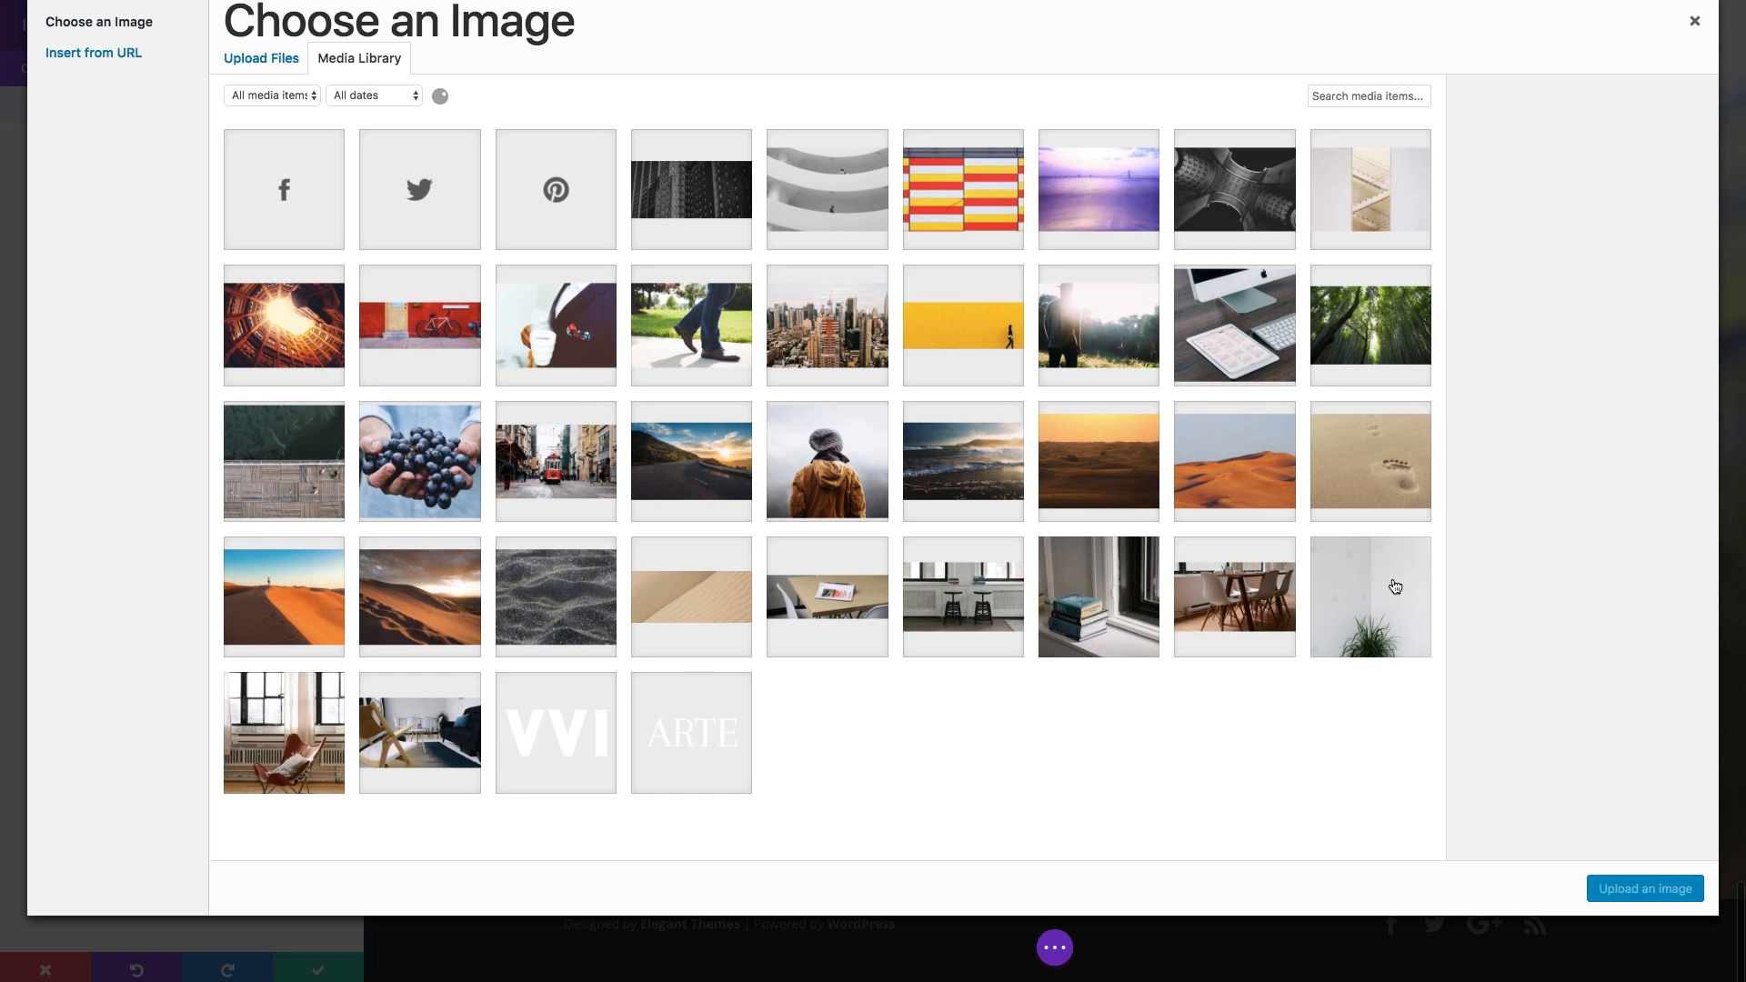
scroll(1391, 589, down, 5)
scroll(1394, 585, down, 5)
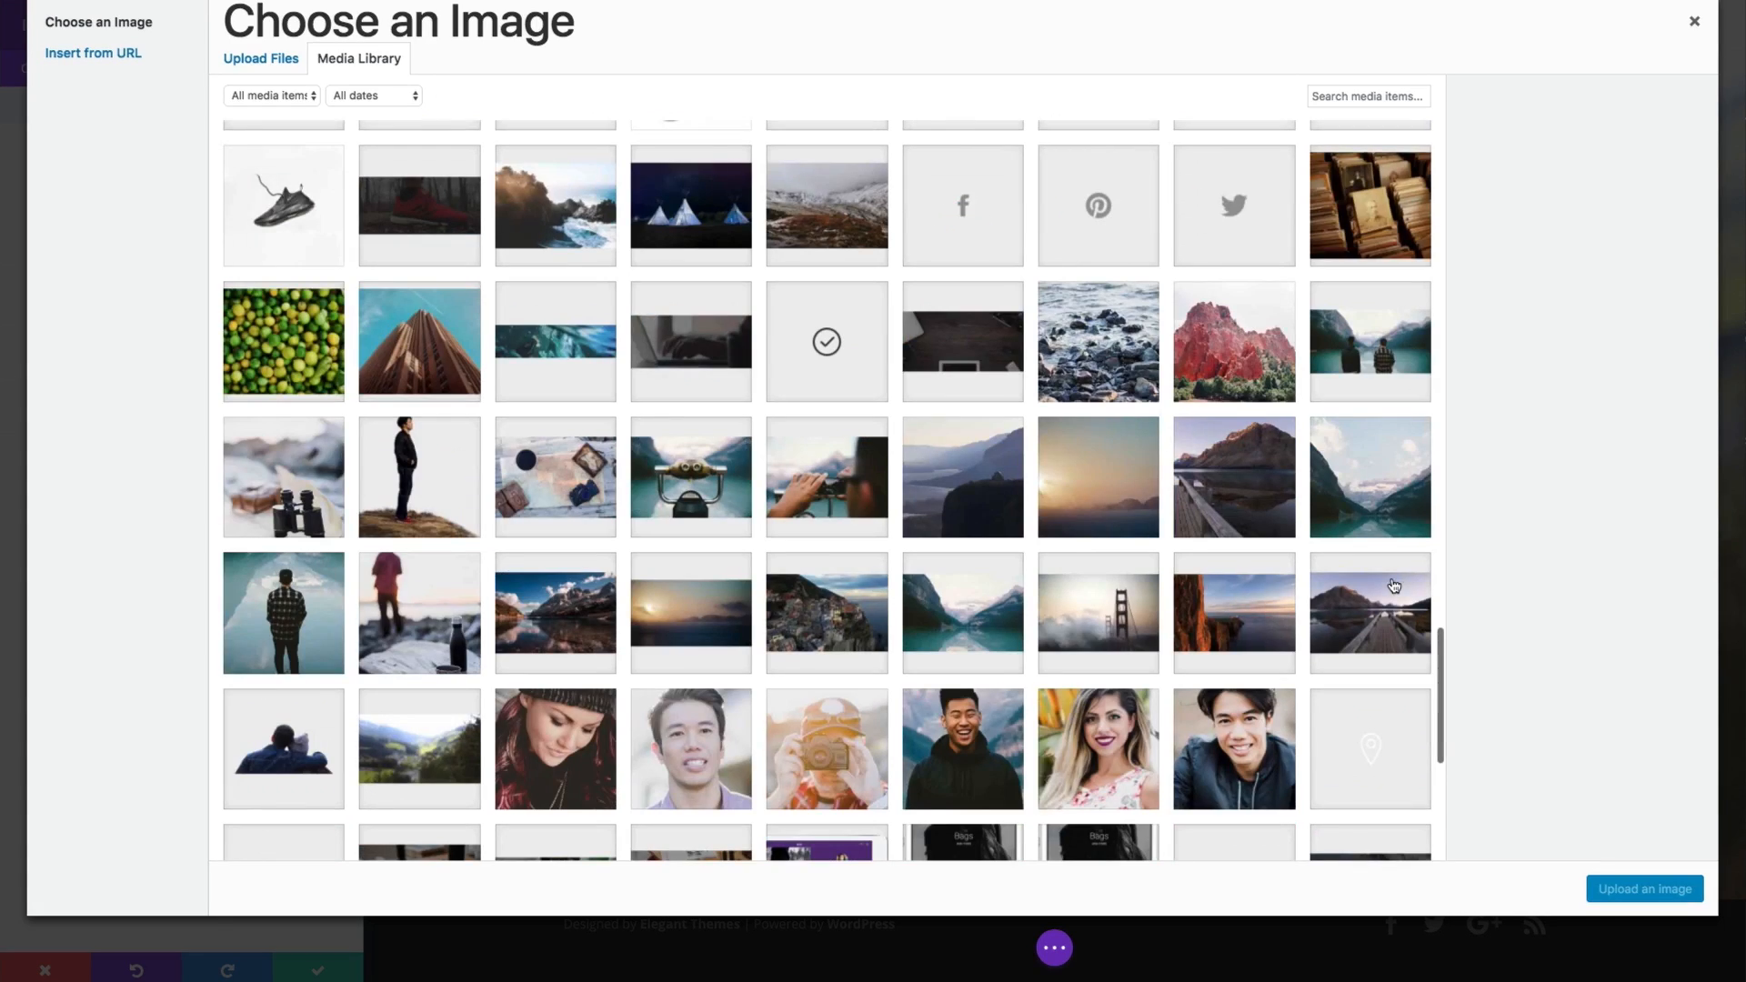
click(1391, 516)
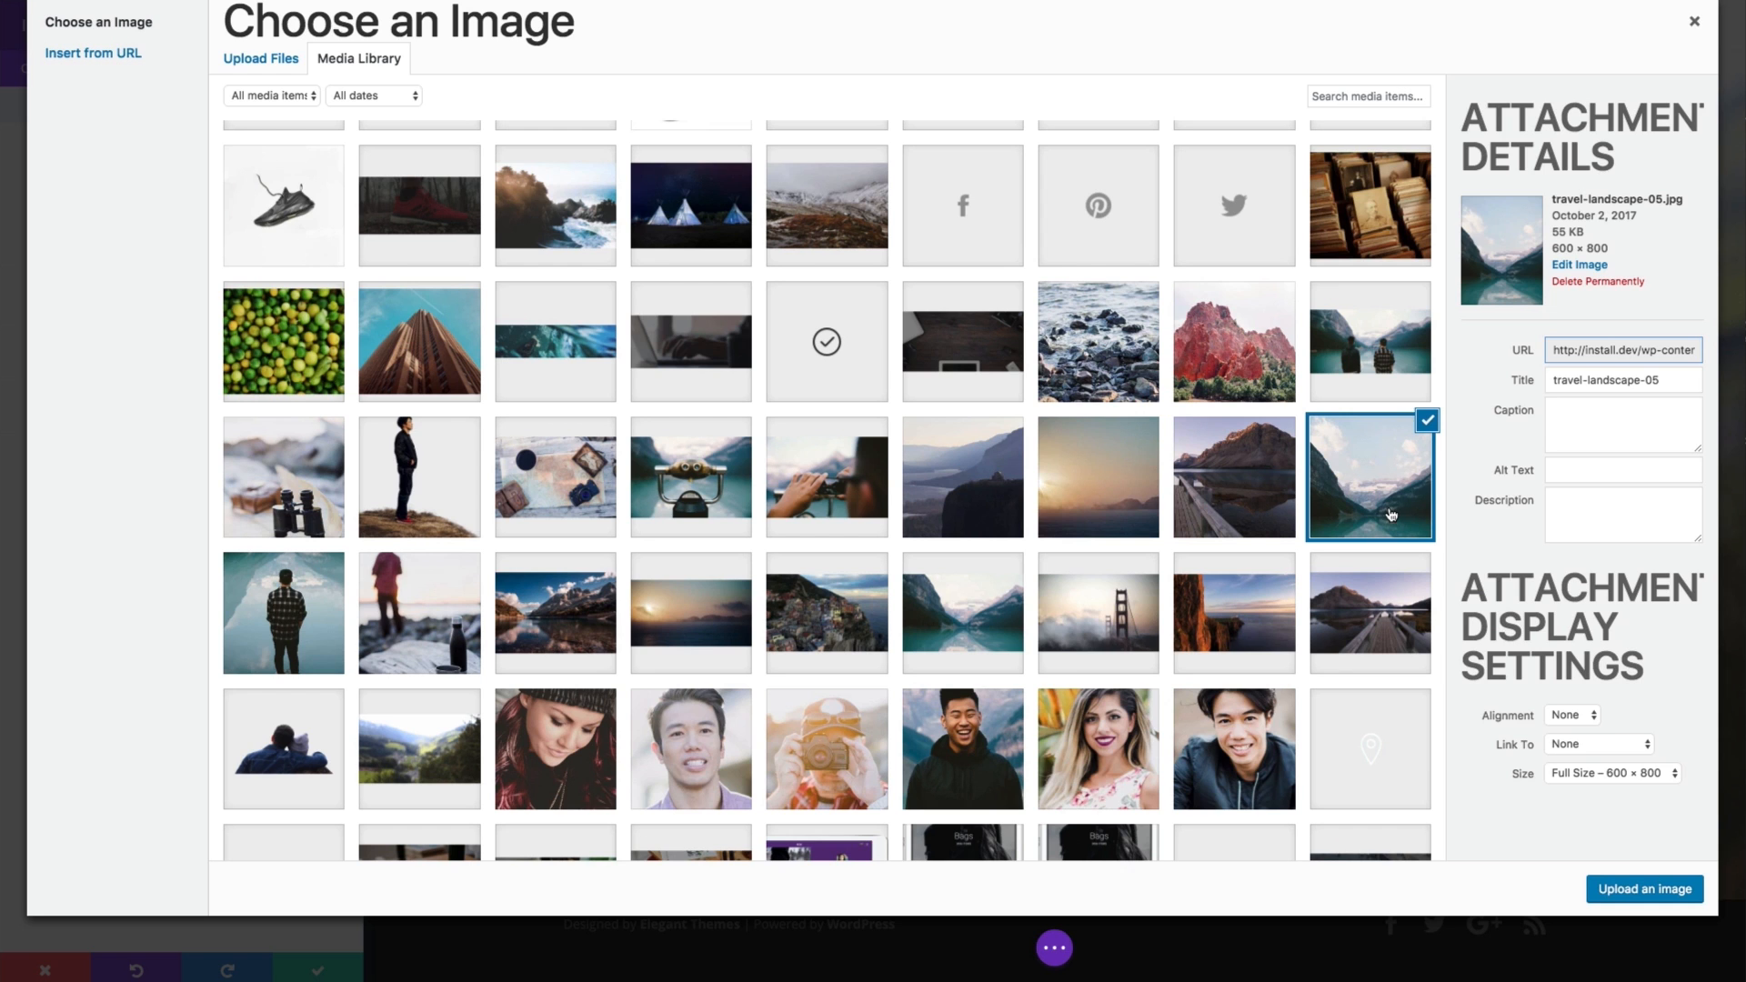
click(1628, 890)
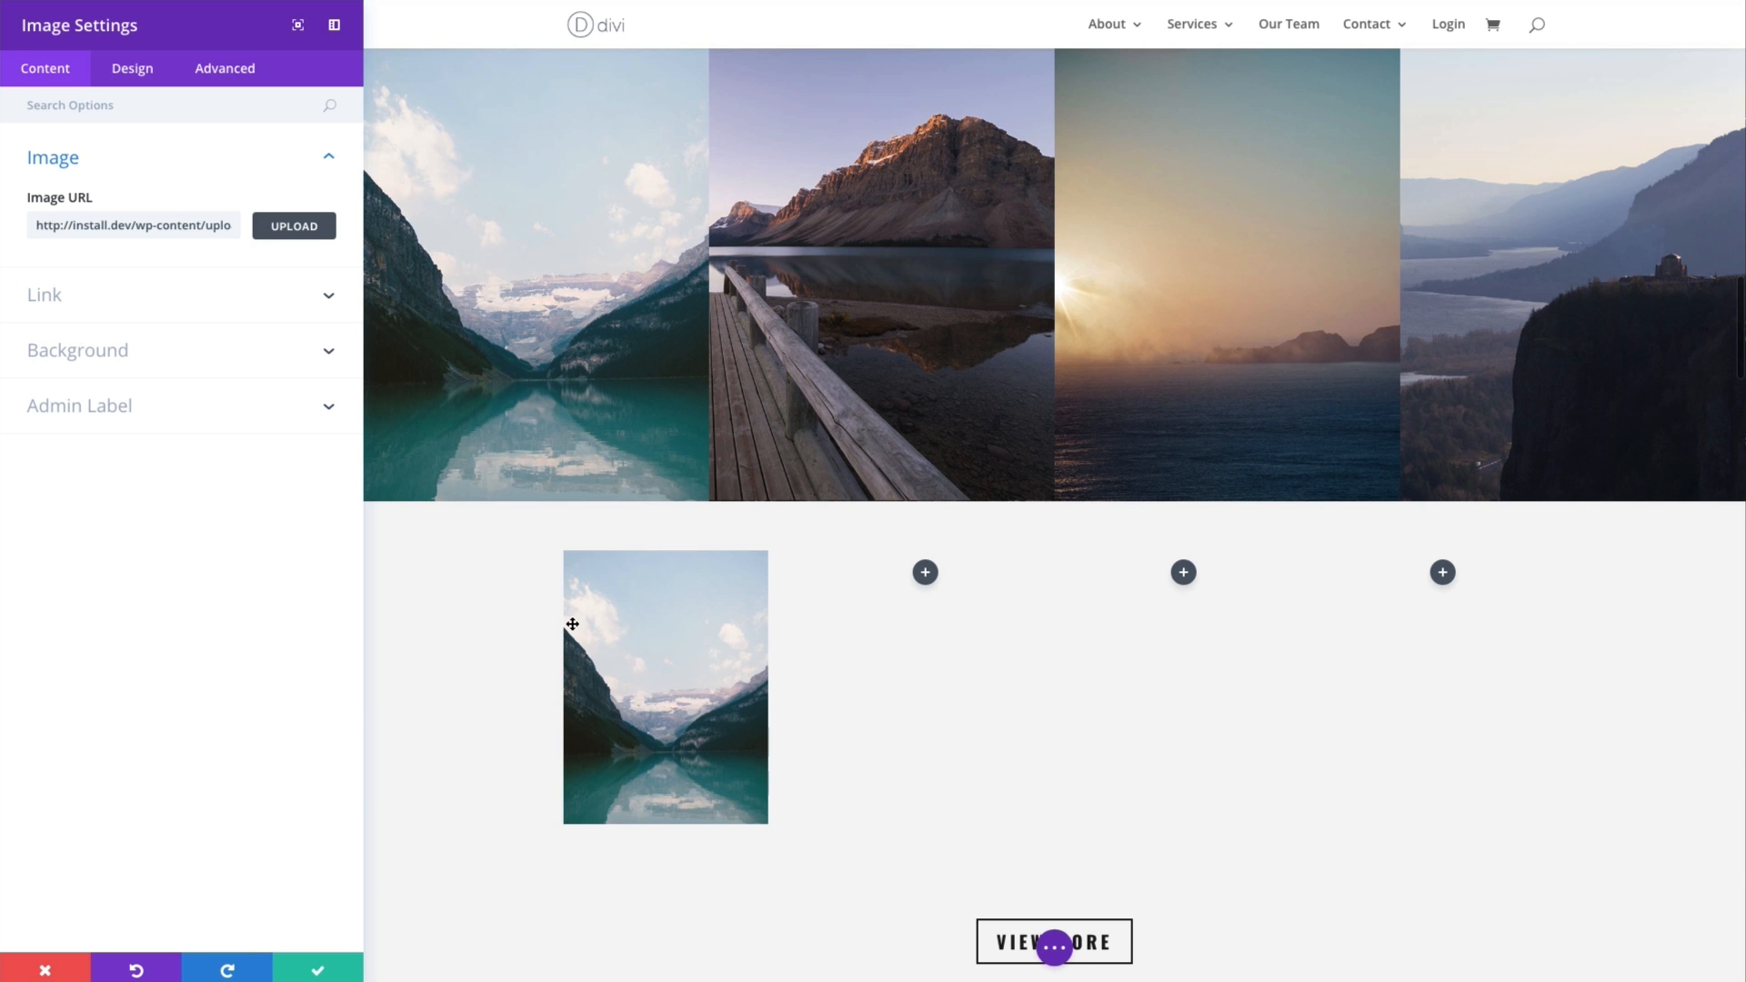
click(317, 968)
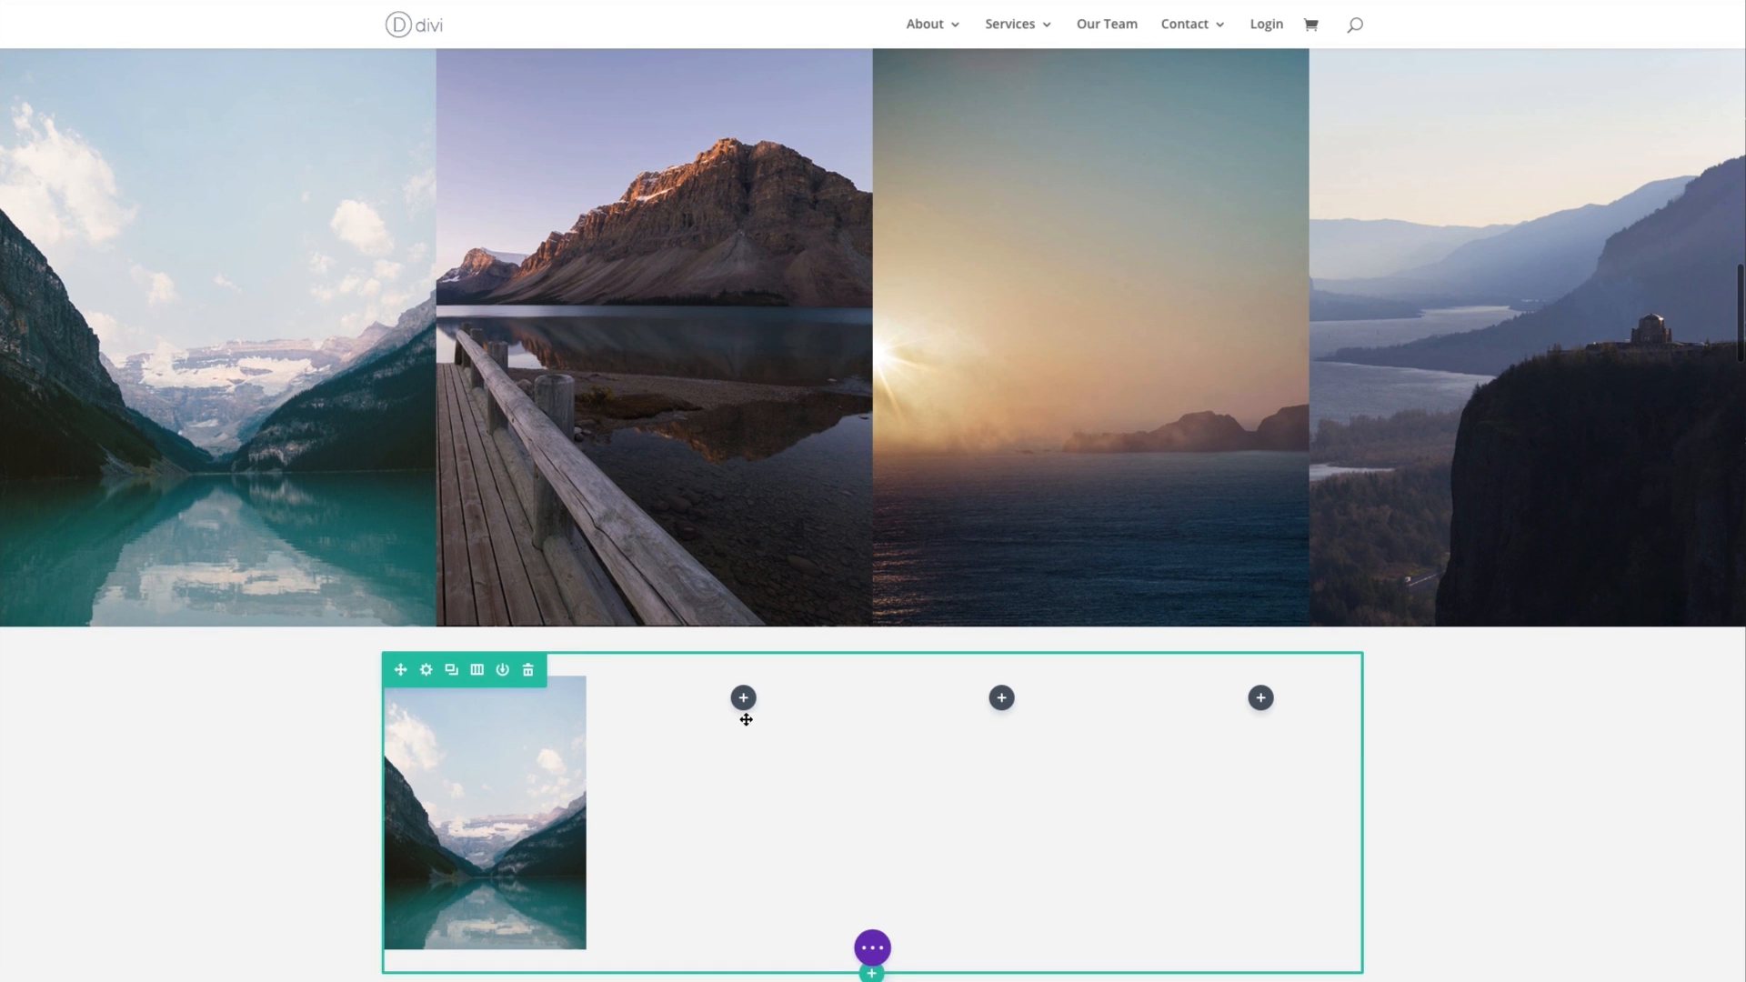
- Paste copies of the lake image module into the row's second, third and fourth columns
key(ctrl+v)
key(ctrl+v)
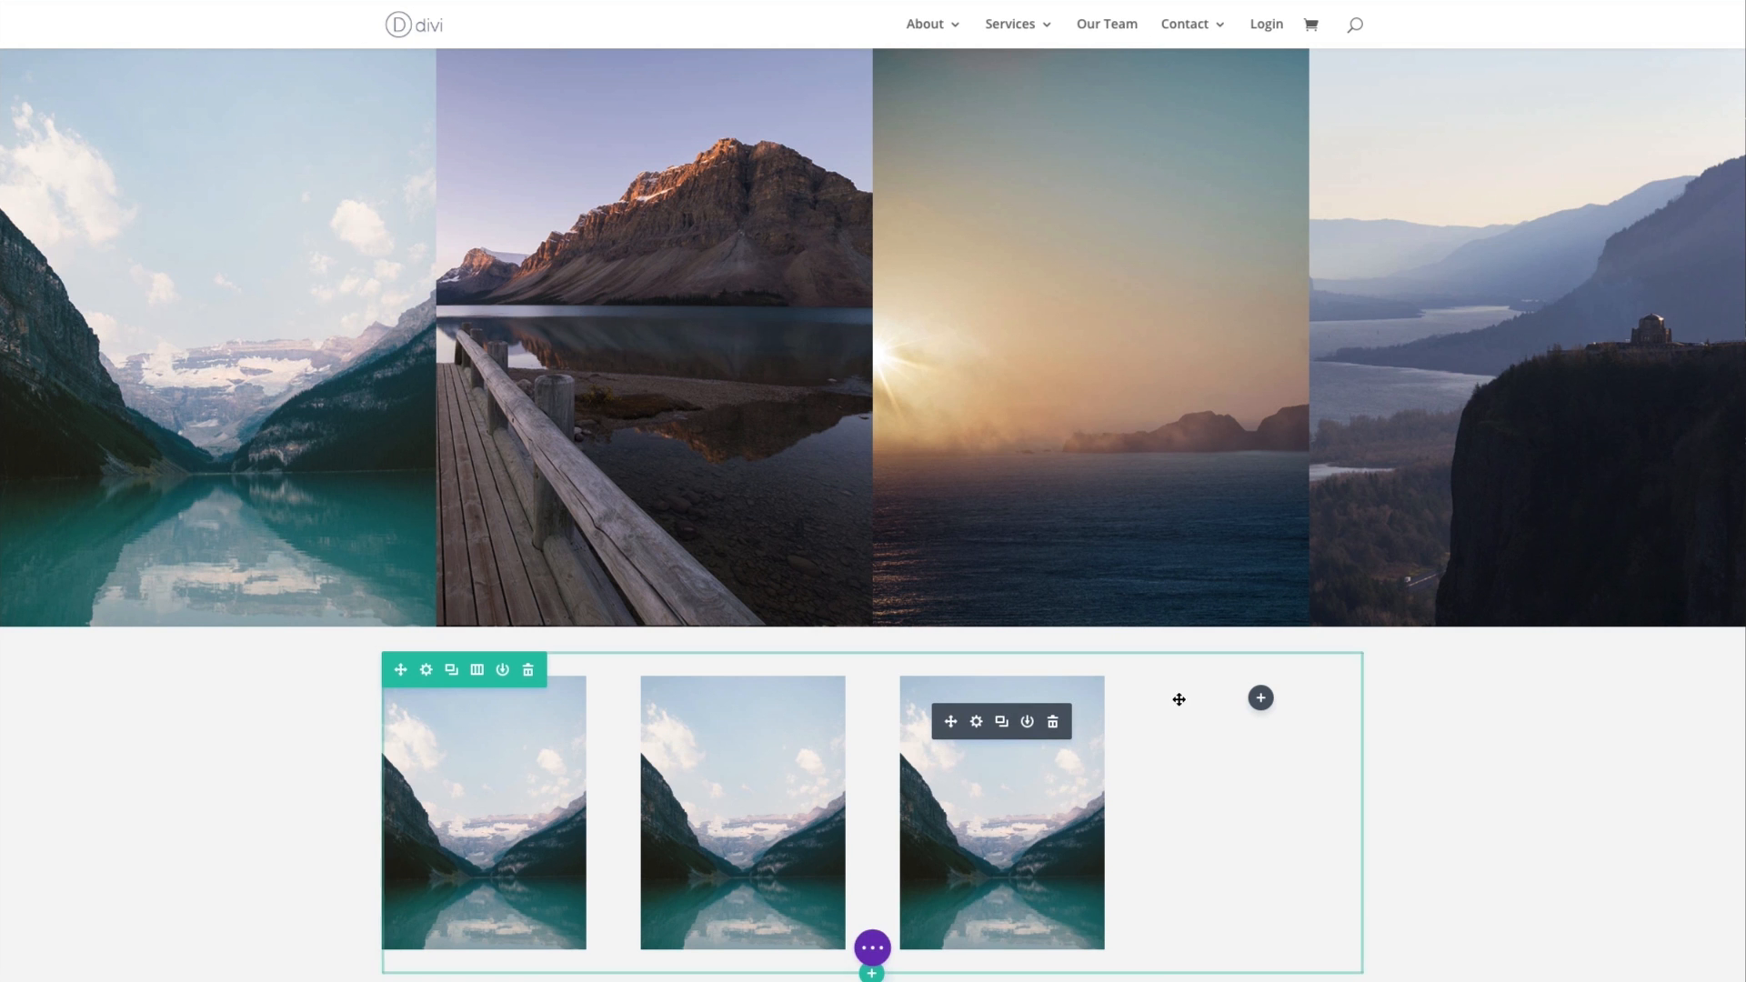
key(ctrl+v)
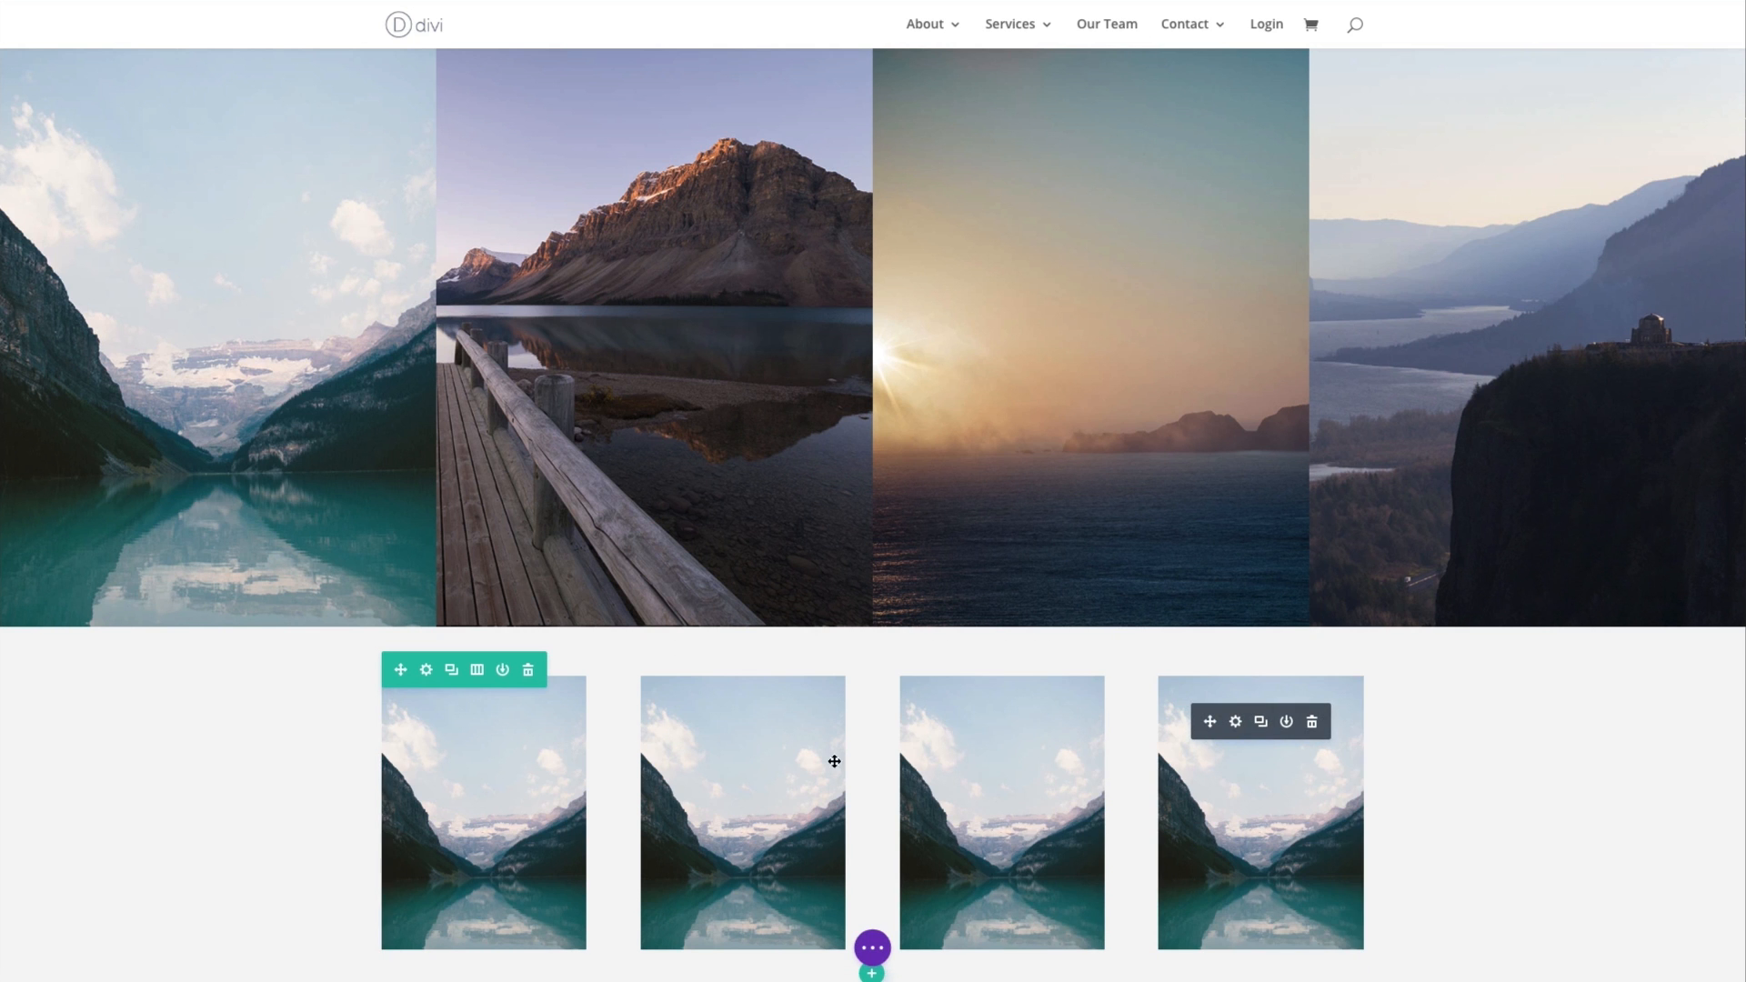
- Make the row of four lake images fullwidth, enable a custom gutter width of 1, and save the row settings
scroll(264, 700, down, 2)
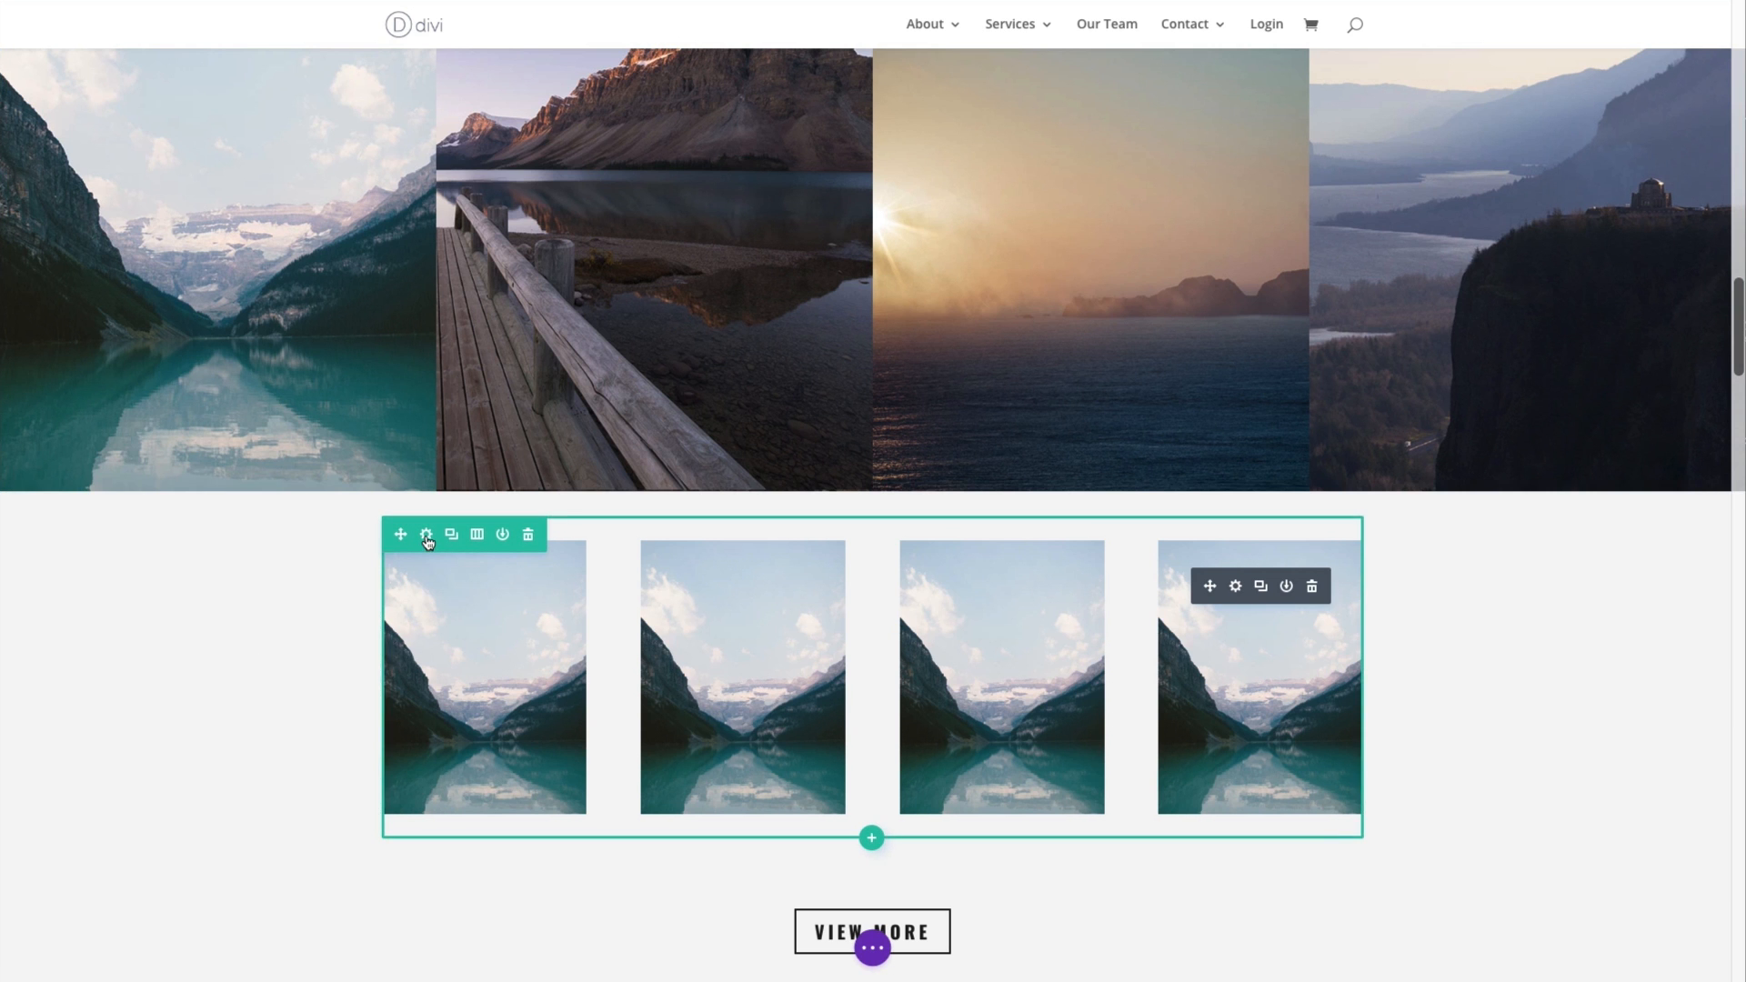
click(427, 536)
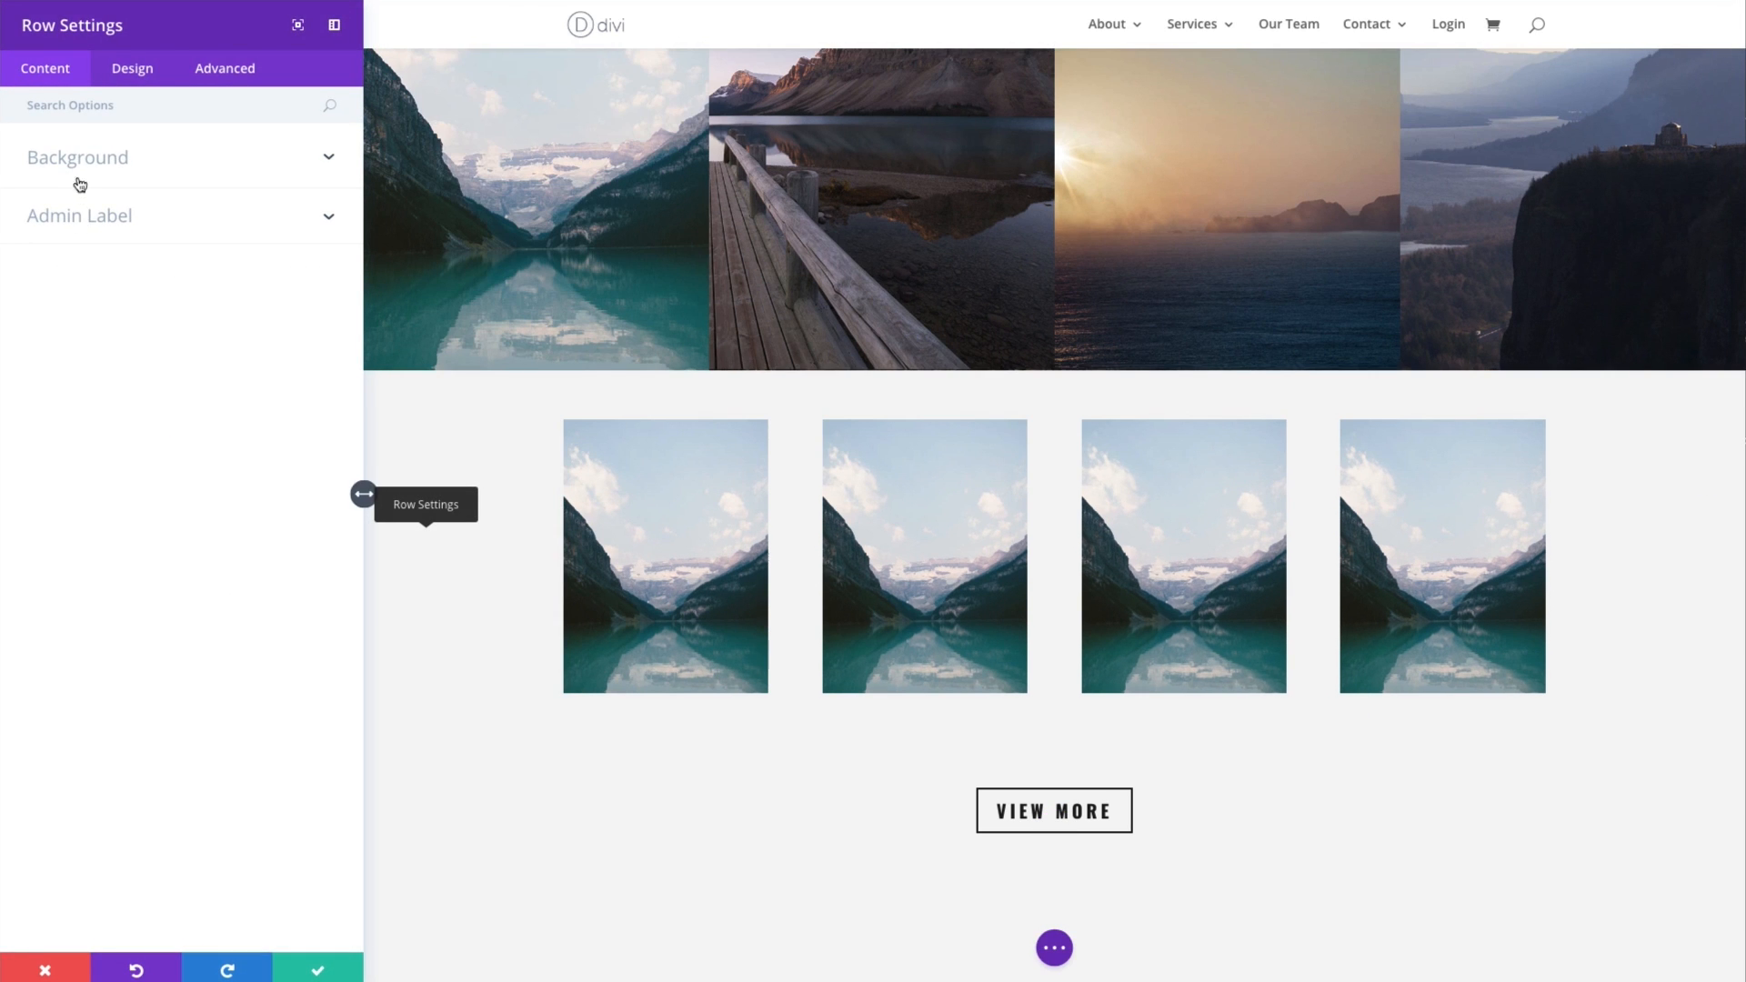
click(133, 76)
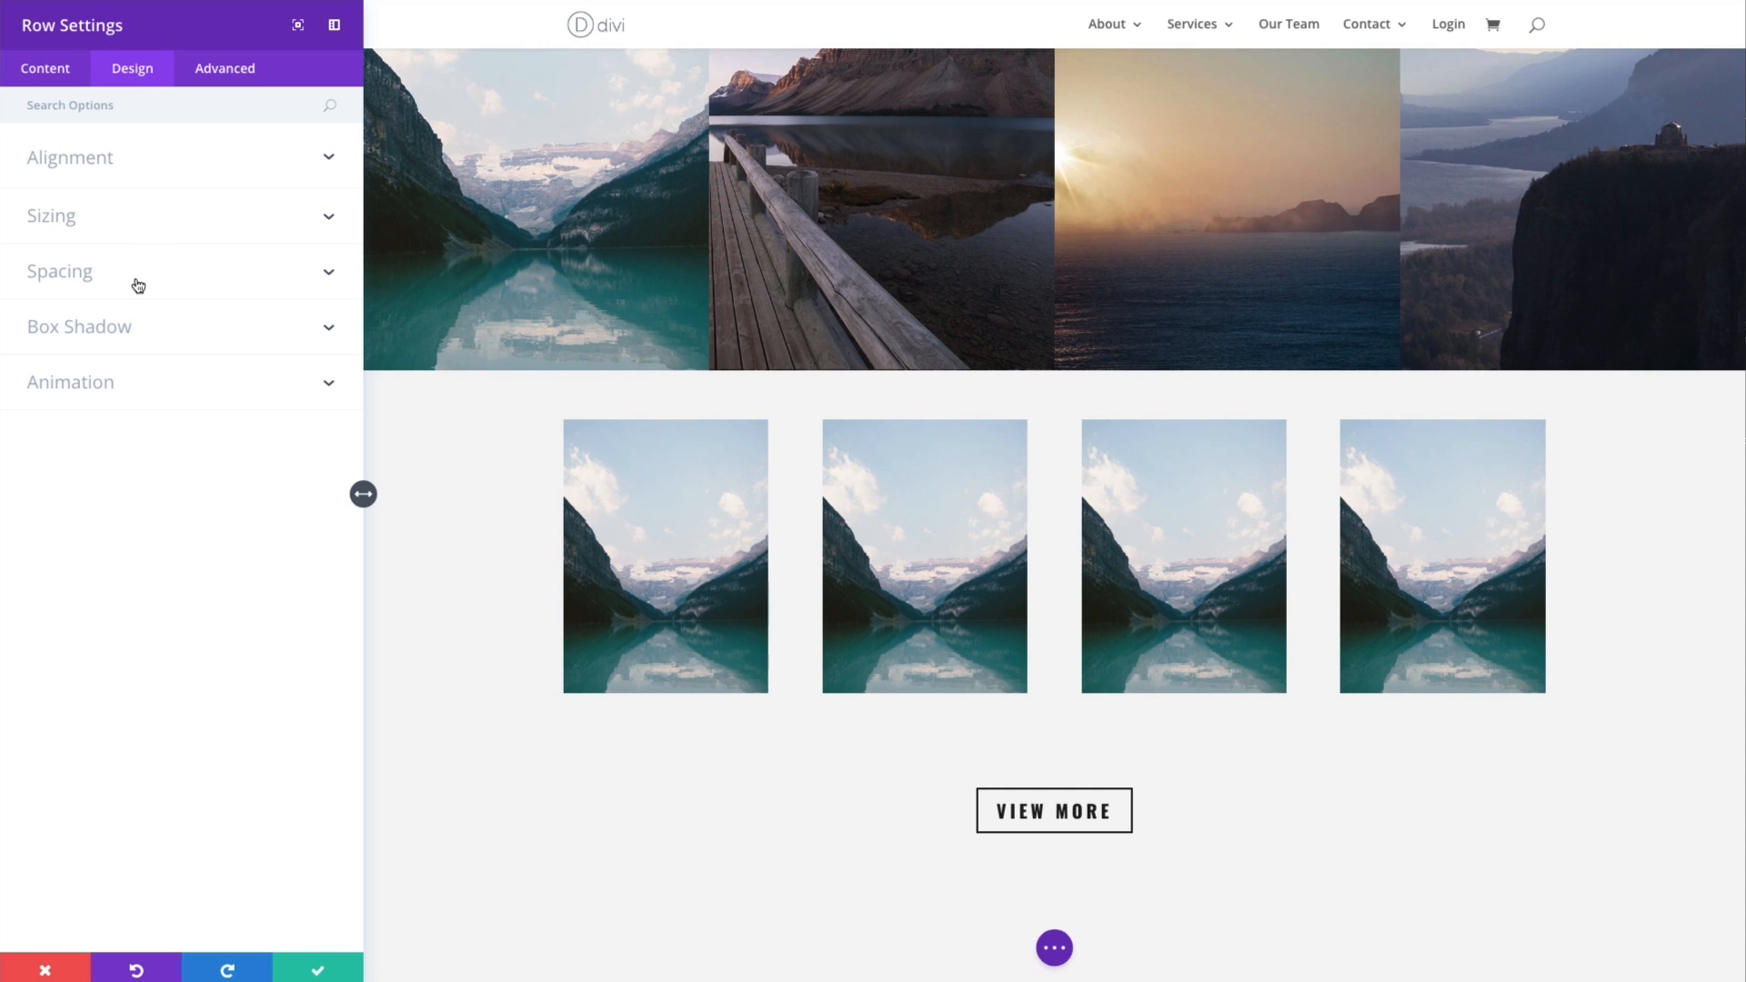
click(135, 227)
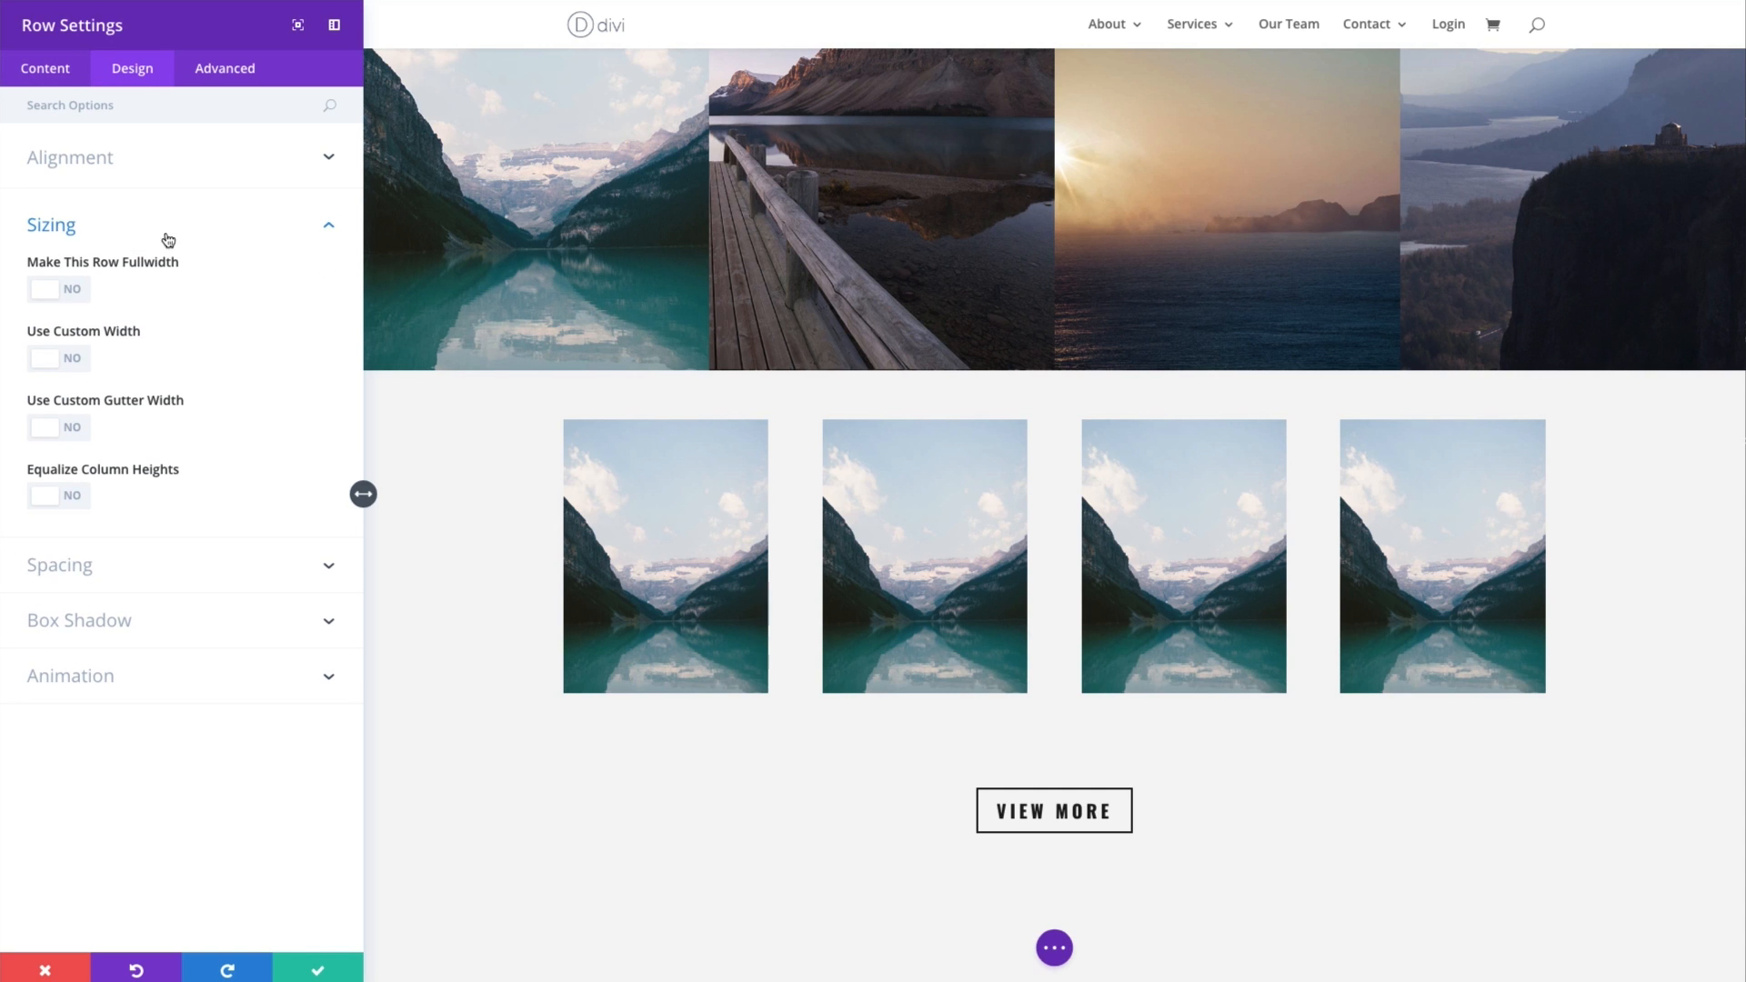
click(73, 292)
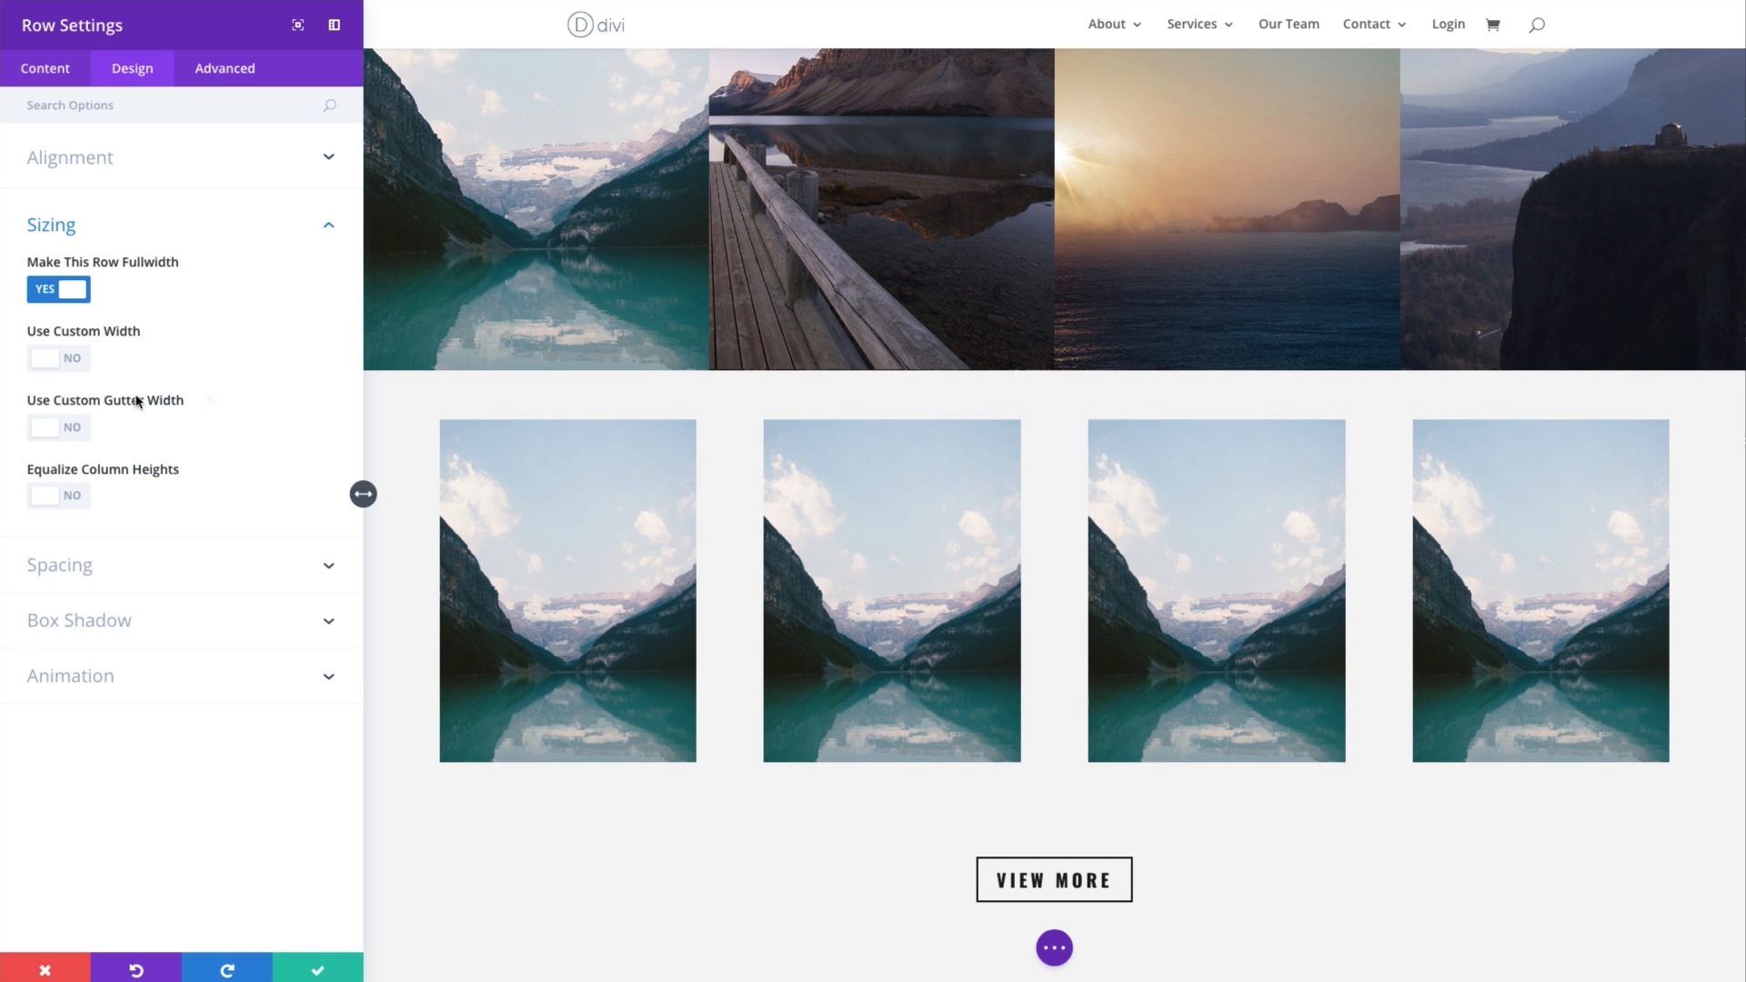
click(78, 432)
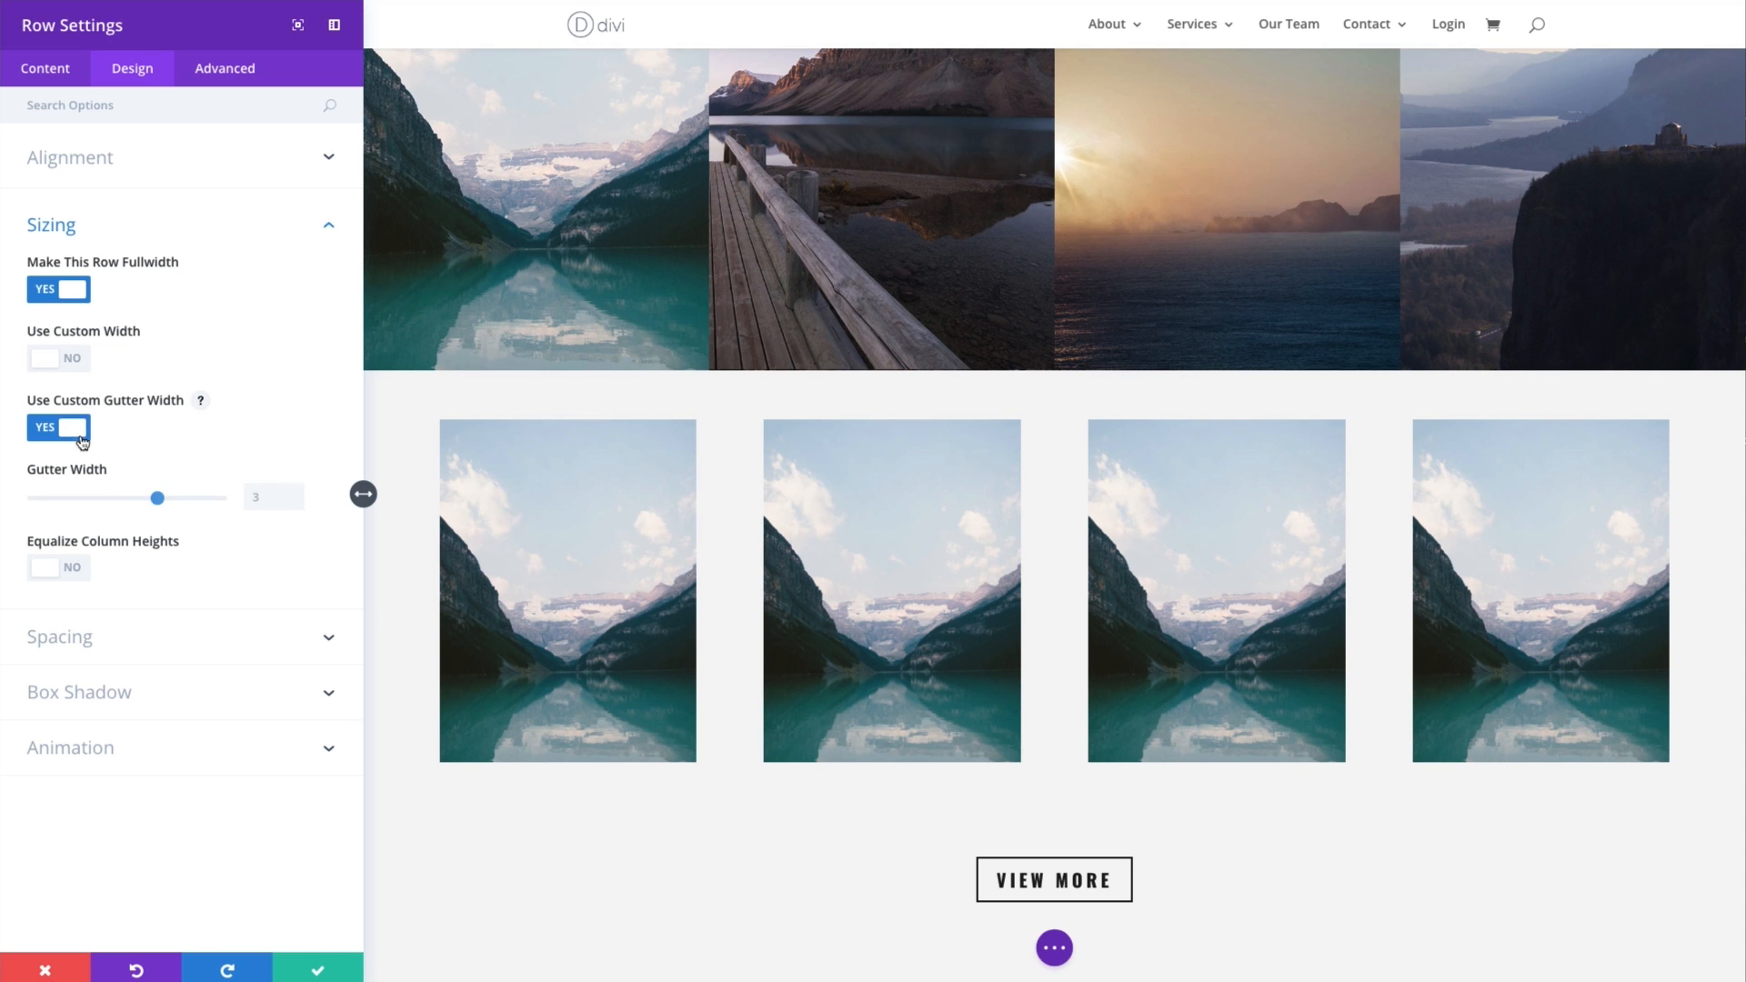
drag(150, 503, 25, 497)
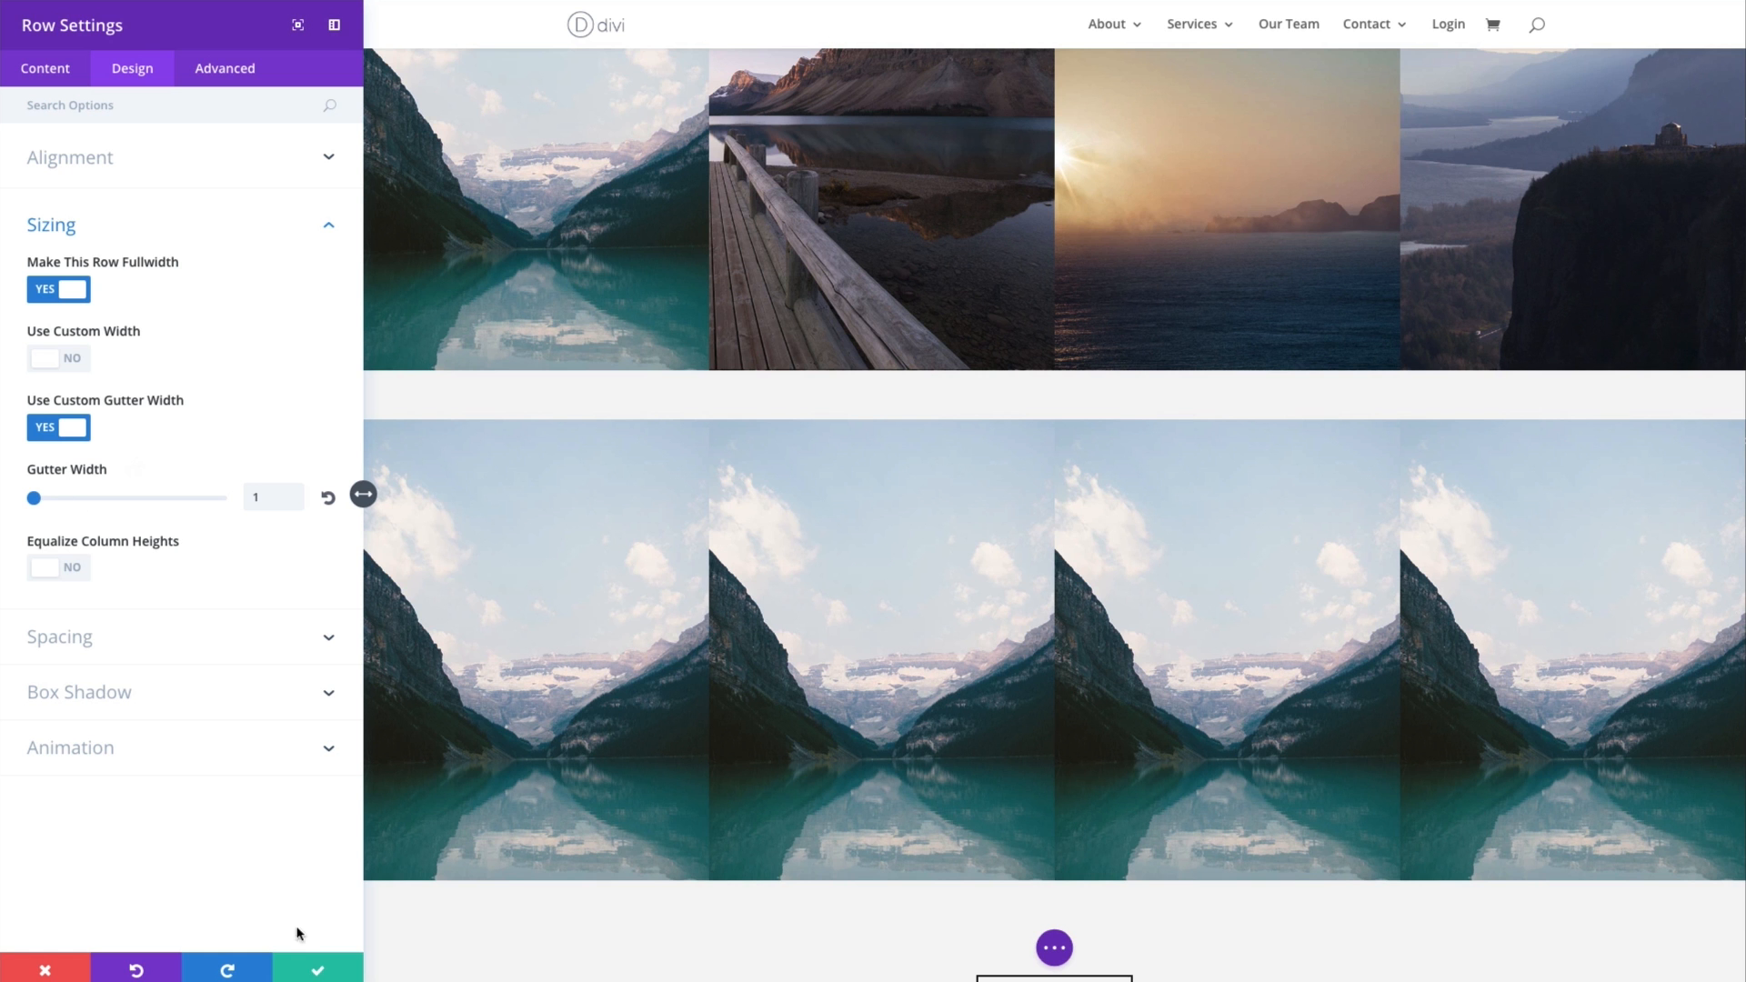
click(318, 970)
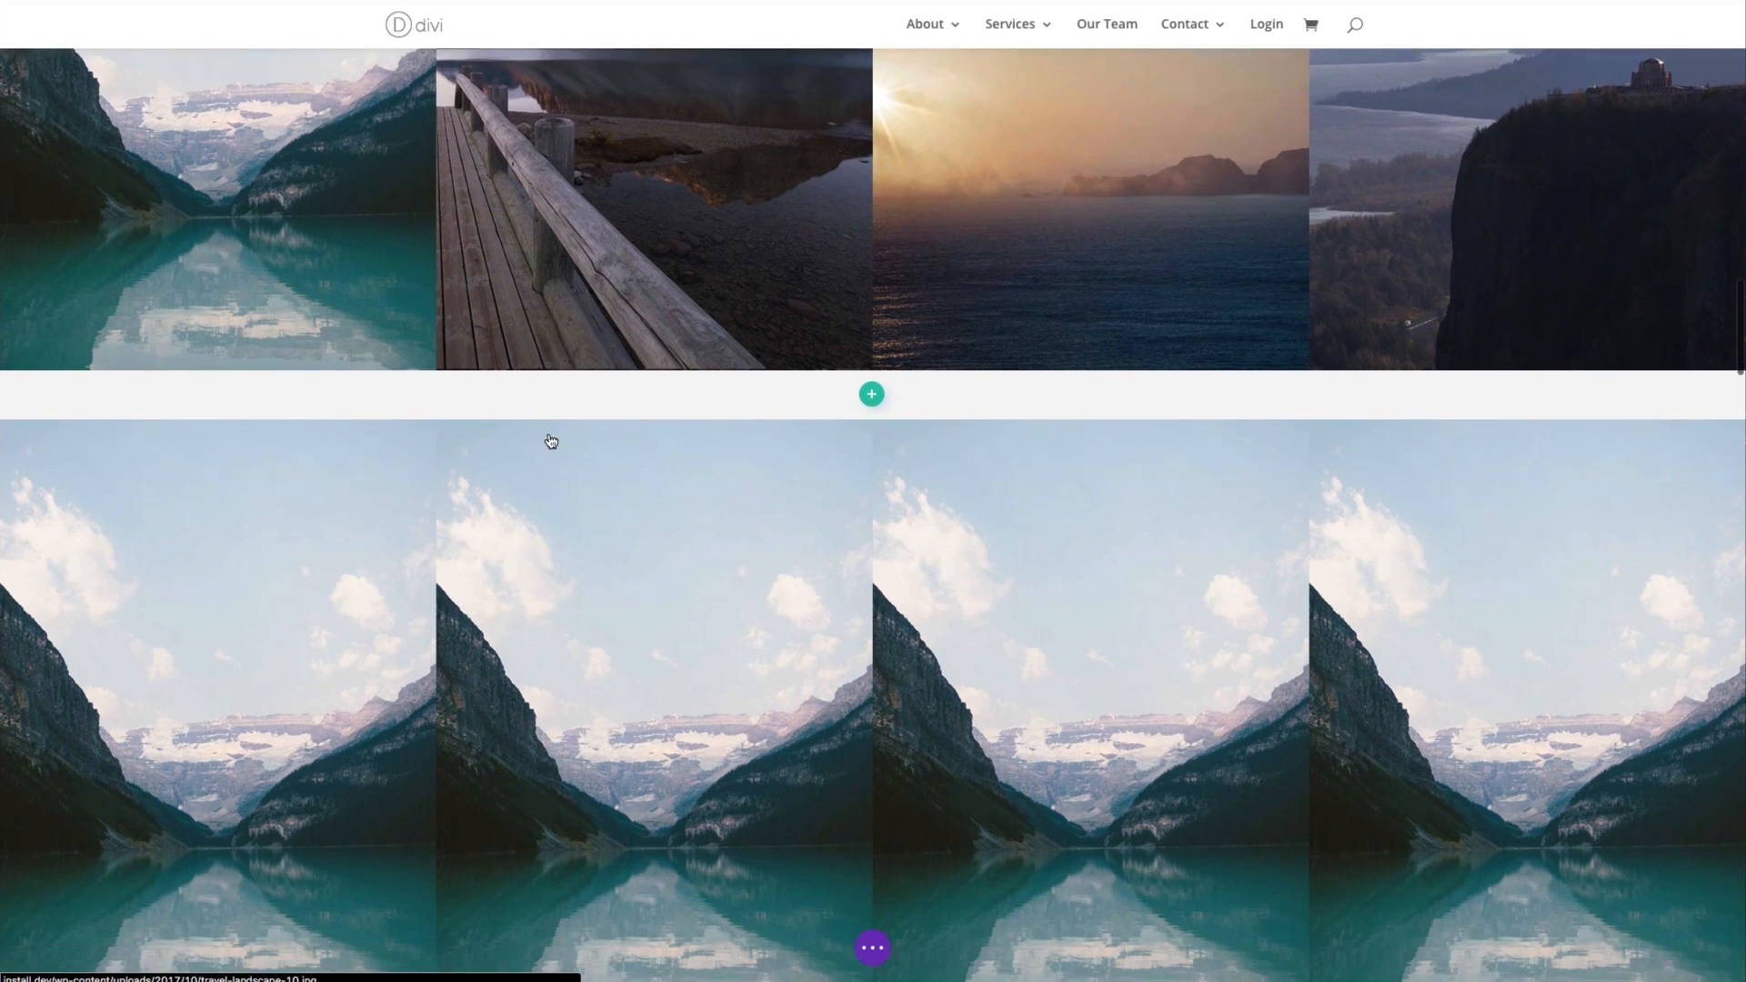
scroll(551, 441, down, 2)
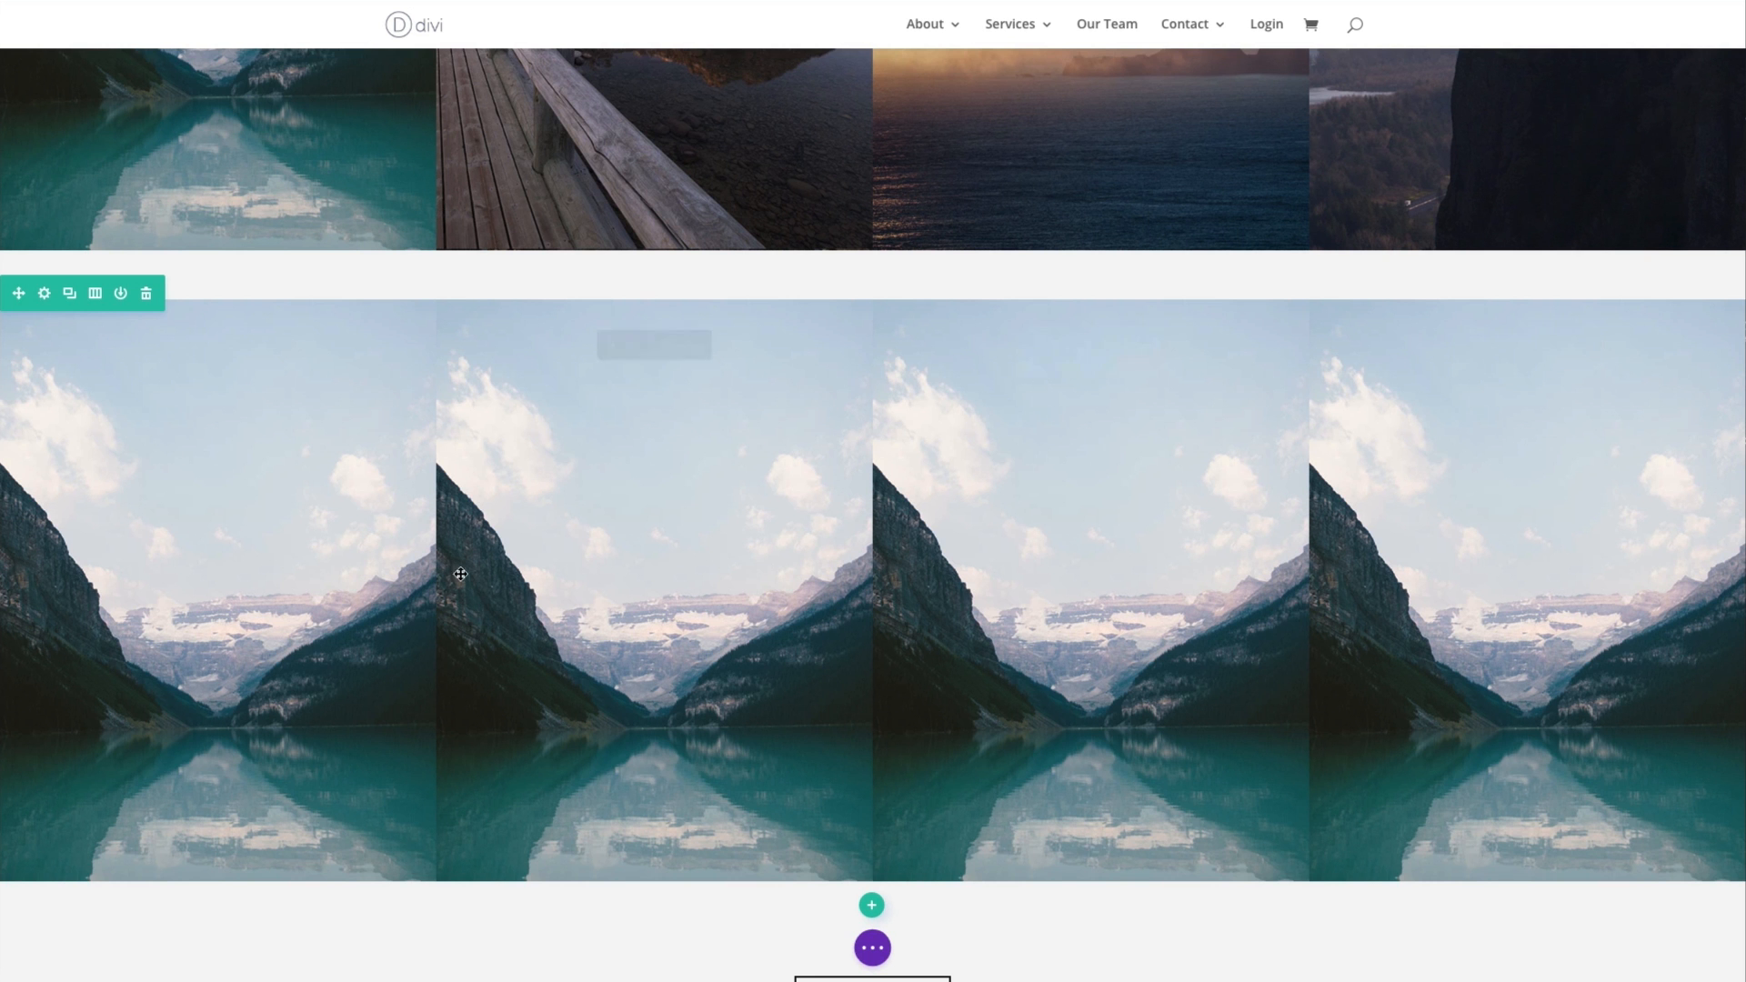
scroll(487, 506, up, 3)
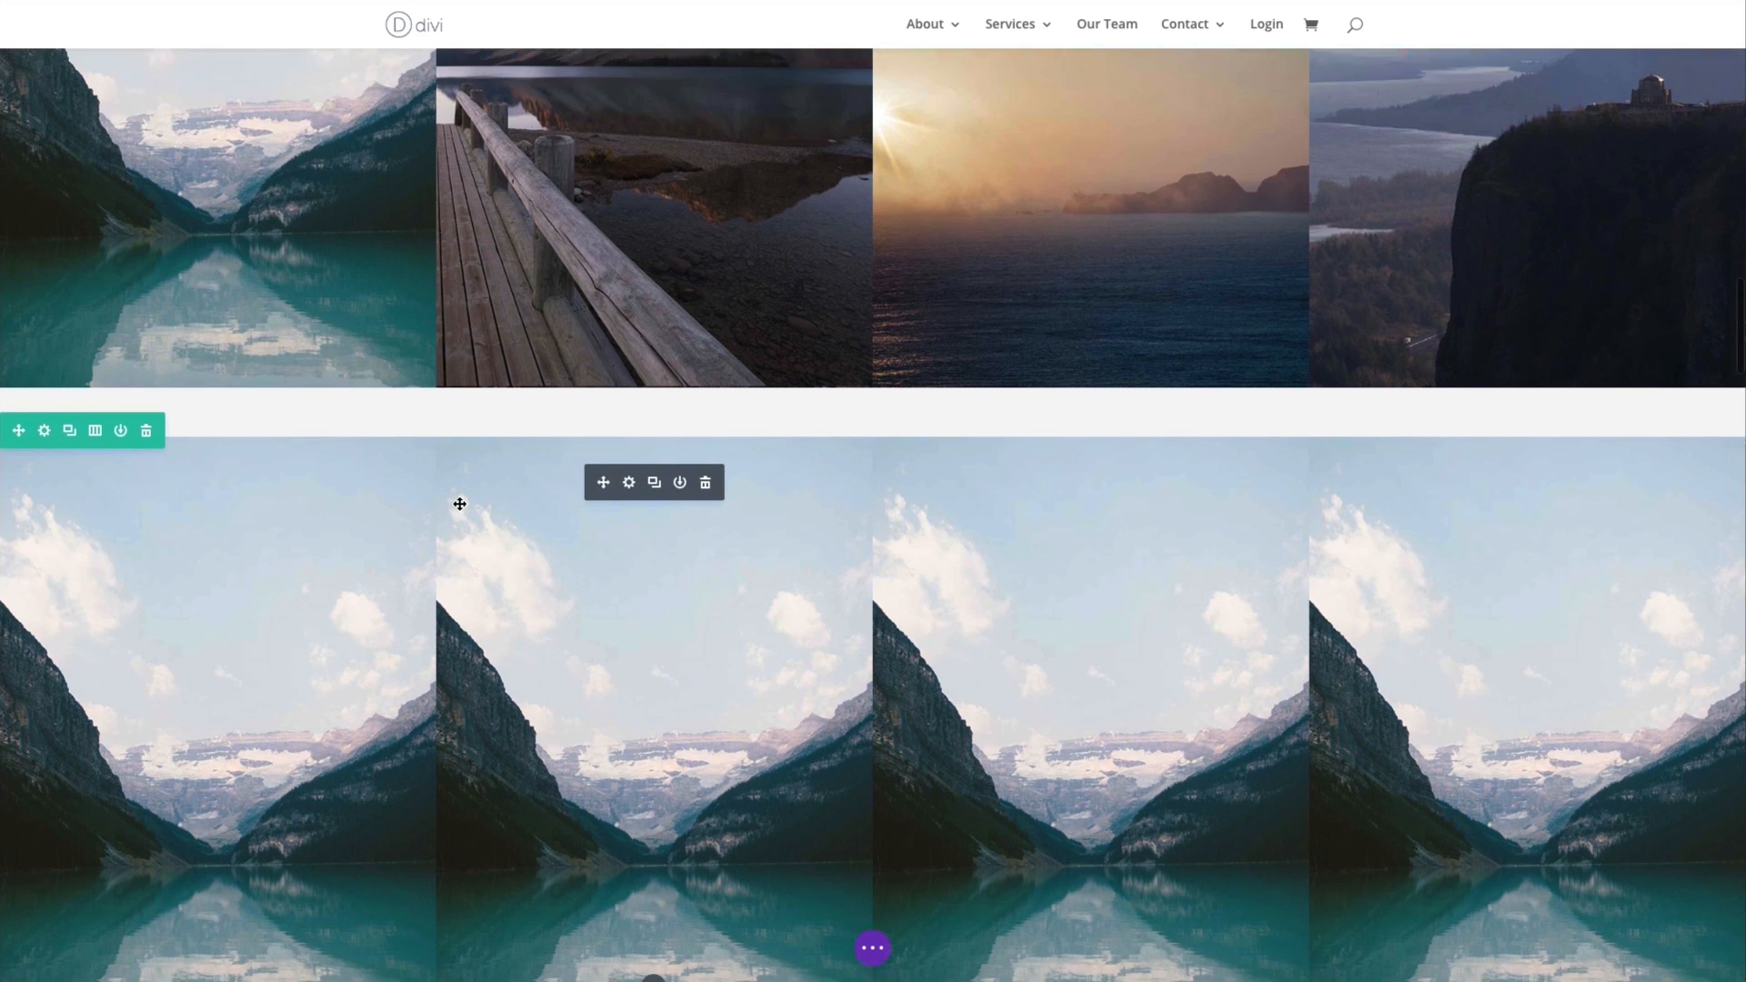
scroll(1246, 356, down, 3)
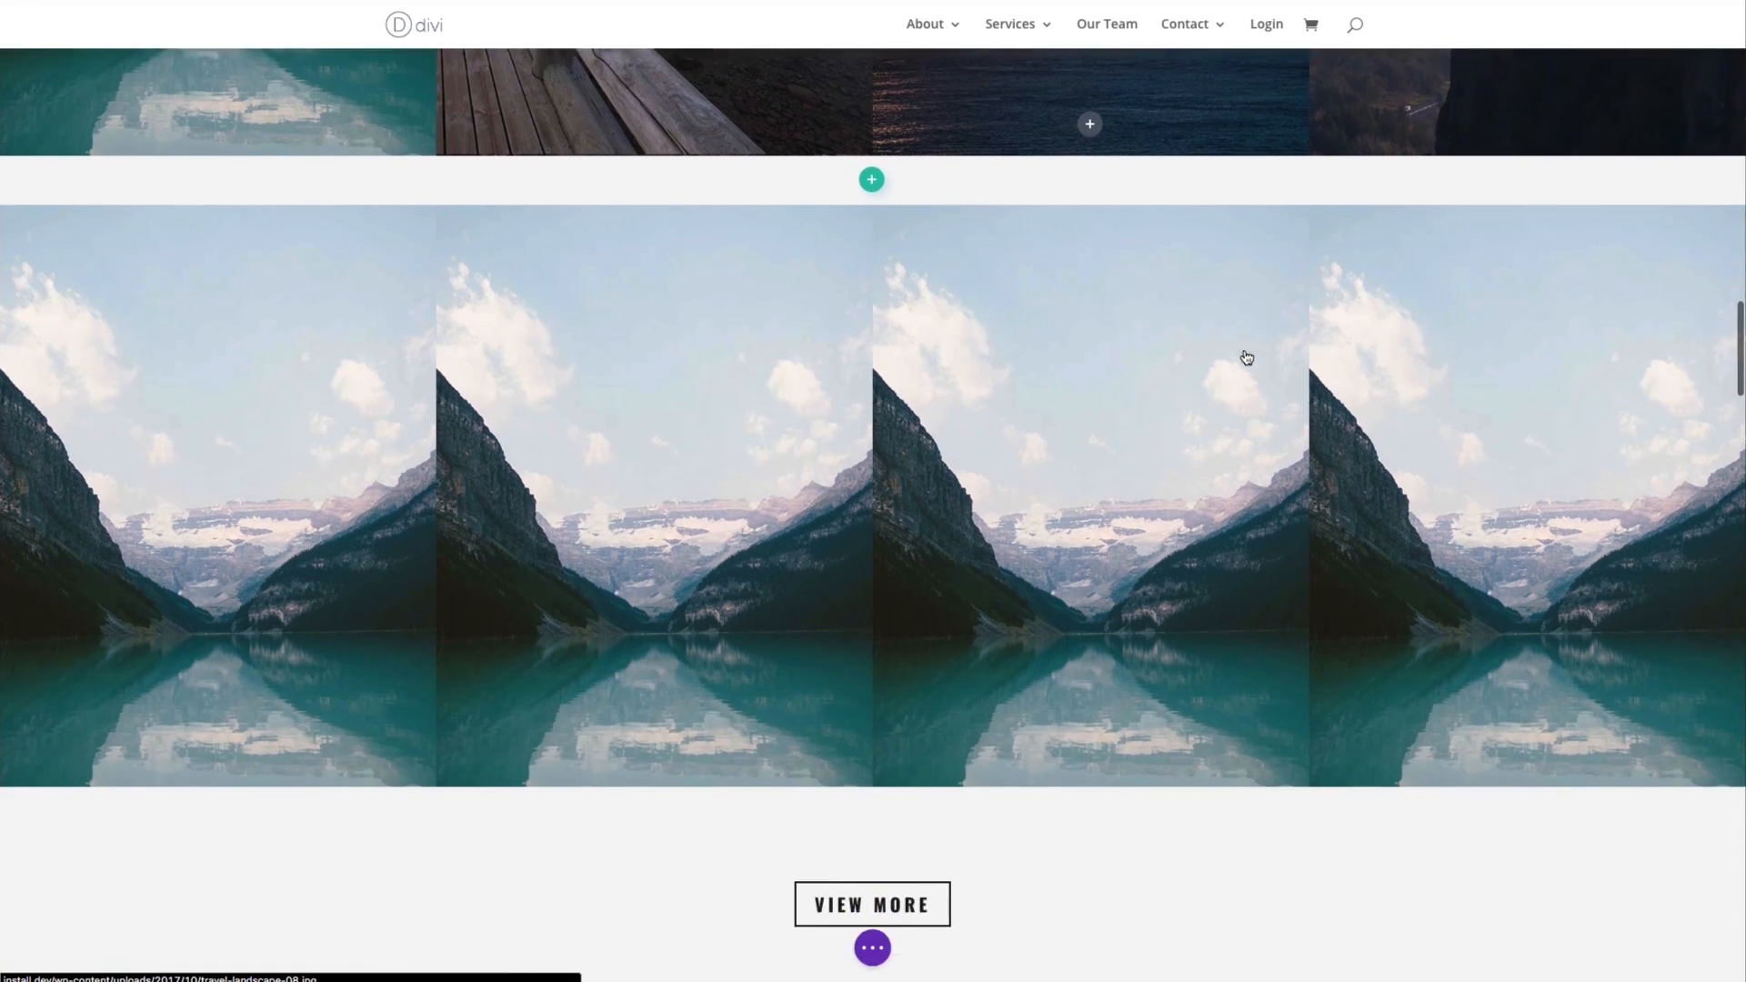